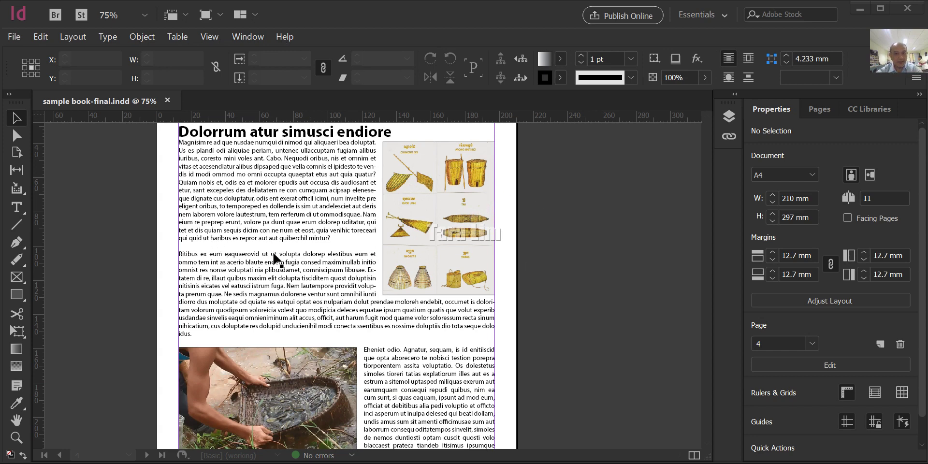
Select the fishing-tools picture beside the upper body text to examine its object settings
{"action": "scroll", "coordinate": [273, 255], "scroll_direction": "up", "scroll_amount": 1}
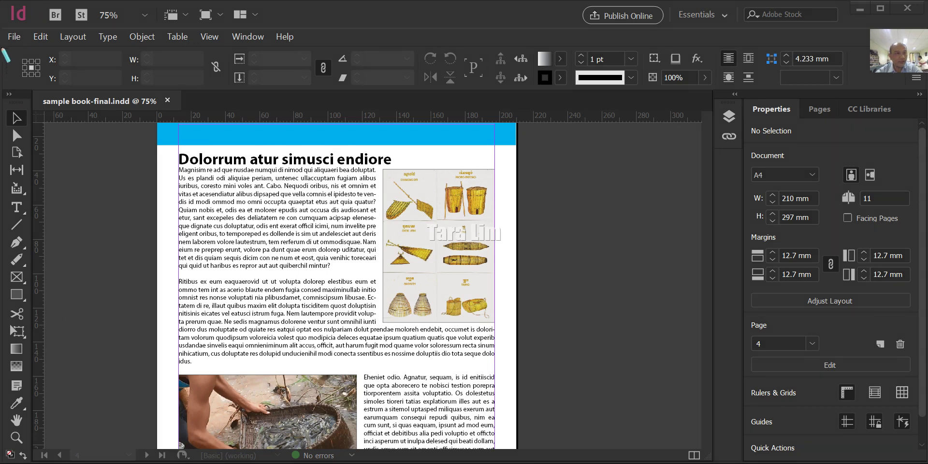
{"action": "mouse_move", "coordinate": [3, 44]}
{"action": "left_mouse_down"}
{"action": "mouse_move", "coordinate": [357, 85]}
{"action": "mouse_move", "coordinate": [924, 88]}
{"action": "mouse_move", "coordinate": [906, 97]}
{"action": "mouse_move", "coordinate": [843, 94]}
{"action": "mouse_move", "coordinate": [851, 88]}
{"action": "left_mouse_up"}
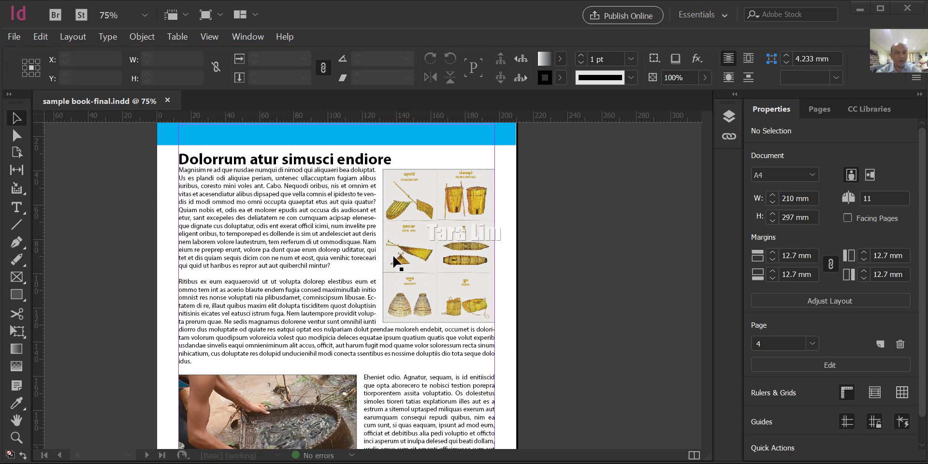
{"action": "left_click", "coordinate": [418, 218]}
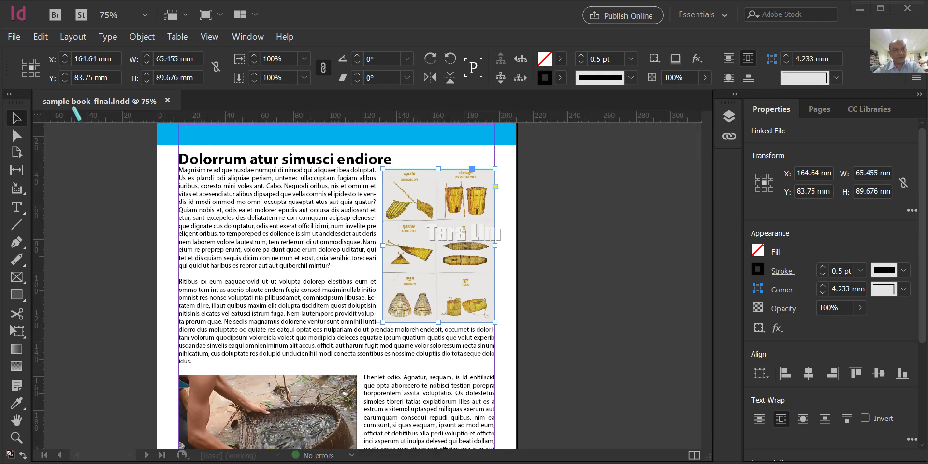
{"action": "mouse_move", "coordinate": [3, 44]}
{"action": "left_mouse_down"}
{"action": "mouse_move", "coordinate": [643, 72]}
{"action": "mouse_move", "coordinate": [856, 103]}
{"action": "mouse_move", "coordinate": [854, 89]}
{"action": "left_mouse_up"}
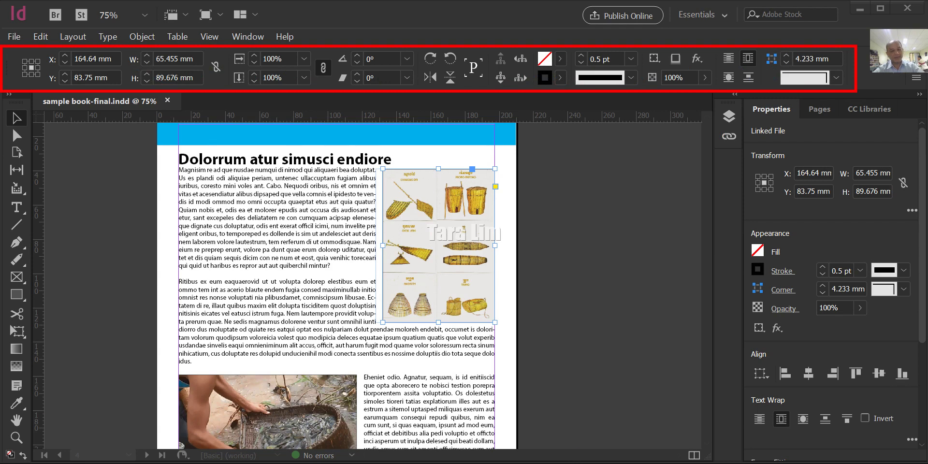
{"action": "key", "text": "Escape"}
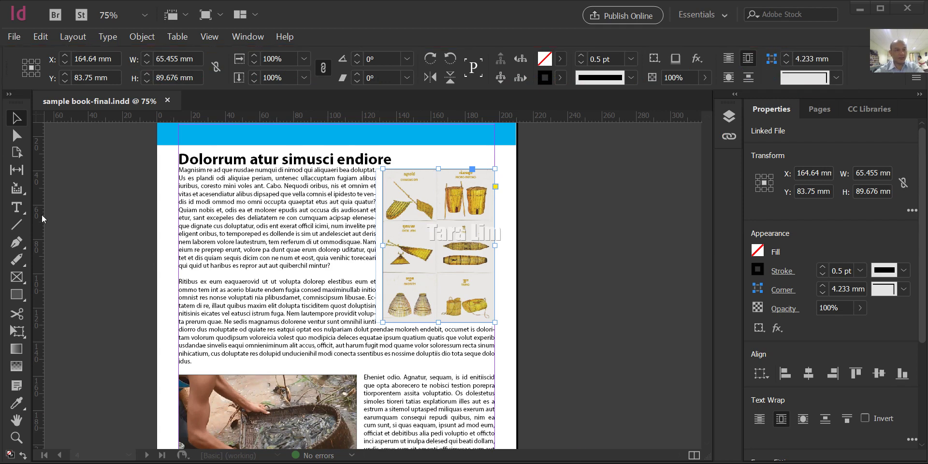
Select the body text frame and a passage of its first paragraph to examine their settings, and deselect everything
{"action": "left_click", "coordinate": [300, 232]}
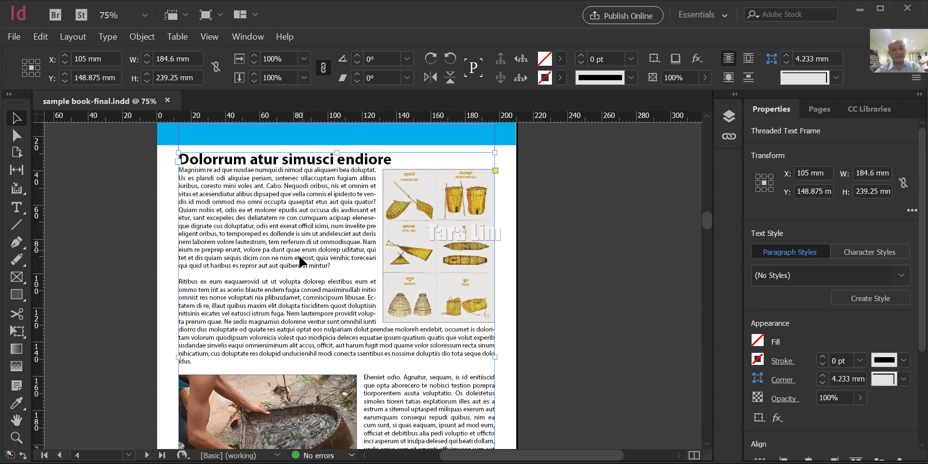
{"action": "double_click", "coordinate": [341, 247]}
{"action": "left_click_drag", "start_coordinate": [341, 246], "coordinate": [176, 178]}
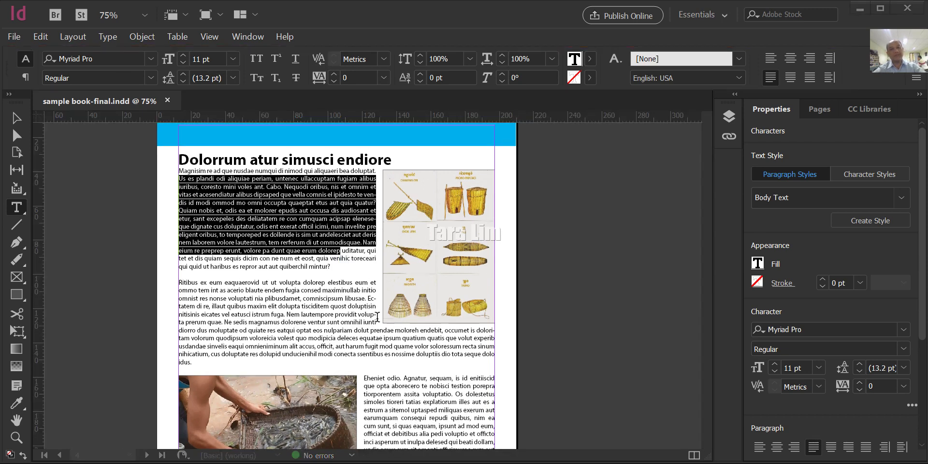
{"action": "left_click", "coordinate": [281, 218]}
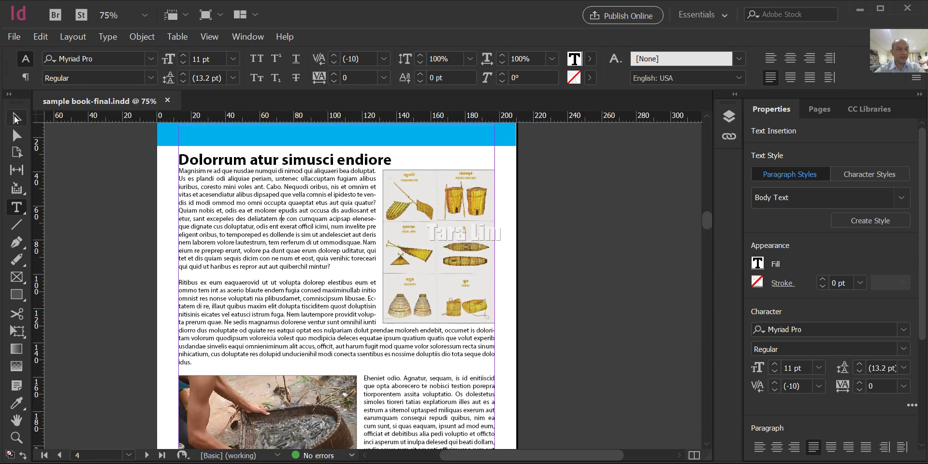
{"action": "left_click", "coordinate": [16, 119]}
{"action": "left_click", "coordinate": [96, 198]}
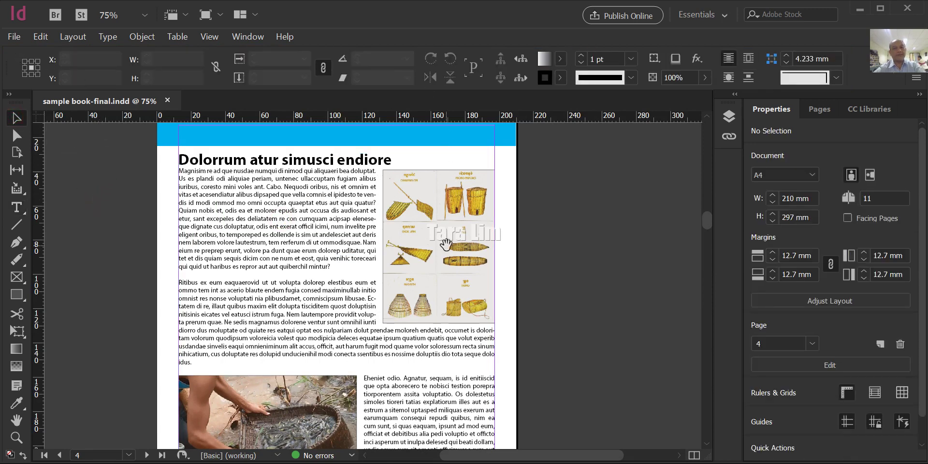
Draw a rectangle about 57.5 by 50.5 mm beside the page, compare its settings with the fishing-tools picture's, and delete it
{"action": "left_click", "coordinate": [439, 208]}
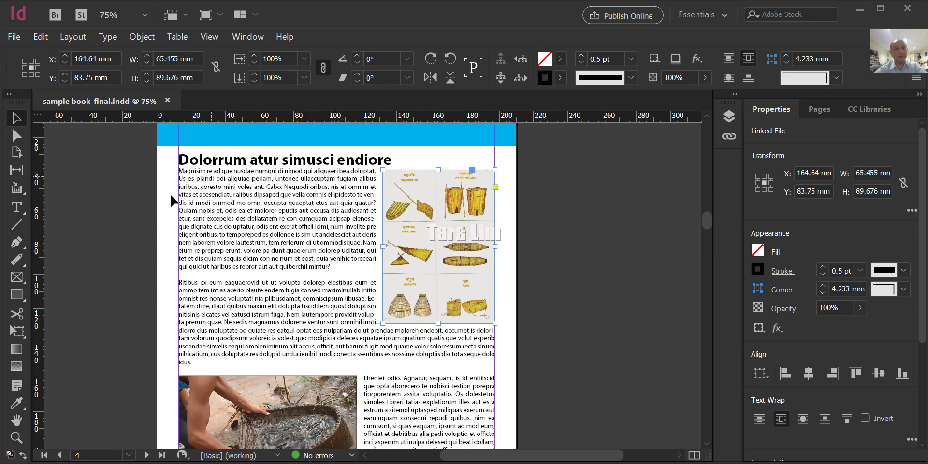
{"action": "left_click", "coordinate": [16, 294]}
{"action": "left_click_drag", "start_coordinate": [548, 210], "coordinate": [647, 295]}
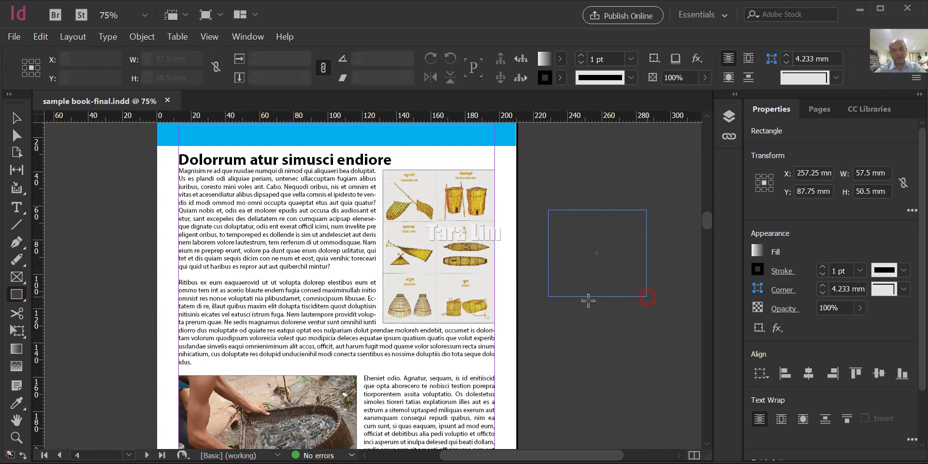
{"action": "left_click", "coordinate": [16, 118]}
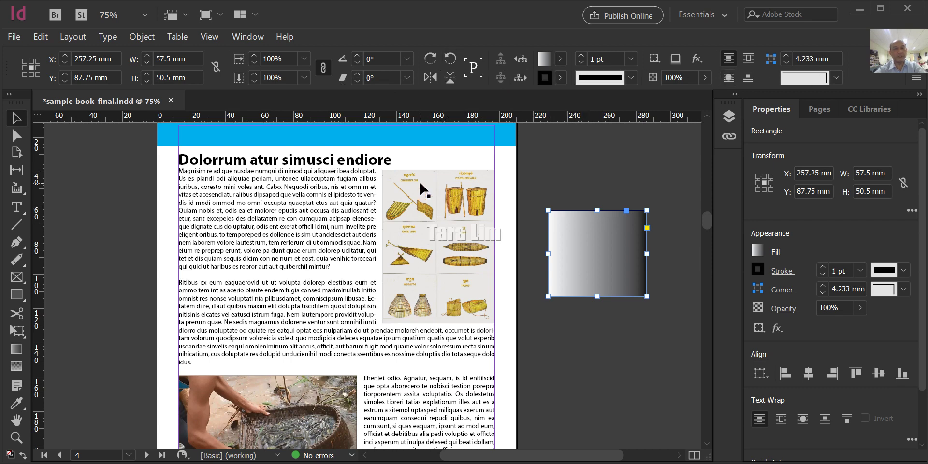
{"action": "left_click", "coordinate": [428, 194]}
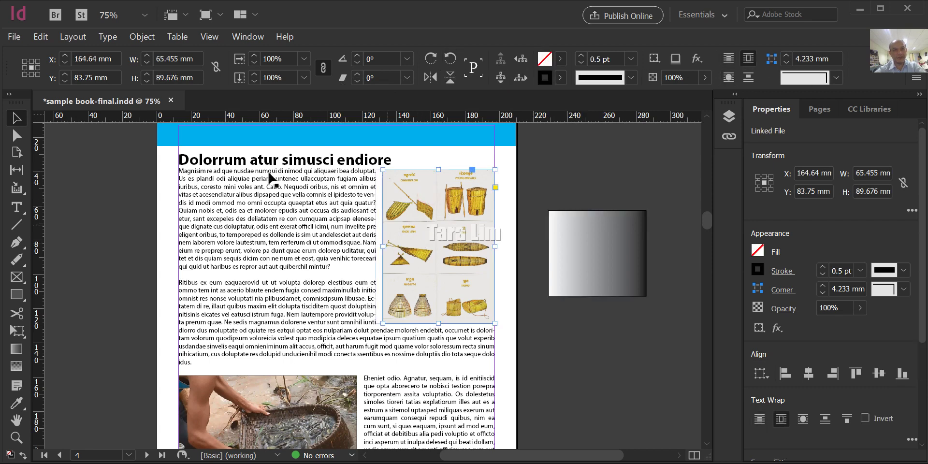
{"action": "left_click", "coordinate": [580, 248]}
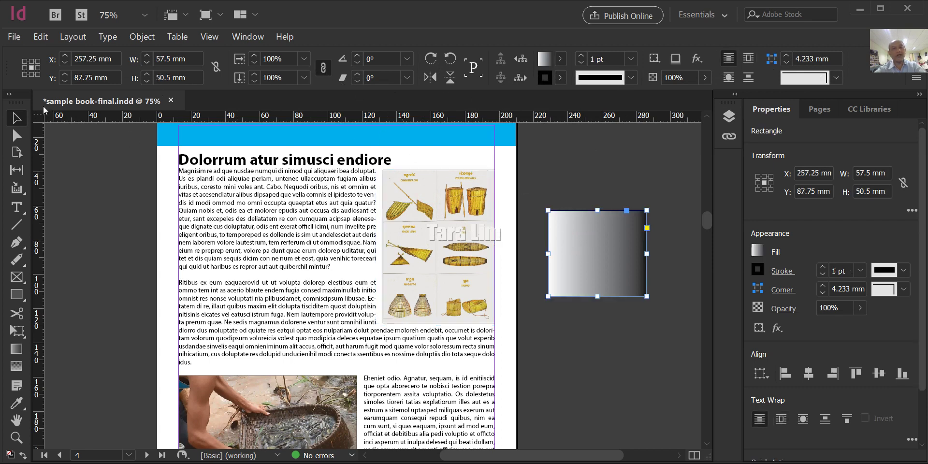
{"action": "key", "text": "Delete"}
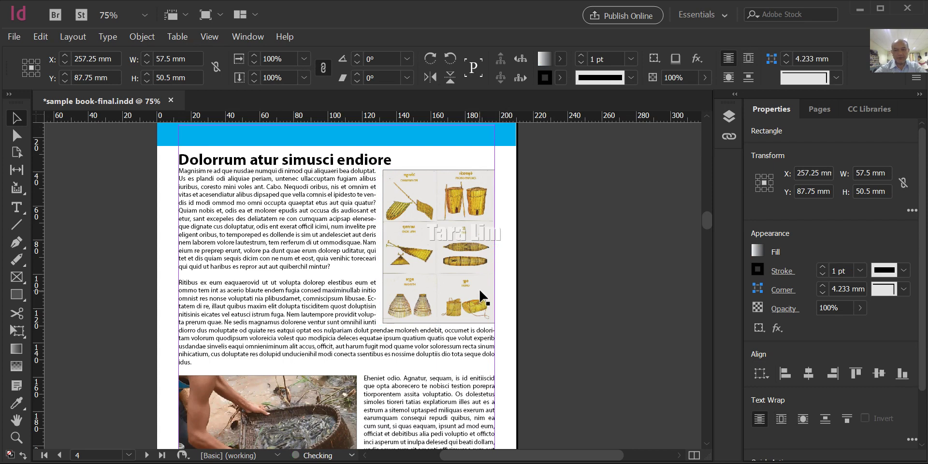
Try the top-left reference point on the fishing-tools picture and return the reference point to the centre
{"action": "left_click", "coordinate": [337, 386]}
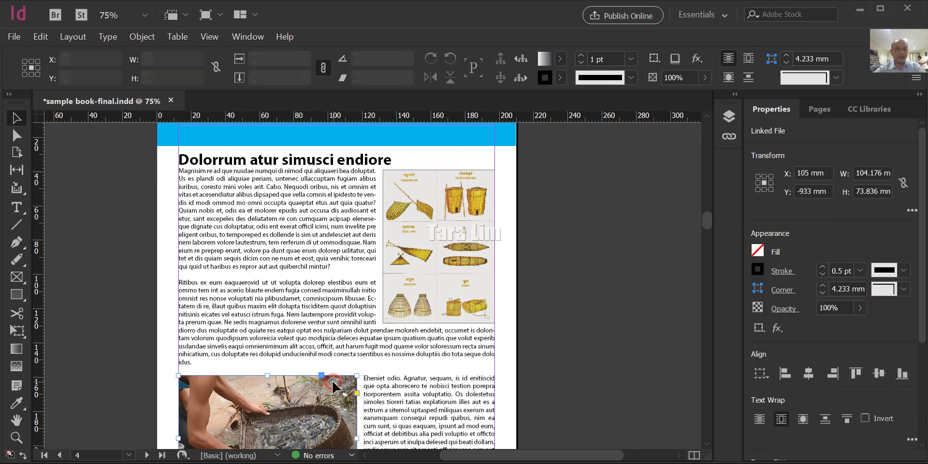
{"action": "left_click", "coordinate": [427, 188]}
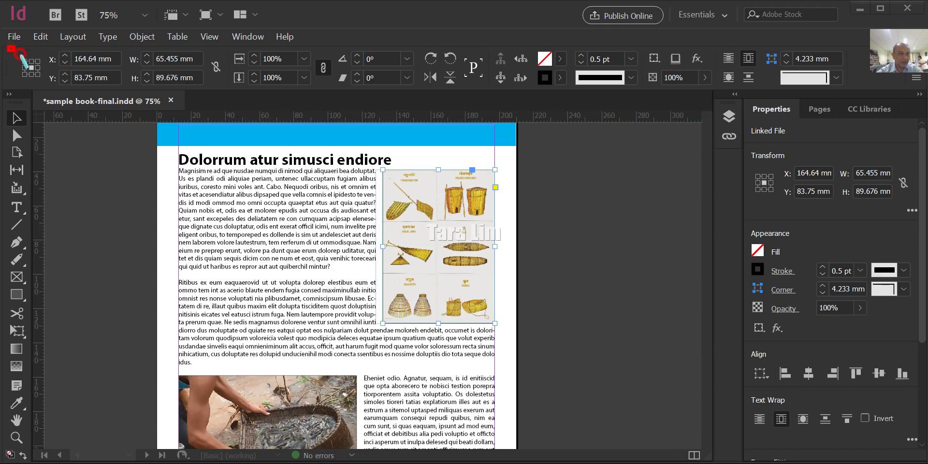
{"action": "mouse_move", "coordinate": [9, 48]}
{"action": "left_mouse_down"}
{"action": "mouse_move", "coordinate": [53, 95]}
{"action": "mouse_move", "coordinate": [48, 85]}
{"action": "left_mouse_up"}
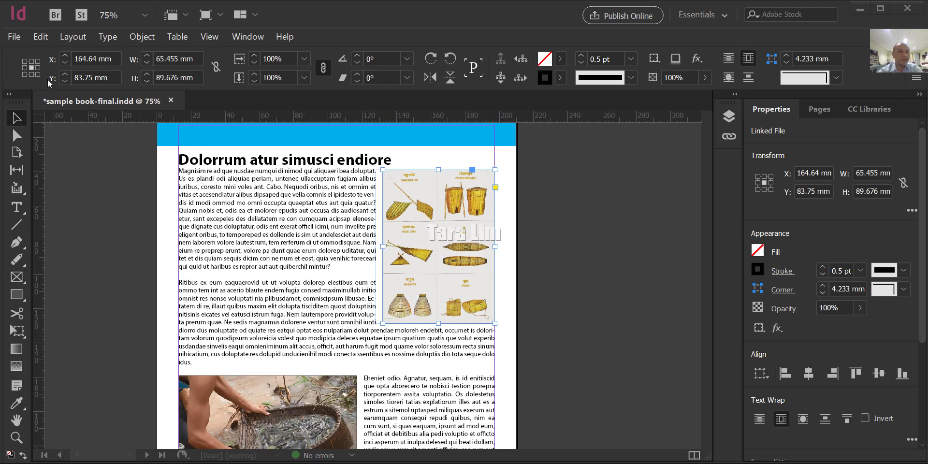
{"action": "left_click", "coordinate": [26, 63]}
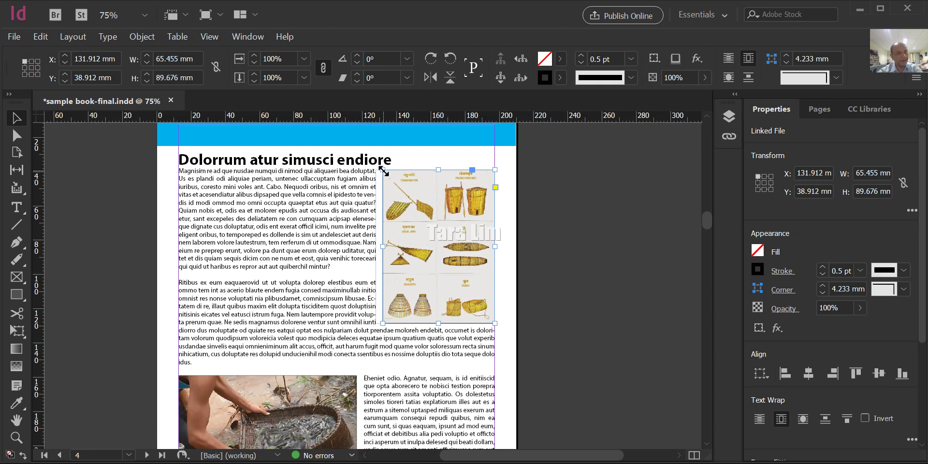
{"action": "left_click", "coordinate": [32, 68]}
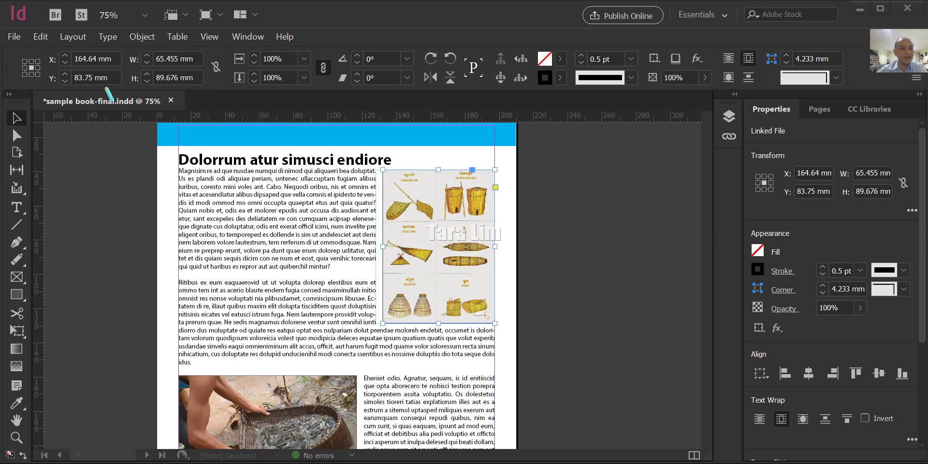
Move the fishing-tools picture off the page by setting its X position to 300 mm
{"action": "mouse_move", "coordinate": [43, 46]}
{"action": "left_mouse_down"}
{"action": "mouse_move", "coordinate": [97, 77]}
{"action": "mouse_move", "coordinate": [183, 97]}
{"action": "mouse_move", "coordinate": [211, 91]}
{"action": "left_mouse_up"}
{"action": "double_click", "coordinate": [85, 59]}
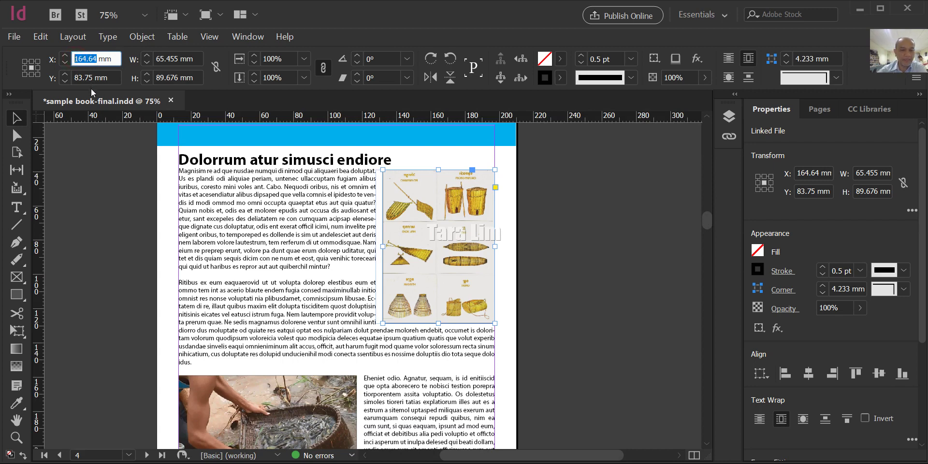
{"action": "type", "text": "3"}
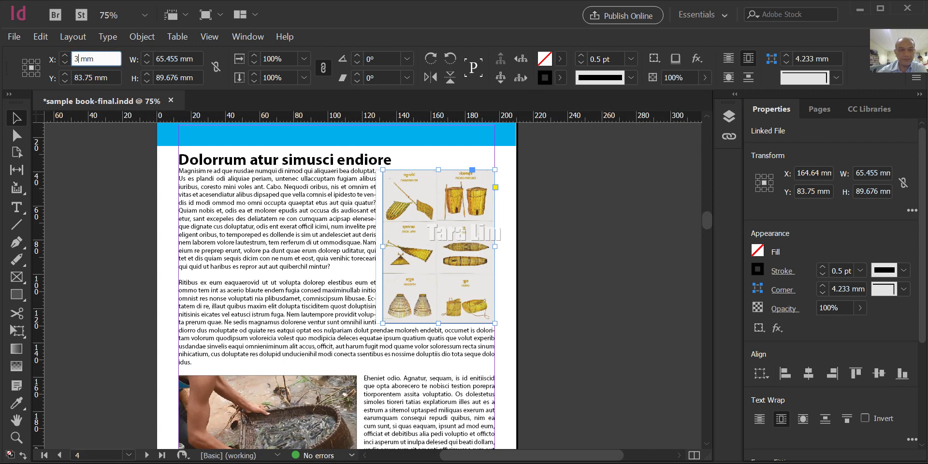
{"action": "type", "text": "00 mm"}
{"action": "key", "text": "Return"}
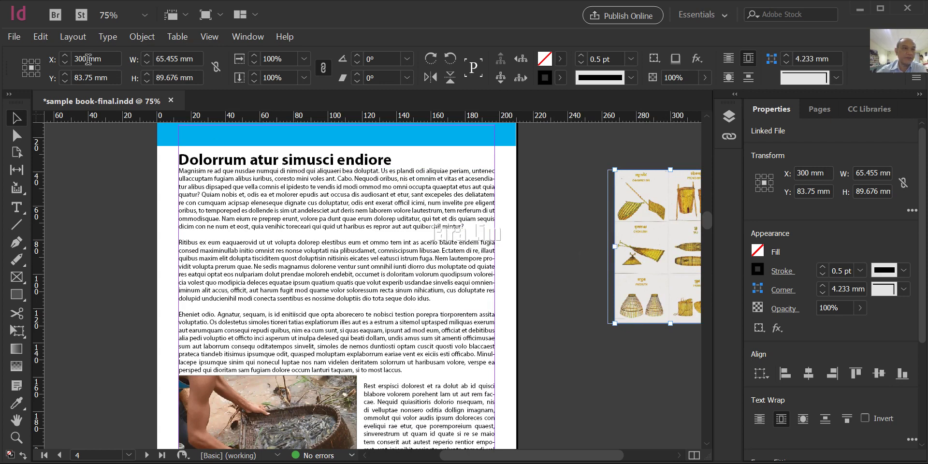
Return the fishing-tools picture to the page by setting its X position to 164.64 mm
{"action": "double_click", "coordinate": [87, 59]}
{"action": "type", "text": "164.64"}
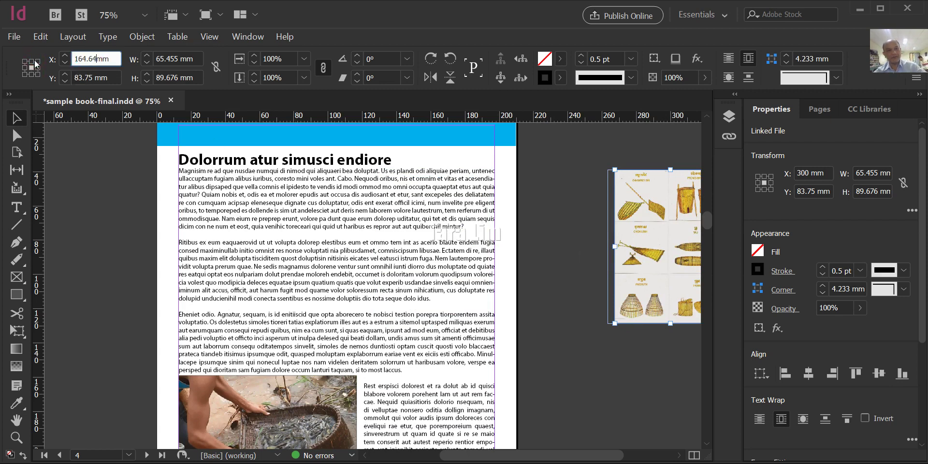
{"action": "key", "text": "Return"}
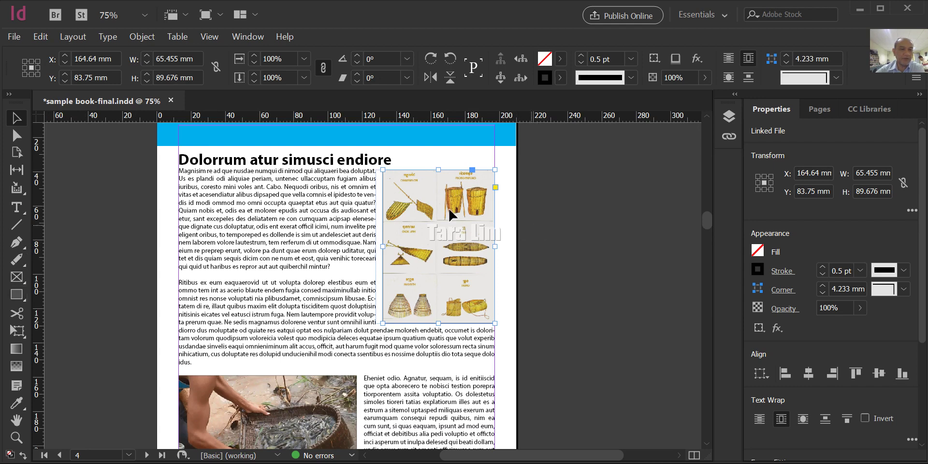
Create a new one-page portrait document, 210 by 297 mm, with facing pages and a primary text frame
{"action": "left_click", "coordinate": [19, 41]}
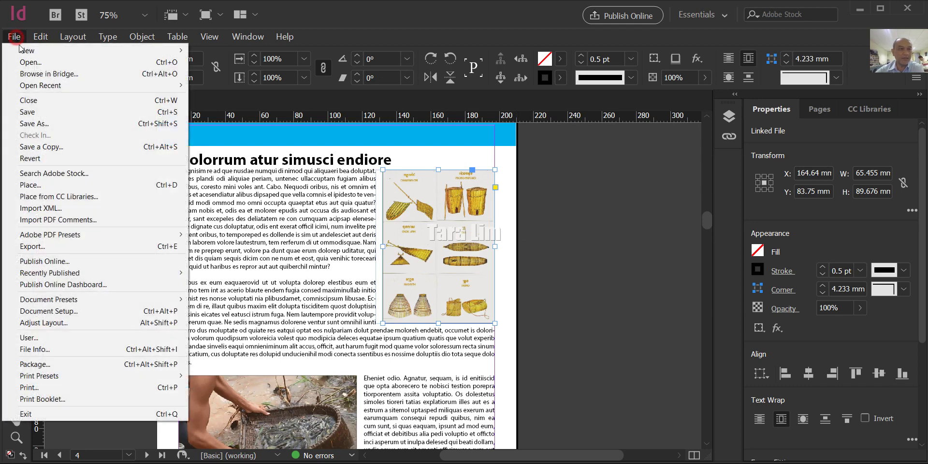
{"action": "mouse_move", "coordinate": [29, 50]}
{"action": "left_click", "coordinate": [211, 51]}
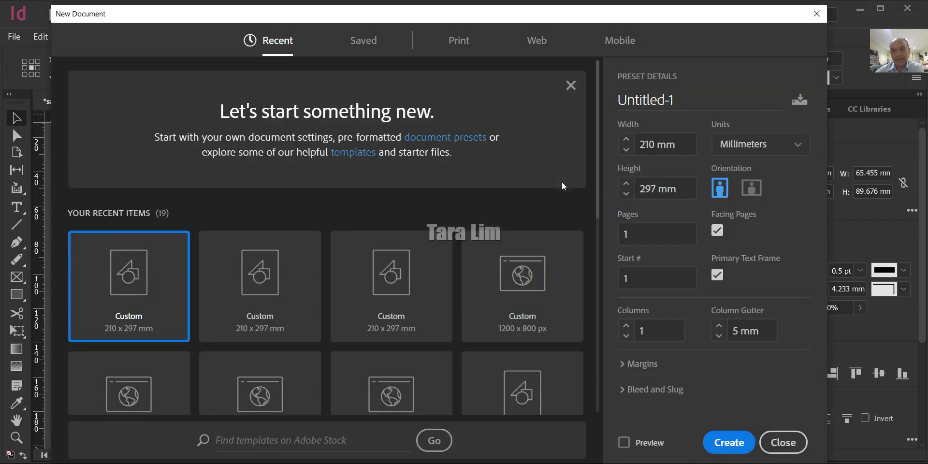
{"action": "left_click", "coordinate": [726, 448]}
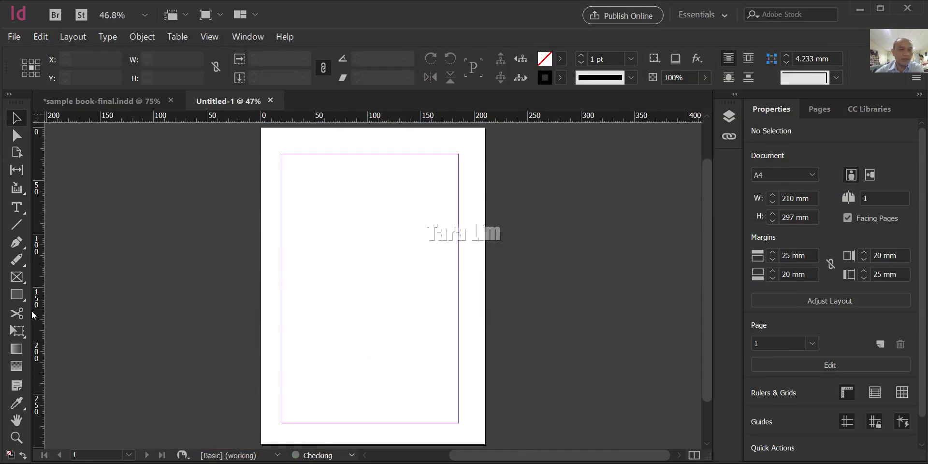
Draw a rectangle about 79 by 62.25 mm on the lower half of the new page and delete it
{"action": "left_click", "coordinate": [16, 294]}
{"action": "left_click_drag", "start_coordinate": [321, 287], "coordinate": [404, 353]}
{"action": "scroll", "coordinate": [425, 348], "scroll_direction": "up", "scroll_amount": 1}
{"action": "scroll", "coordinate": [425, 347], "scroll_direction": "down", "scroll_amount": 2}
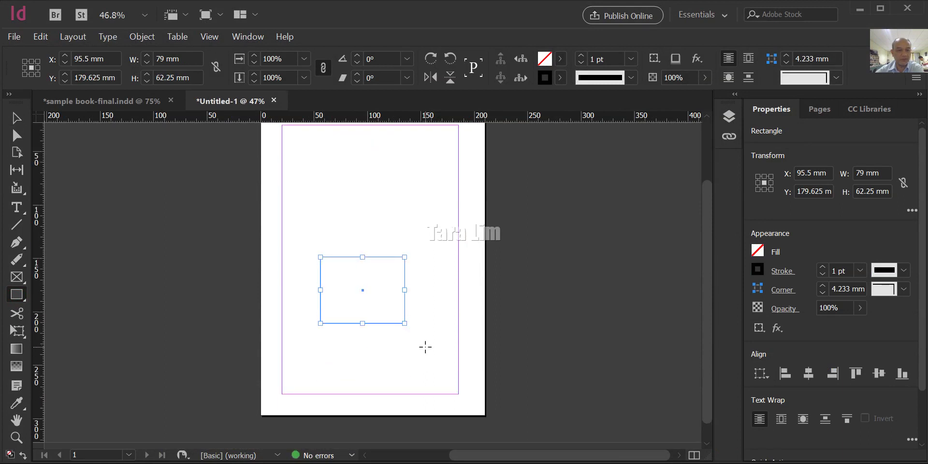
{"action": "scroll", "coordinate": [426, 347], "scroll_direction": "left", "scroll_amount": 2}
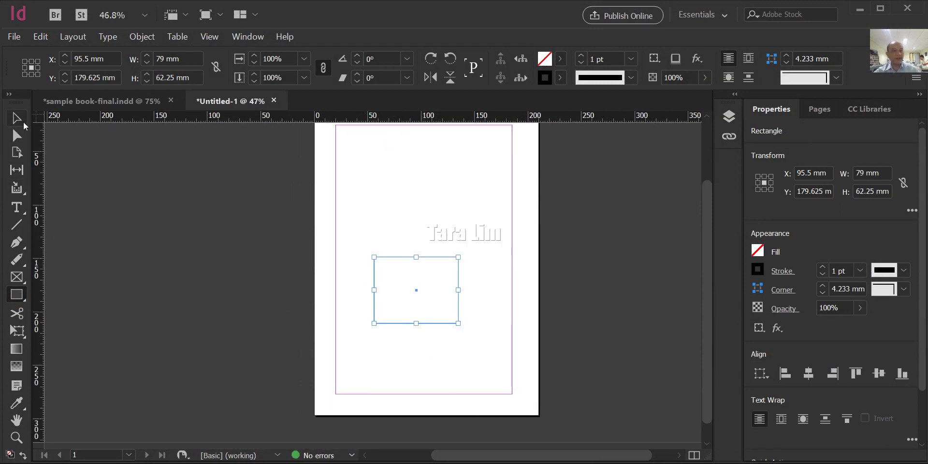
{"action": "left_click", "coordinate": [21, 120]}
{"action": "key", "text": "Delete"}
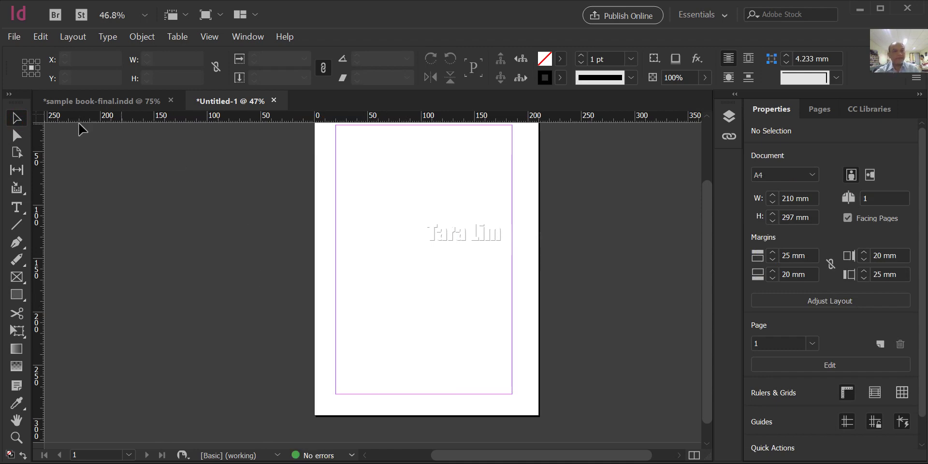
{"action": "left_click", "coordinate": [17, 38]}
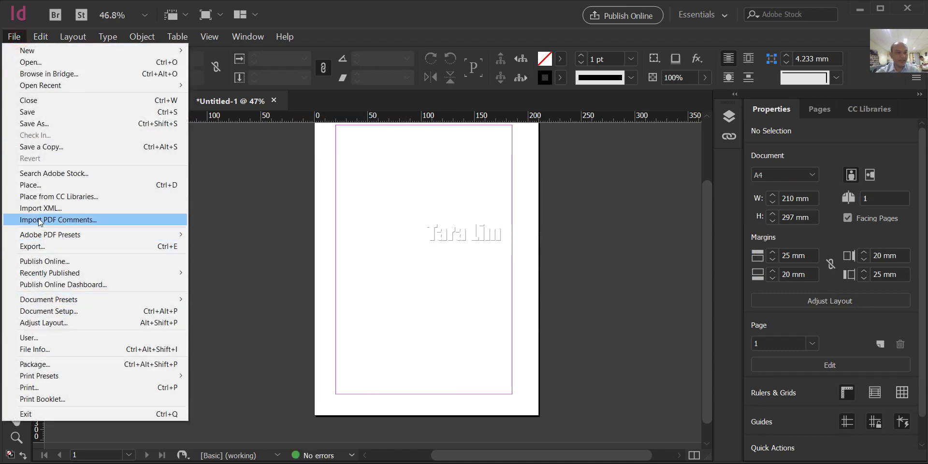
{"action": "left_click", "coordinate": [34, 185]}
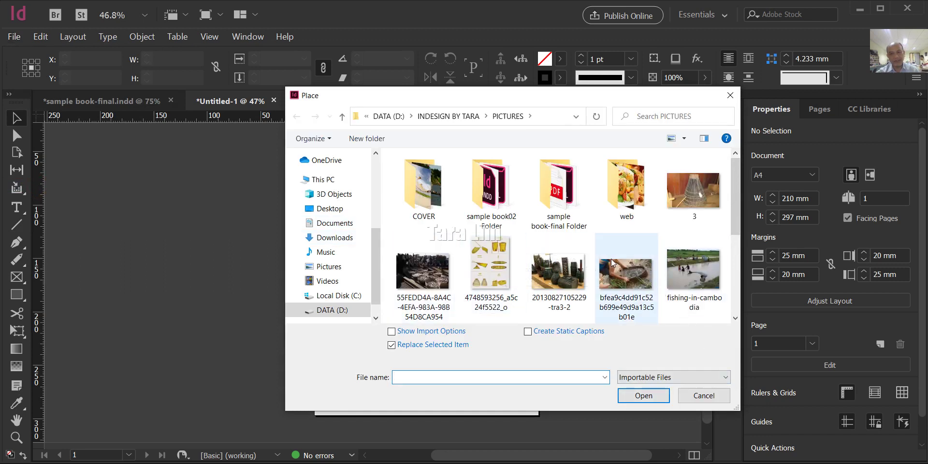
{"action": "left_click", "coordinate": [559, 272]}
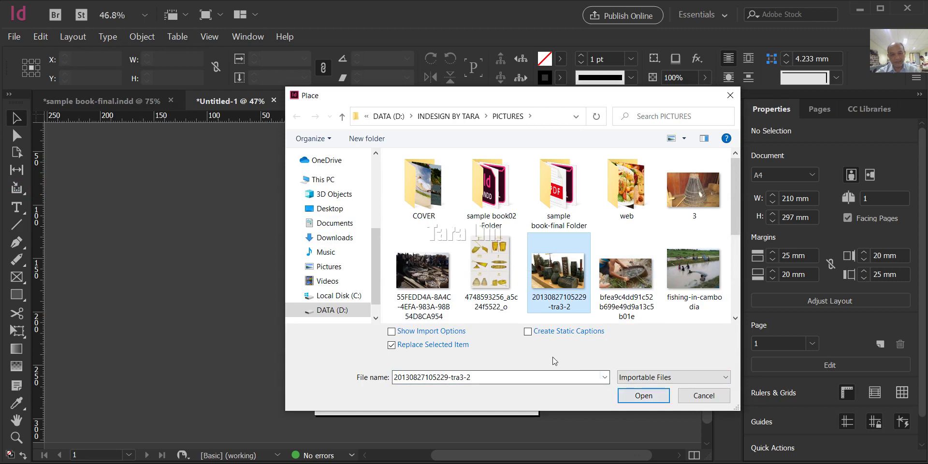
{"action": "left_click", "coordinate": [643, 396]}
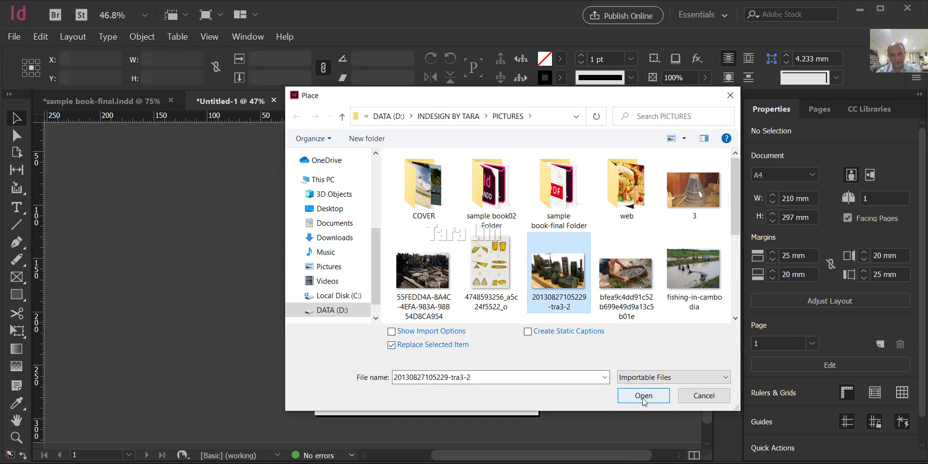
{"action": "left_click_drag", "start_coordinate": [354, 213], "coordinate": [478, 304]}
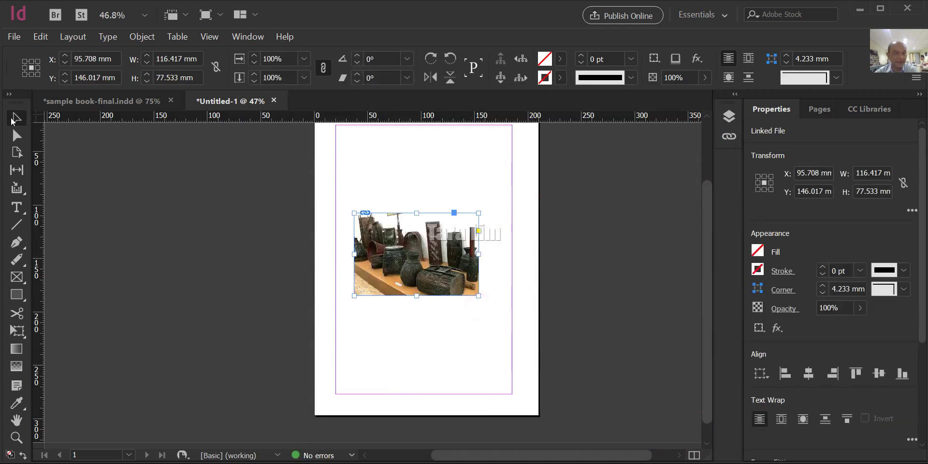
Move the placed basket picture sideways by setting its X position to 150 mm
{"action": "key", "text": "ctrl+equal"}
{"action": "key", "text": "ctrl+equal"}
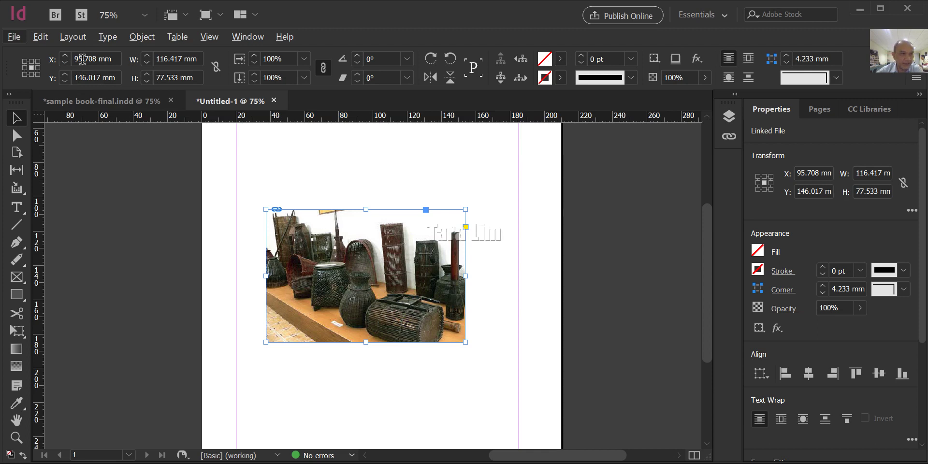
{"action": "double_click", "coordinate": [98, 59]}
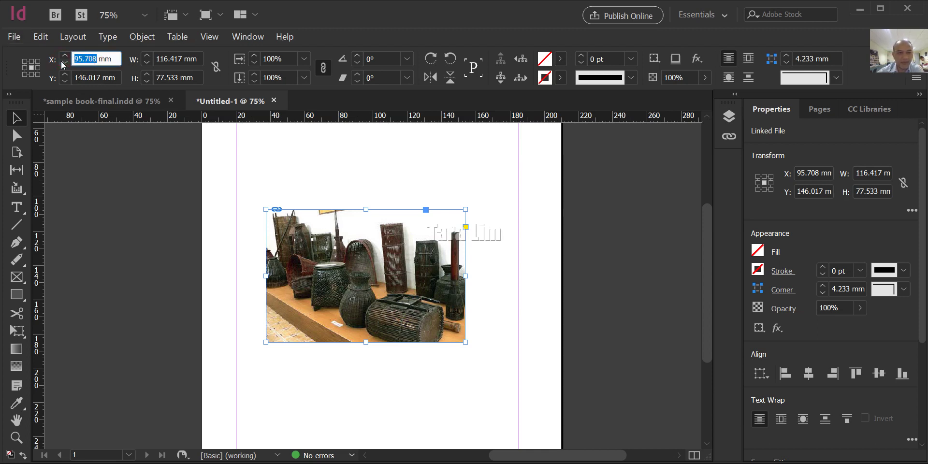
{"action": "type", "text": "150"}
{"action": "key", "text": "Return"}
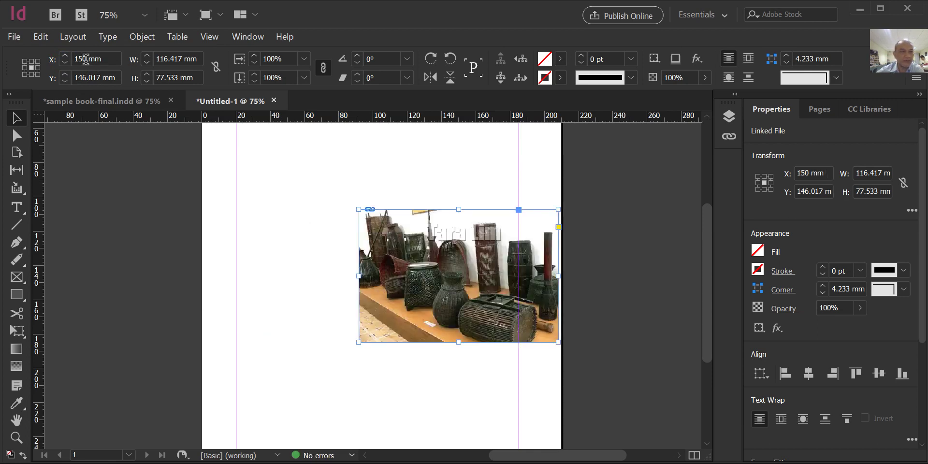
Shift the basket picture partly over the page's left edge by setting its X position to 50 mm
{"action": "double_click", "coordinate": [85, 59]}
{"action": "type", "text": "50"}
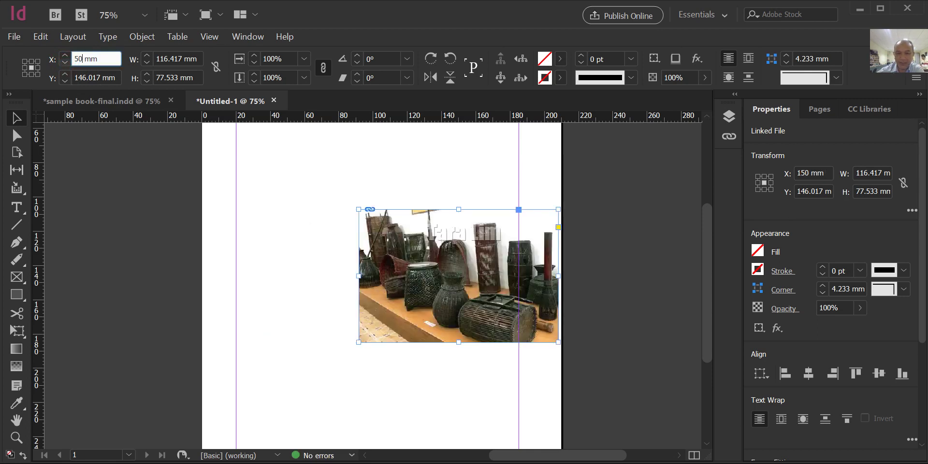
{"action": "key", "text": "Return"}
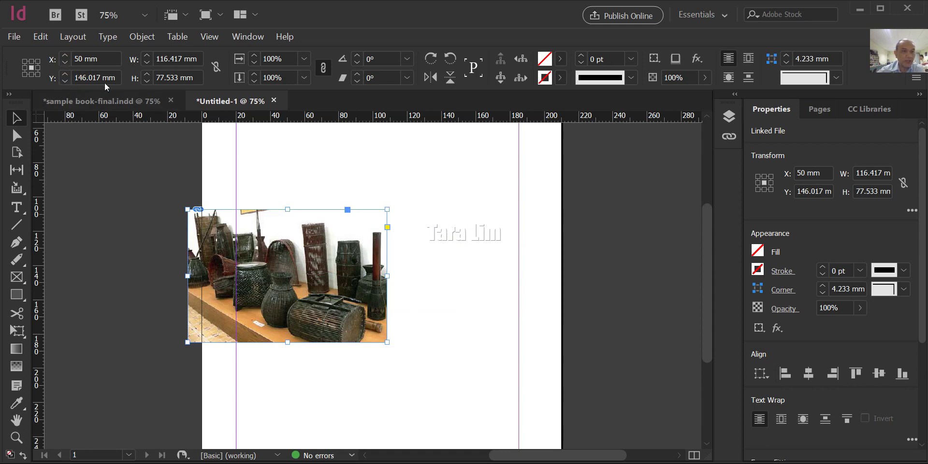
Move the basket picture up the page by setting its Y position to 50 mm
{"action": "left_click_drag", "start_coordinate": [101, 78], "coordinate": [37, 76]}
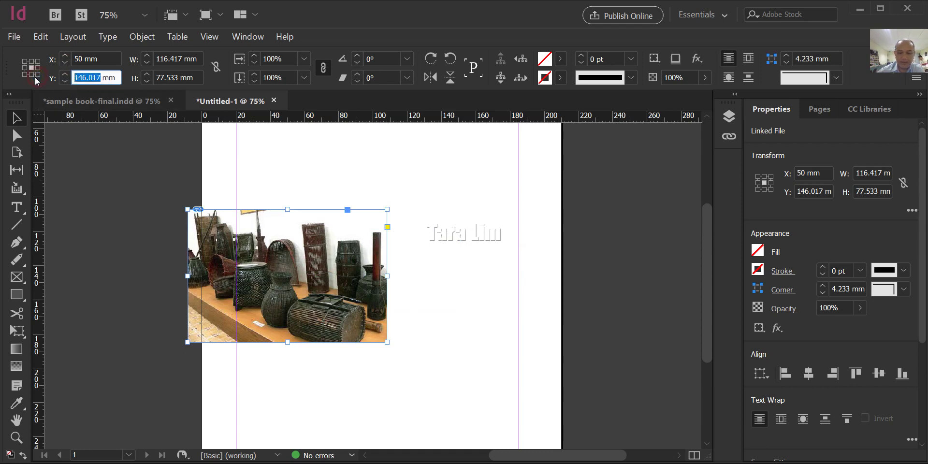
{"action": "type", "text": "50"}
{"action": "key", "text": "Return"}
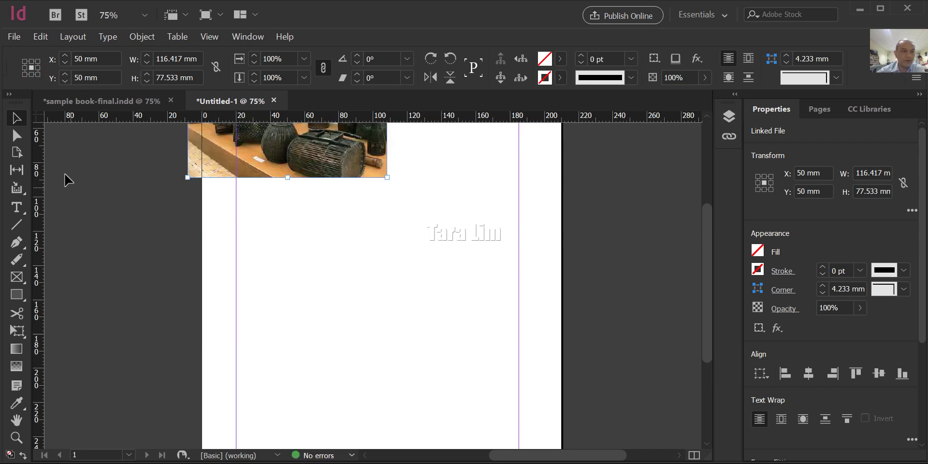
Move the basket picture back down the page by setting its Y position to 150 mm
{"action": "double_click", "coordinate": [84, 77]}
{"action": "type", "text": "1"}
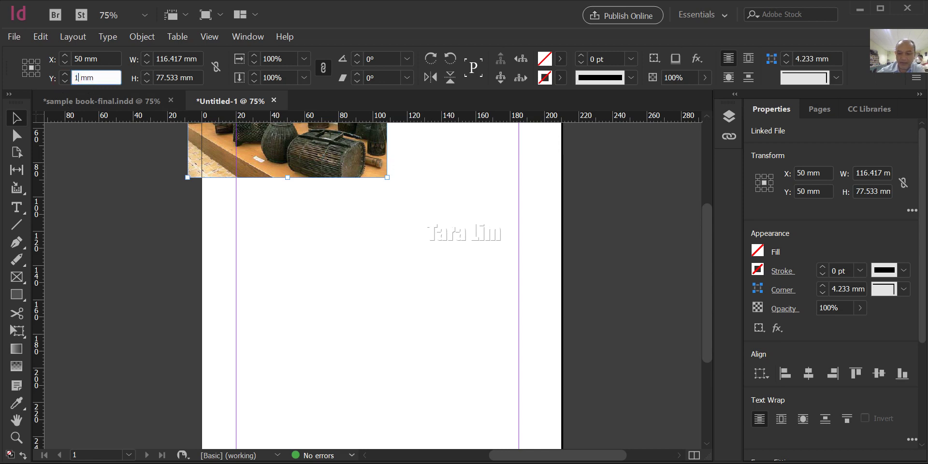
{"action": "type", "text": "50"}
{"action": "key", "text": "Return"}
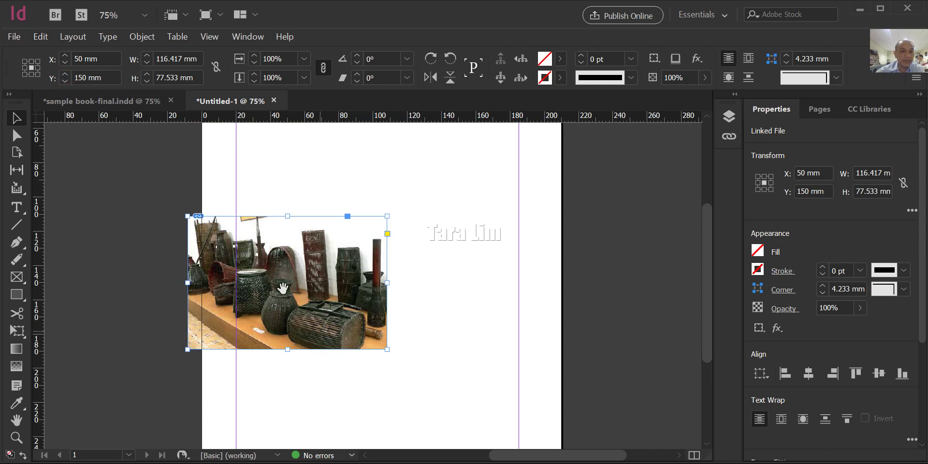
Move the basket picture together with its frame to the page centre, at X 105 mm and Y 148.5 mm
{"action": "left_click_drag", "start_coordinate": [283, 288], "coordinate": [365, 267]}
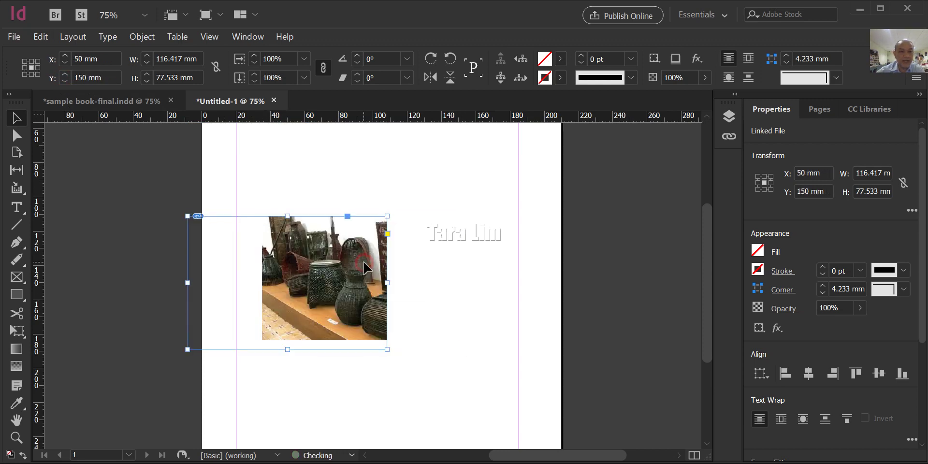
{"action": "key", "text": "ctrl+alt+shift+c"}
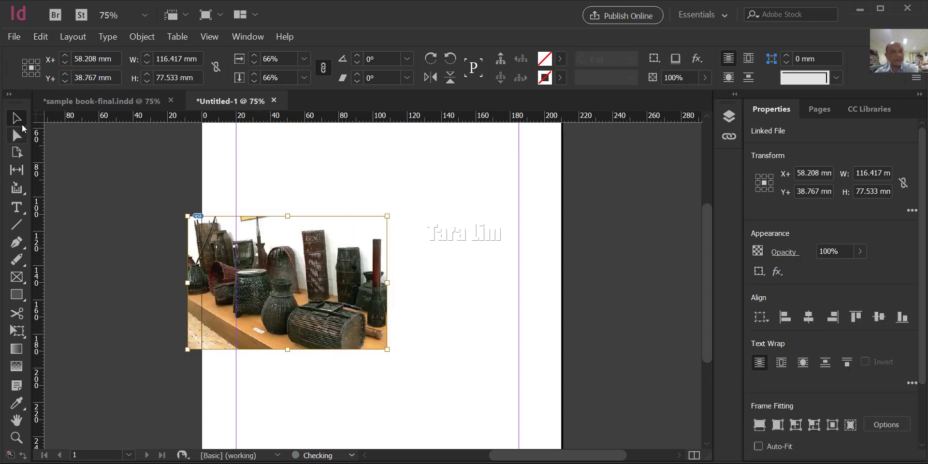
{"action": "left_click", "coordinate": [18, 118]}
{"action": "left_click", "coordinate": [95, 182]}
{"action": "left_click_drag", "start_coordinate": [272, 248], "coordinate": [363, 246]}
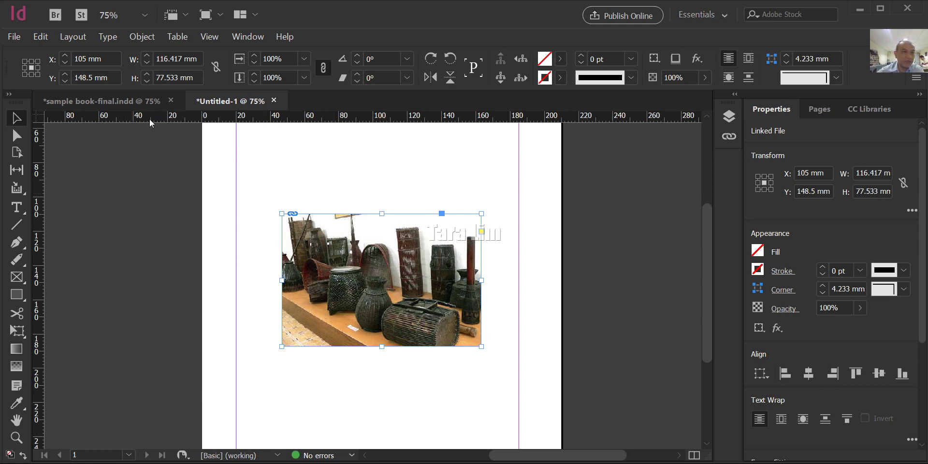
Add a horizontal ruler guide above the picture at about Y 81 mm
{"action": "left_click_drag", "start_coordinate": [150, 118], "coordinate": [139, 168]}
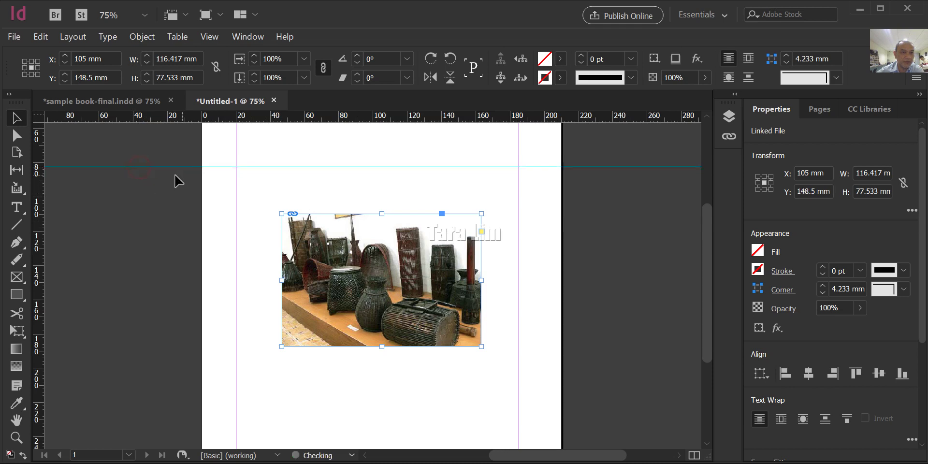
{"action": "key", "text": "ctrl+z"}
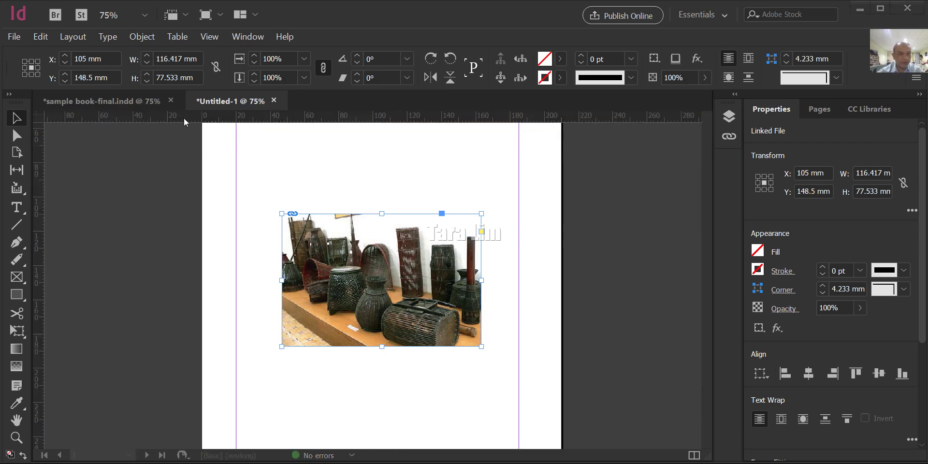
{"action": "left_click", "coordinate": [303, 116]}
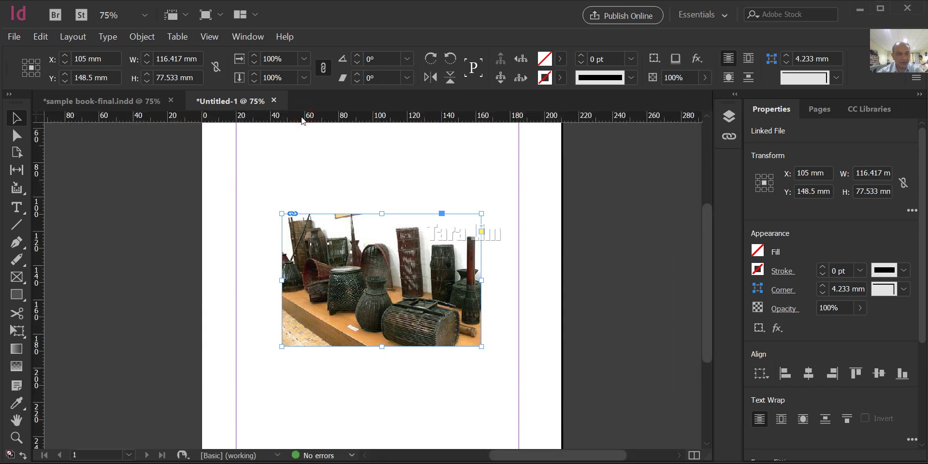
{"action": "left_click_drag", "start_coordinate": [302, 118], "coordinate": [152, 184]}
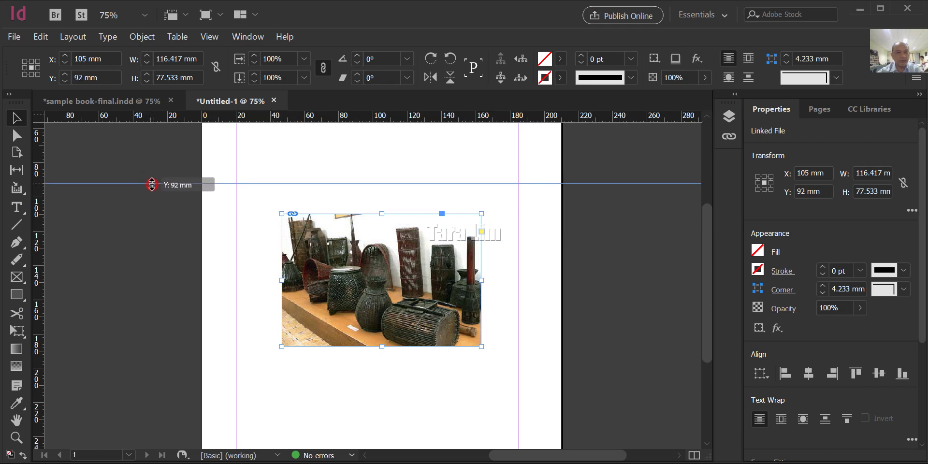
{"action": "left_click_drag", "start_coordinate": [151, 184], "coordinate": [182, 170]}
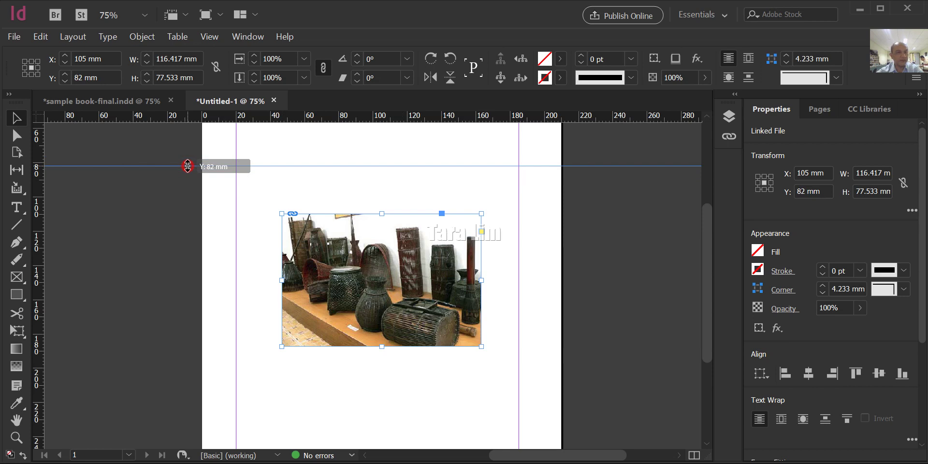
{"action": "left_click_drag", "start_coordinate": [187, 166], "coordinate": [188, 165]}
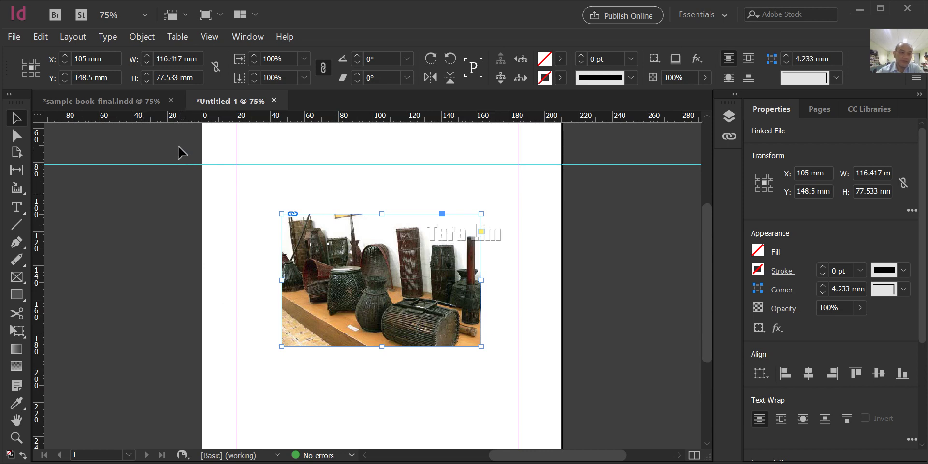
Set the horizontal guide's Y position to 150 mm and delete the guide
{"action": "left_click", "coordinate": [166, 165]}
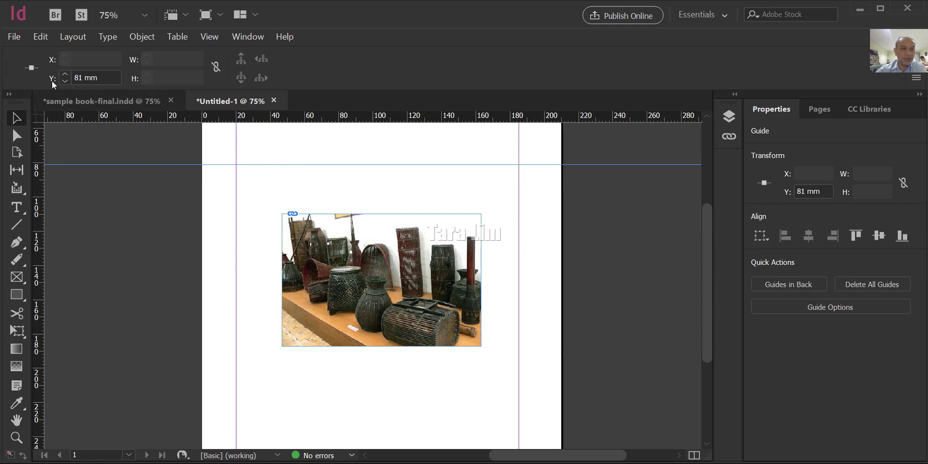
{"action": "left_click", "coordinate": [89, 78]}
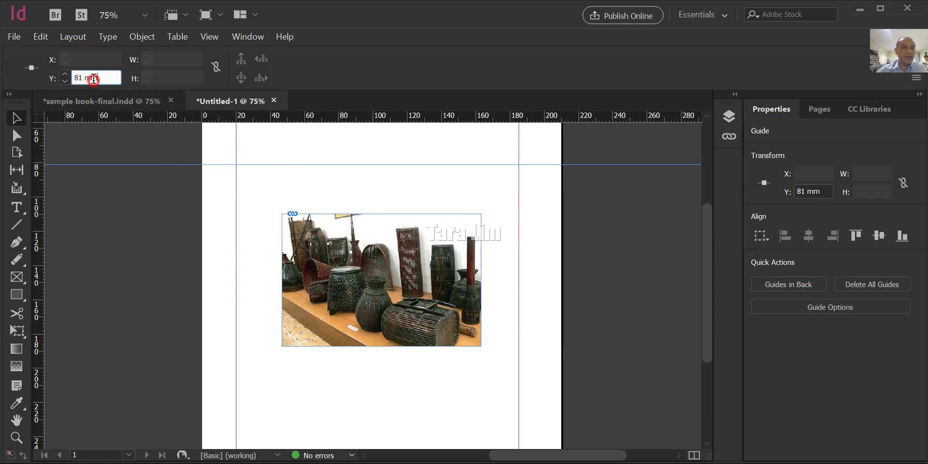
{"action": "left_click", "coordinate": [53, 79]}
{"action": "type", "text": "150"}
{"action": "key", "text": "Return"}
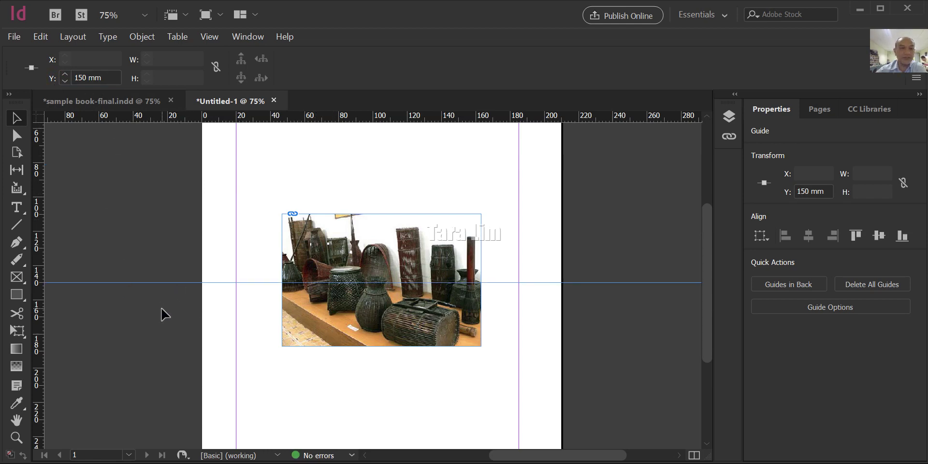
{"action": "key", "text": "Delete"}
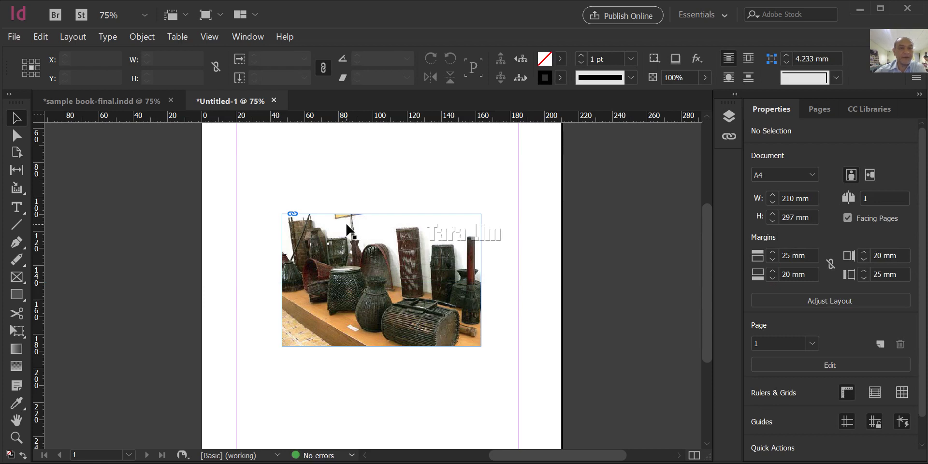
Set the basket picture frame's width to 100 mm and undo the change
{"action": "left_click", "coordinate": [351, 229]}
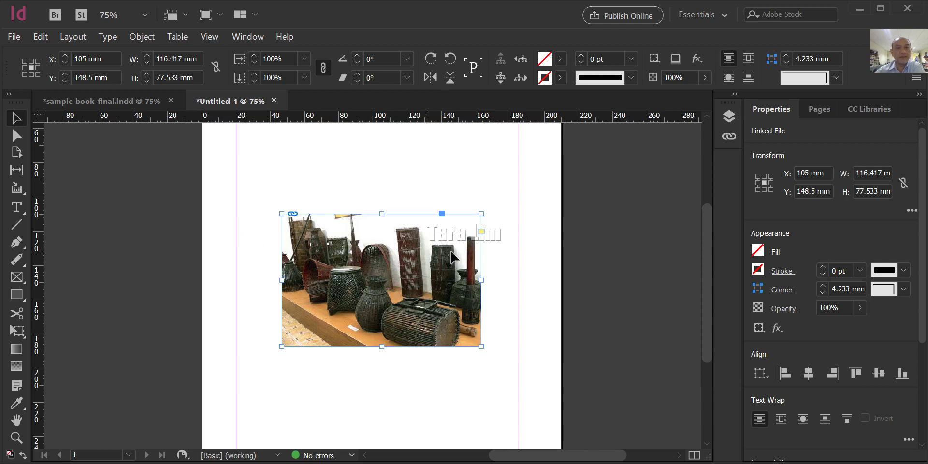
{"action": "double_click", "coordinate": [179, 58]}
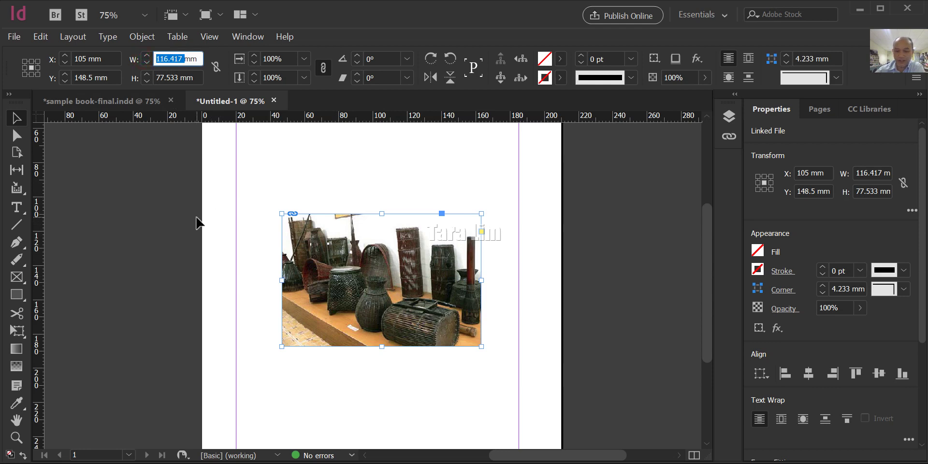
{"action": "type", "text": "100"}
{"action": "key", "text": "Return"}
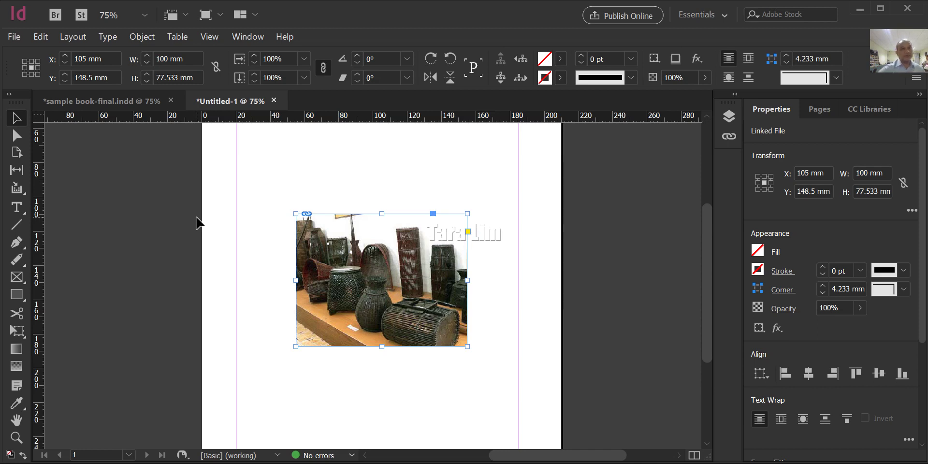
{"action": "key", "text": "ctrl+z"}
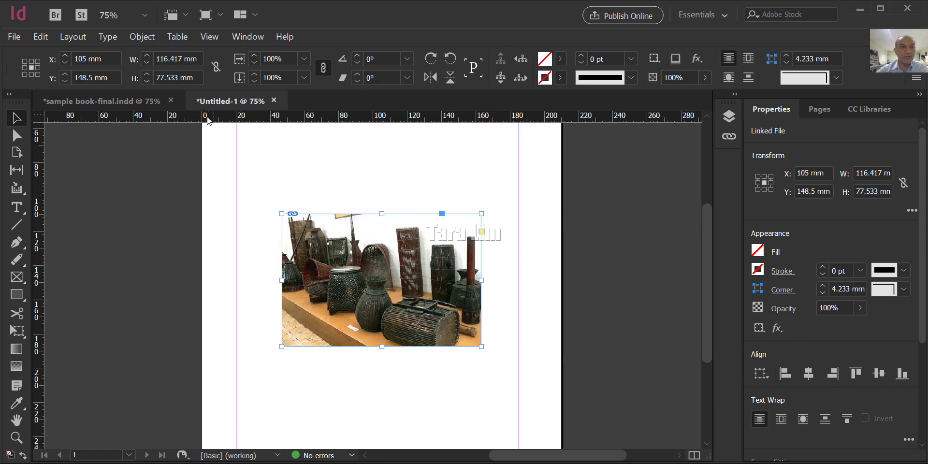
Set the basket picture frame's width to 50 mm and undo the change
{"action": "double_click", "coordinate": [179, 58]}
{"action": "left_click", "coordinate": [139, 59]}
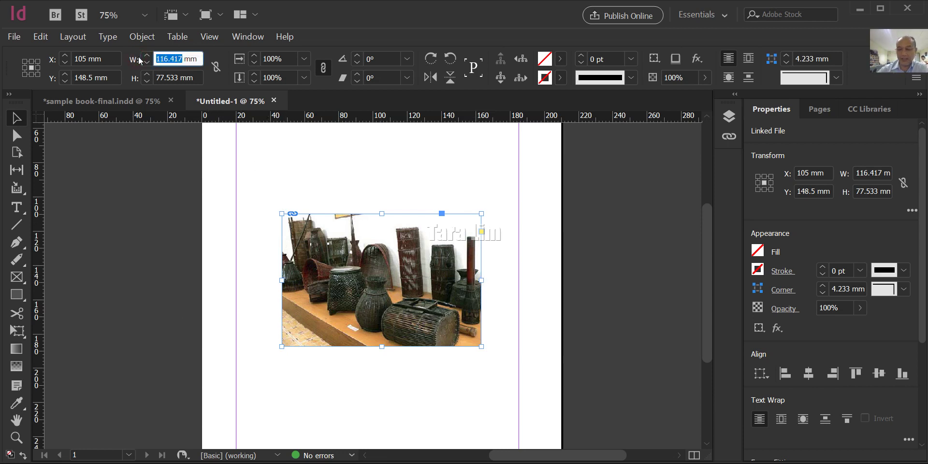
{"action": "type", "text": "50"}
{"action": "key", "text": "Return"}
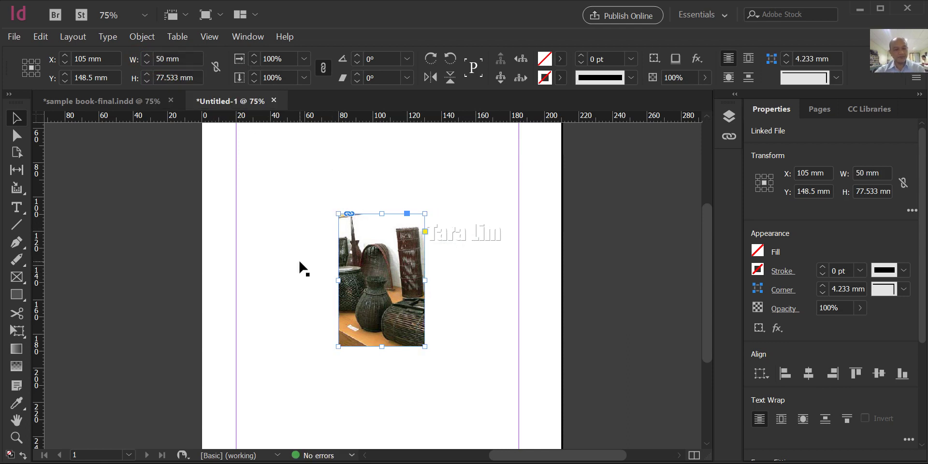
{"action": "key", "text": "ctrl+z"}
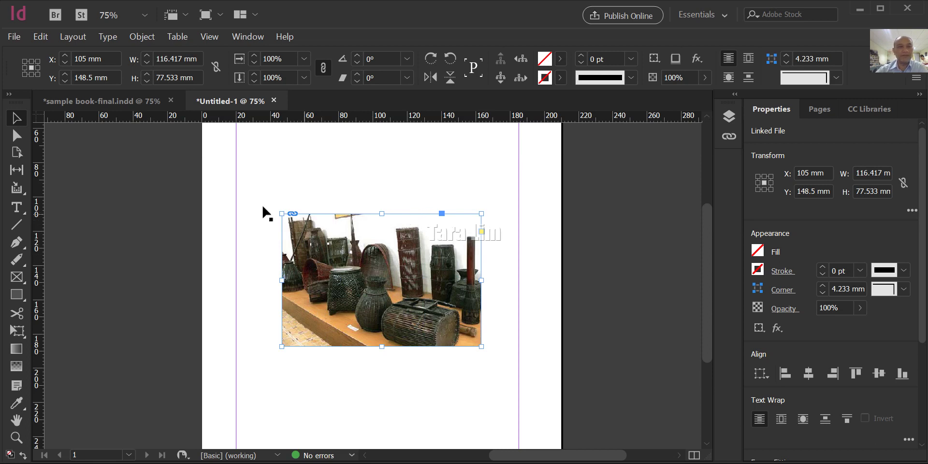
Set the basket picture frame's height to 40 mm and undo the change
{"action": "left_click_drag", "start_coordinate": [178, 74], "coordinate": [151, 83]}
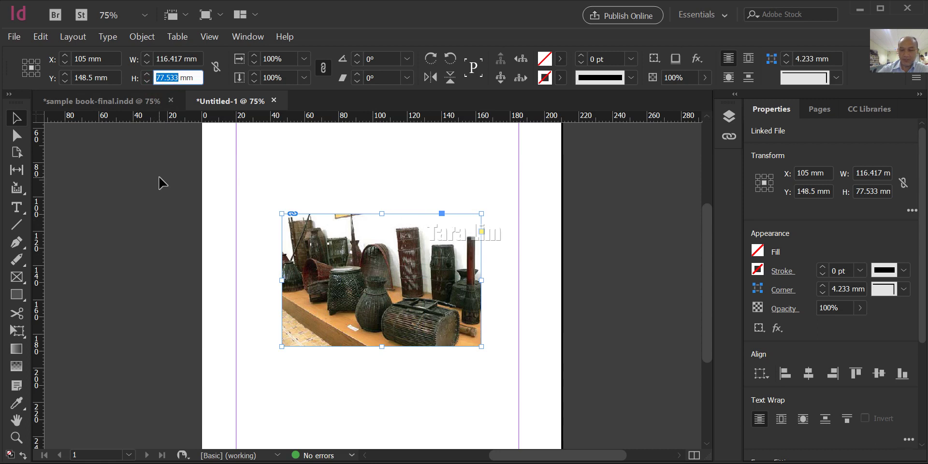
{"action": "type", "text": "40"}
{"action": "key", "text": "Return"}
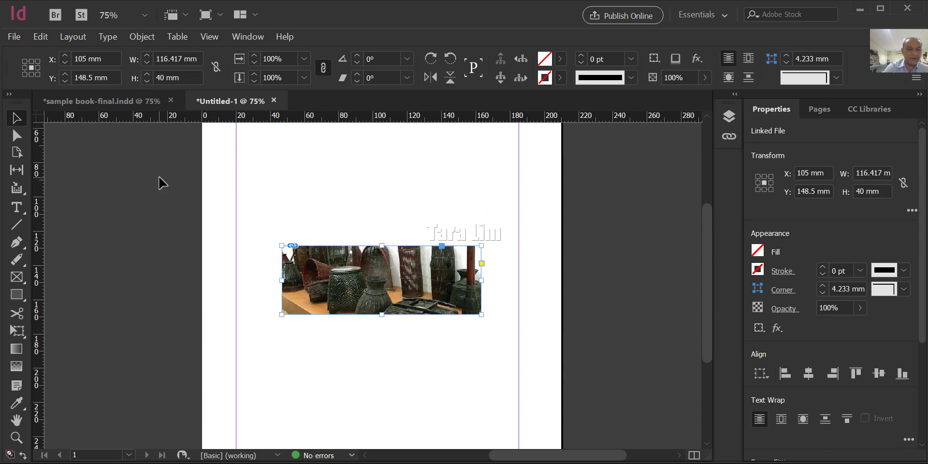
{"action": "key", "text": "ctrl+z"}
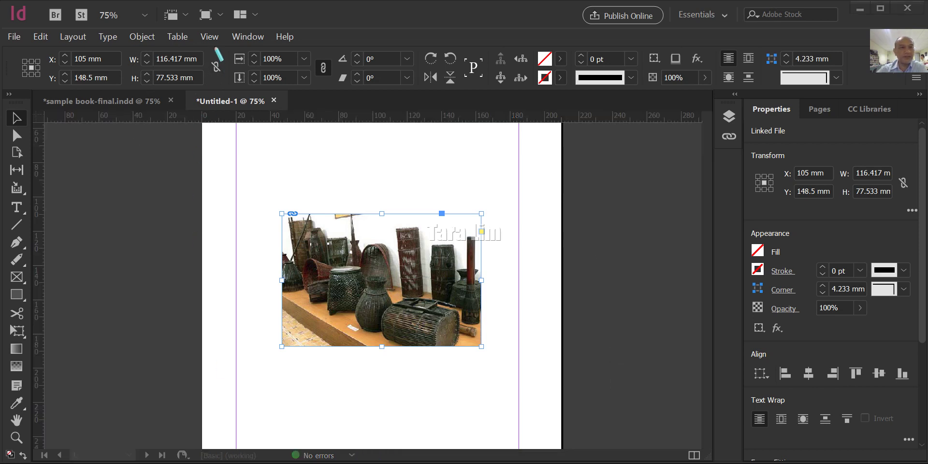
{"action": "mouse_move", "coordinate": [214, 46]}
{"action": "left_mouse_down"}
{"action": "mouse_move", "coordinate": [320, 92]}
{"action": "mouse_move", "coordinate": [433, 92]}
{"action": "mouse_move", "coordinate": [420, 92]}
{"action": "left_mouse_up"}
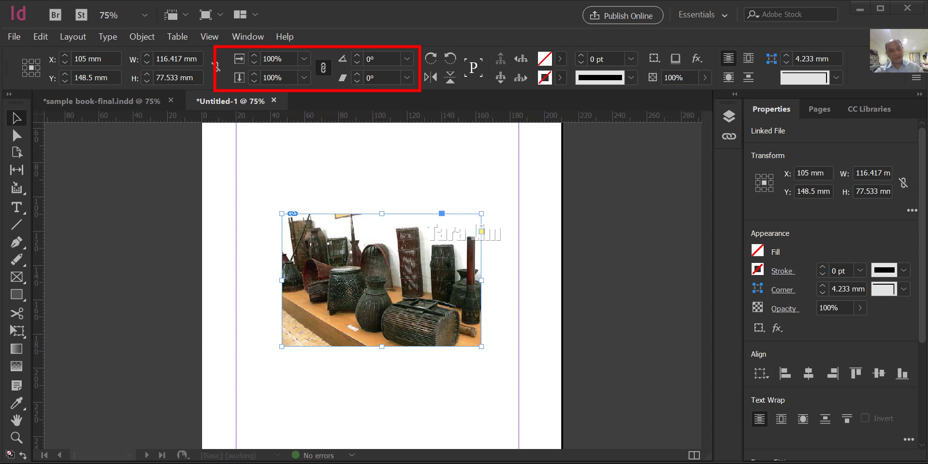
{"action": "key", "text": "Escape"}
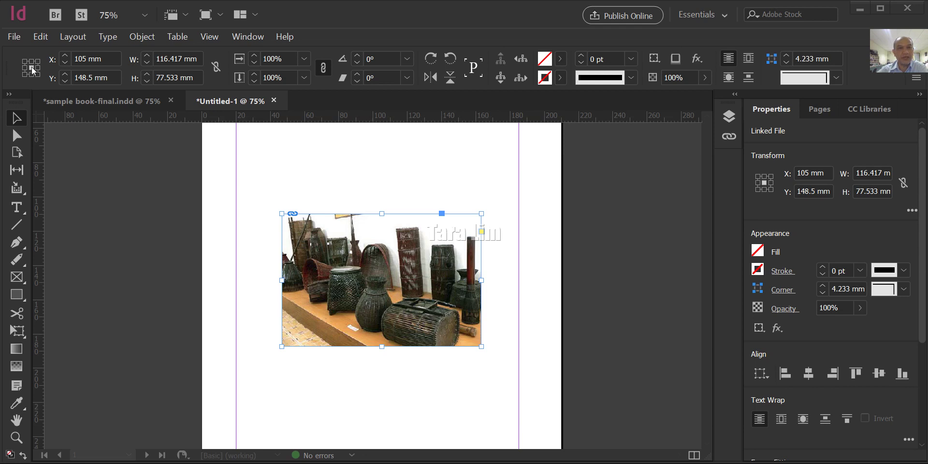
Increase the picture's horizontal scale percentage stepwise, scaling it proportionally from its centre to about 132.5 mm wide
{"action": "left_click", "coordinate": [254, 58]}
{"action": "left_click", "coordinate": [254, 58]}
{"action": "left_click", "coordinate": [254, 59]}
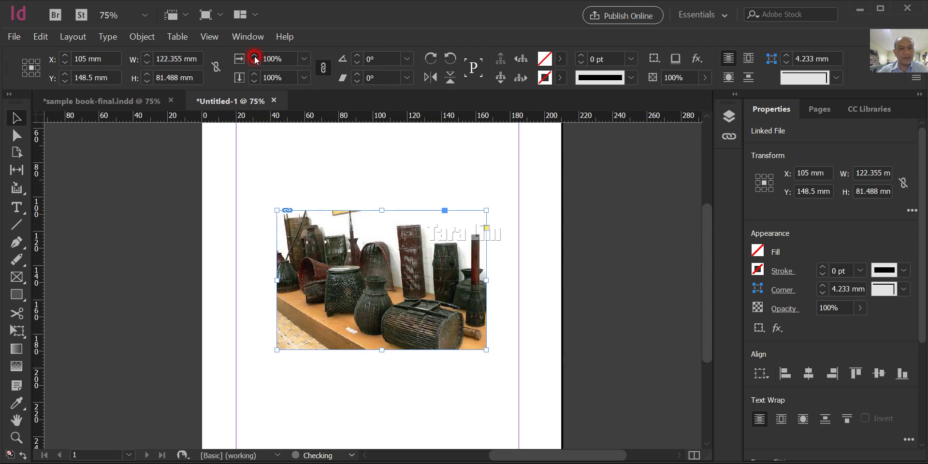
{"action": "left_click", "coordinate": [254, 59]}
{"action": "left_click", "coordinate": [254, 58]}
{"action": "left_click", "coordinate": [254, 58]}
{"action": "left_click", "coordinate": [254, 59]}
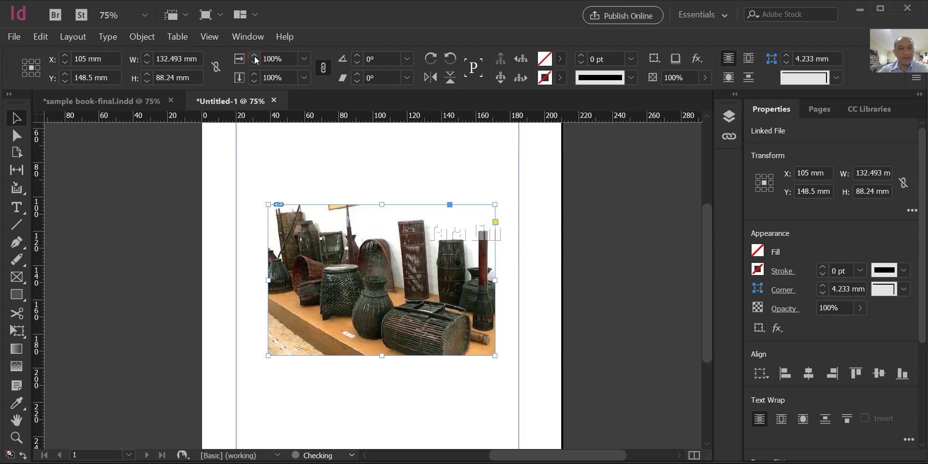
Reduce the picture's horizontal scale percentage stepwise, shrinking it proportionally about its centre to about 118.8 mm wide
{"action": "left_click", "coordinate": [254, 62]}
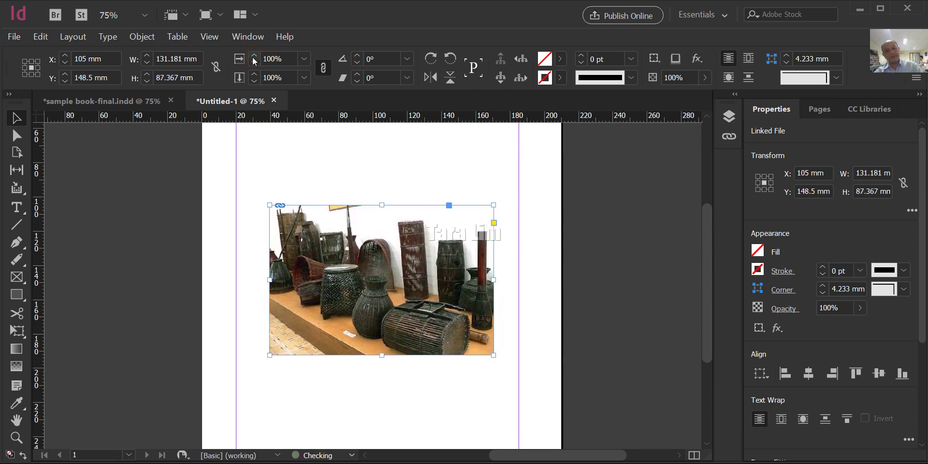
{"action": "left_click", "coordinate": [254, 61]}
{"action": "left_click", "coordinate": [253, 61]}
{"action": "left_click", "coordinate": [253, 61]}
{"action": "left_click", "coordinate": [253, 61]}
{"action": "left_click", "coordinate": [253, 61]}
{"action": "left_click", "coordinate": [254, 61]}
{"action": "left_click", "coordinate": [254, 61]}
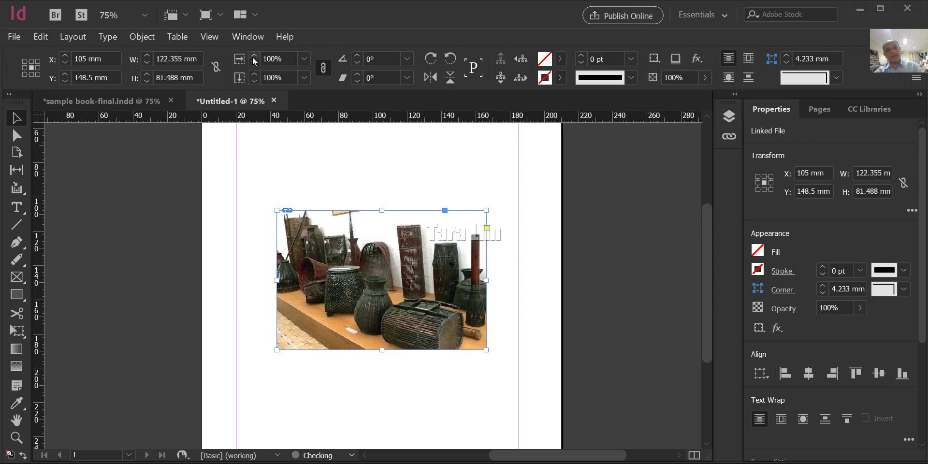
{"action": "left_click", "coordinate": [252, 57]}
{"action": "left_click", "coordinate": [253, 57]}
{"action": "left_click", "coordinate": [252, 57]}
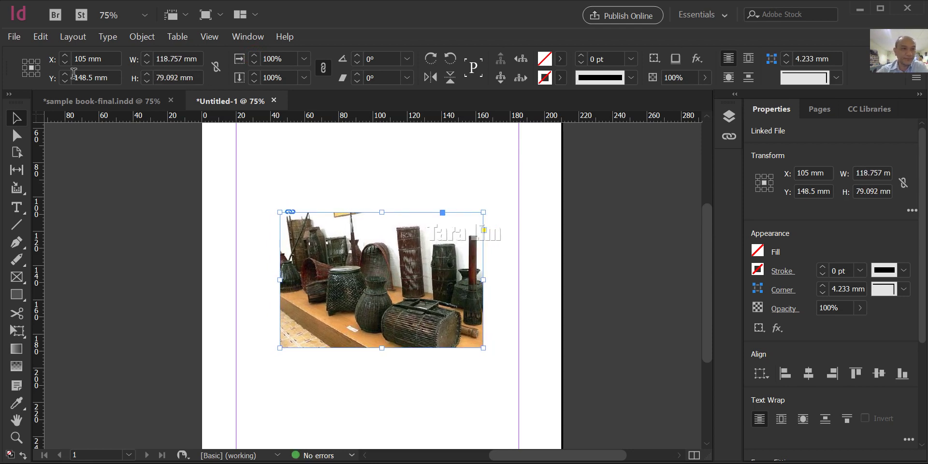
Set the transform reference point to the picture's top-left corner
{"action": "left_click", "coordinate": [24, 61]}
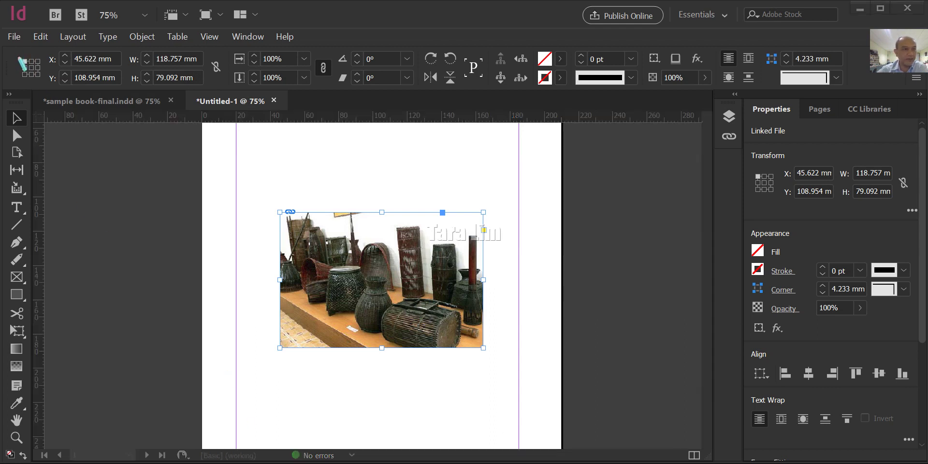
{"action": "left_click", "coordinate": [24, 61]}
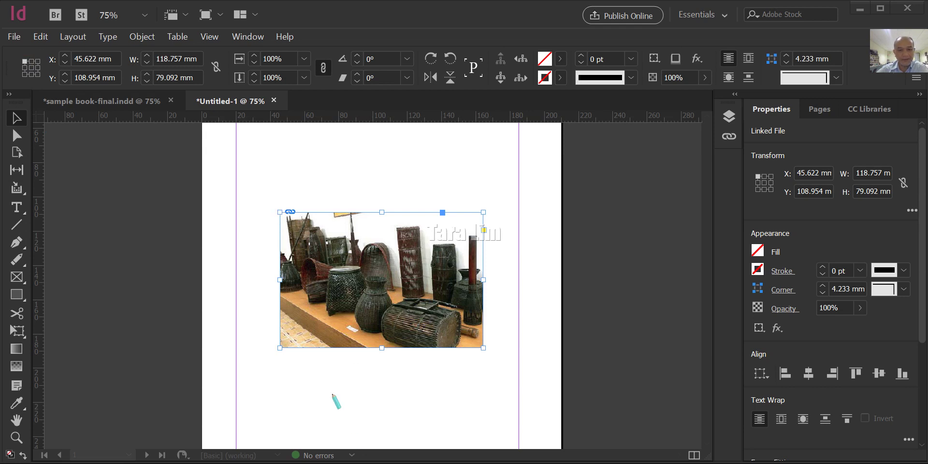
{"action": "left_click_drag", "start_coordinate": [260, 195], "coordinate": [302, 228]}
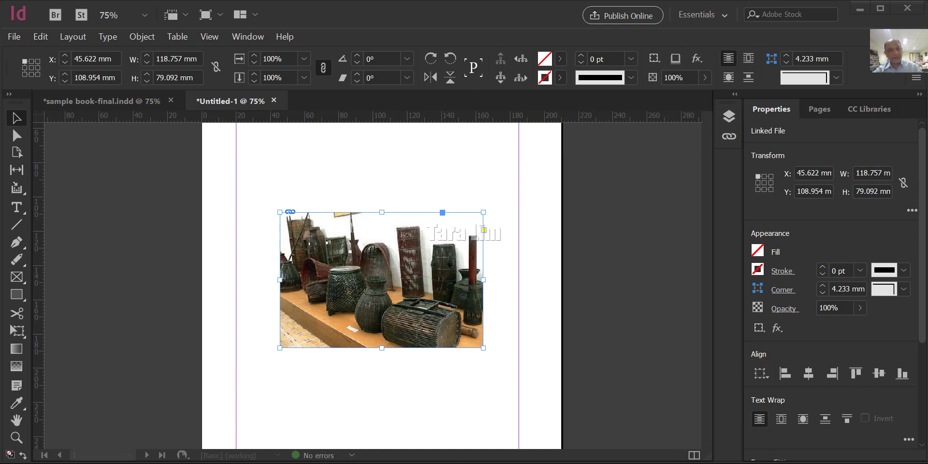
Increase the horizontal scale percentage stepwise, enlarging the picture from its top-left corner to about 140.6 mm wide
{"action": "left_click", "coordinate": [239, 59]}
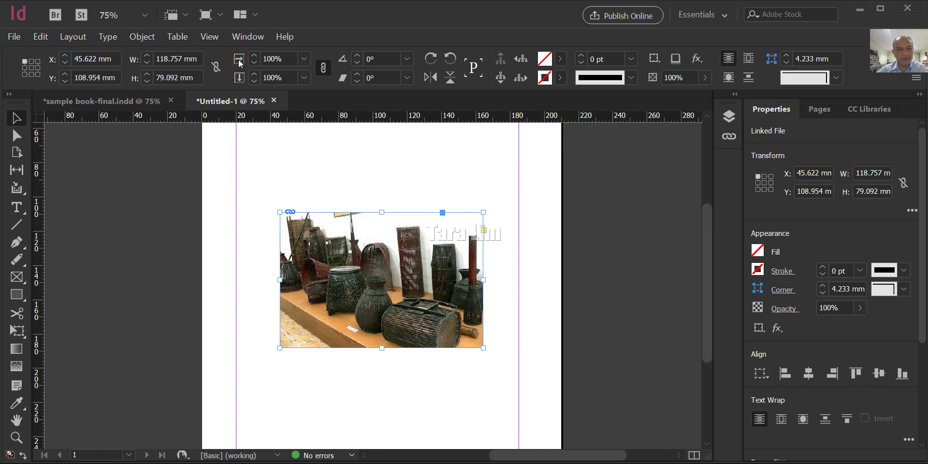
{"action": "left_click", "coordinate": [238, 60]}
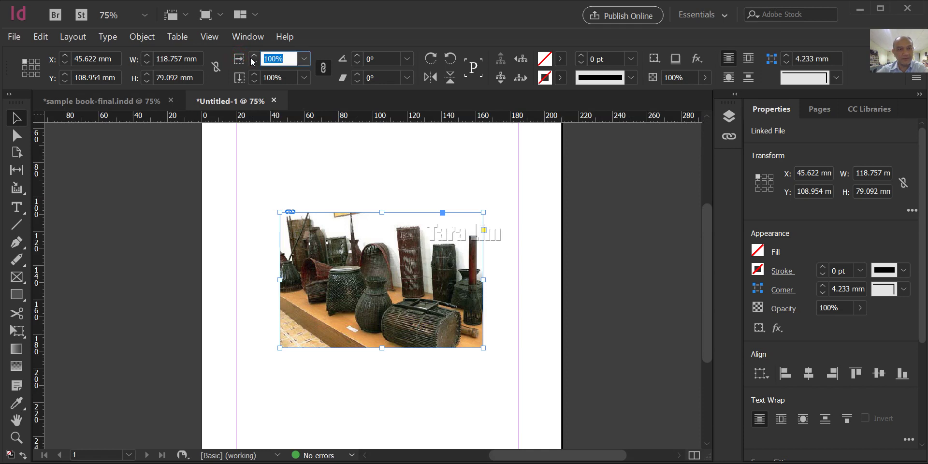
{"action": "left_click", "coordinate": [253, 58]}
{"action": "left_click", "coordinate": [253, 58]}
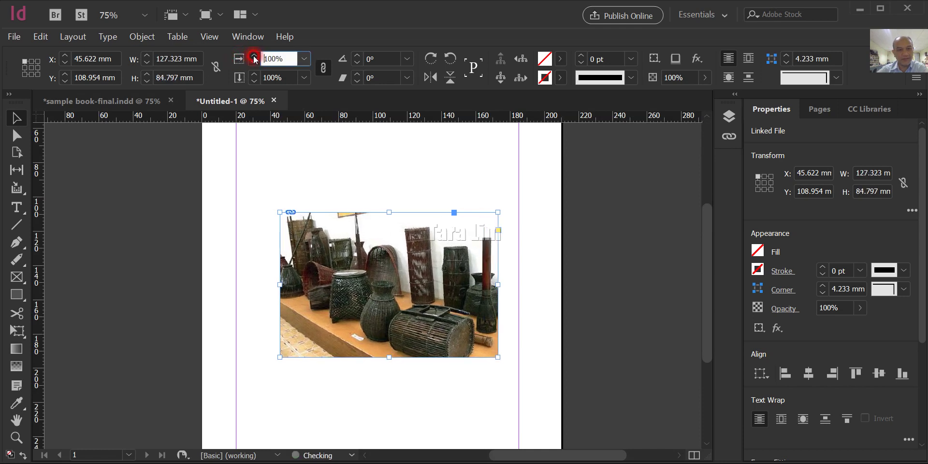
{"action": "left_click", "coordinate": [254, 58]}
{"action": "left_click", "coordinate": [253, 58]}
{"action": "left_click", "coordinate": [254, 58]}
{"action": "left_click", "coordinate": [254, 58]}
{"action": "left_click", "coordinate": [253, 58]}
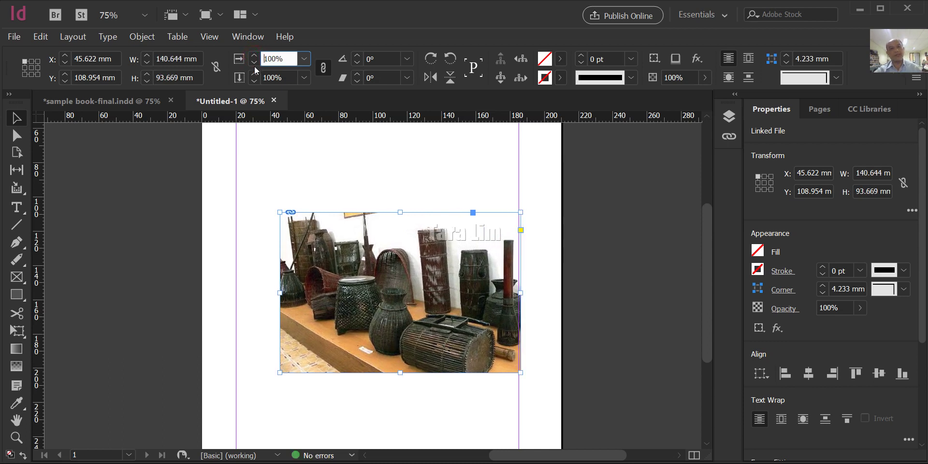
Reduce the horizontal scale percentage stepwise, shrinking the picture towards its top-left corner to about 116.2 mm wide
{"action": "left_click", "coordinate": [254, 63]}
{"action": "left_click", "coordinate": [254, 63]}
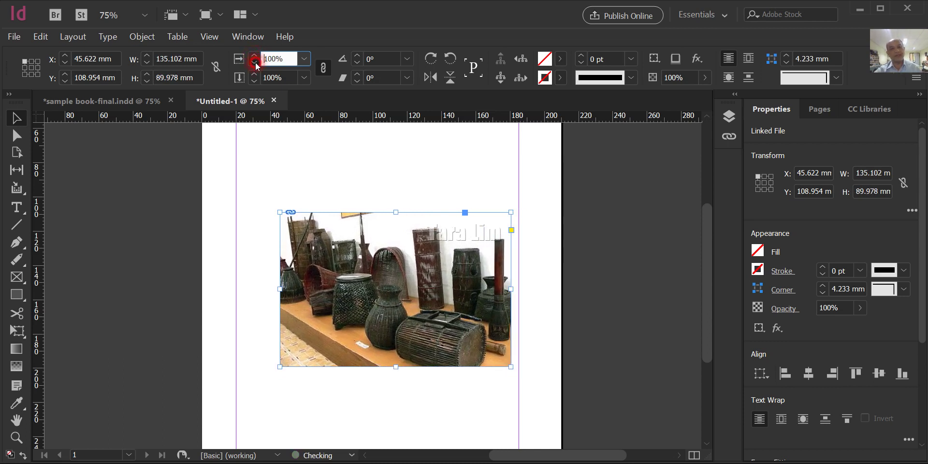
{"action": "left_click", "coordinate": [254, 62]}
{"action": "left_click", "coordinate": [255, 62]}
{"action": "left_click", "coordinate": [254, 62]}
{"action": "left_click", "coordinate": [254, 63]}
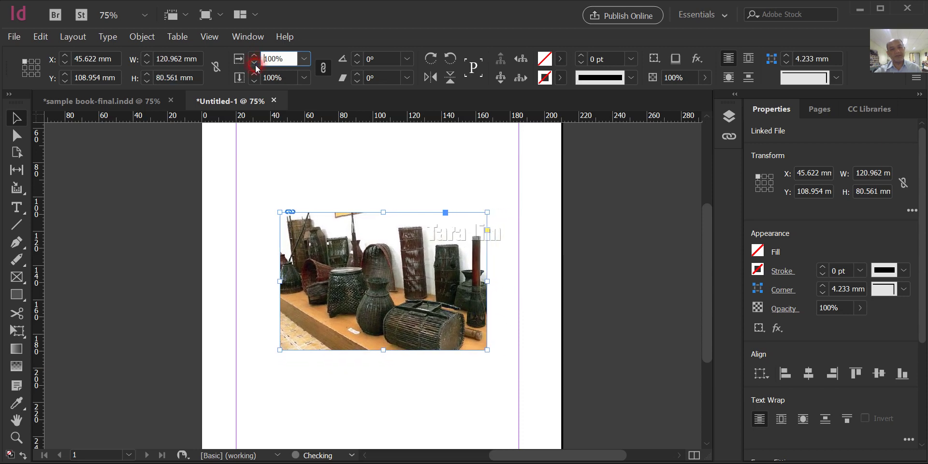
{"action": "left_click", "coordinate": [254, 63]}
{"action": "left_click", "coordinate": [254, 63]}
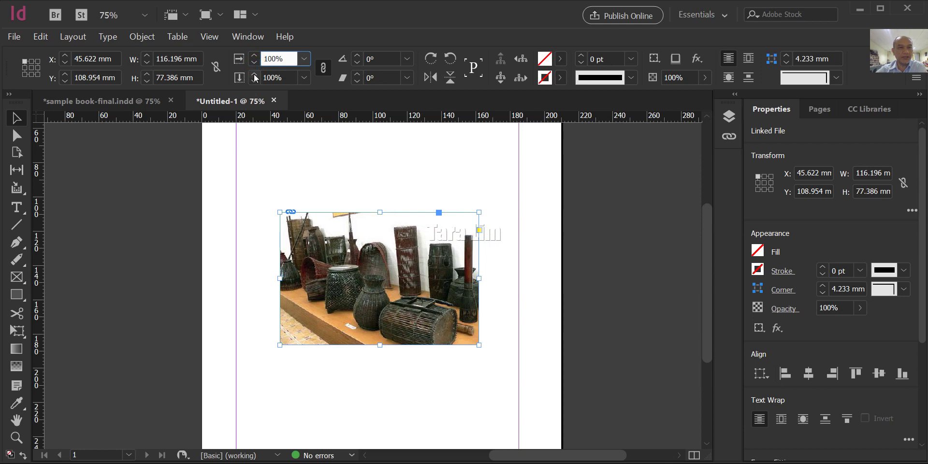
Raise and lower the picture's vertical scale percentage stepwise, resizing it proportionally to about 118.4 by 78.9 mm
{"action": "left_click", "coordinate": [255, 74]}
{"action": "left_click", "coordinate": [254, 74]}
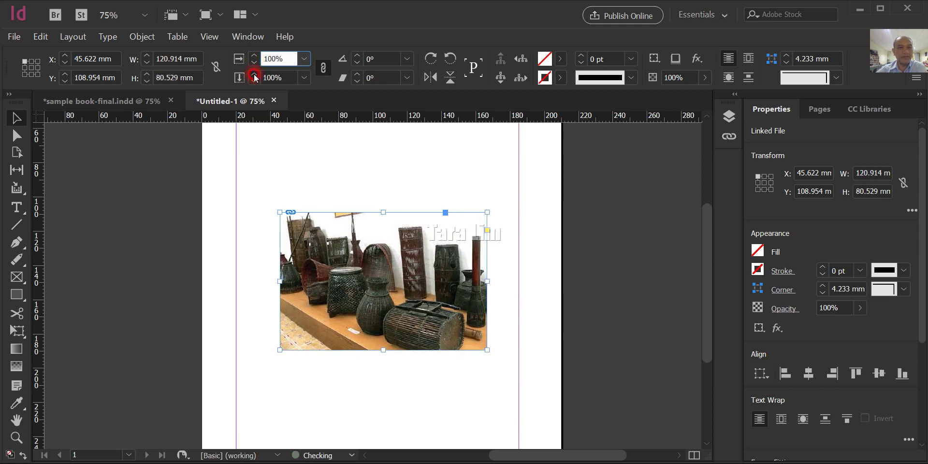
{"action": "left_click", "coordinate": [254, 74]}
{"action": "left_click", "coordinate": [255, 82]}
{"action": "left_click", "coordinate": [255, 82]}
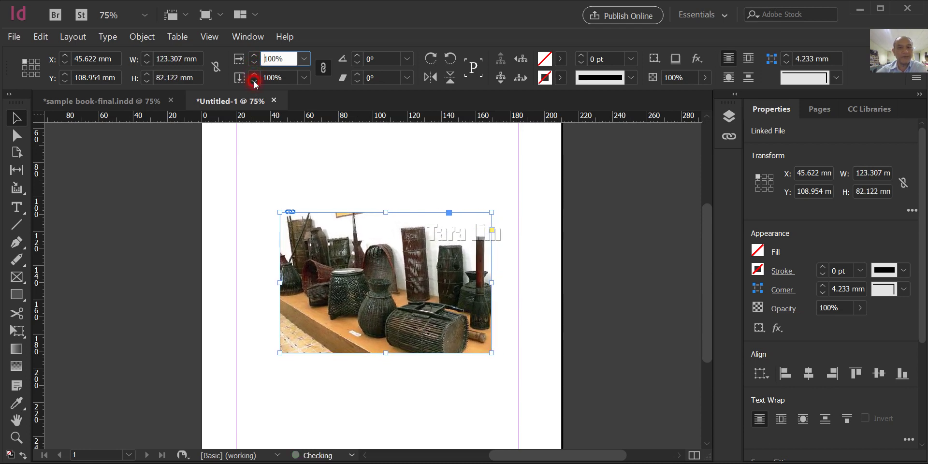
{"action": "left_click", "coordinate": [255, 83]}
{"action": "left_click", "coordinate": [254, 82]}
{"action": "left_click", "coordinate": [255, 83]}
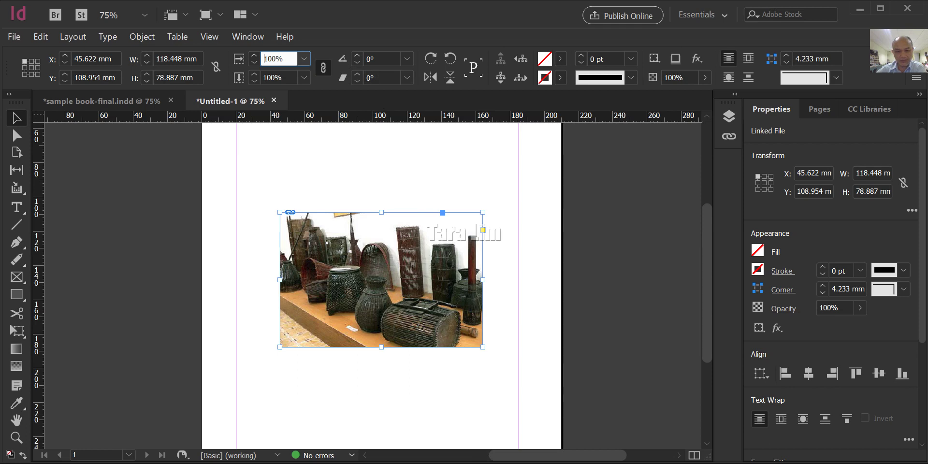
{"action": "key", "text": "ctrl+2"}
{"action": "mouse_move", "coordinate": [347, 47]}
{"action": "left_mouse_down"}
{"action": "mouse_move", "coordinate": [346, 66]}
{"action": "mouse_move", "coordinate": [418, 65]}
{"action": "left_mouse_up"}
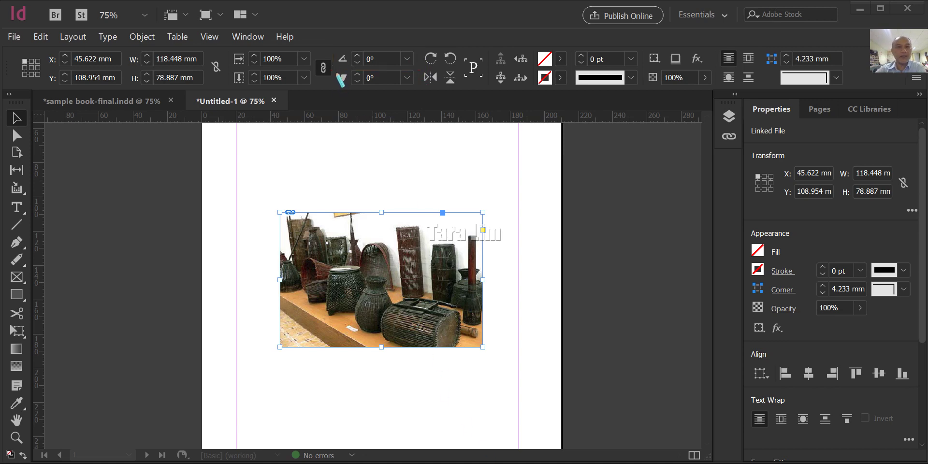
{"action": "left_click_drag", "start_coordinate": [334, 67], "coordinate": [418, 88]}
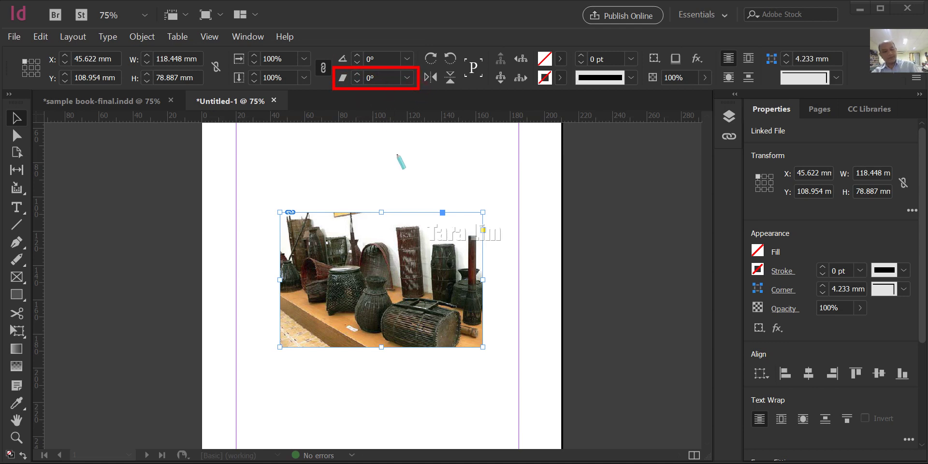
{"action": "key", "text": "Escape"}
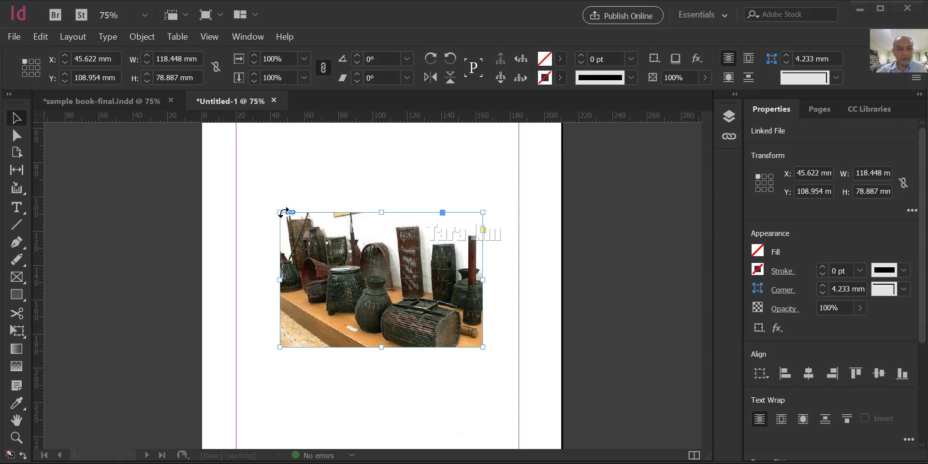
Increase the picture's rotation angle stepwise to 30° about its top-left corner
{"action": "left_click", "coordinate": [357, 59]}
{"action": "left_click", "coordinate": [357, 58]}
{"action": "left_click", "coordinate": [357, 59]}
{"action": "left_click", "coordinate": [357, 59]}
{"action": "left_click", "coordinate": [357, 58]}
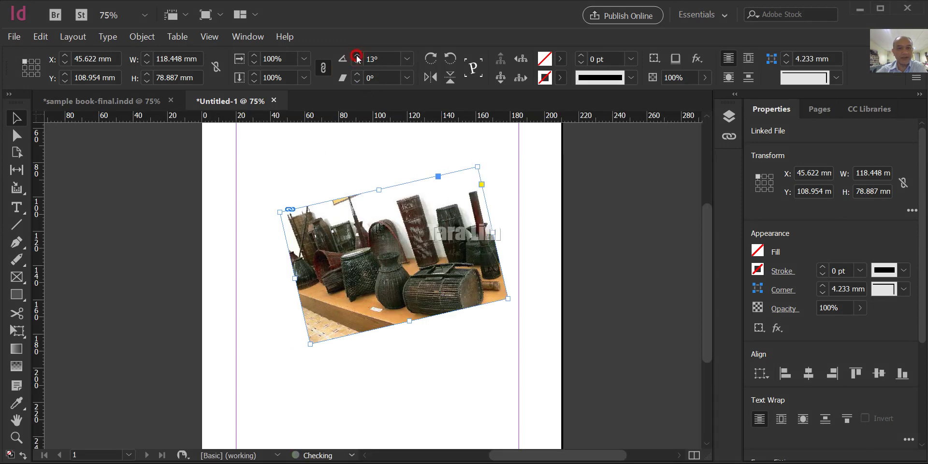
{"action": "left_click", "coordinate": [357, 58]}
{"action": "left_click", "coordinate": [357, 58]}
{"action": "left_click", "coordinate": [357, 58]}
{"action": "left_click", "coordinate": [357, 58]}
{"action": "left_click", "coordinate": [357, 59]}
{"action": "left_click", "coordinate": [357, 59]}
{"action": "left_click", "coordinate": [357, 59]}
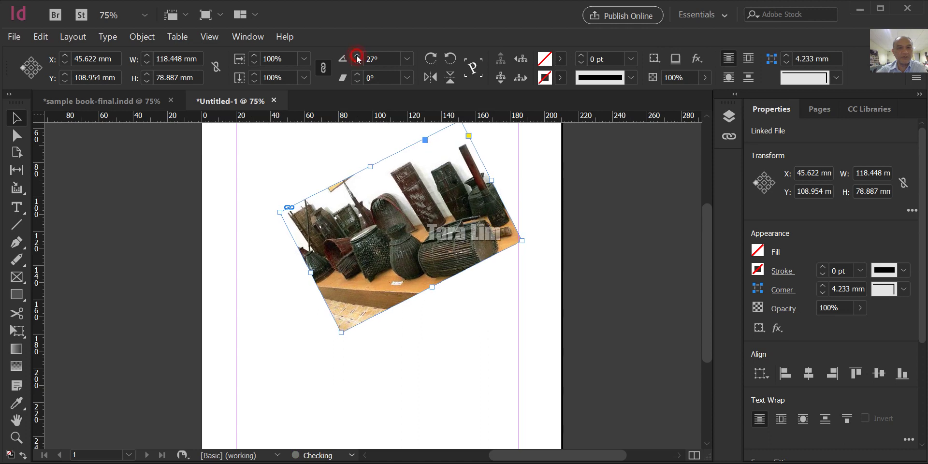
{"action": "left_click", "coordinate": [357, 59]}
{"action": "left_click", "coordinate": [357, 58]}
{"action": "left_click", "coordinate": [357, 58]}
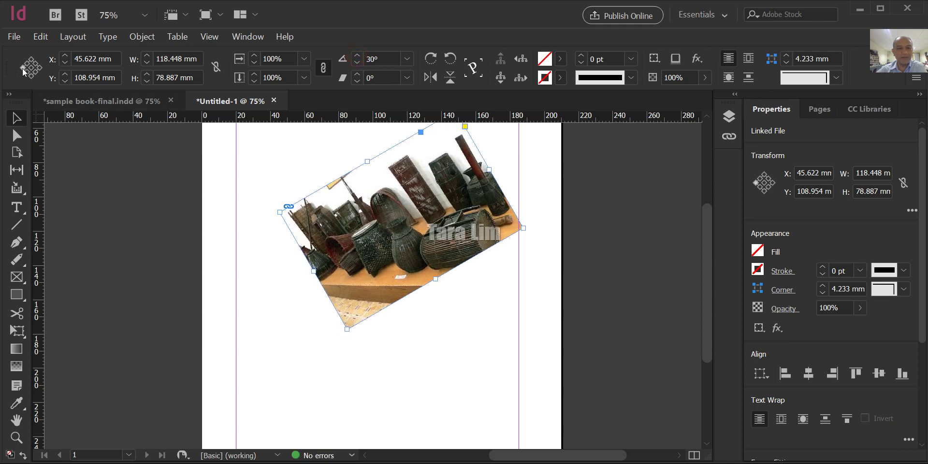
Set the picture's rotation angle back to 0°
{"action": "left_click", "coordinate": [377, 59]}
{"action": "type", "text": "0"}
{"action": "key", "text": "Return"}
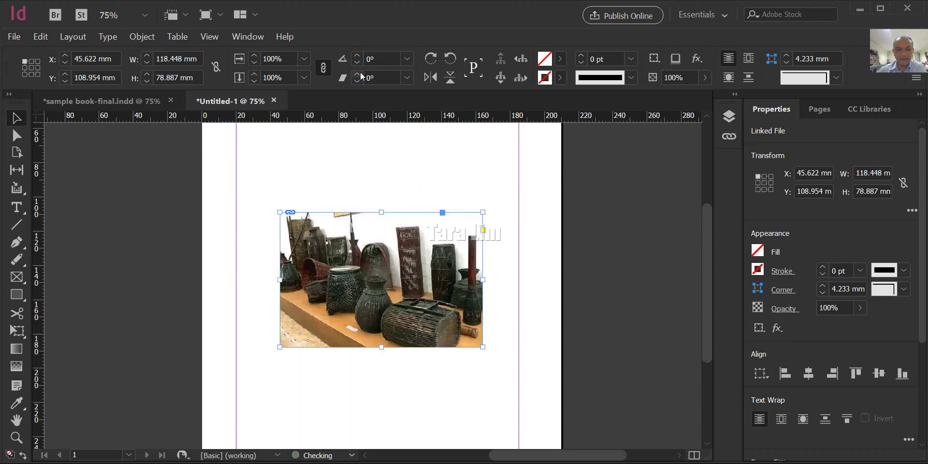
Rotate the picture with the preset angle -60° and return it to the 0° preset
{"action": "left_click", "coordinate": [409, 58]}
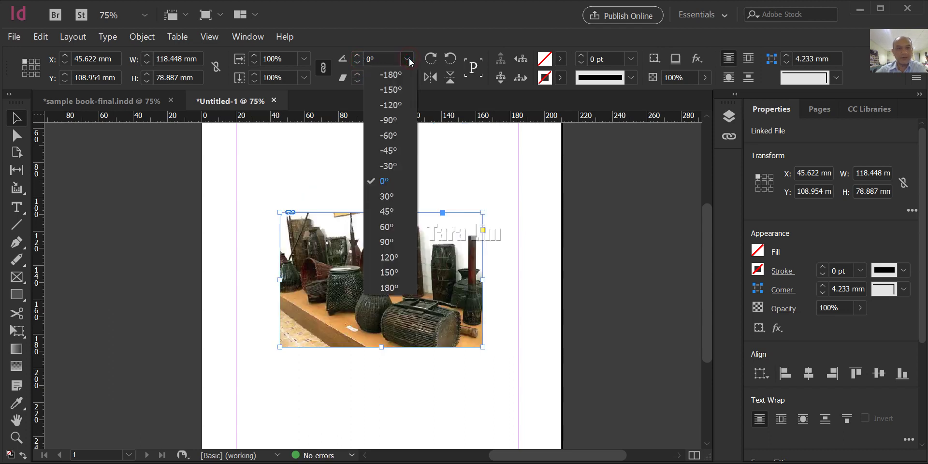
{"action": "left_click", "coordinate": [386, 136]}
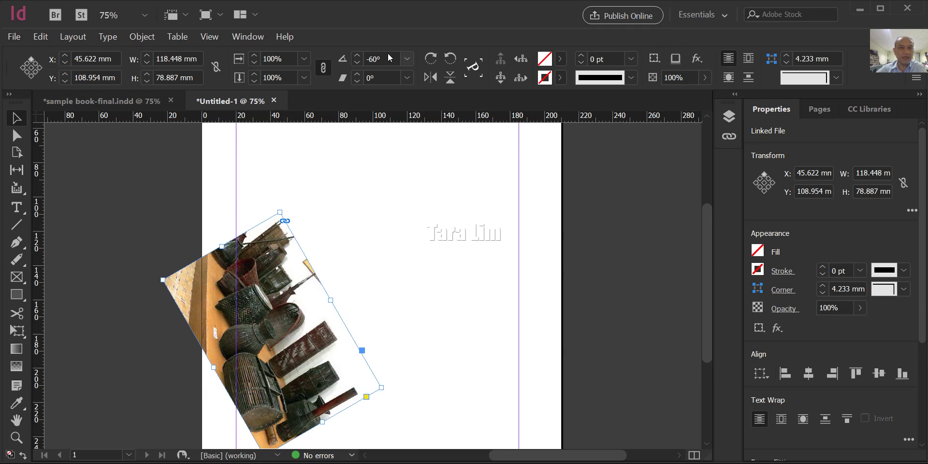
{"action": "left_click", "coordinate": [407, 59]}
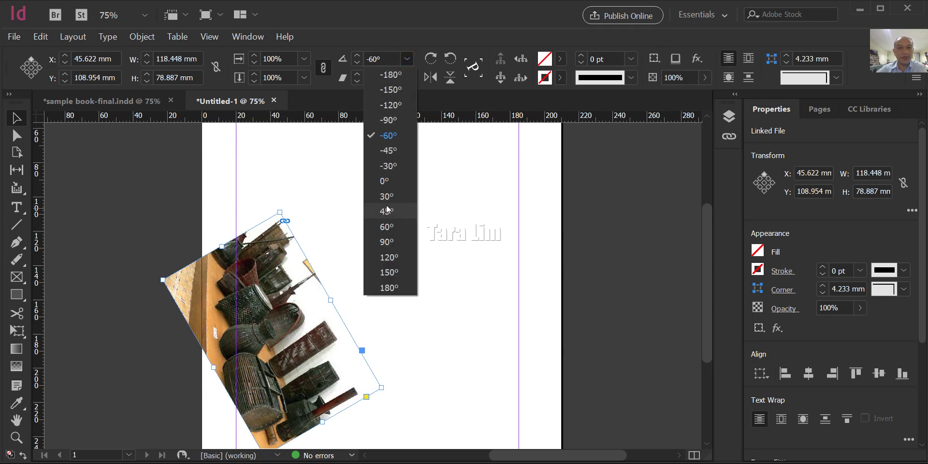
{"action": "left_click", "coordinate": [382, 180]}
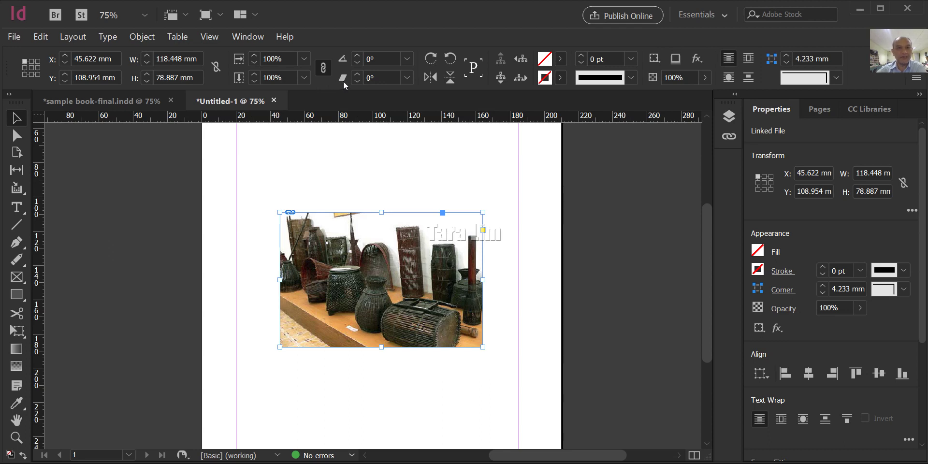
Shear the picture about its top-left corner with the presets -20° and 30°, and return the shear angle to 0°
{"action": "left_click", "coordinate": [407, 77]}
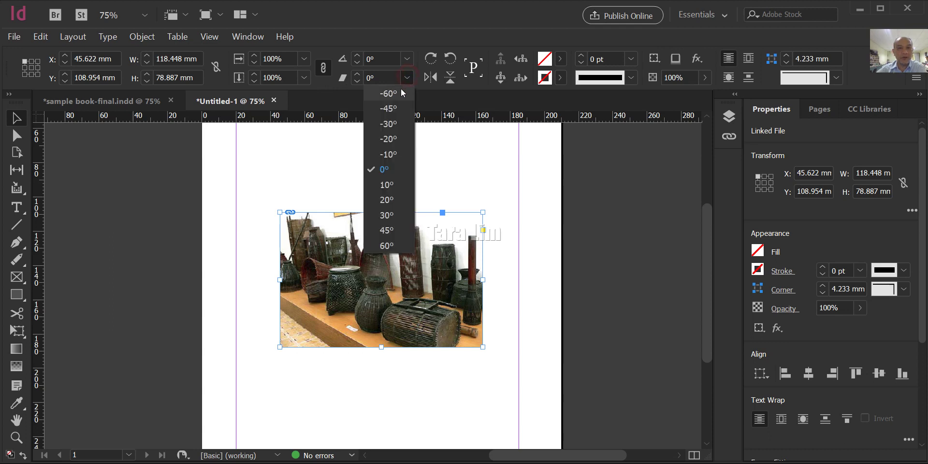
{"action": "left_click", "coordinate": [387, 139]}
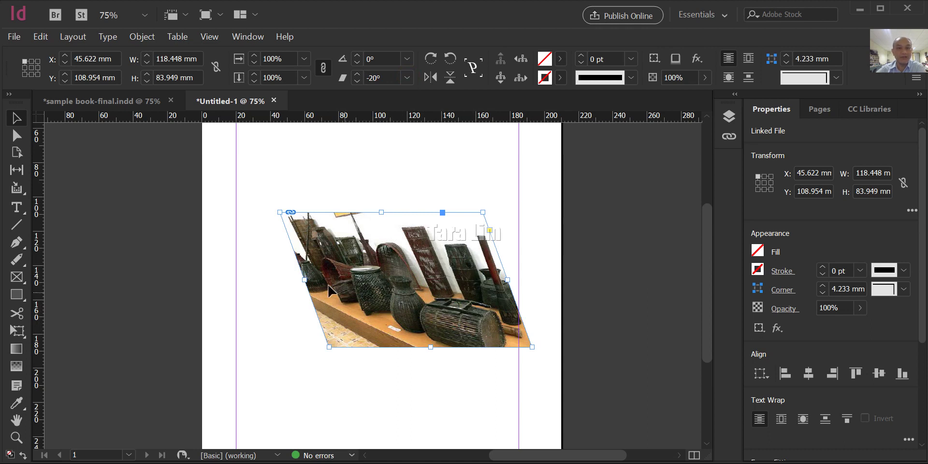
{"action": "left_click", "coordinate": [407, 77]}
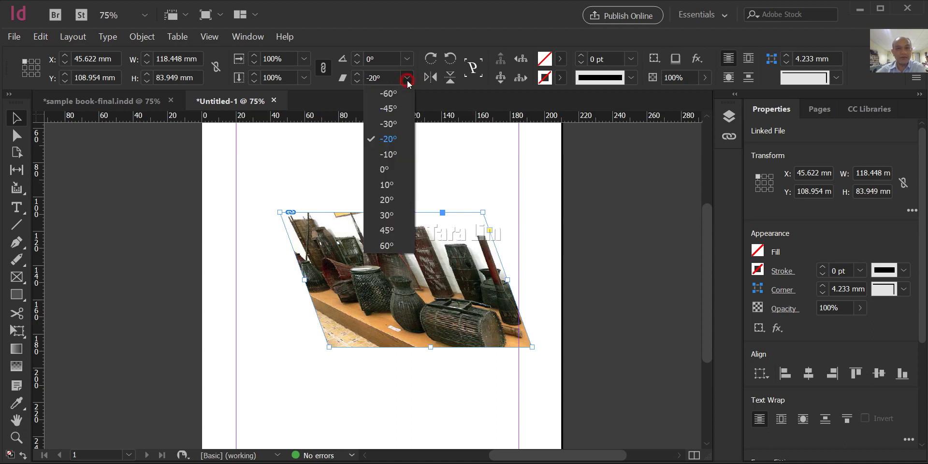
{"action": "left_click", "coordinate": [386, 216]}
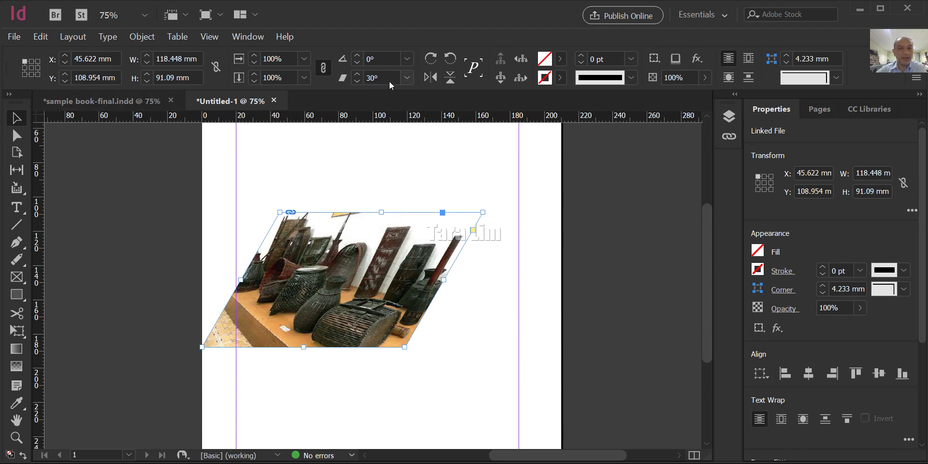
{"action": "left_click", "coordinate": [407, 77]}
{"action": "left_click", "coordinate": [387, 172]}
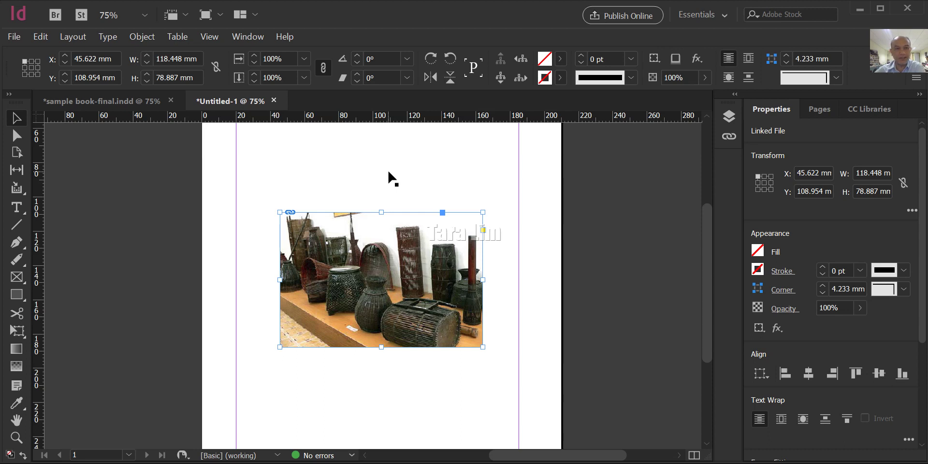
Set the picture's reference point to its top-right corner, rotate it by the preset 60° and return it to 0°
{"action": "left_click", "coordinate": [37, 62]}
{"action": "left_click", "coordinate": [409, 60]}
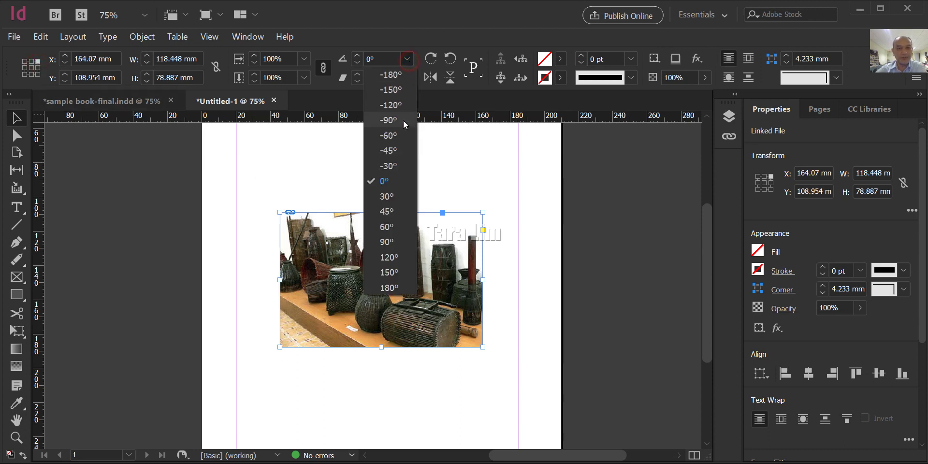
{"action": "left_click", "coordinate": [387, 228]}
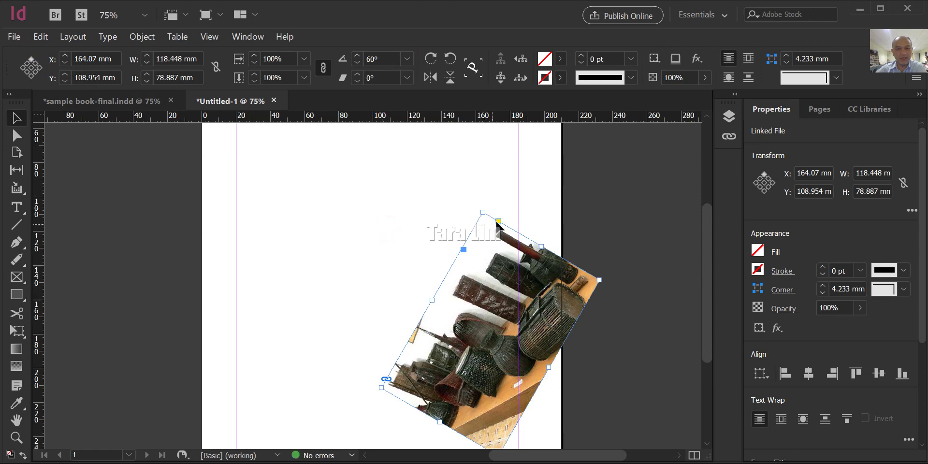
{"action": "left_click", "coordinate": [407, 59]}
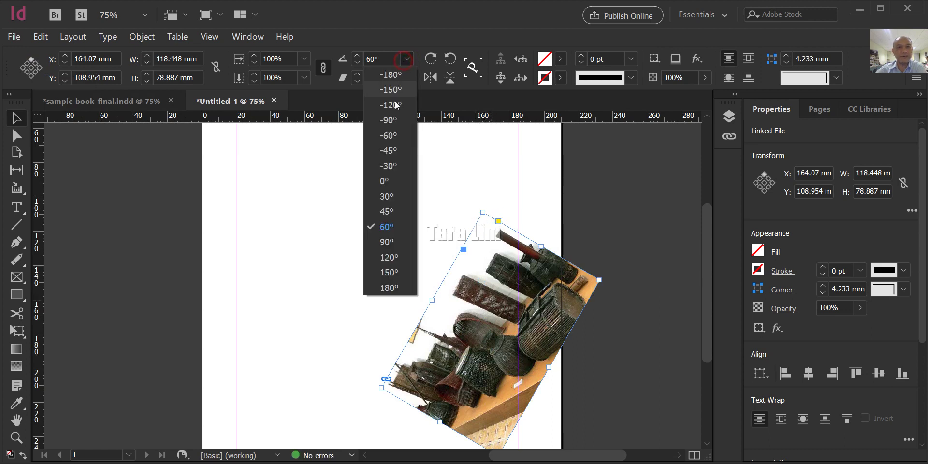
{"action": "left_click", "coordinate": [384, 181]}
Shear the picture by the preset 45° about its top-right corner and return the shear angle to 0°
{"action": "left_click", "coordinate": [407, 78]}
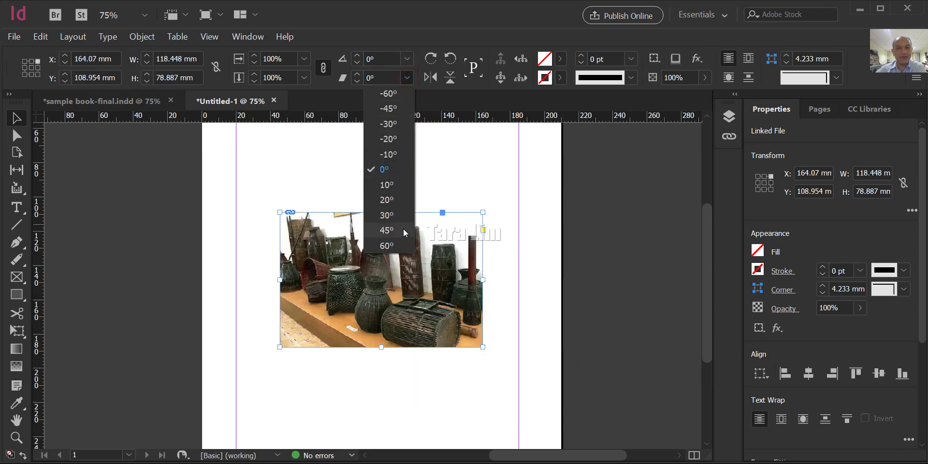
{"action": "left_click", "coordinate": [389, 230]}
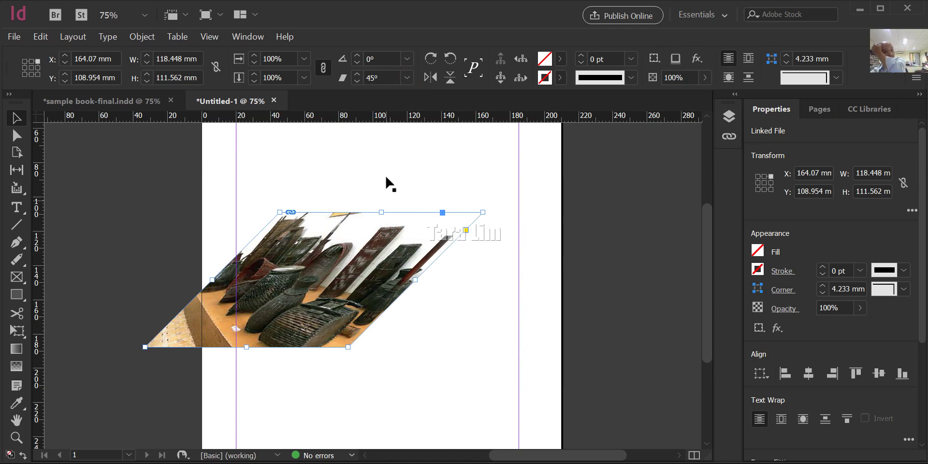
{"action": "left_click", "coordinate": [406, 79]}
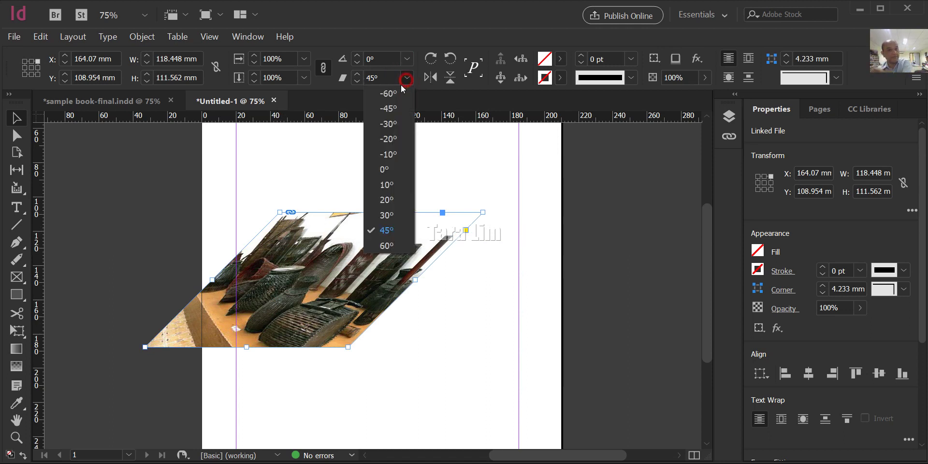
{"action": "left_click", "coordinate": [383, 171]}
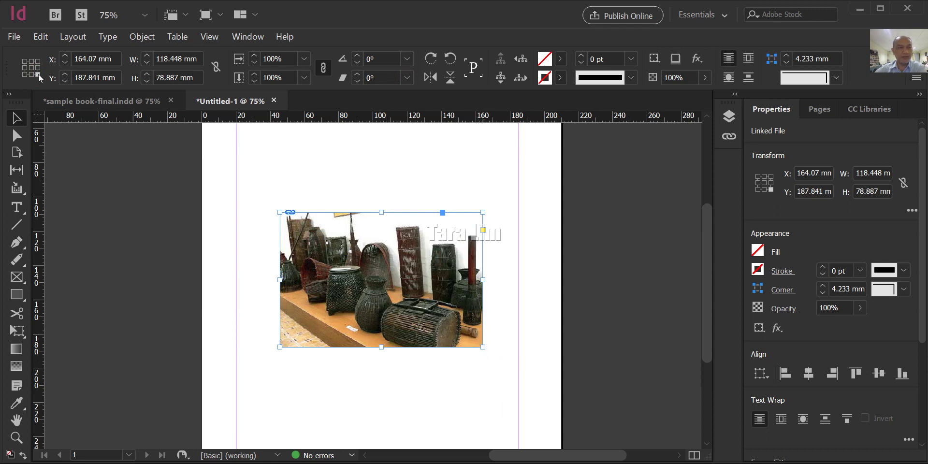
Shear the picture by the preset 30° about its bottom-right corner and return the shear angle to 0°
{"action": "left_click", "coordinate": [408, 78]}
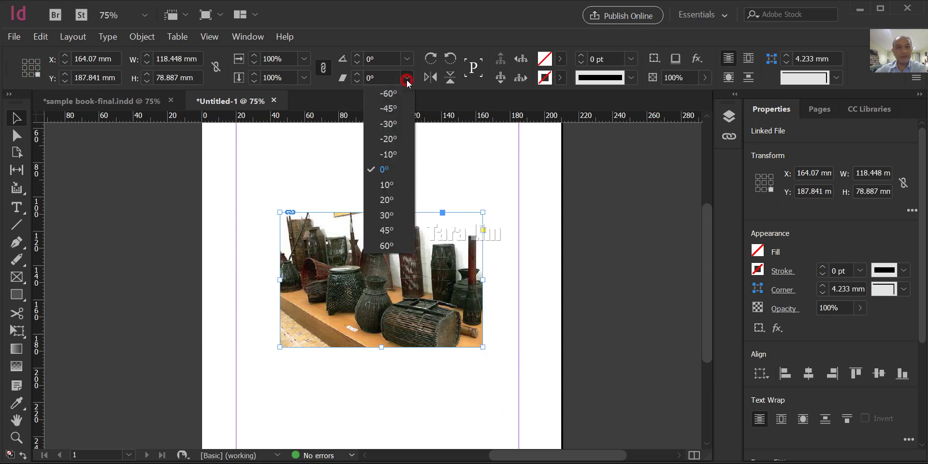
{"action": "left_click", "coordinate": [387, 216]}
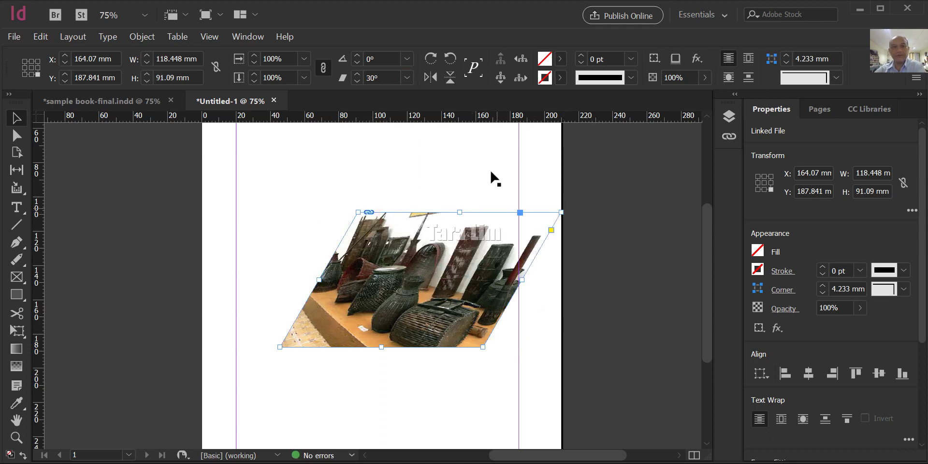
{"action": "left_click", "coordinate": [407, 78]}
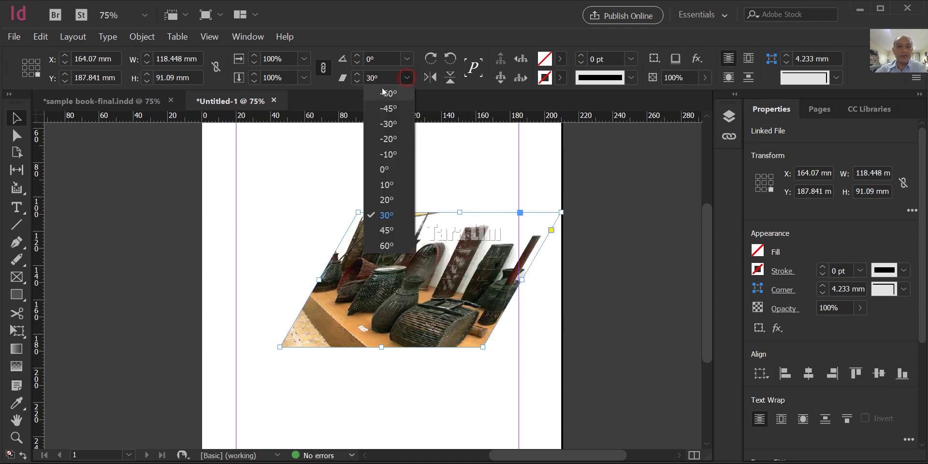
{"action": "left_click", "coordinate": [384, 169]}
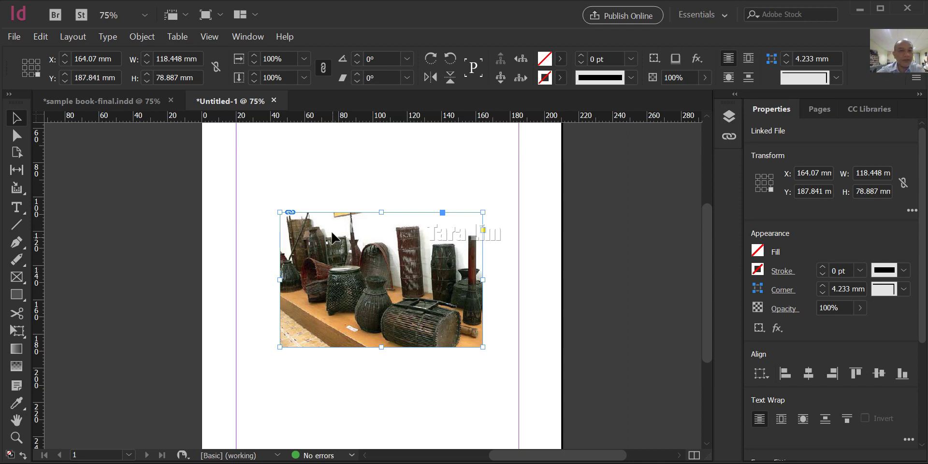
Set the reference point to the picture's top-left corner and rotate it clockwise in 90° turns through a full circle
{"action": "left_click", "coordinate": [24, 61]}
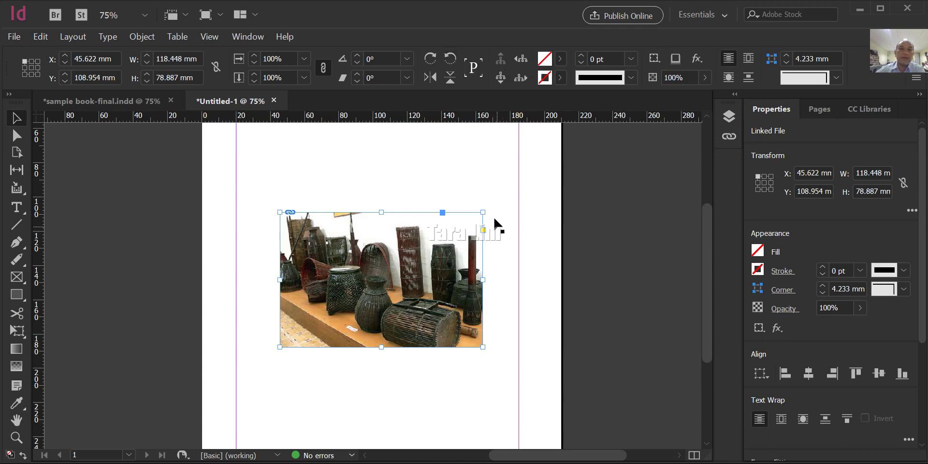
{"action": "left_click", "coordinate": [430, 59]}
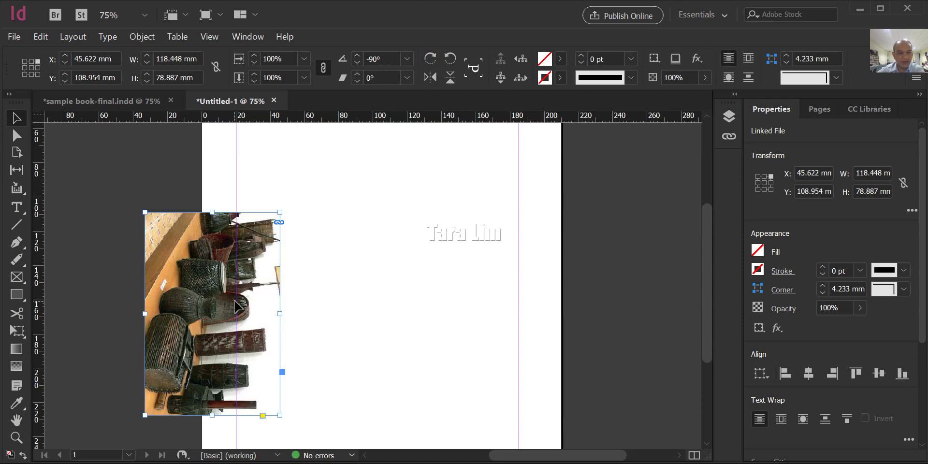
{"action": "left_click", "coordinate": [429, 59]}
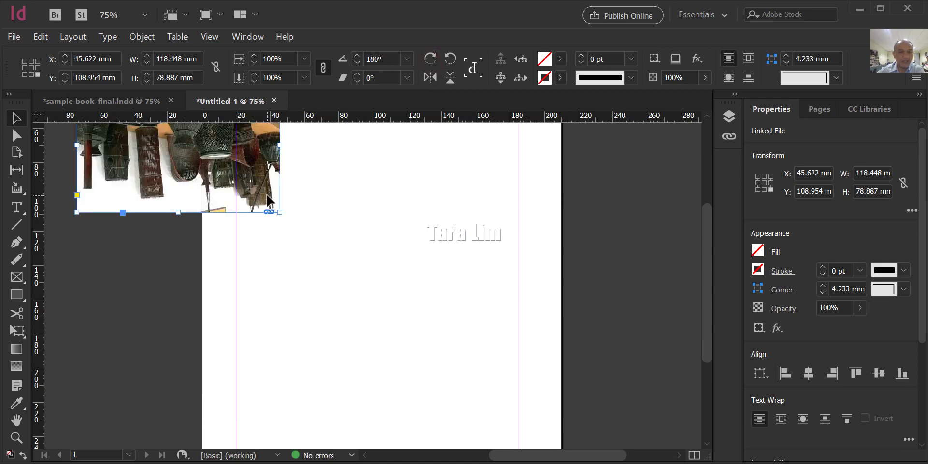
{"action": "left_click", "coordinate": [431, 59]}
{"action": "left_click", "coordinate": [431, 59]}
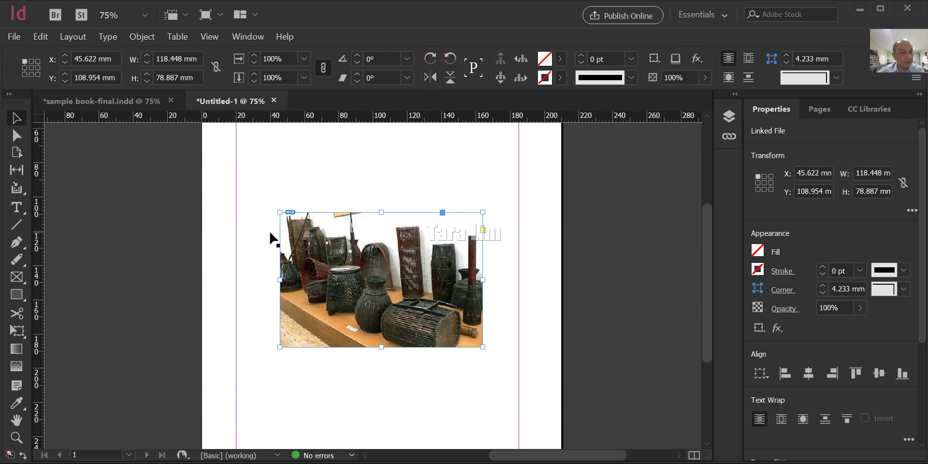
Set the reference point to the picture's top-center and rotate it clockwise in 90° turns through a full circle
{"action": "left_click", "coordinate": [31, 61]}
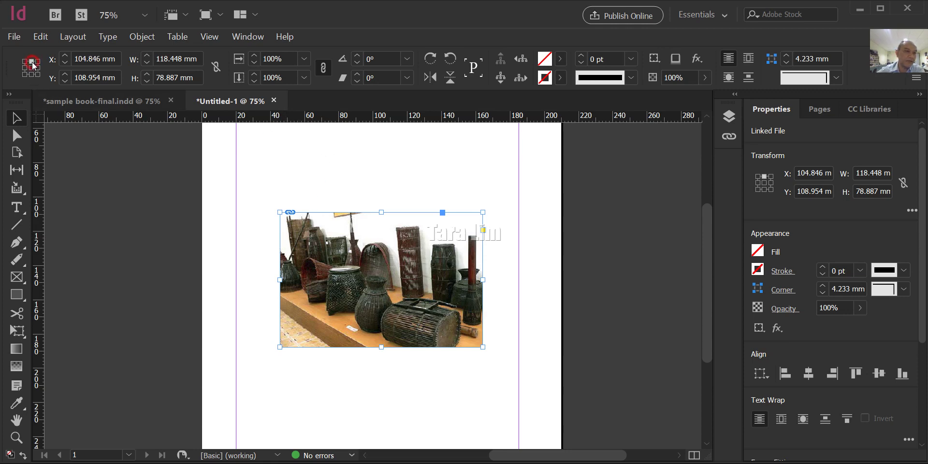
{"action": "left_click", "coordinate": [432, 60]}
{"action": "left_click", "coordinate": [431, 60]}
{"action": "left_click", "coordinate": [432, 59]}
{"action": "left_click", "coordinate": [431, 60]}
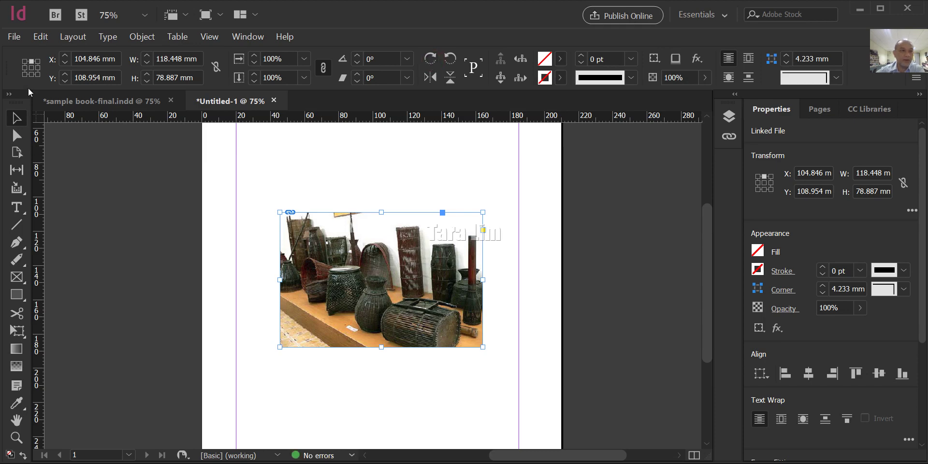
Set the reference point to the picture's center and rotate it clockwise in 90° turns back to 0°
{"action": "left_click", "coordinate": [31, 68]}
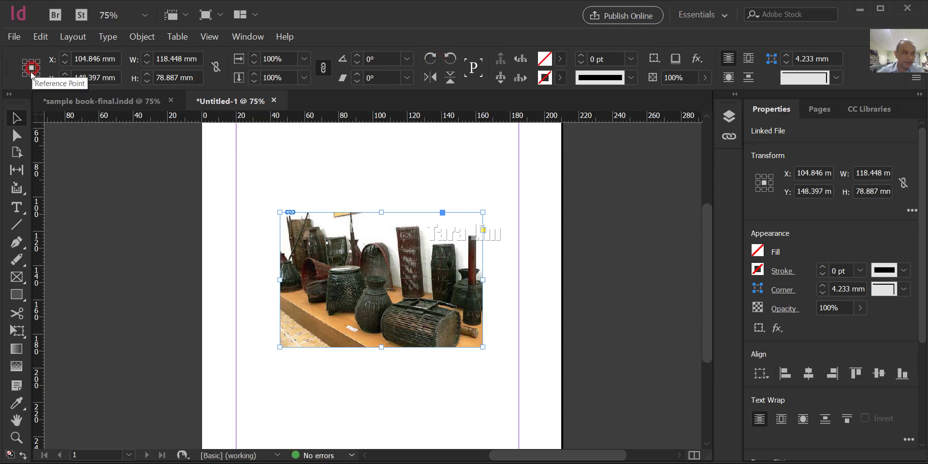
{"action": "left_click", "coordinate": [430, 60]}
{"action": "left_click", "coordinate": [429, 60]}
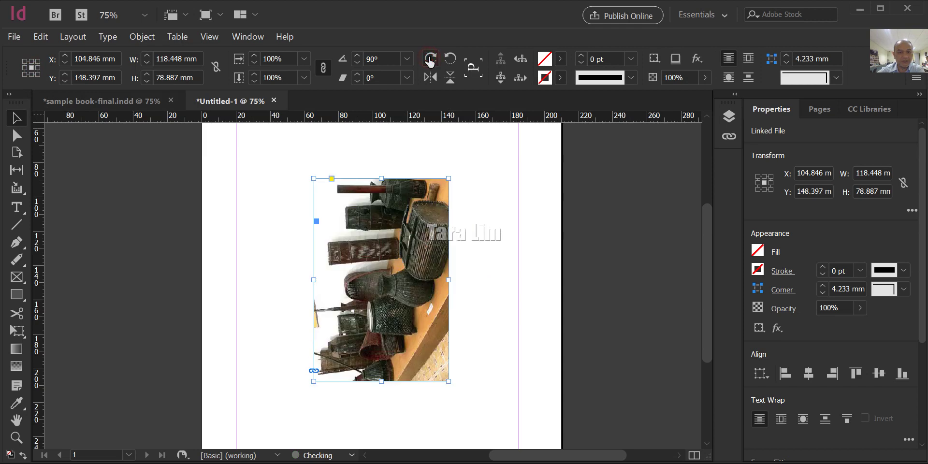
{"action": "left_click", "coordinate": [429, 60]}
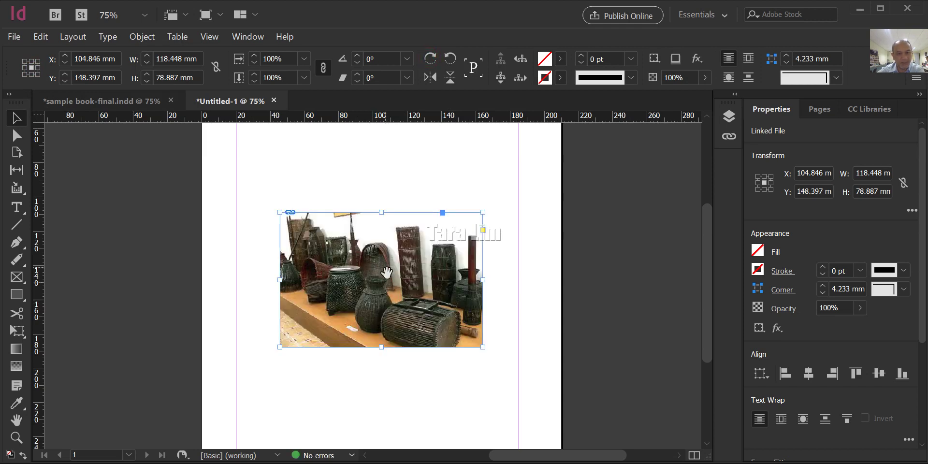
Set the reference point to the picture's bottom-right corner and rotate it clockwise in 90° turns through a full circle
{"action": "left_click", "coordinate": [37, 75]}
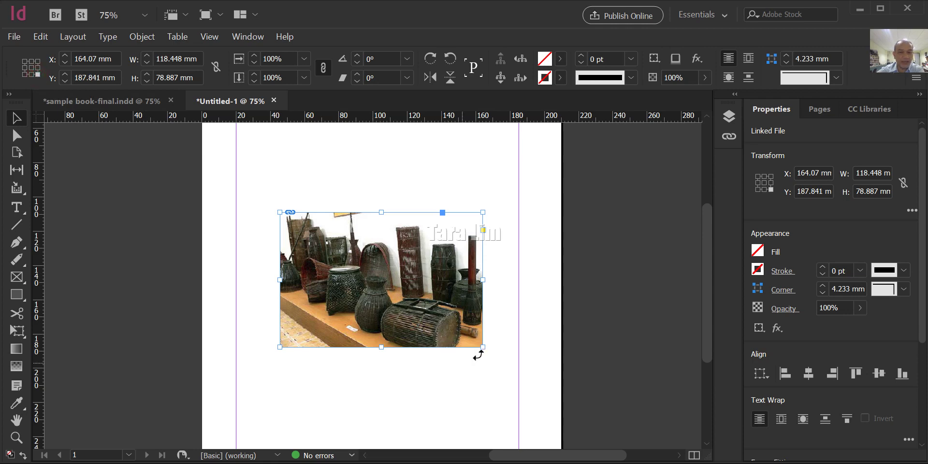
{"action": "left_click", "coordinate": [429, 59]}
{"action": "left_click", "coordinate": [429, 58]}
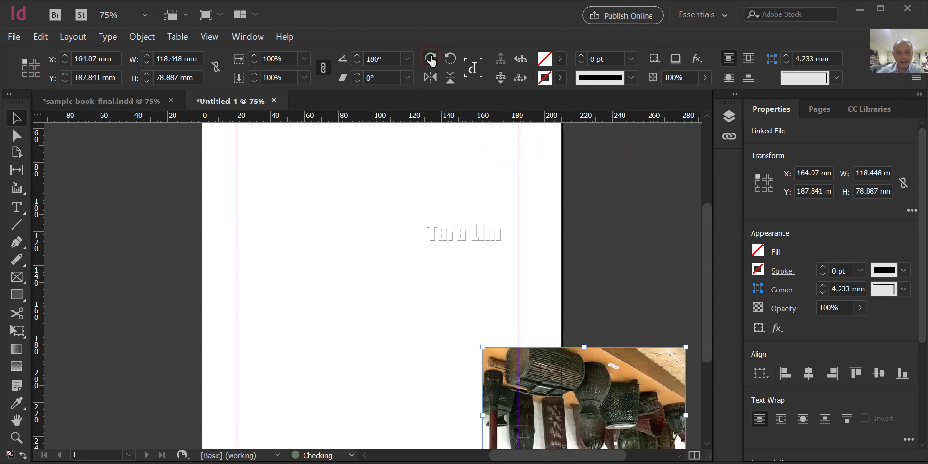
{"action": "left_click", "coordinate": [430, 59]}
{"action": "left_click", "coordinate": [430, 58]}
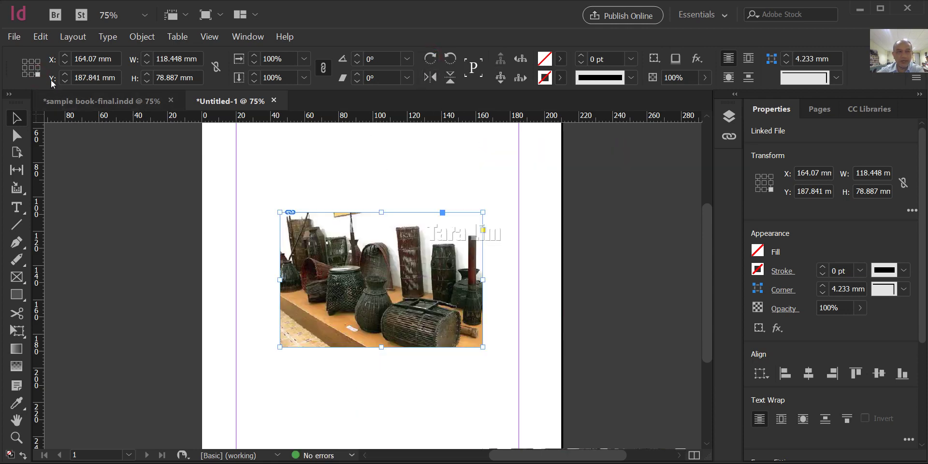
Set the reference point to the picture's top-left corner and rotate it counterclockwise in 90° turns until it returns to 0°
{"action": "left_click", "coordinate": [25, 62]}
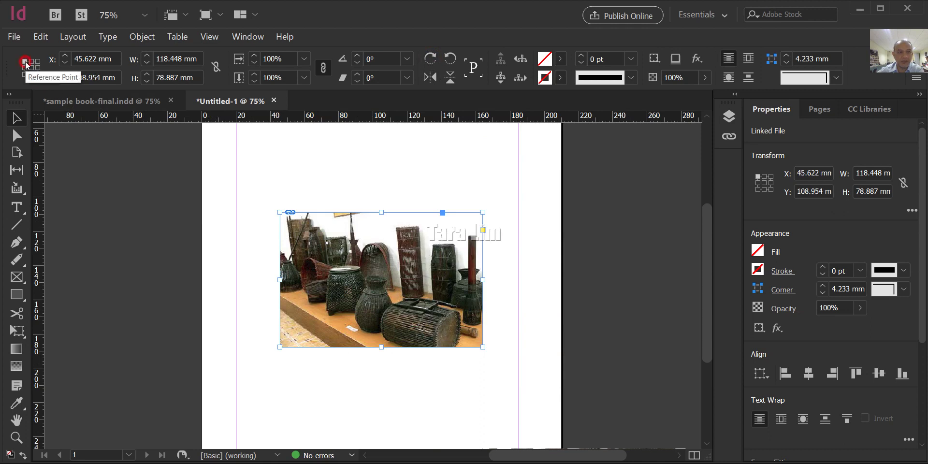
{"action": "left_click", "coordinate": [451, 62]}
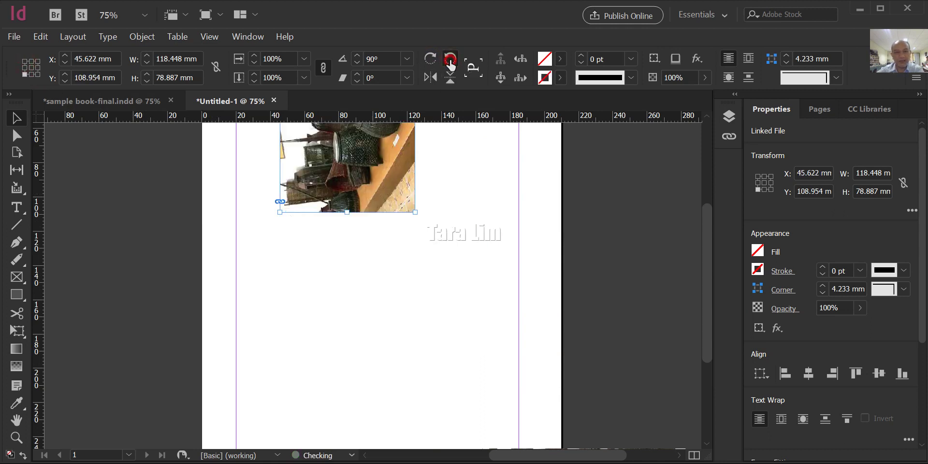
{"action": "left_click", "coordinate": [450, 62]}
{"action": "left_click", "coordinate": [450, 62]}
{"action": "left_click", "coordinate": [450, 62]}
{"action": "left_click", "coordinate": [450, 62]}
{"action": "left_click", "coordinate": [450, 62]}
{"action": "left_click", "coordinate": [450, 62]}
{"action": "left_click", "coordinate": [450, 61]}
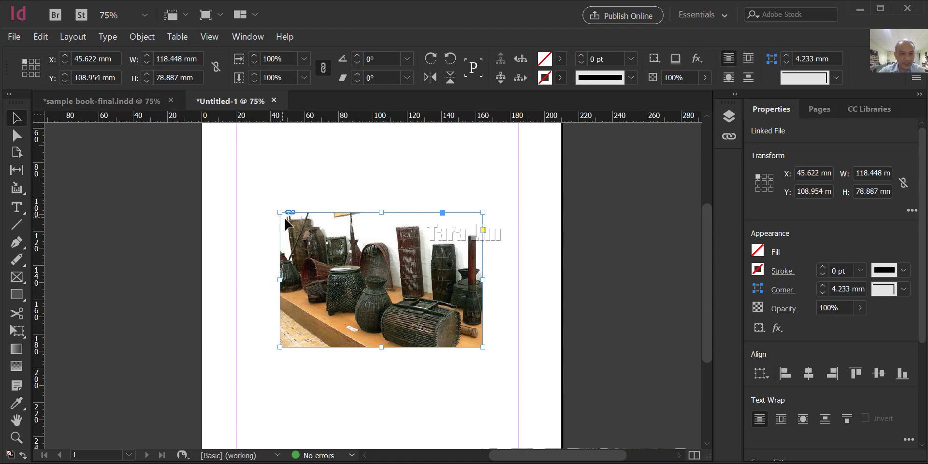
Flip the picture horizontally and back, and flip it vertically and back, about its top-left corner
{"action": "left_click", "coordinate": [430, 81]}
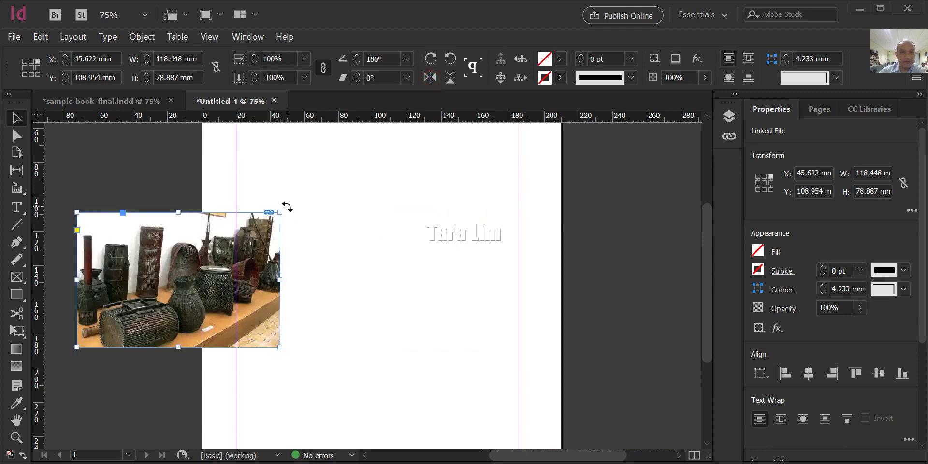
{"action": "left_click", "coordinate": [430, 86]}
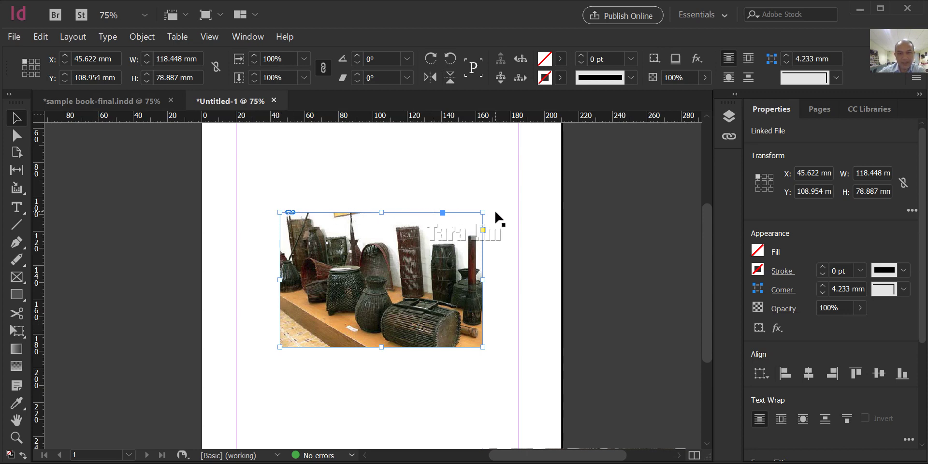
{"action": "left_click", "coordinate": [450, 78]}
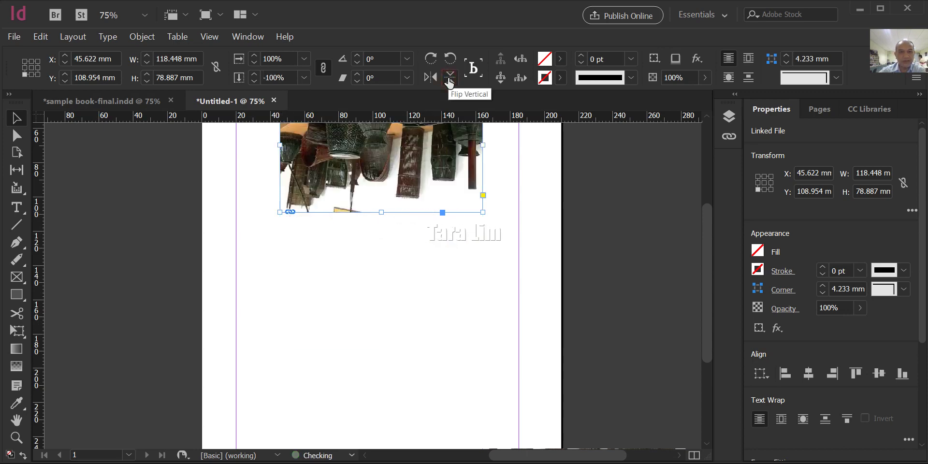
{"action": "left_click", "coordinate": [450, 77]}
{"action": "left_click", "coordinate": [449, 78]}
{"action": "left_click", "coordinate": [449, 78]}
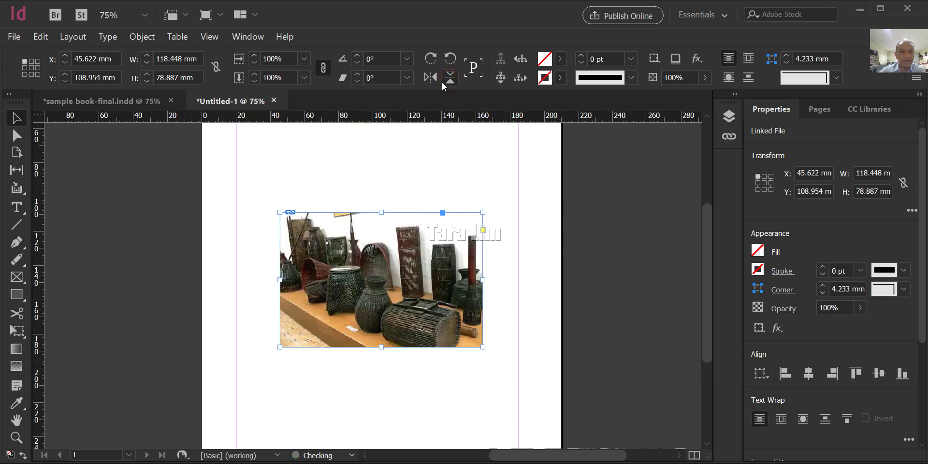
Flip the picture vertically and back about its bottom-right corner, and return the reference point to the top-left corner
{"action": "left_click", "coordinate": [38, 75]}
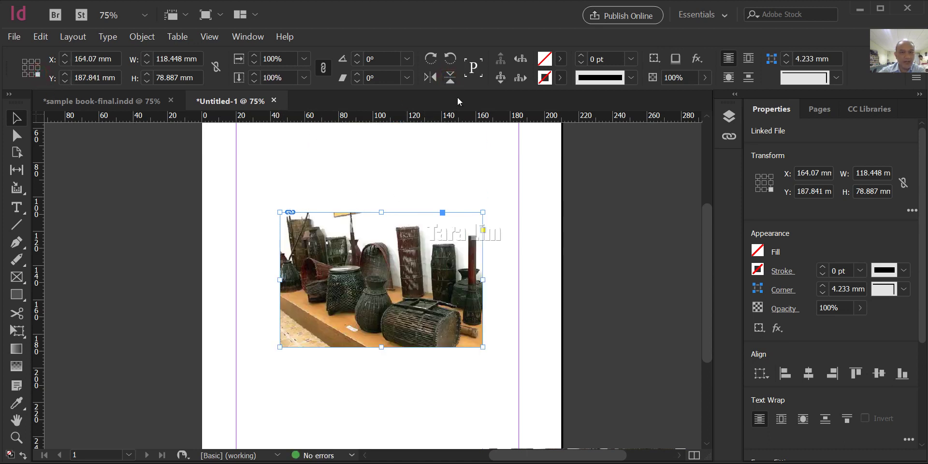
{"action": "left_click", "coordinate": [450, 80]}
{"action": "left_click", "coordinate": [450, 82]}
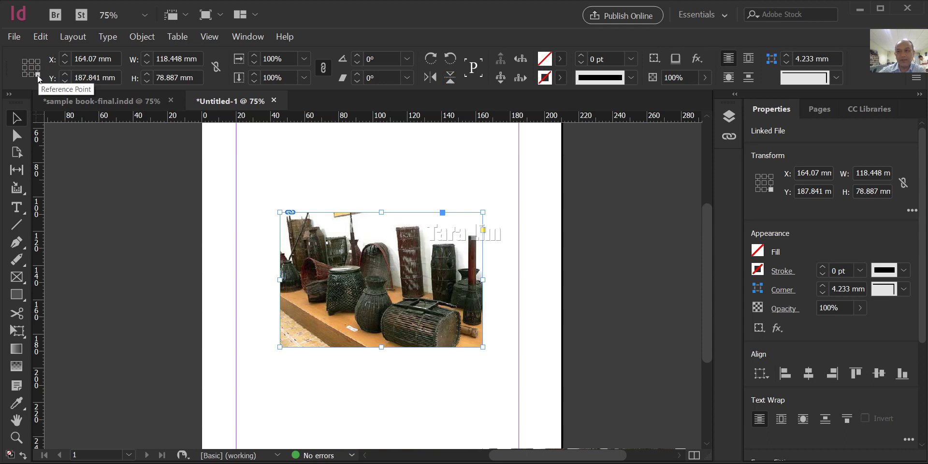
{"action": "left_click", "coordinate": [25, 62]}
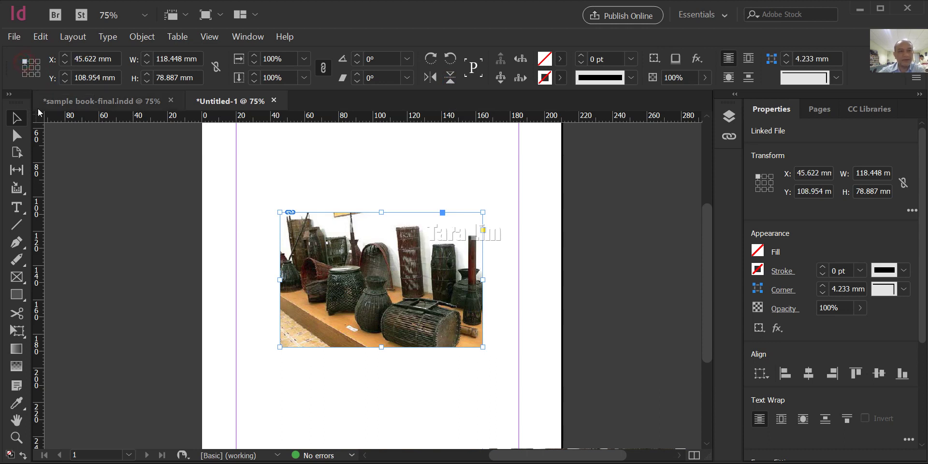
Rotate the picture 90° clockwise about its top-left corner and turn it back 90° counterclockwise
{"action": "left_click", "coordinate": [471, 67]}
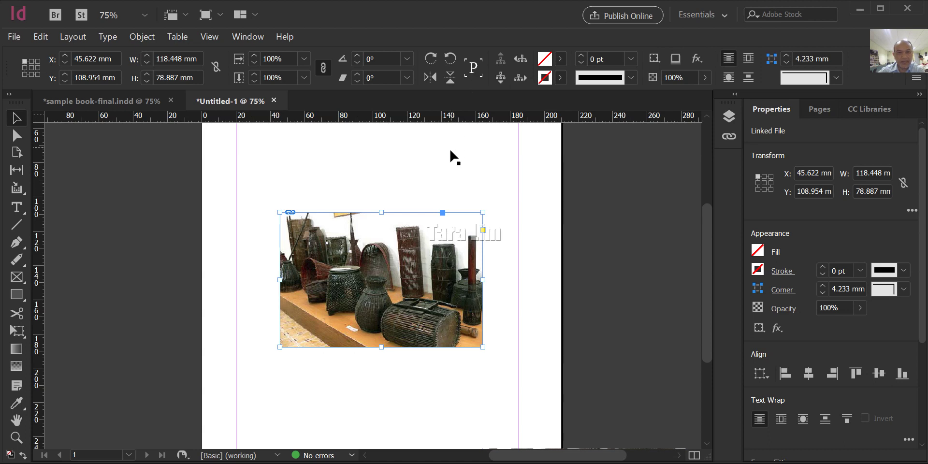
{"action": "left_click", "coordinate": [431, 61]}
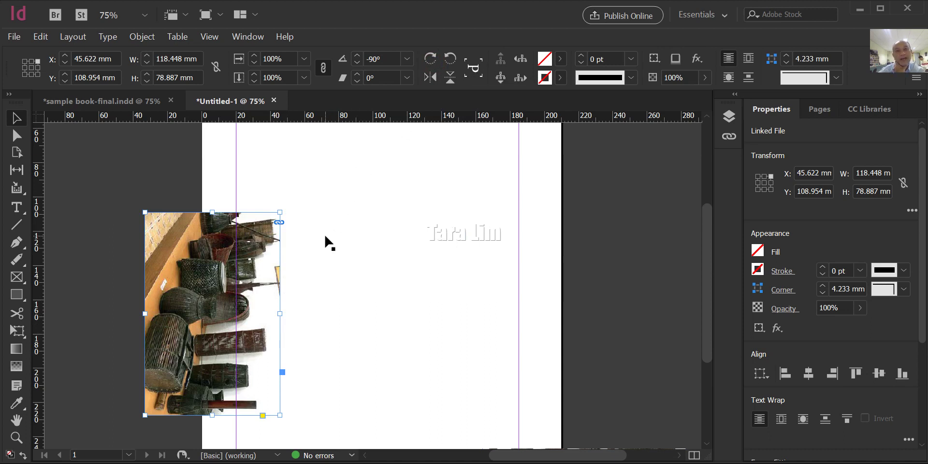
{"action": "left_click", "coordinate": [450, 59]}
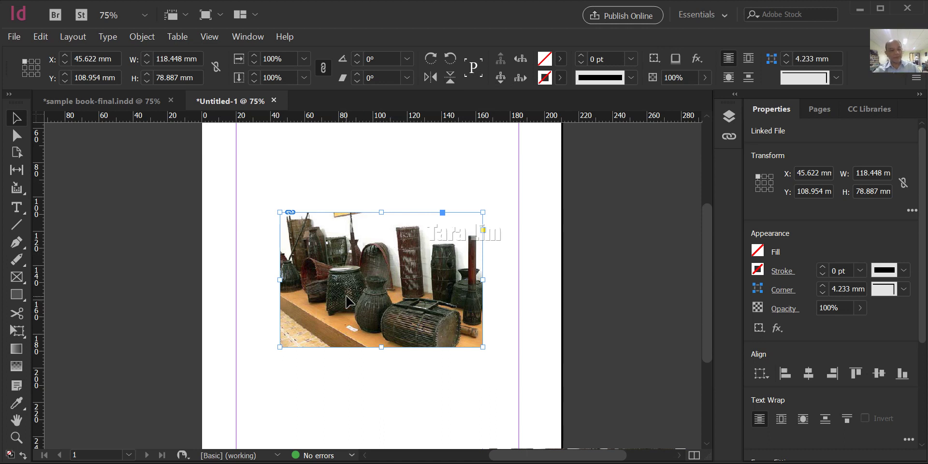
Place the pictures maxresdefault (1) and maxresdefault over the page's right edge, about 76.8 × 43.2 mm and 67.7 × 38.1 mm
{"action": "scroll", "coordinate": [350, 263], "scroll_direction": "down", "scroll_amount": 1}
{"action": "scroll", "coordinate": [363, 256], "scroll_direction": "up", "scroll_amount": 1}
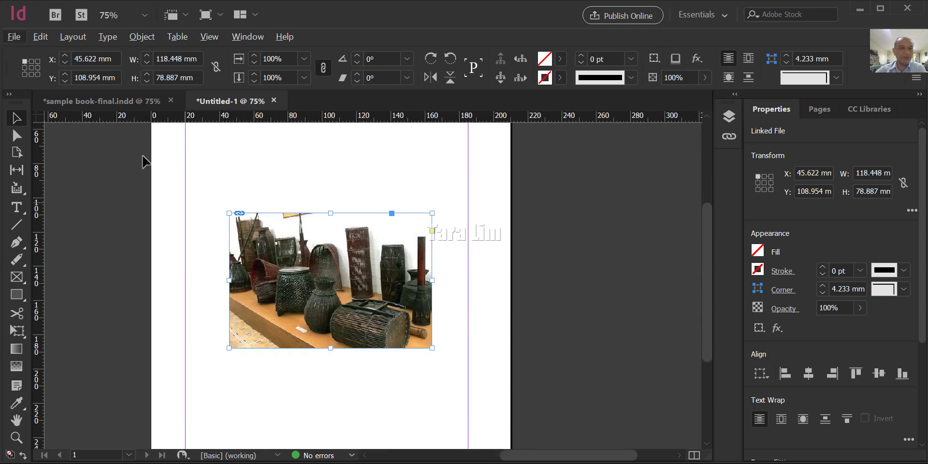
{"action": "left_click", "coordinate": [19, 37]}
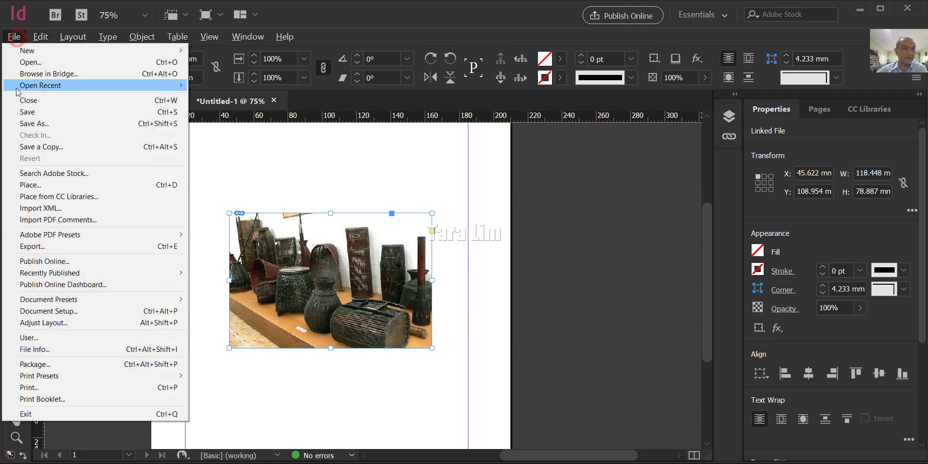
{"action": "left_click", "coordinate": [27, 184]}
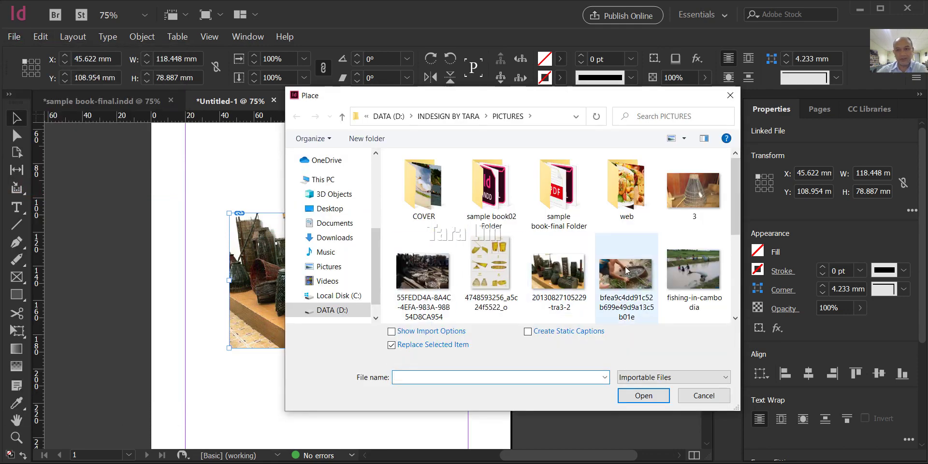
{"action": "scroll", "coordinate": [626, 247], "scroll_direction": "down", "scroll_amount": 1}
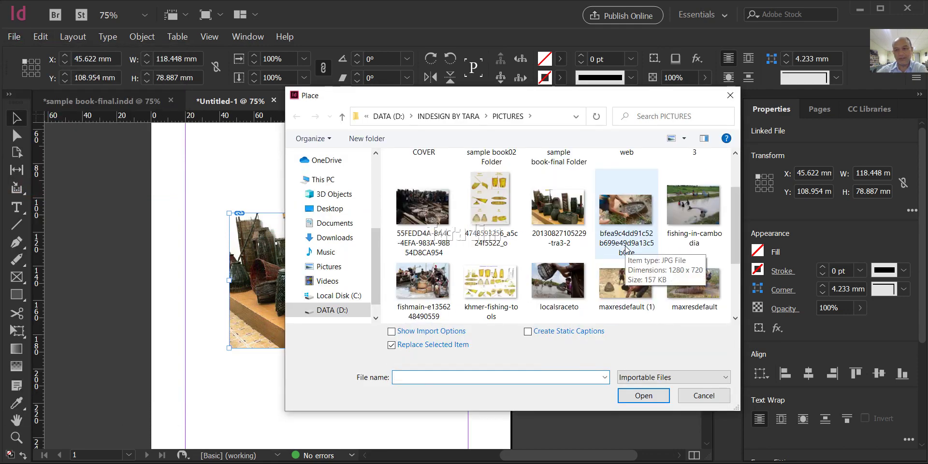
{"action": "left_click", "coordinate": [622, 281]}
{"action": "left_click", "coordinate": [553, 280], "text": "ctrl"}
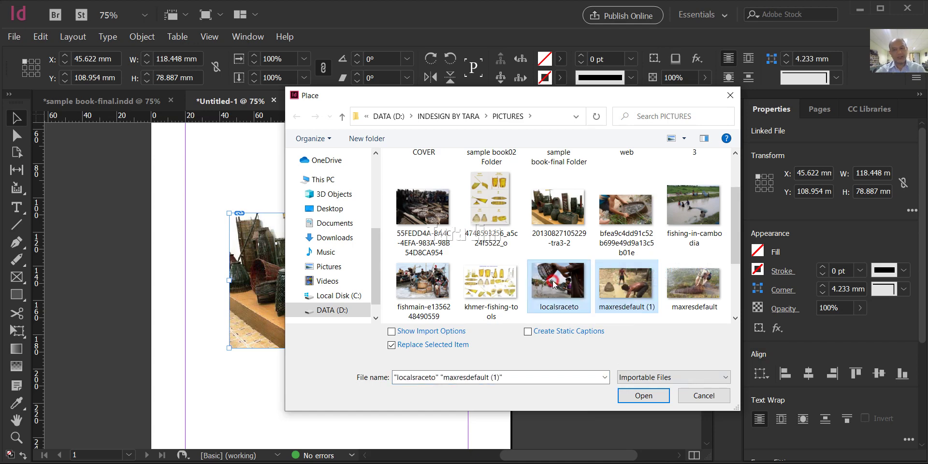
{"action": "left_click", "coordinate": [696, 290], "text": "shift"}
{"action": "left_click", "coordinate": [643, 395]}
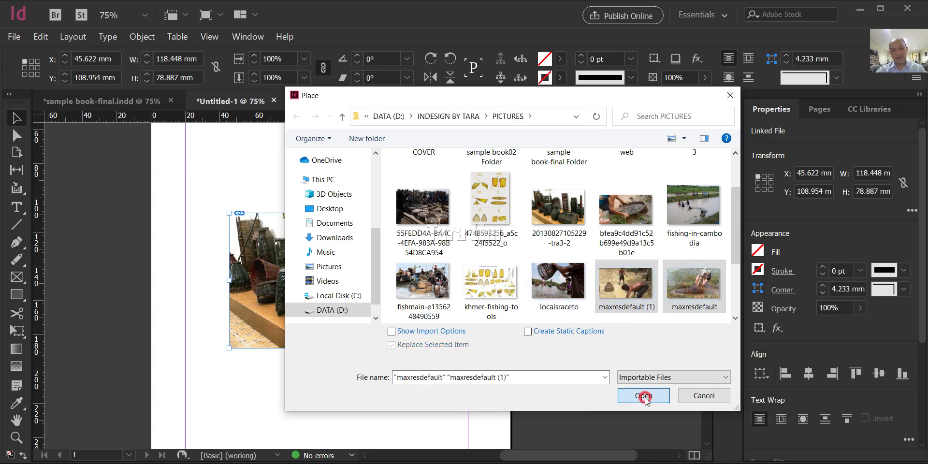
{"action": "left_click_drag", "start_coordinate": [467, 219], "coordinate": [599, 304]}
{"action": "left_click_drag", "start_coordinate": [472, 337], "coordinate": [576, 393]}
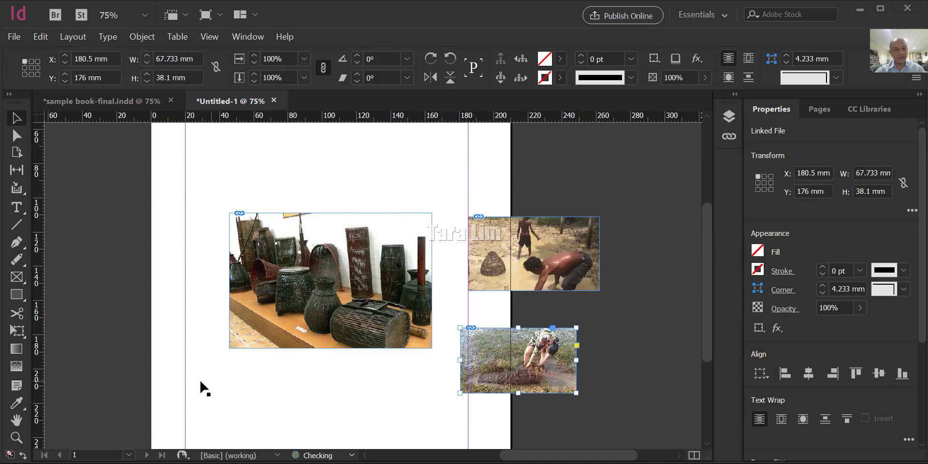
Move the 76.8 mm wide picture to about X 133.2, Y 62.8 mm and the 67.7 mm wide one to X 57.5, Y 200.5 mm
{"action": "left_click", "coordinate": [212, 386]}
{"action": "left_click_drag", "start_coordinate": [210, 385], "coordinate": [202, 382]}
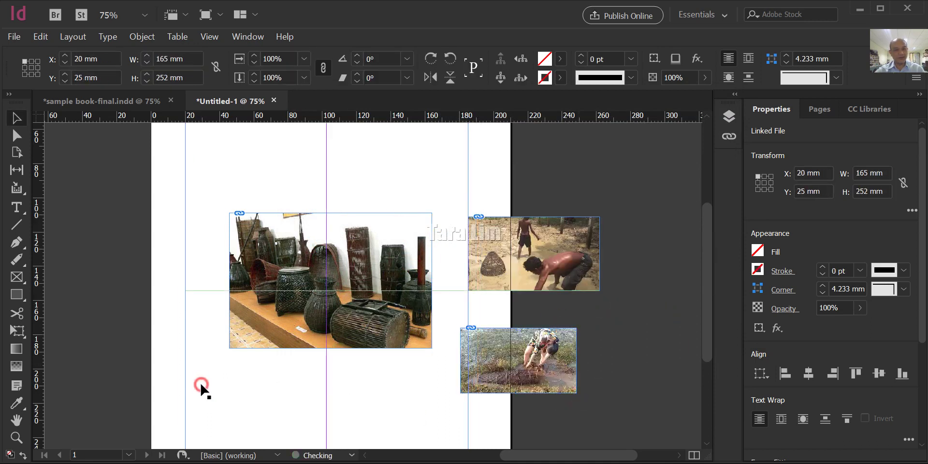
{"action": "left_click", "coordinate": [200, 379]}
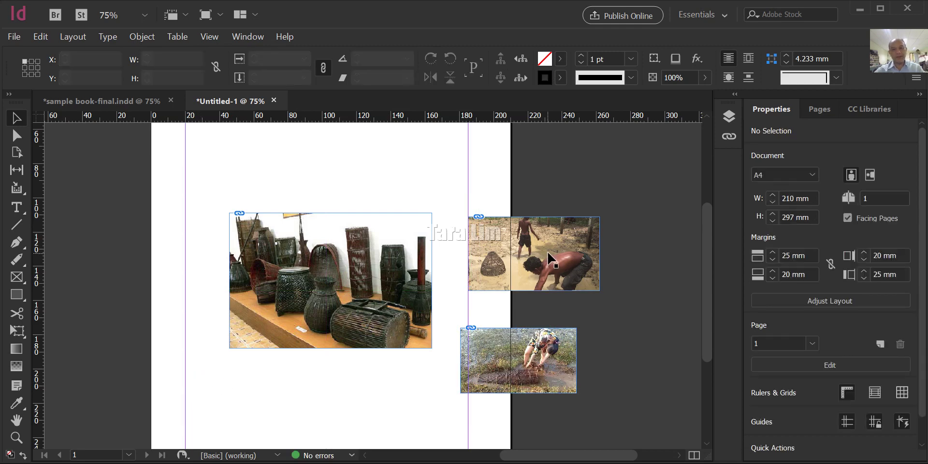
{"action": "left_click_drag", "start_coordinate": [551, 247], "coordinate": [461, 165]}
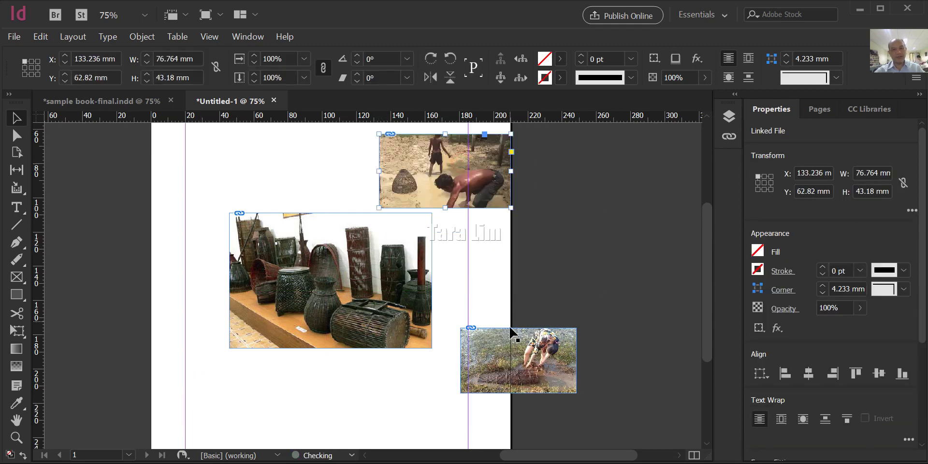
{"action": "left_click_drag", "start_coordinate": [512, 348], "coordinate": [300, 386]}
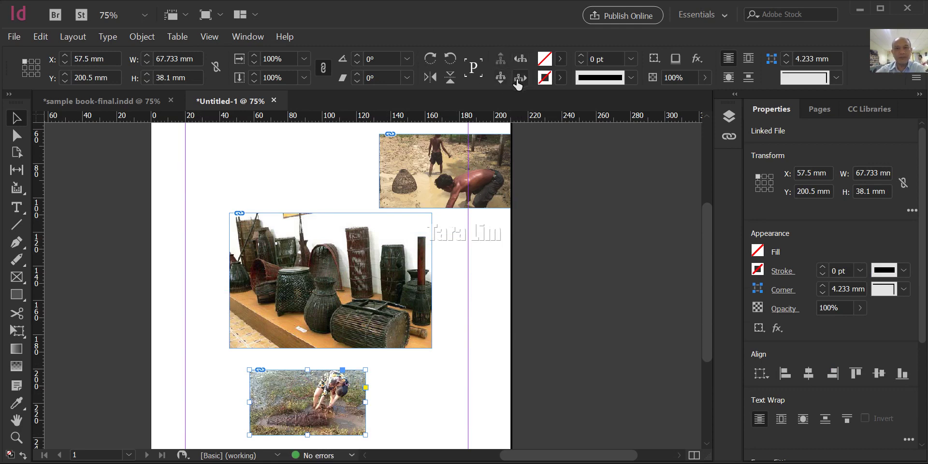
Select the lower picture's content and return to its frame, and switch the selection to the previous object and back to the next
{"action": "left_click", "coordinate": [500, 79]}
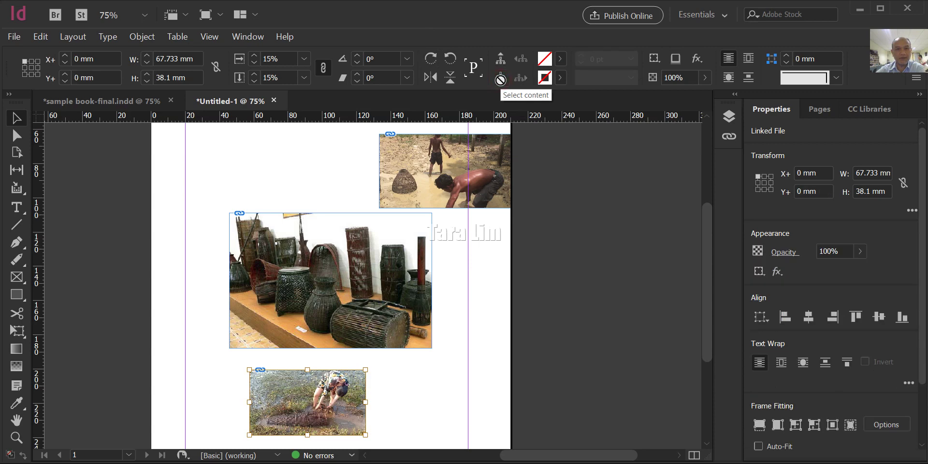
{"action": "left_click", "coordinate": [500, 61]}
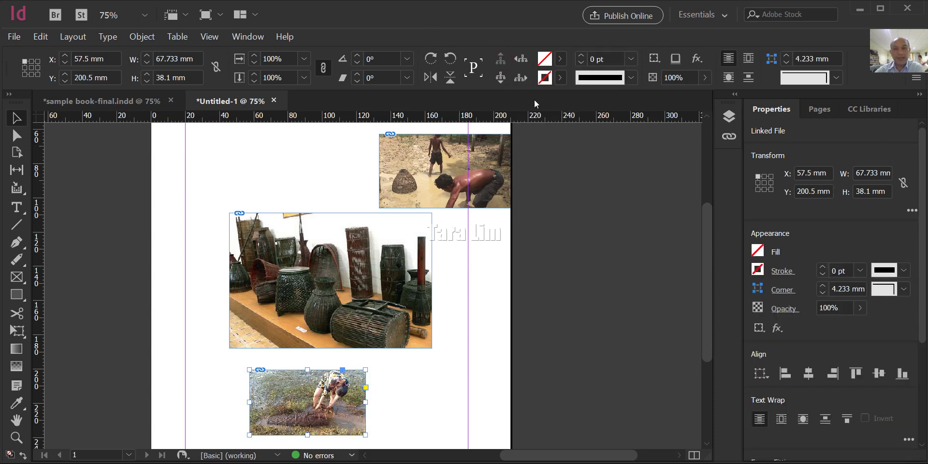
{"action": "left_click", "coordinate": [522, 61]}
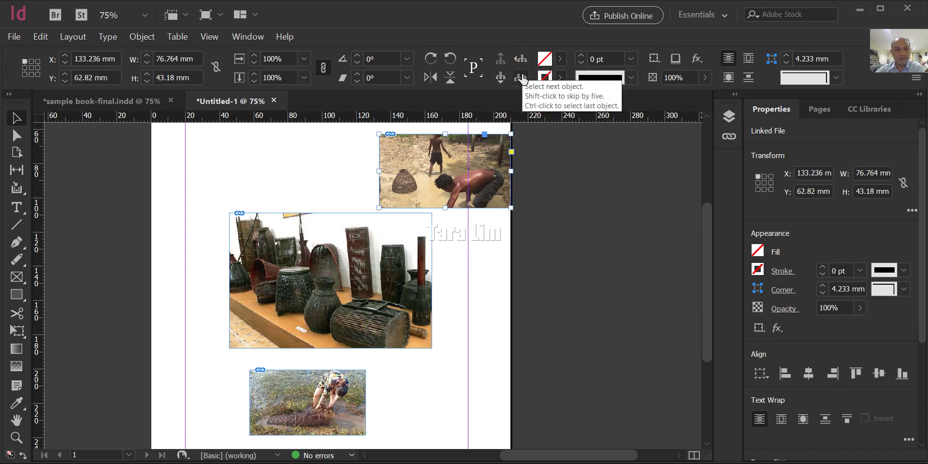
{"action": "left_click", "coordinate": [520, 79]}
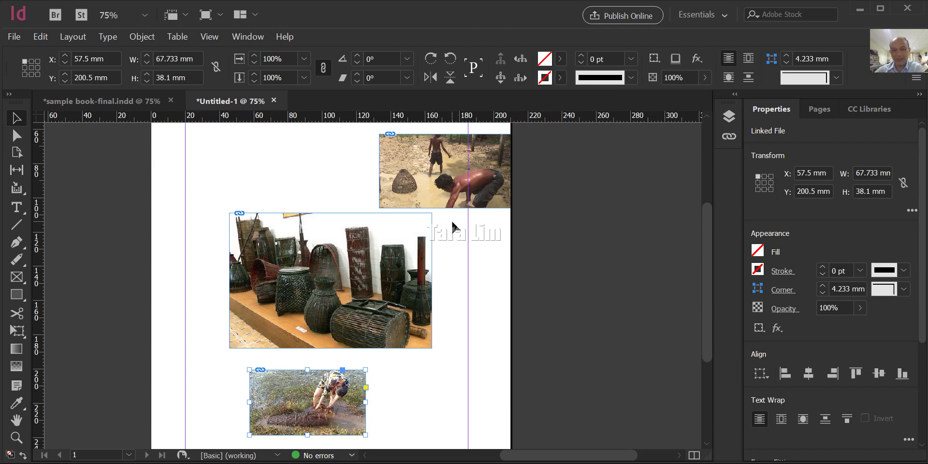
Select the upper-right picture's frame and switch the selection to the next object
{"action": "left_click", "coordinate": [335, 244]}
{"action": "left_click", "coordinate": [447, 182]}
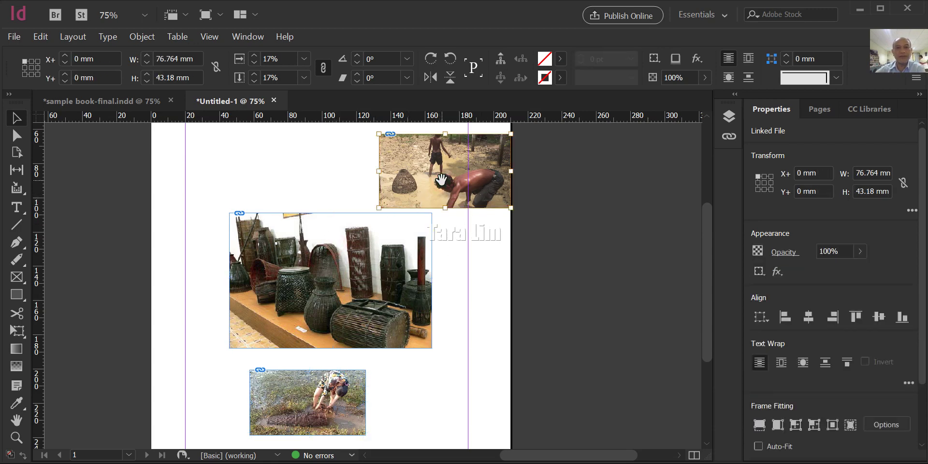
{"action": "left_click", "coordinate": [559, 201]}
{"action": "left_click", "coordinate": [496, 158]}
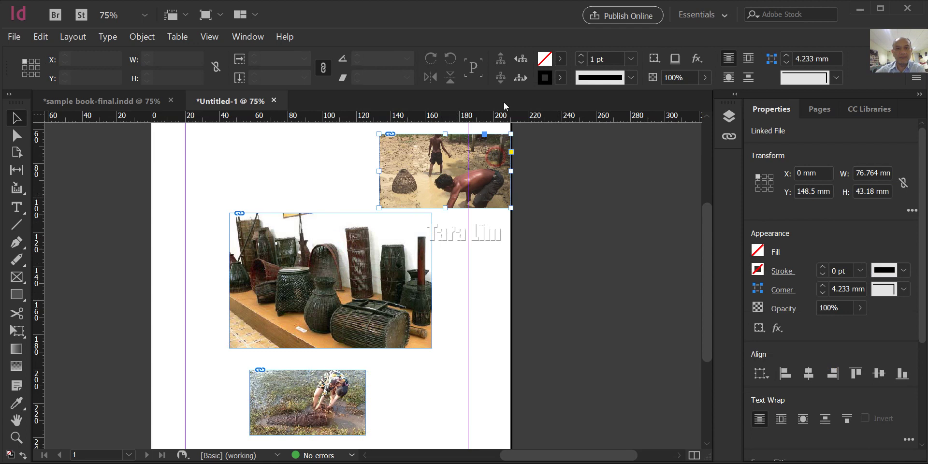
{"action": "left_click", "coordinate": [520, 78]}
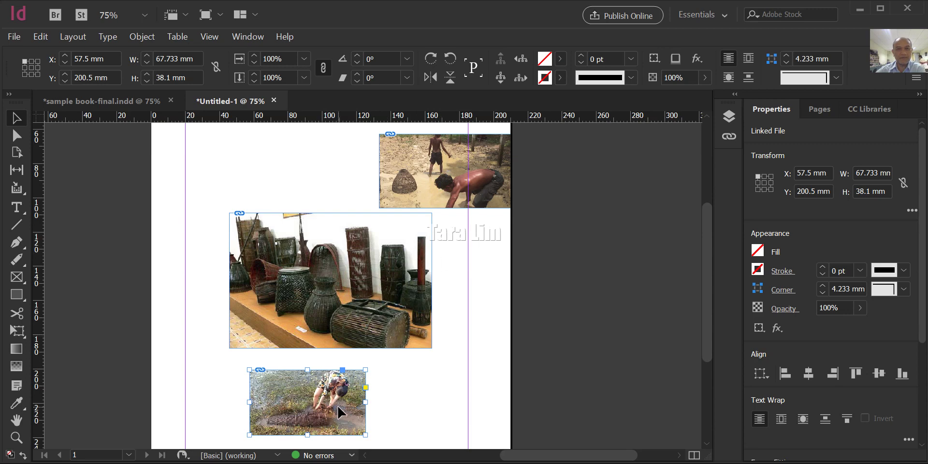
Cycle the selection backwards through the three pictures with Select Previous Object
{"action": "left_click", "coordinate": [430, 183]}
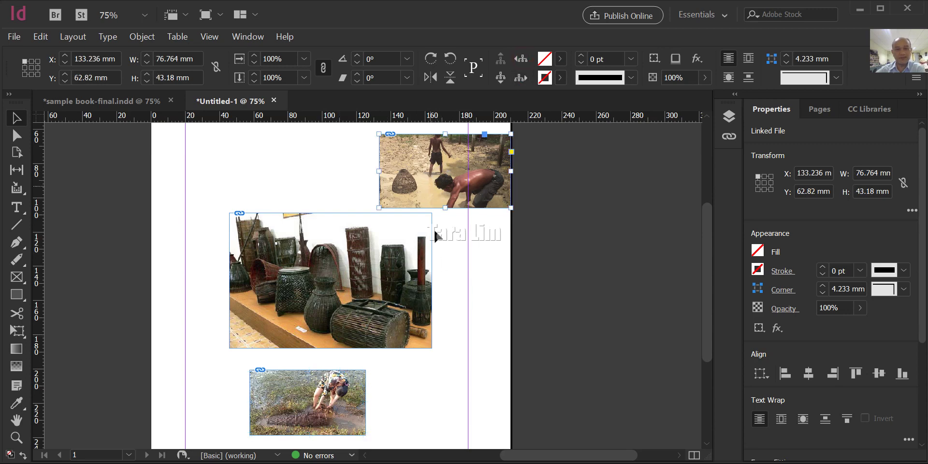
{"action": "left_click", "coordinate": [363, 242]}
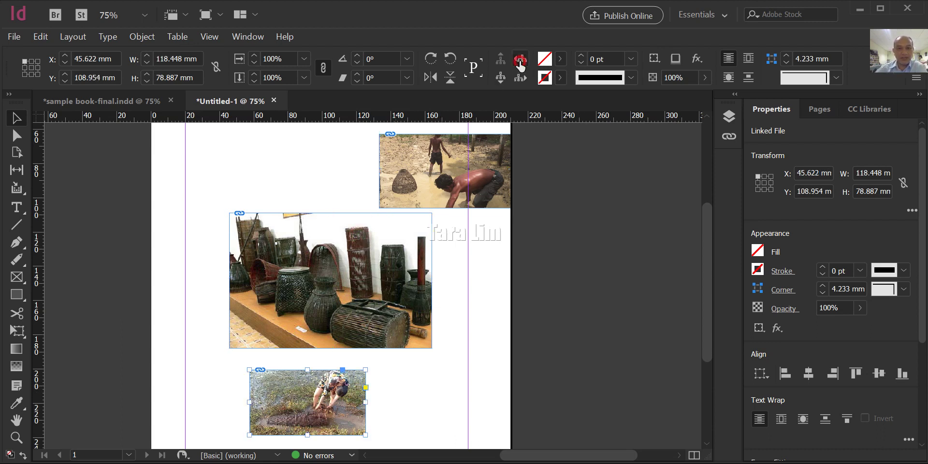
{"action": "left_click", "coordinate": [343, 386]}
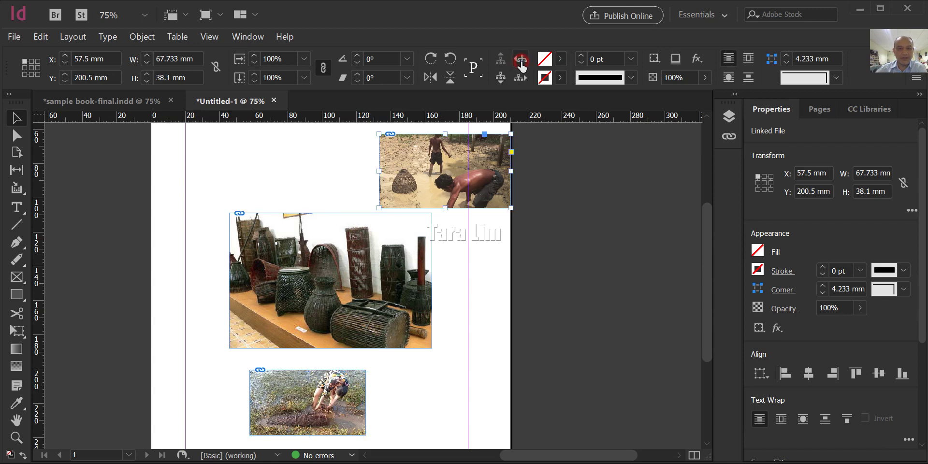
{"action": "left_click", "coordinate": [421, 187]}
{"action": "left_click", "coordinate": [521, 59]}
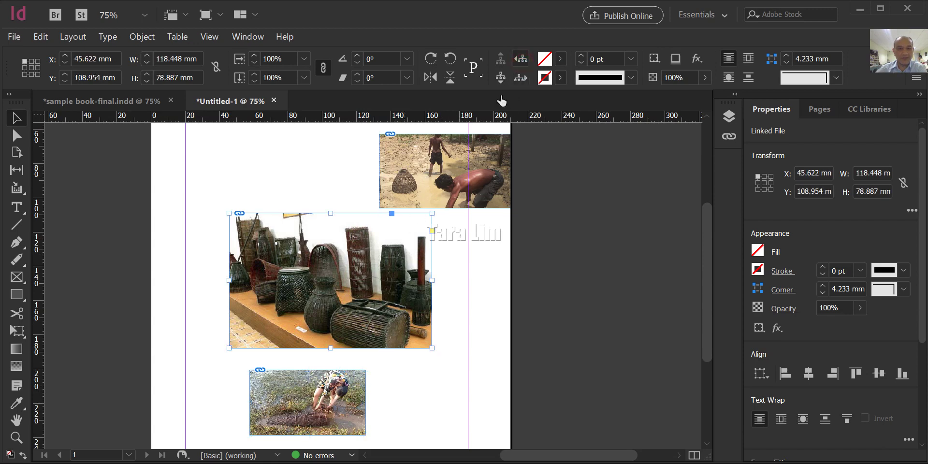
{"action": "left_click", "coordinate": [521, 59]}
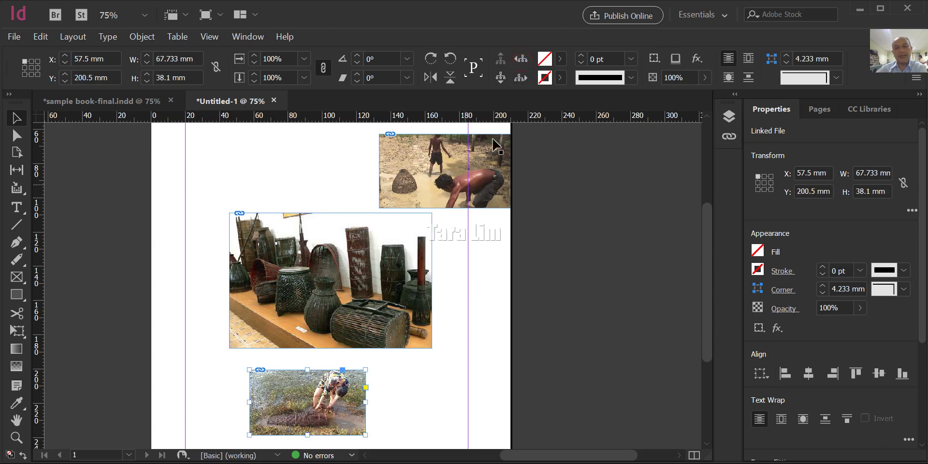
Cycle the selection forwards with Select Next Object, ending on the upper-right picture
{"action": "left_click", "coordinate": [520, 78]}
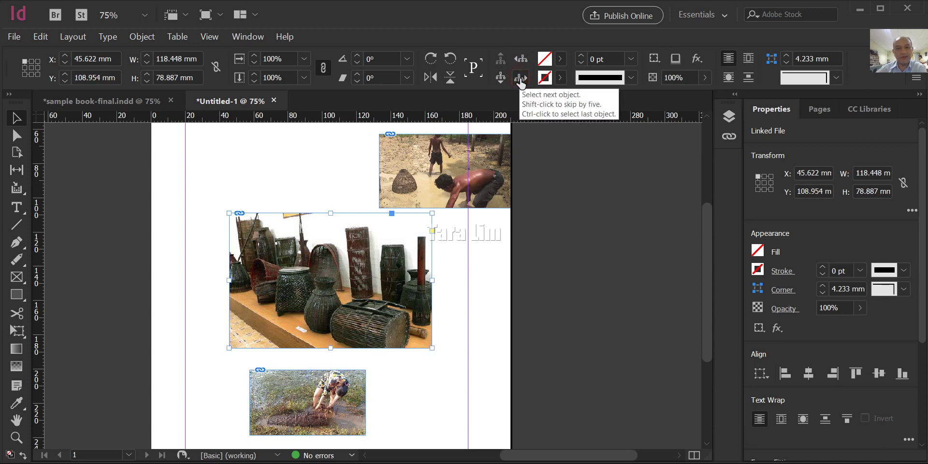
{"action": "left_click", "coordinate": [520, 78]}
{"action": "left_click", "coordinate": [520, 79]}
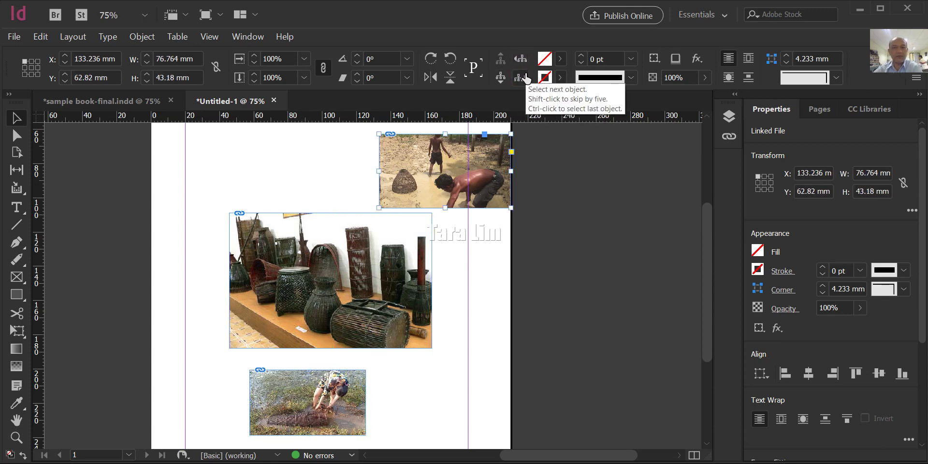
Switch between the upper-right picture's content and frame, and move the content about 51.8 mm right and 46.1 mm down out of the frame
{"action": "left_click", "coordinate": [500, 80]}
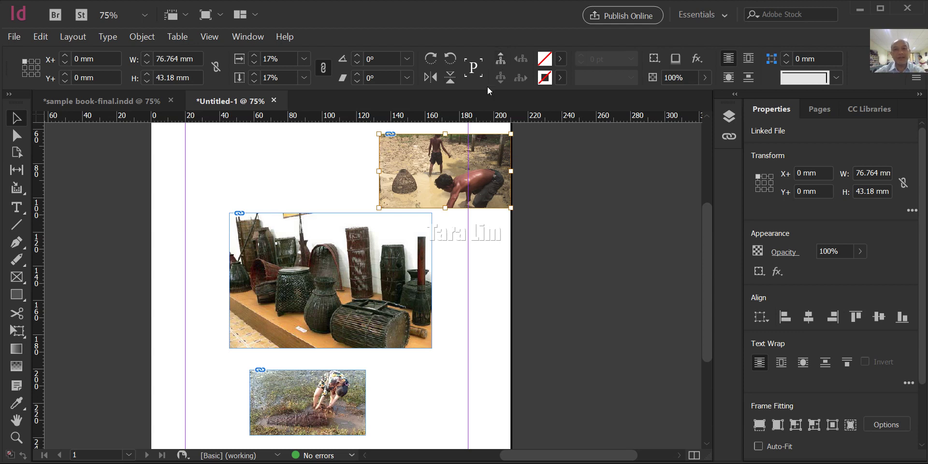
{"action": "left_click", "coordinate": [501, 61]}
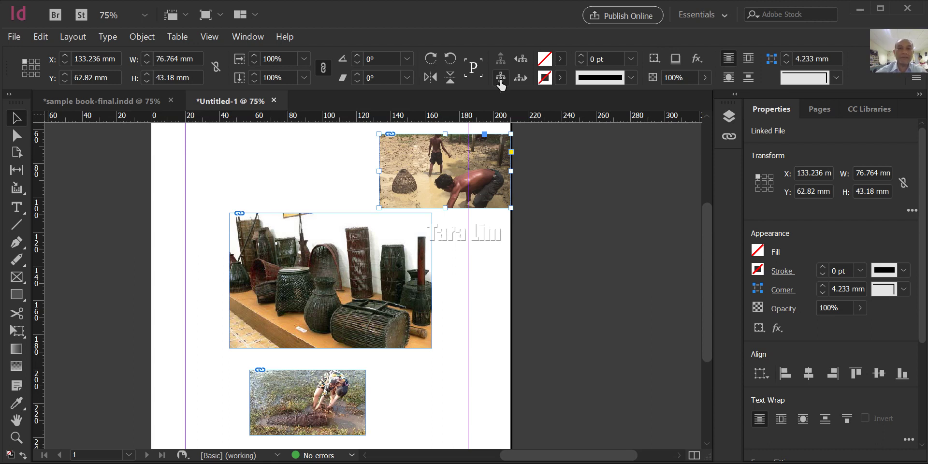
{"action": "left_click", "coordinate": [501, 77]}
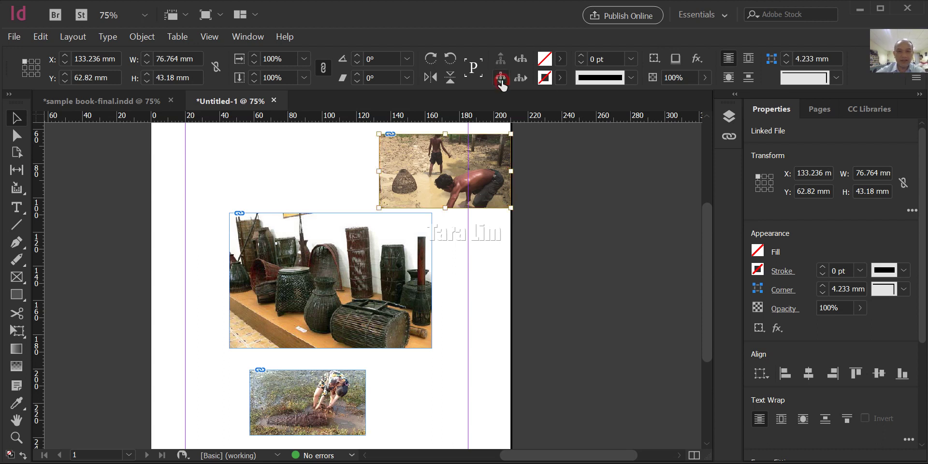
{"action": "left_click_drag", "start_coordinate": [424, 184], "coordinate": [513, 263]}
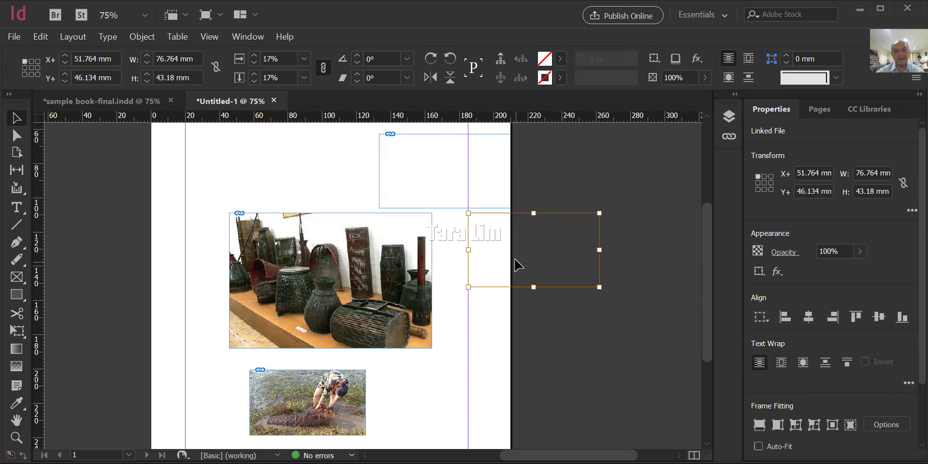
Undo the content move and reposition the upper-right picture with its frame at about X 138 mm, Y 60.8 mm
{"action": "key", "text": "ctrl+z"}
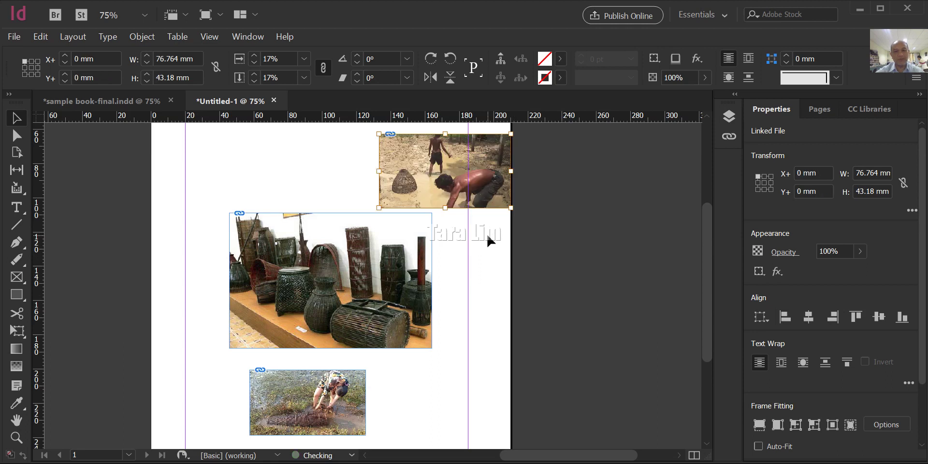
{"action": "left_click", "coordinate": [501, 68]}
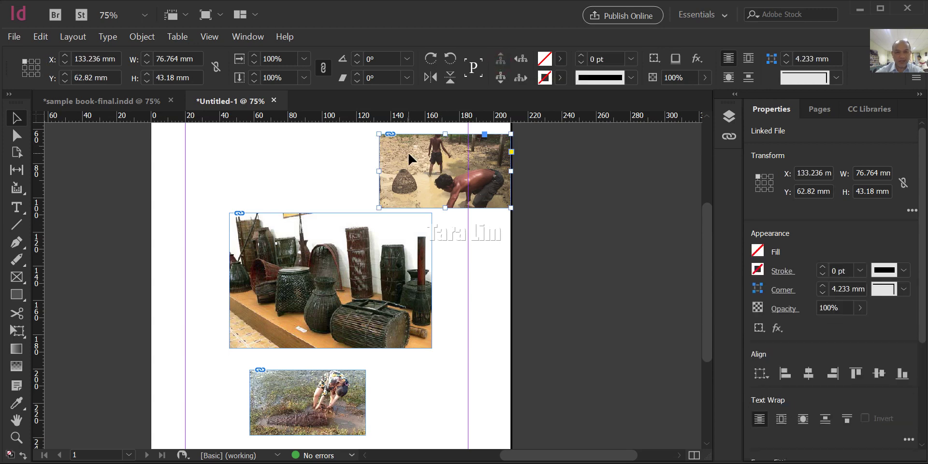
{"action": "left_click_drag", "start_coordinate": [407, 138], "coordinate": [418, 157]}
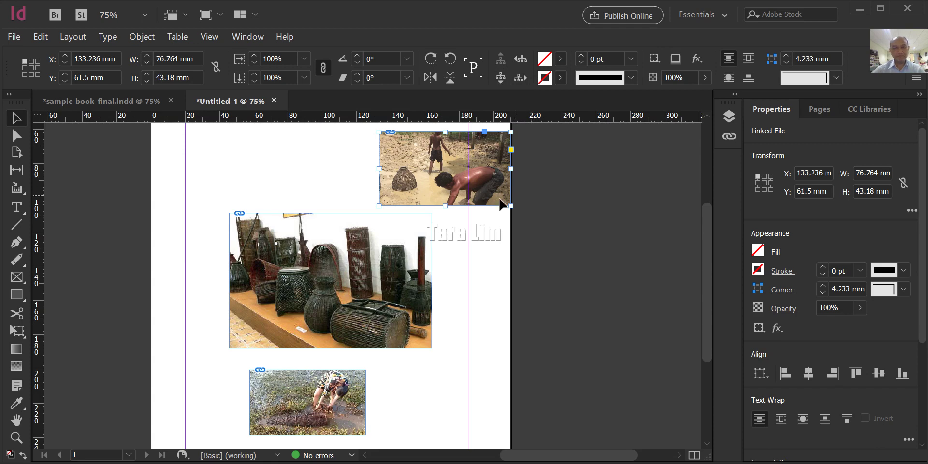
{"action": "left_click_drag", "start_coordinate": [436, 167], "coordinate": [445, 166]}
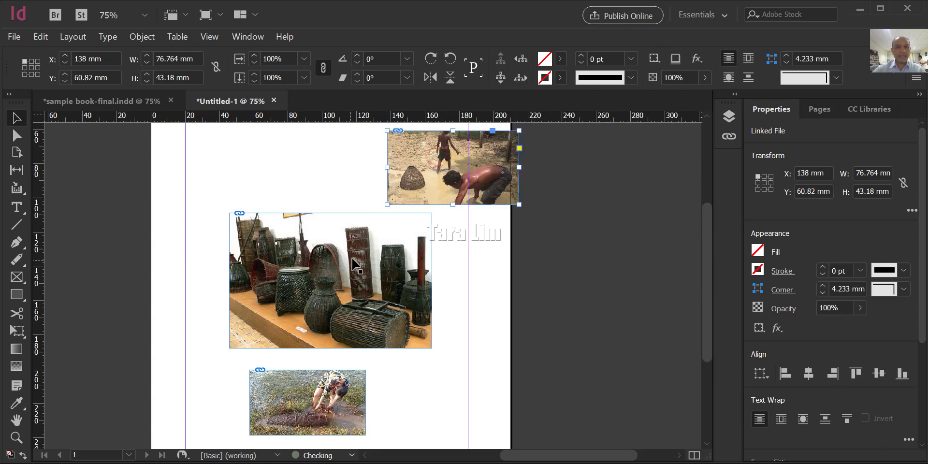
{"action": "left_click", "coordinate": [390, 244]}
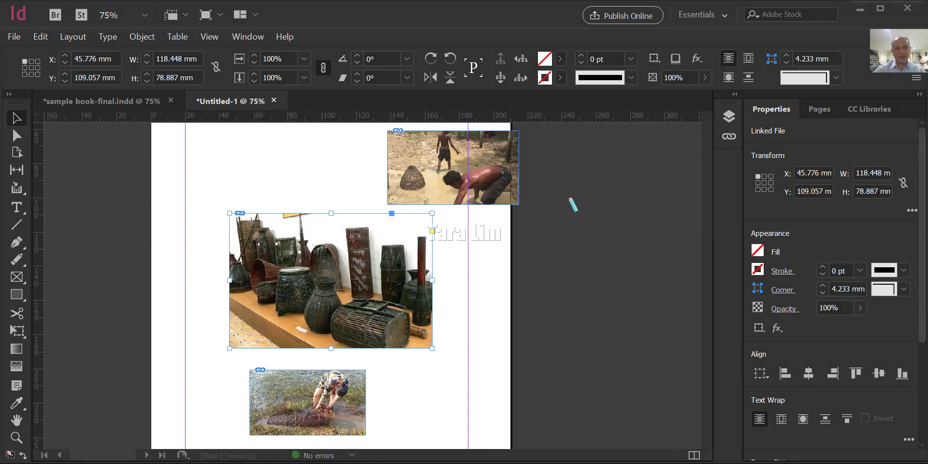
{"action": "left_click_drag", "start_coordinate": [532, 44], "coordinate": [573, 64]}
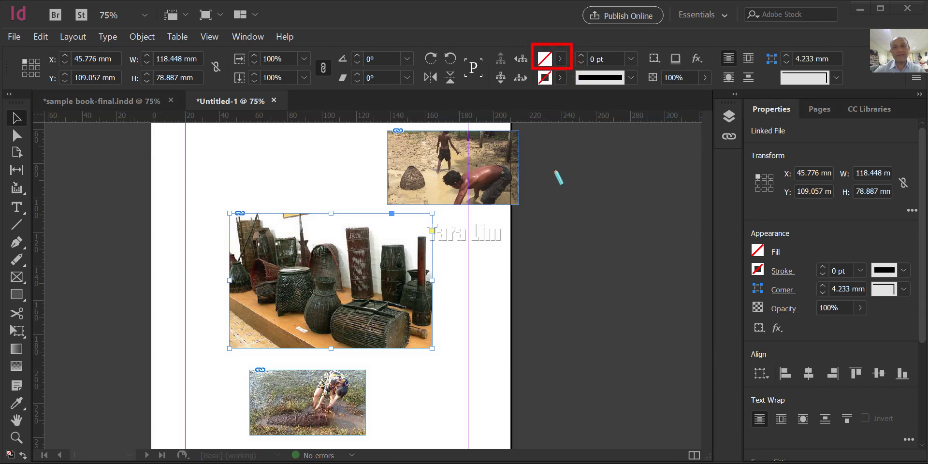
{"action": "key", "text": "ctrl+z"}
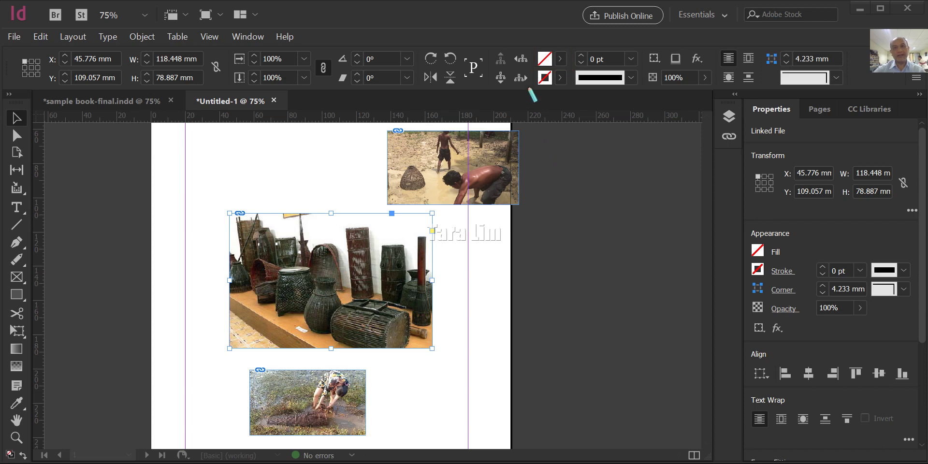
{"action": "left_click_drag", "start_coordinate": [526, 64], "coordinate": [570, 91]}
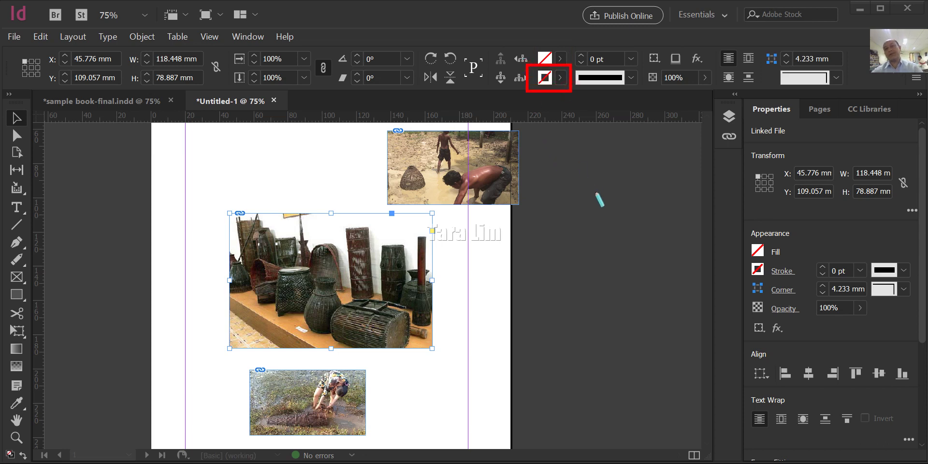
{"action": "key", "text": "ctrl+z"}
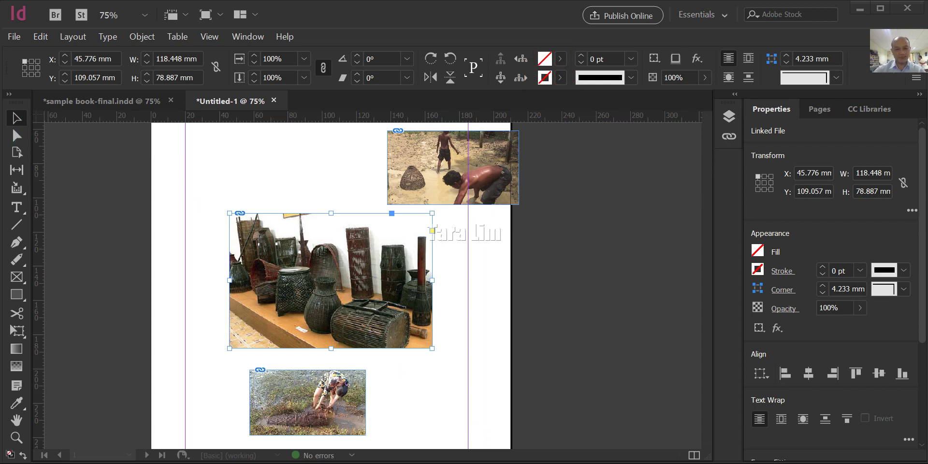
Draw a rectangle about 32 mm wide and 91.5 mm high beside the large basket picture and deselect it
{"action": "left_click", "coordinate": [15, 294]}
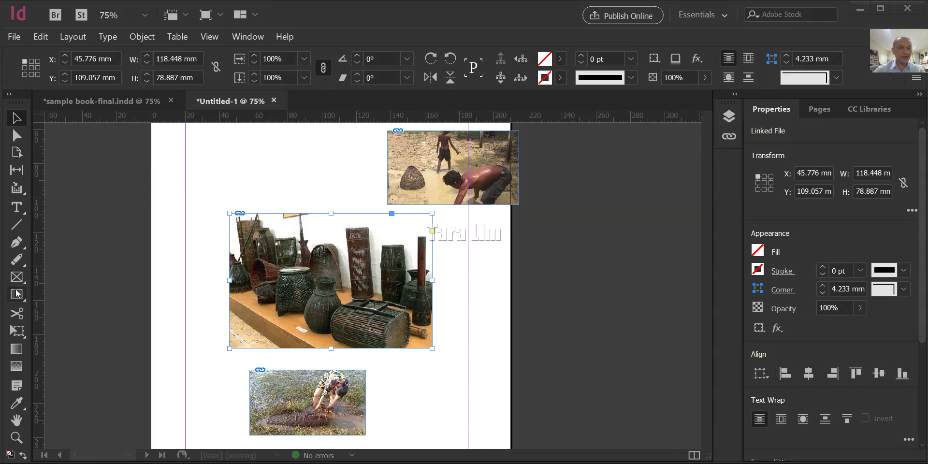
{"action": "left_click_drag", "start_coordinate": [448, 226], "coordinate": [503, 383]}
{"action": "key", "text": "v"}
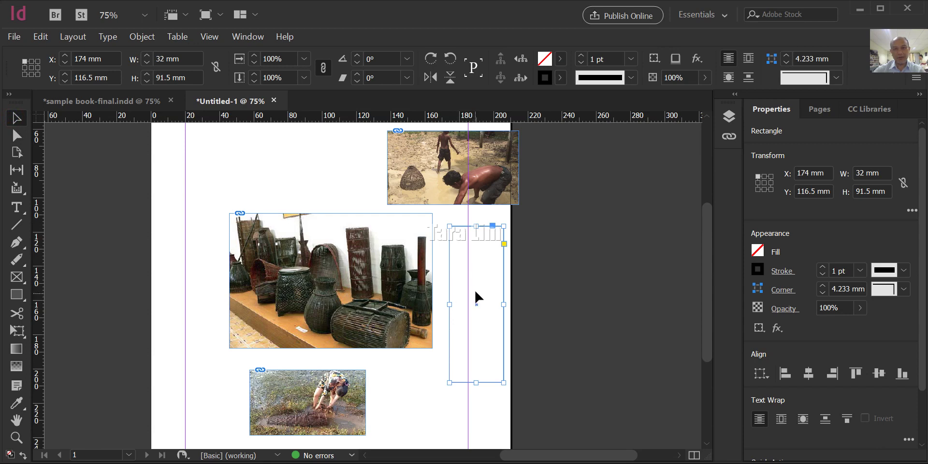
{"action": "left_click", "coordinate": [551, 285]}
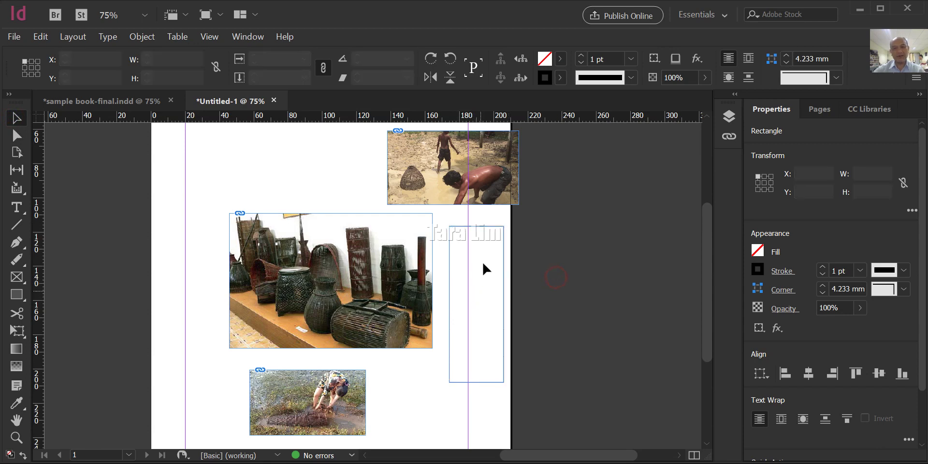
{"action": "left_click", "coordinate": [503, 231]}
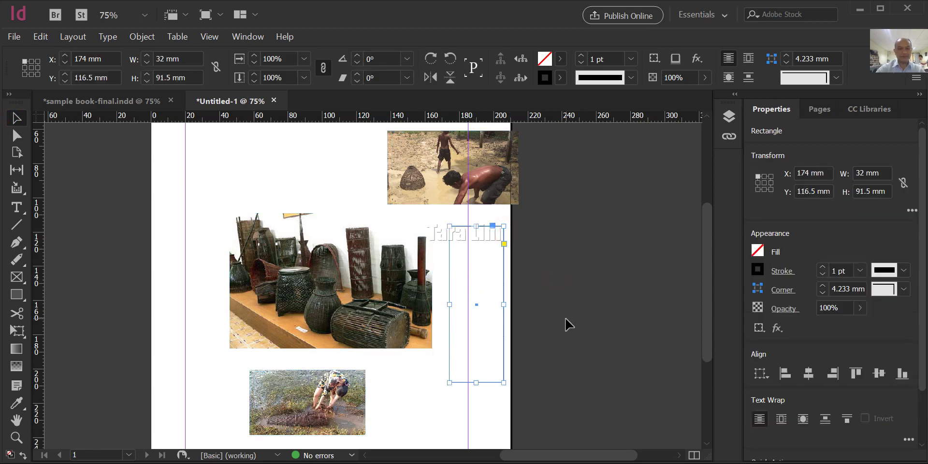
{"action": "left_click", "coordinate": [561, 303]}
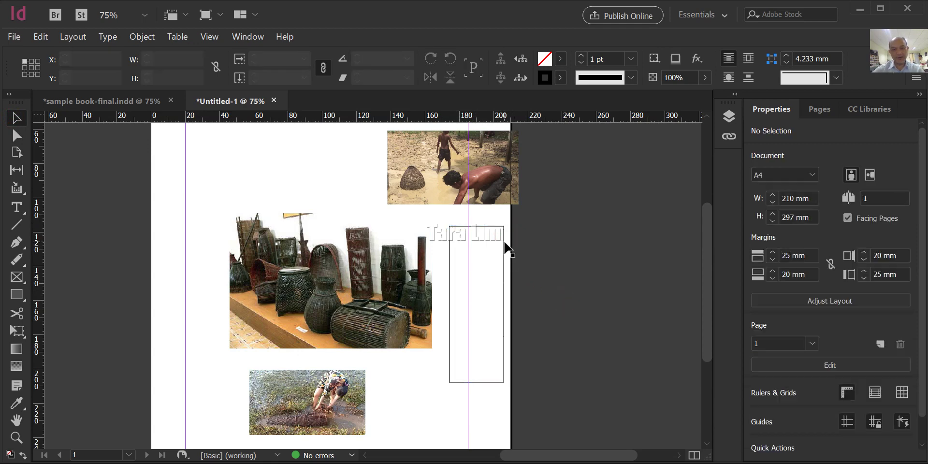
Set the new rectangle's stroke weight to 7 pt
{"action": "left_click", "coordinate": [504, 244]}
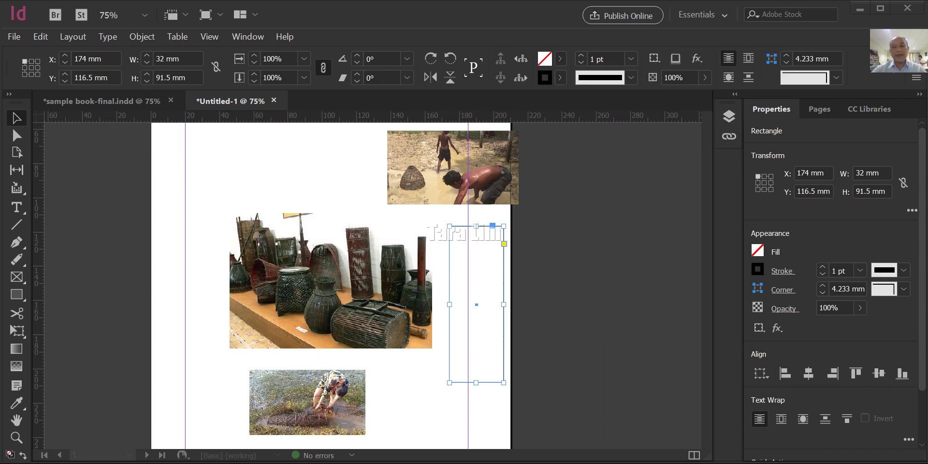
{"action": "left_click", "coordinate": [631, 59]}
{"action": "left_click", "coordinate": [611, 229]}
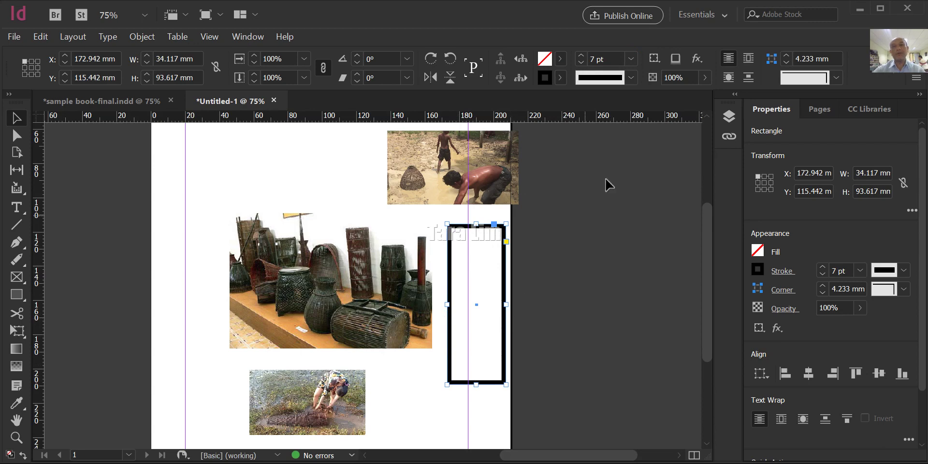
Set the rectangle's stroke type to Thin - Thin and deselect it to view the outline
{"action": "left_click", "coordinate": [631, 77]}
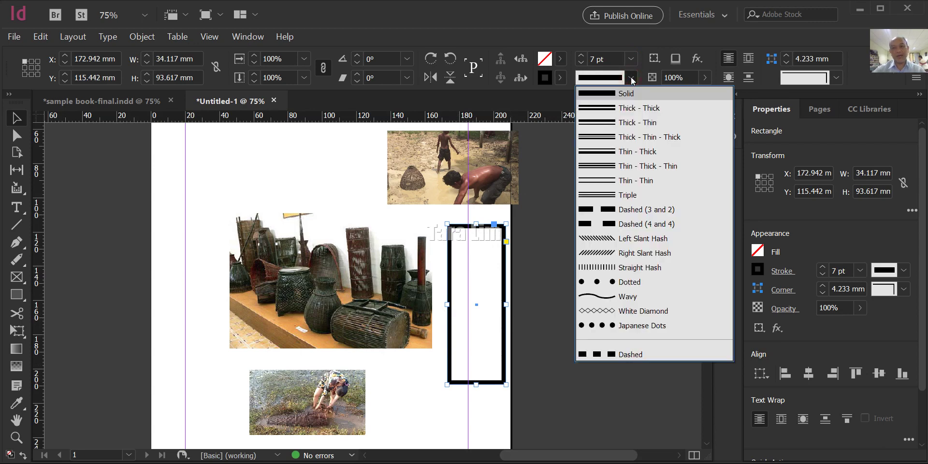
{"action": "left_click", "coordinate": [606, 181]}
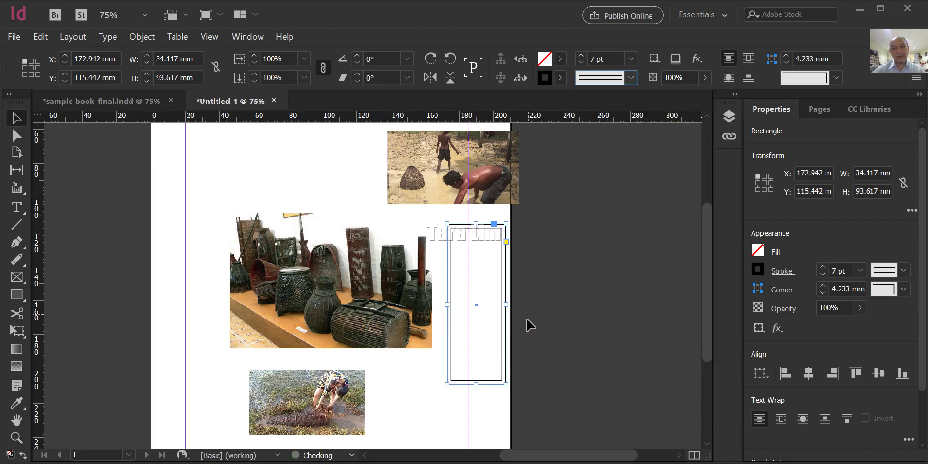
{"action": "left_click", "coordinate": [550, 317]}
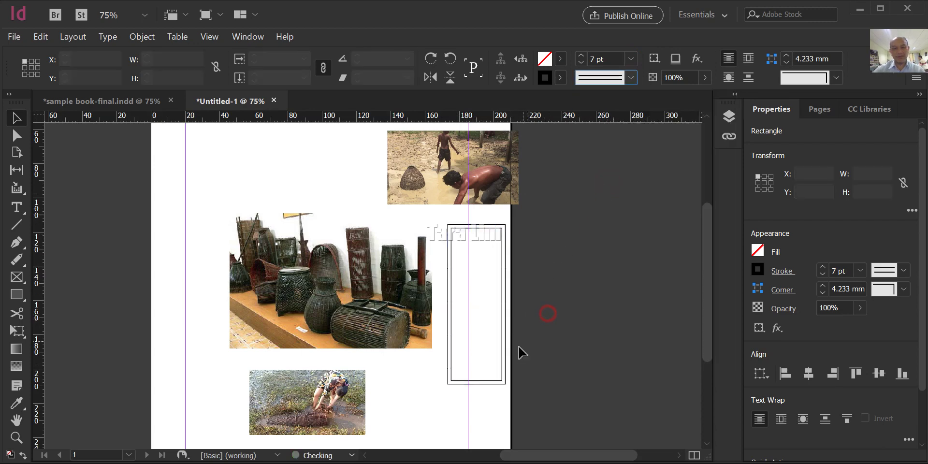
Change the rectangle's stroke type to Right Slant Hash and deselect it to view the outline
{"action": "left_click", "coordinate": [506, 296]}
{"action": "left_click", "coordinate": [631, 78]}
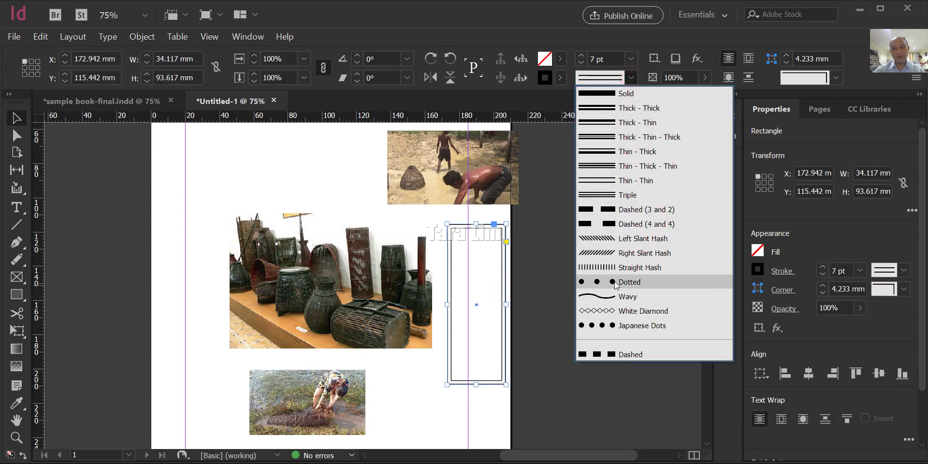
{"action": "left_click", "coordinate": [610, 253]}
{"action": "left_click", "coordinate": [601, 290]}
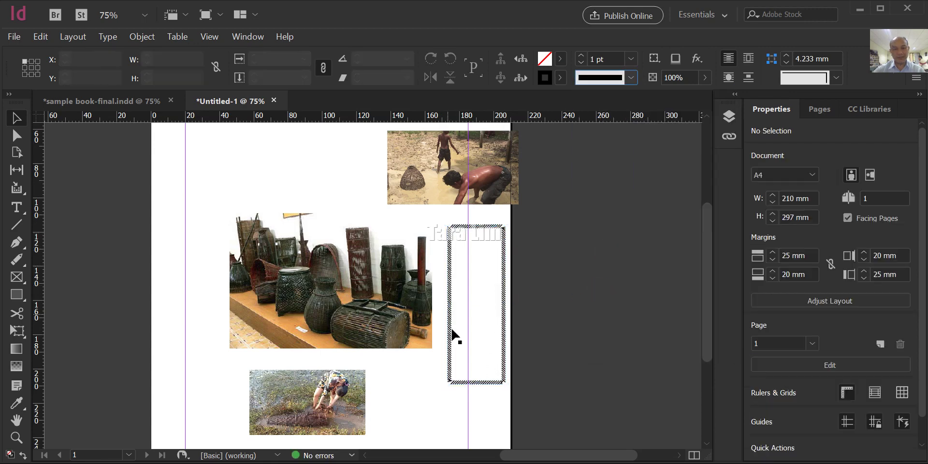
Change the rectangle's stroke type to White Diamond and deselect it to view the outline
{"action": "left_click", "coordinate": [506, 341]}
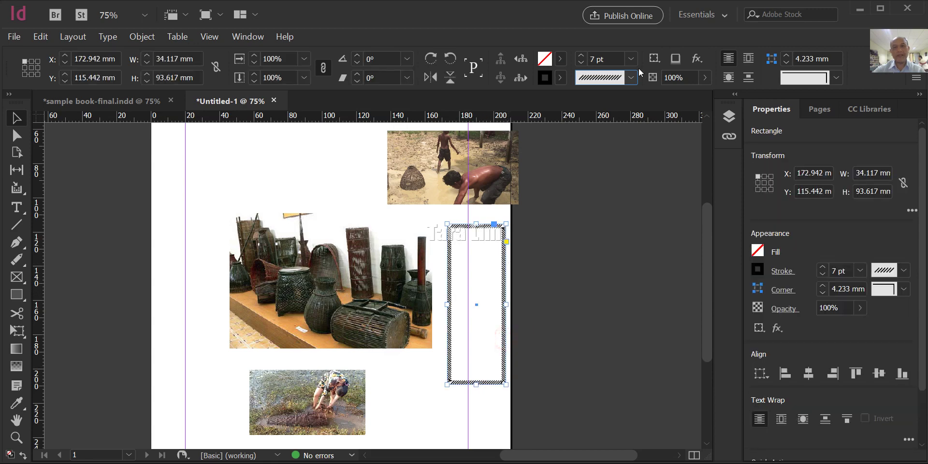
{"action": "left_click", "coordinate": [631, 77]}
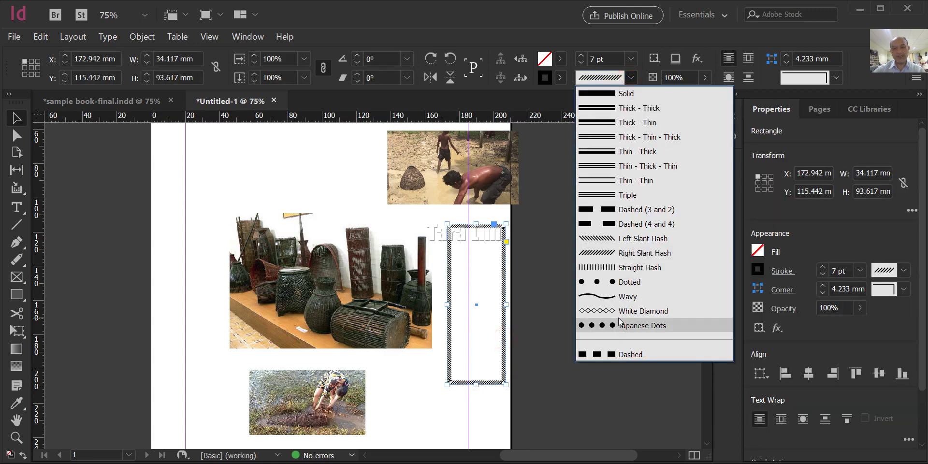
{"action": "left_click", "coordinate": [619, 312]}
{"action": "left_click", "coordinate": [599, 327]}
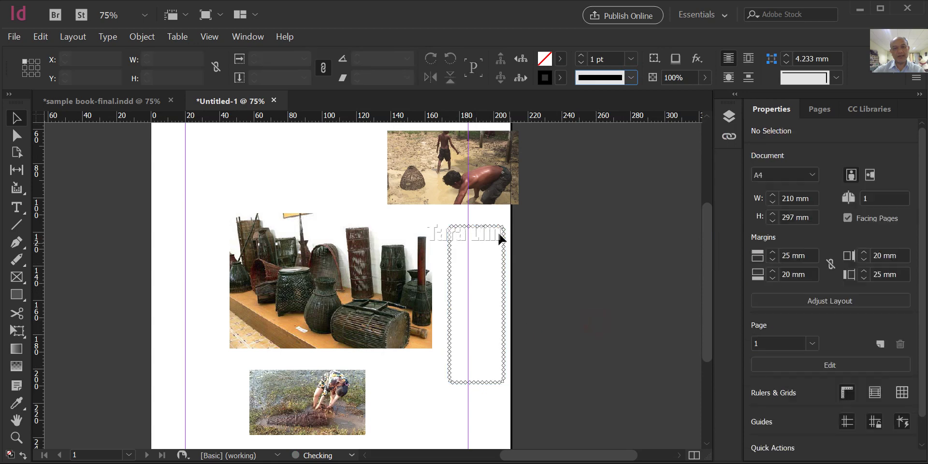
Reselect the rectangle and set its stroke type back to Solid
{"action": "left_click", "coordinate": [503, 337]}
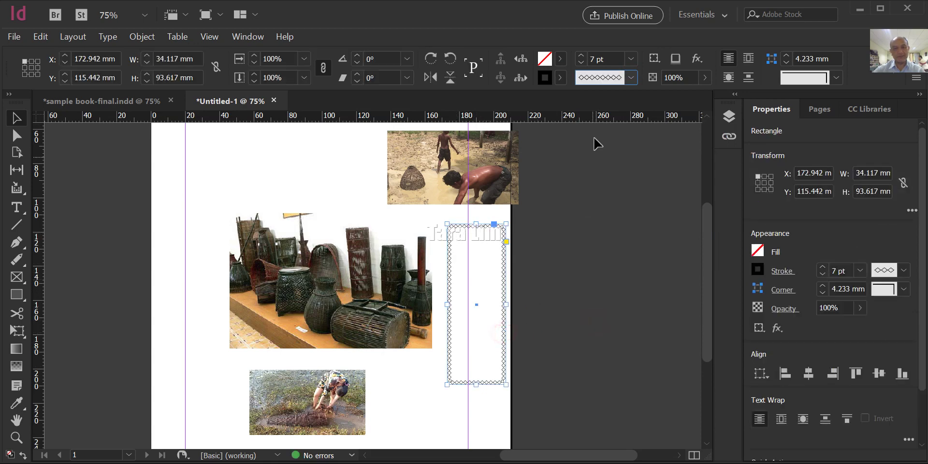
{"action": "left_click", "coordinate": [630, 78]}
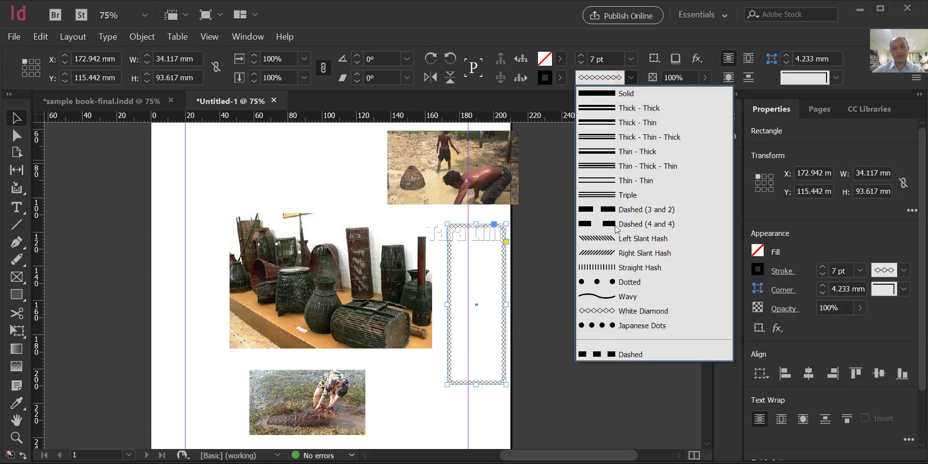
{"action": "left_click", "coordinate": [625, 93]}
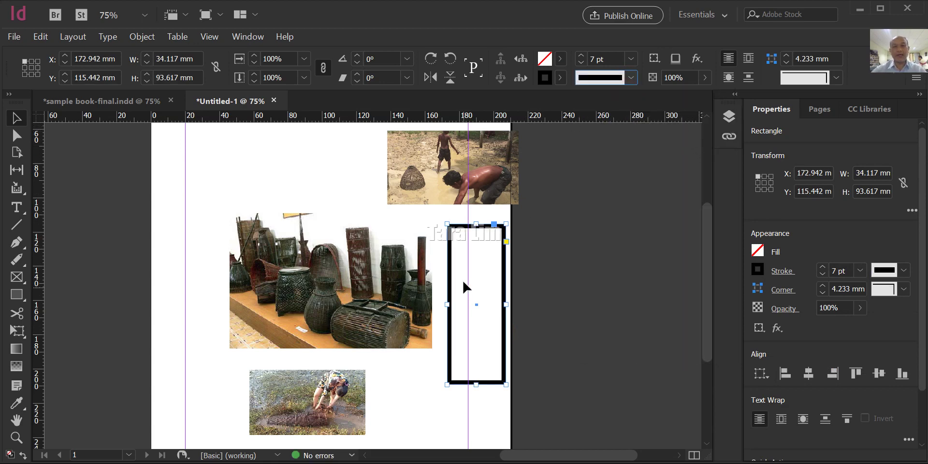
Try the magenta and yellow swatches on the rectangle's stroke and settle on the red C=15 M=100 Y=100 K=0 swatch
{"action": "scroll", "coordinate": [494, 309], "scroll_direction": "up", "scroll_amount": 2}
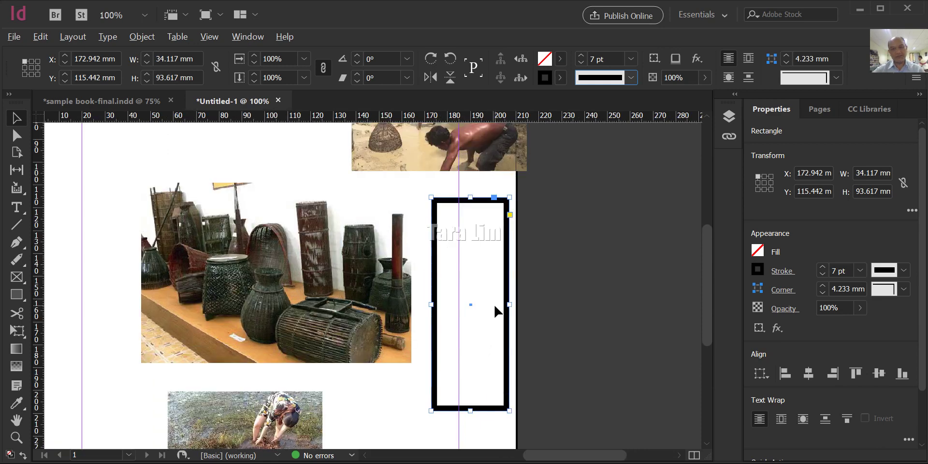
{"action": "scroll", "coordinate": [494, 281], "scroll_direction": "down", "scroll_amount": 1}
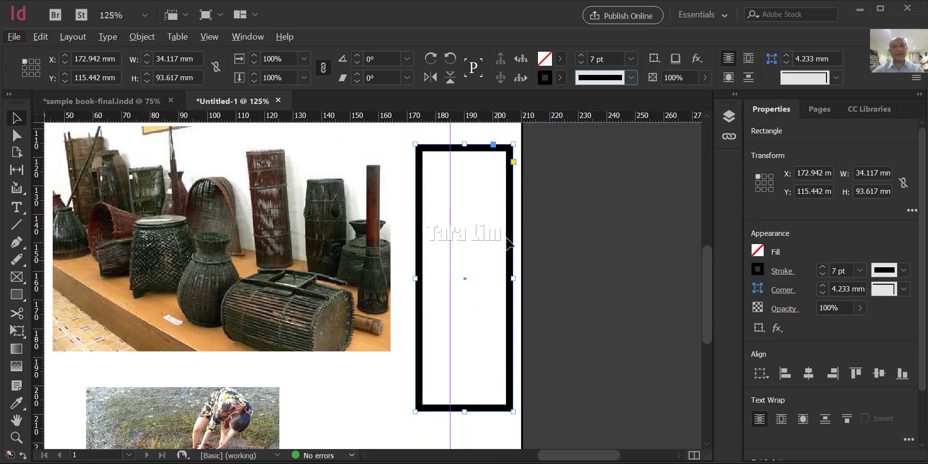
{"action": "left_click", "coordinate": [560, 78]}
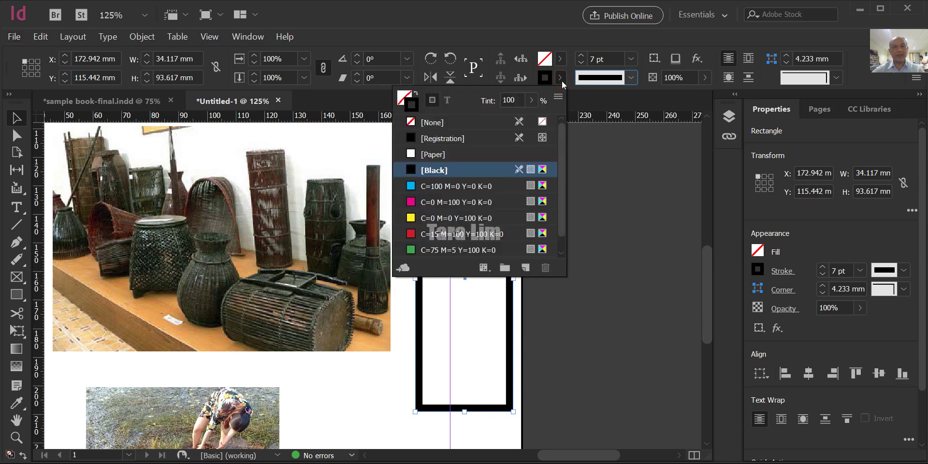
{"action": "scroll", "coordinate": [430, 215], "scroll_direction": "down", "scroll_amount": 1}
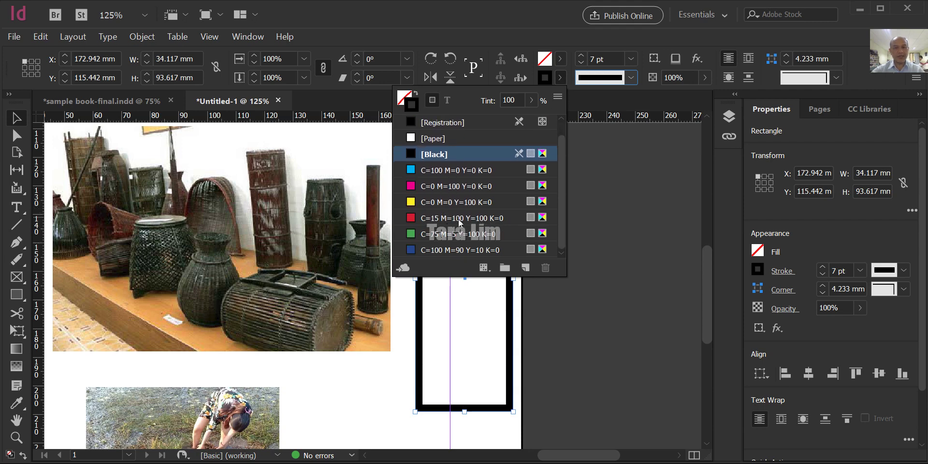
{"action": "left_click", "coordinate": [416, 187]}
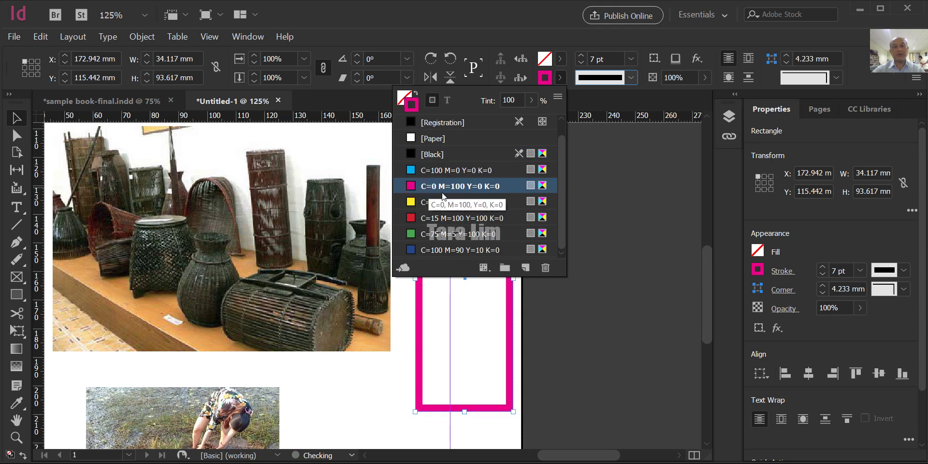
{"action": "left_click", "coordinate": [436, 204]}
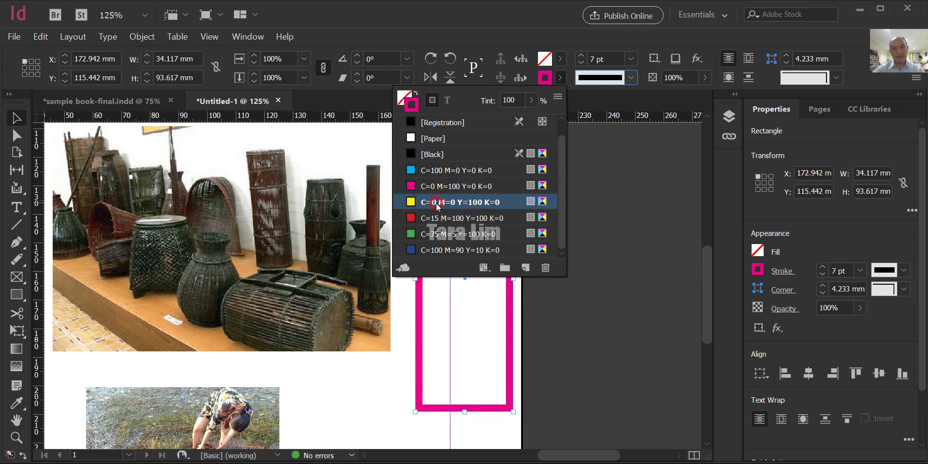
{"action": "left_click", "coordinate": [425, 219]}
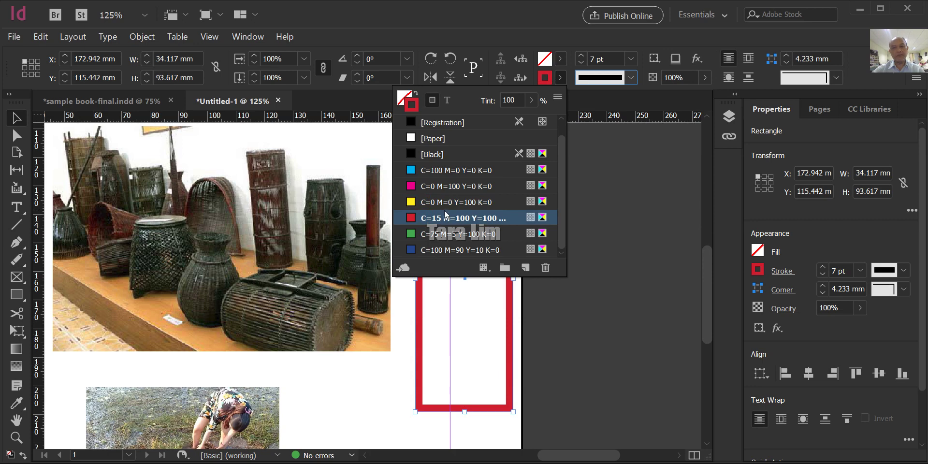
Start a new colour swatch from the rectangle's stroke colour and mix an orange of C=0 M=55 Y=100 K=0
{"action": "left_click", "coordinate": [558, 99]}
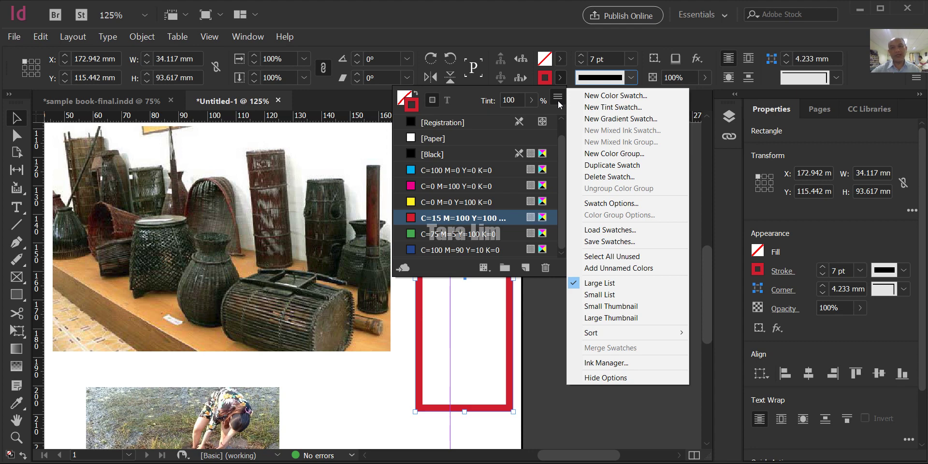
{"action": "left_click", "coordinate": [613, 96]}
{"action": "left_click_drag", "start_coordinate": [608, 88], "coordinate": [361, 55]}
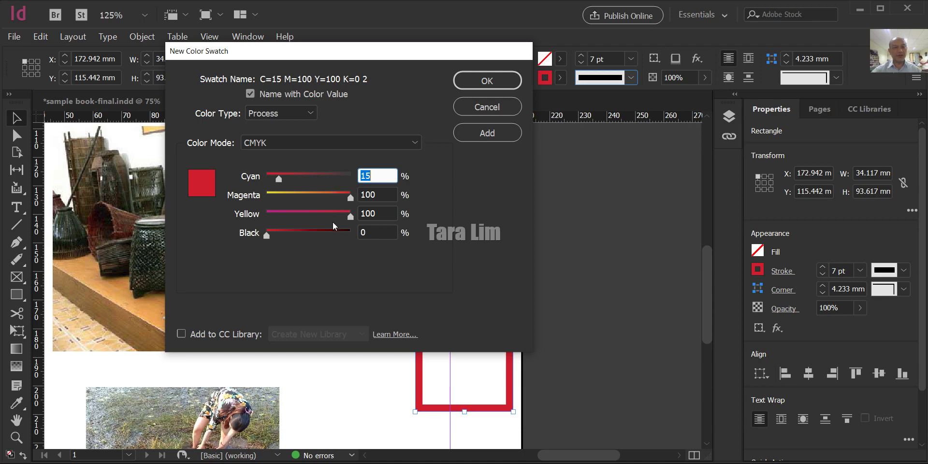
{"action": "left_click_drag", "start_coordinate": [268, 237], "coordinate": [265, 236]}
{"action": "left_click_drag", "start_coordinate": [274, 179], "coordinate": [244, 178]}
{"action": "left_click_drag", "start_coordinate": [351, 197], "coordinate": [314, 195]}
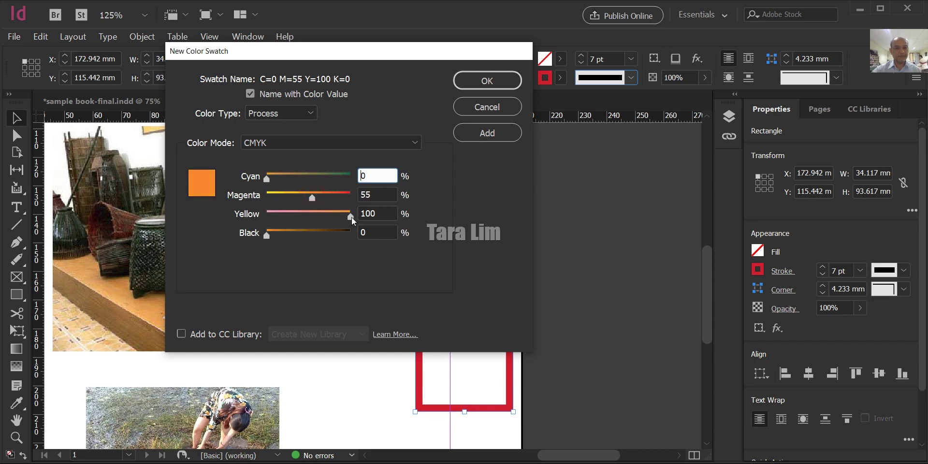
{"action": "mouse_move", "coordinate": [351, 216]}
{"action": "left_mouse_down"}
{"action": "mouse_move", "coordinate": [338, 213]}
{"action": "mouse_move", "coordinate": [366, 213]}
{"action": "left_mouse_up"}
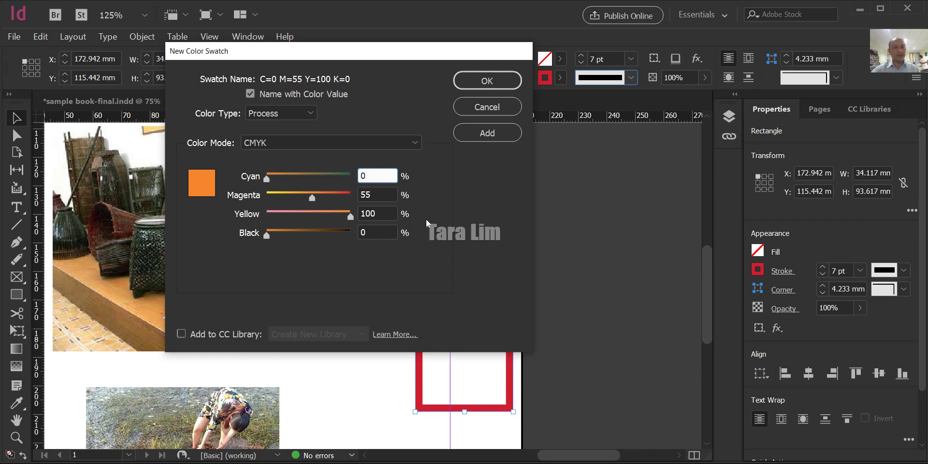
Create the orange swatch as a Process CMYK colour for the rectangle's stroke and check it in the swatch list
{"action": "left_click", "coordinate": [282, 145]}
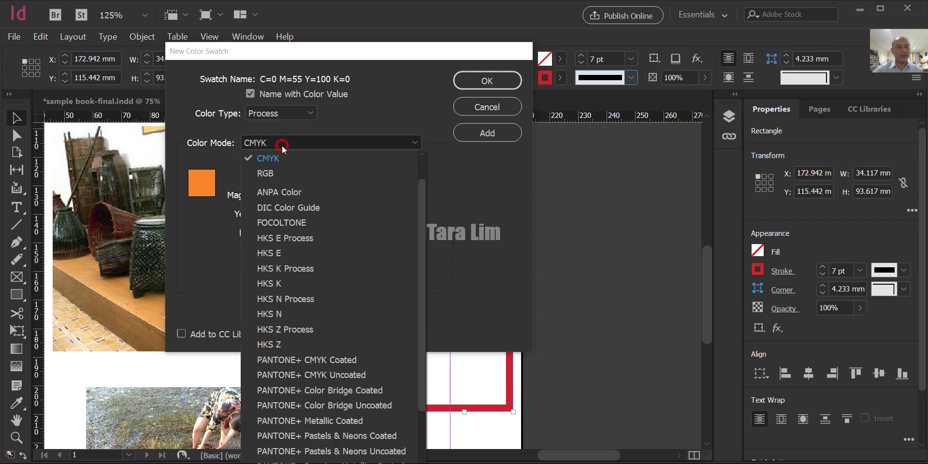
{"action": "left_click", "coordinate": [282, 146]}
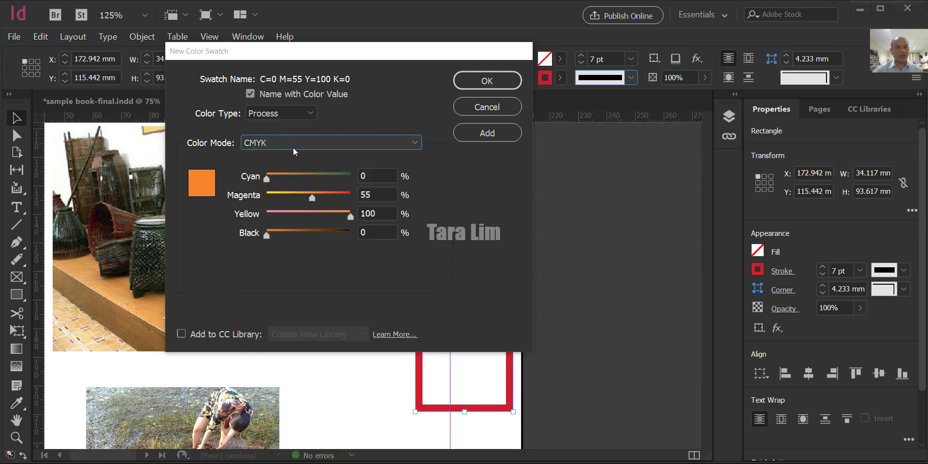
{"action": "left_click", "coordinate": [306, 112]}
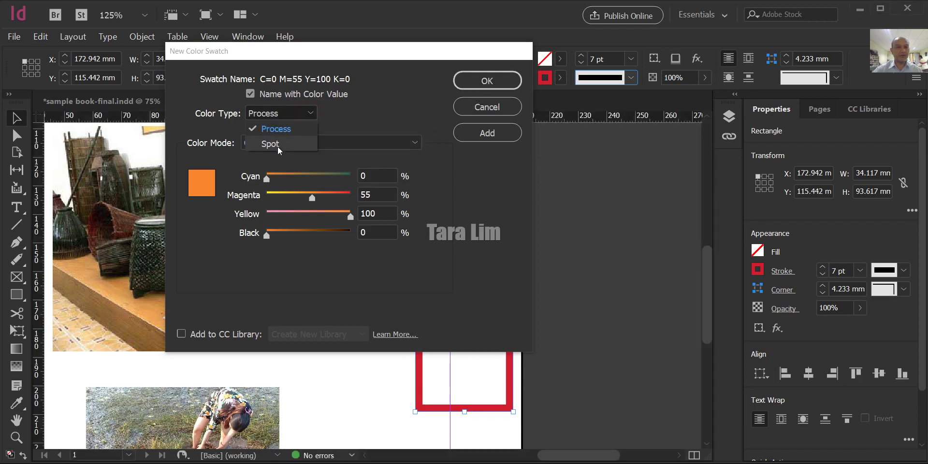
{"action": "left_click", "coordinate": [393, 122]}
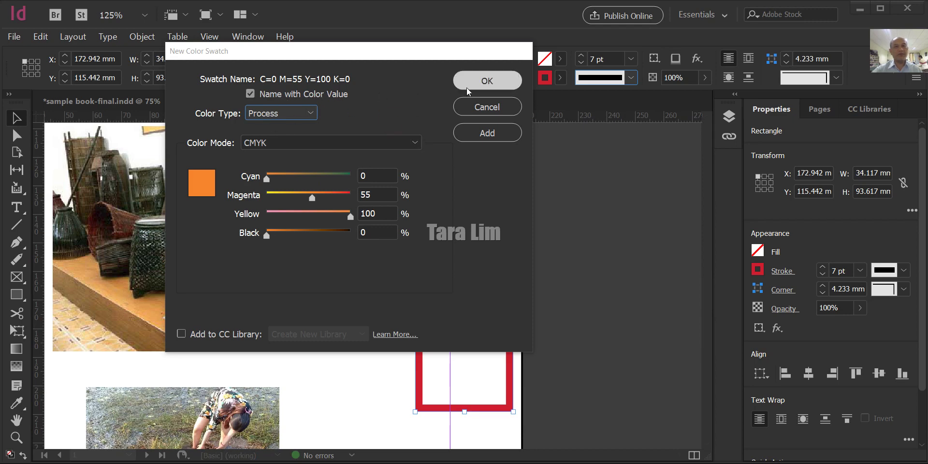
{"action": "left_click", "coordinate": [487, 80]}
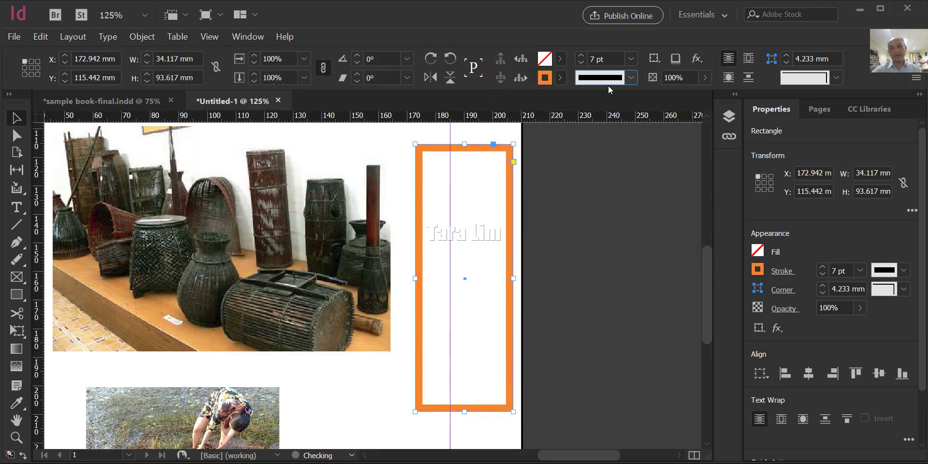
{"action": "left_click", "coordinate": [559, 79]}
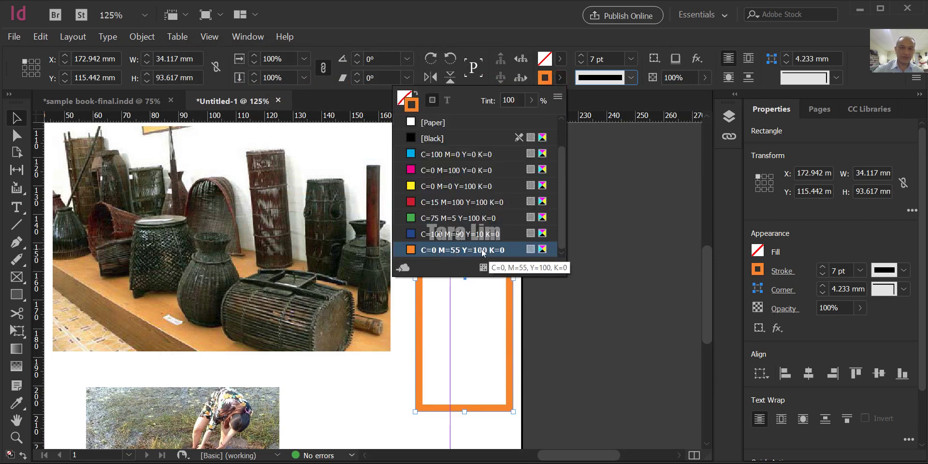
{"action": "left_click", "coordinate": [588, 97]}
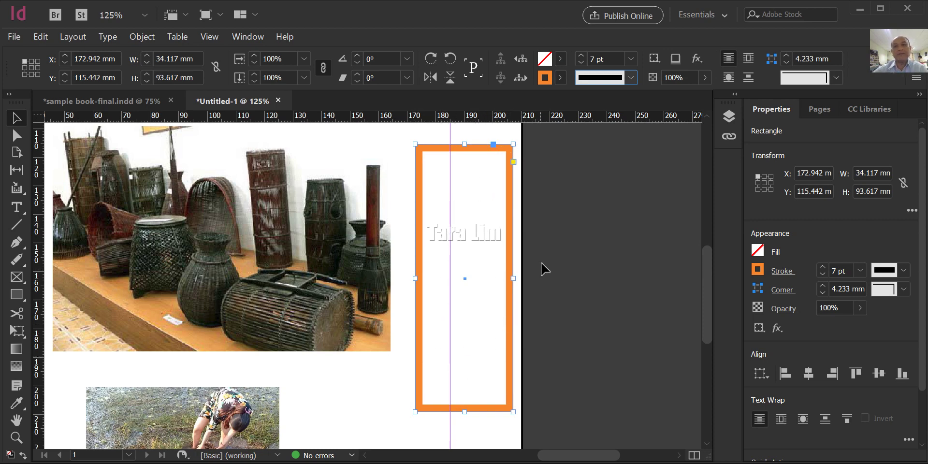
Try cyan, magenta and yellow as the rectangle's fill and settle on the red C=15 M=100 Y=100 K=0 swatch
{"action": "left_click", "coordinate": [561, 60]}
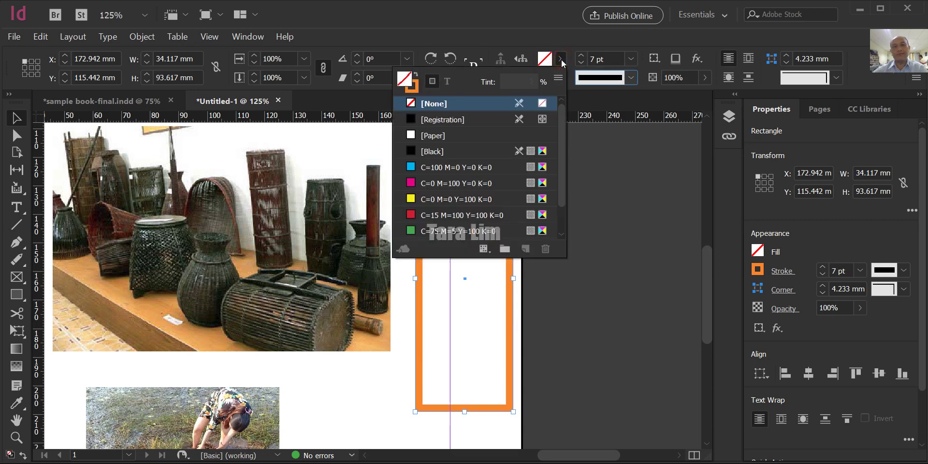
{"action": "left_click", "coordinate": [433, 169]}
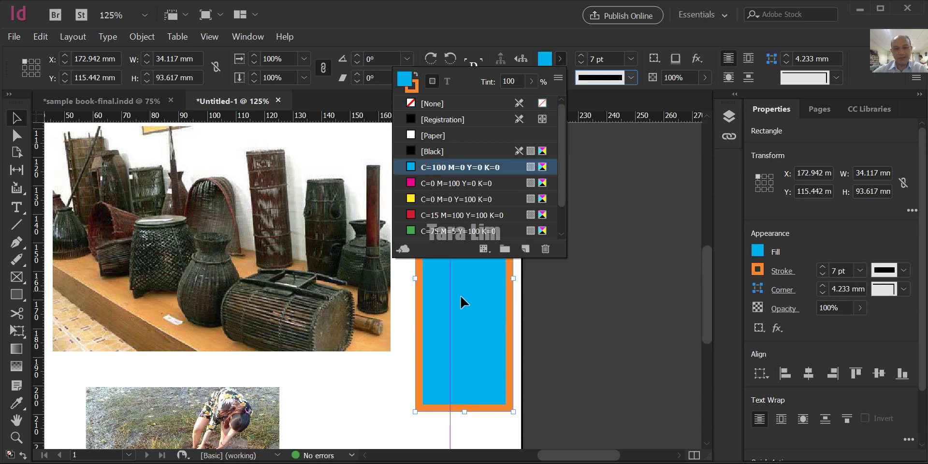
{"action": "left_click", "coordinate": [437, 183]}
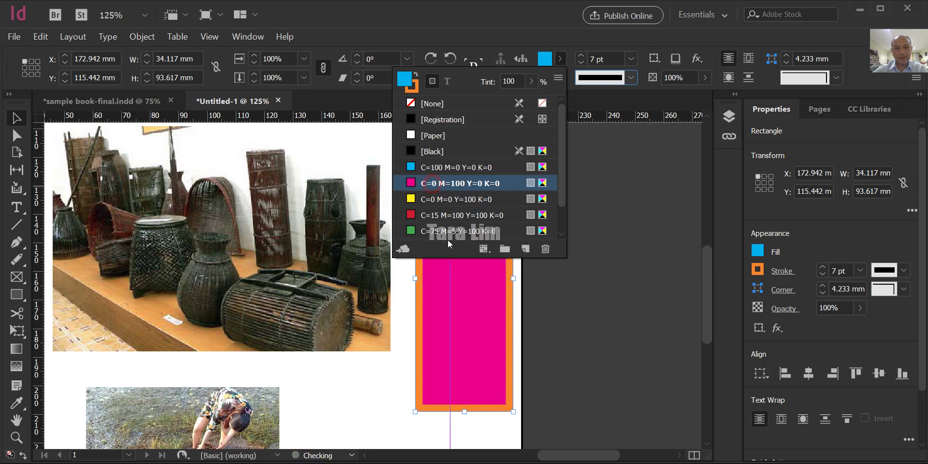
{"action": "left_click", "coordinate": [437, 199]}
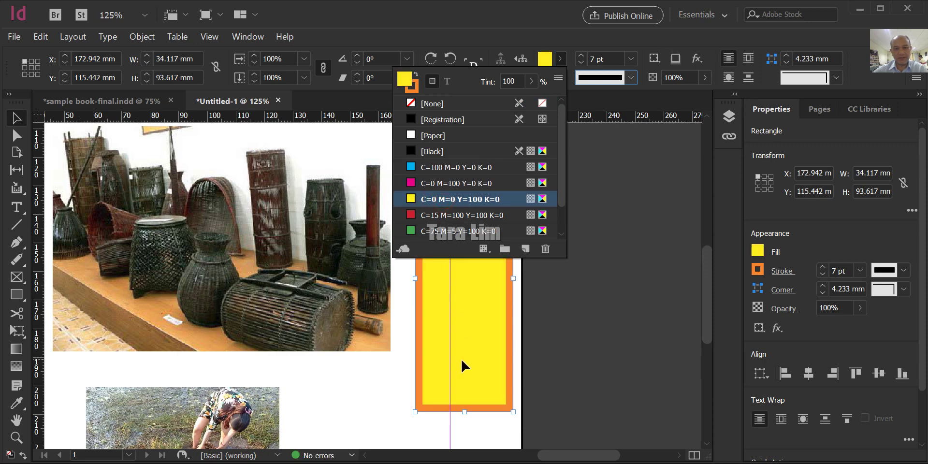
{"action": "left_click", "coordinate": [432, 216]}
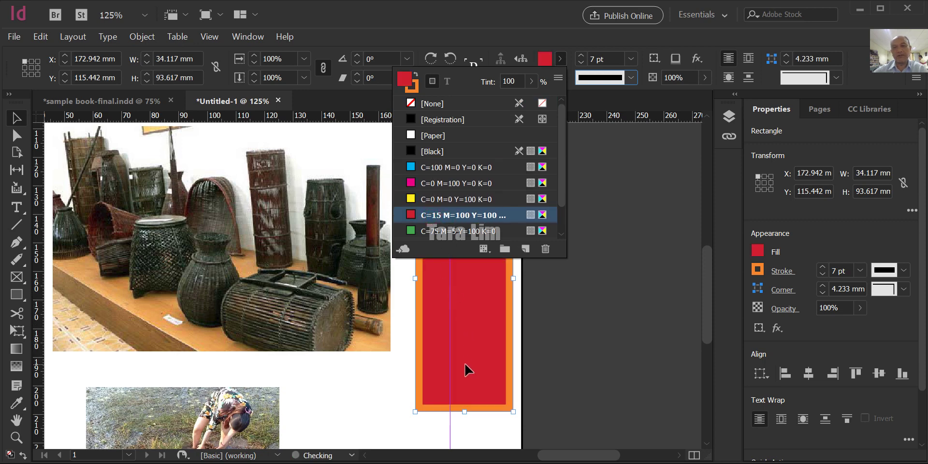
{"action": "left_click", "coordinate": [548, 33]}
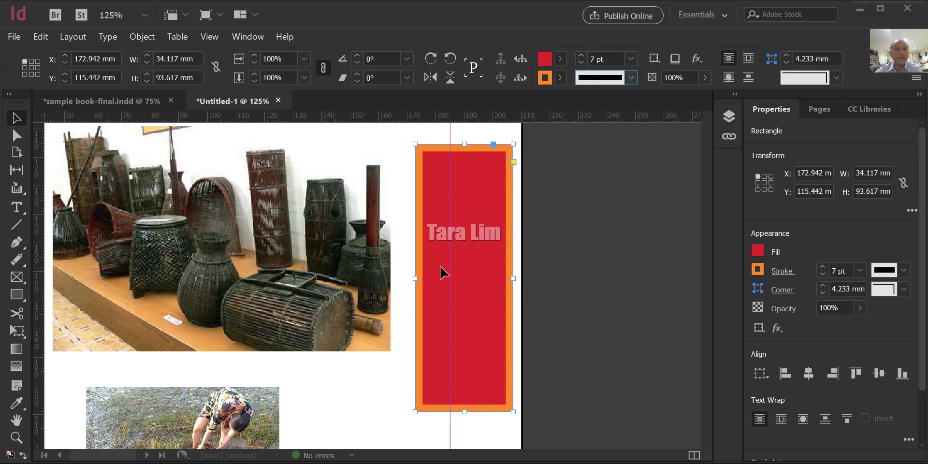
Delete the red rectangle with the orange outline and select the picture of the baskets
{"action": "scroll", "coordinate": [423, 338], "scroll_direction": "down", "scroll_amount": 2}
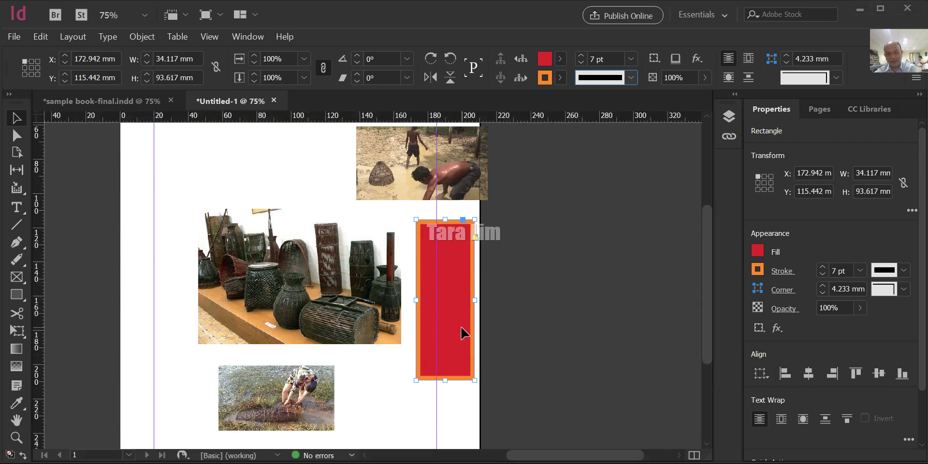
{"action": "key", "text": "Delete"}
{"action": "left_click", "coordinate": [364, 309]}
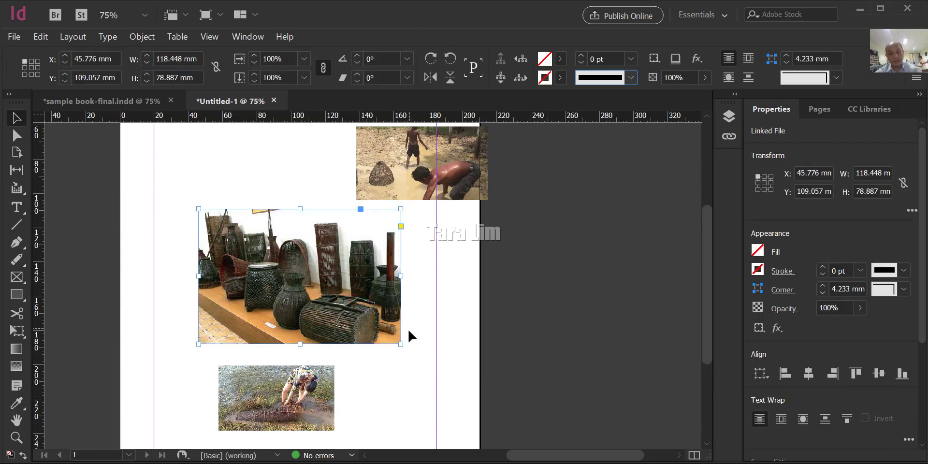
Move the picture of the men fishing in muddy water to X 87.46 mm, Y 30 mm, inside the page margins
{"action": "scroll", "coordinate": [407, 325], "scroll_direction": "up", "scroll_amount": 3}
{"action": "scroll", "coordinate": [408, 320], "scroll_direction": "down", "scroll_amount": 1}
{"action": "left_click_drag", "start_coordinate": [422, 220], "coordinate": [334, 166]}
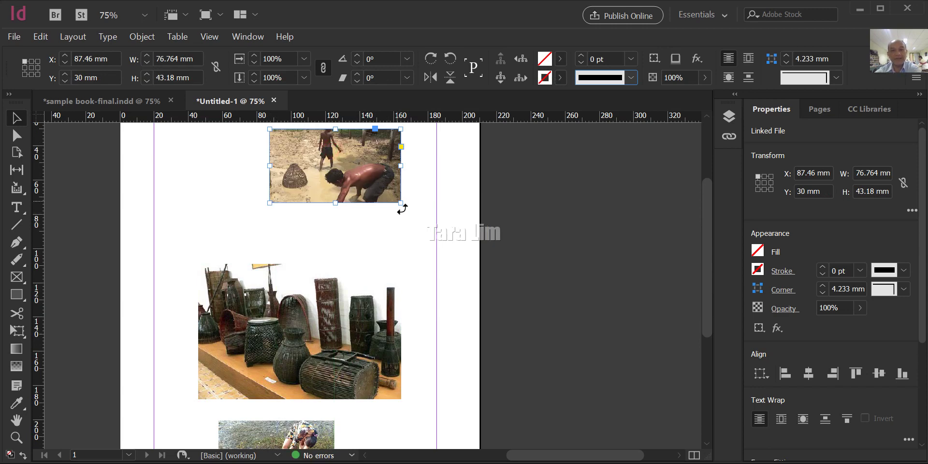
Open the stroke colour swatches for the fishing picture
{"action": "scroll", "coordinate": [415, 179], "scroll_direction": "up", "scroll_amount": 2}
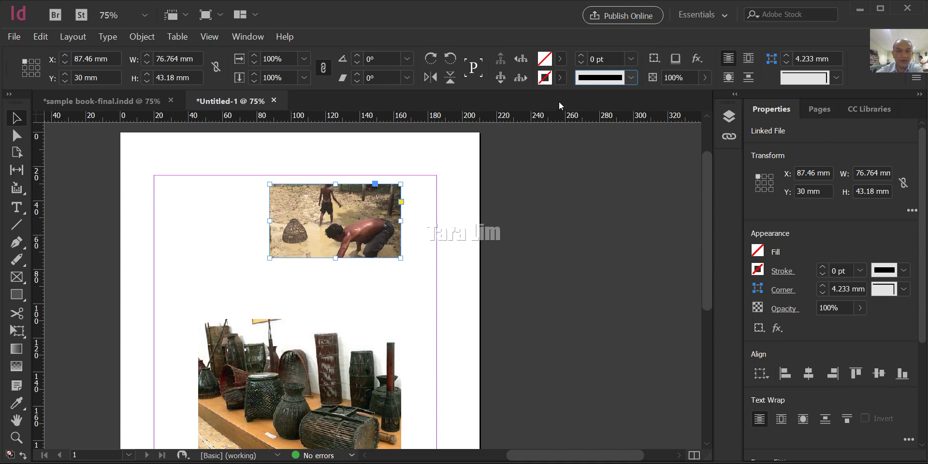
{"action": "left_click", "coordinate": [559, 78]}
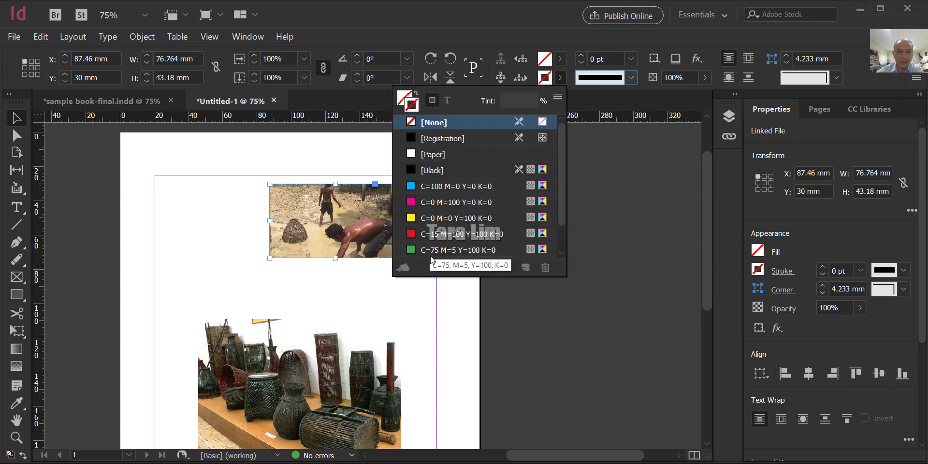
Apply an orange C=0 M=55 Y=100 K=0 stroke to the selected upper image frame
{"action": "scroll", "coordinate": [447, 239], "scroll_direction": "down", "scroll_amount": 1}
{"action": "left_click", "coordinate": [450, 249]}
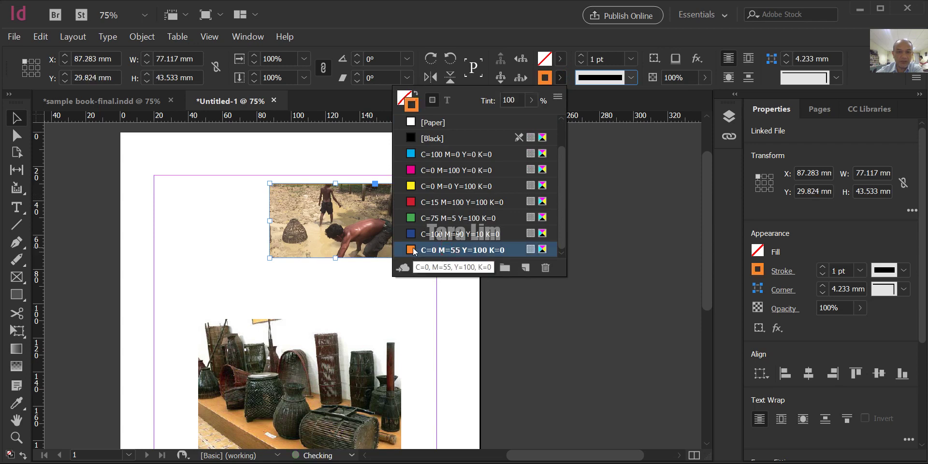
{"action": "left_click", "coordinate": [608, 161]}
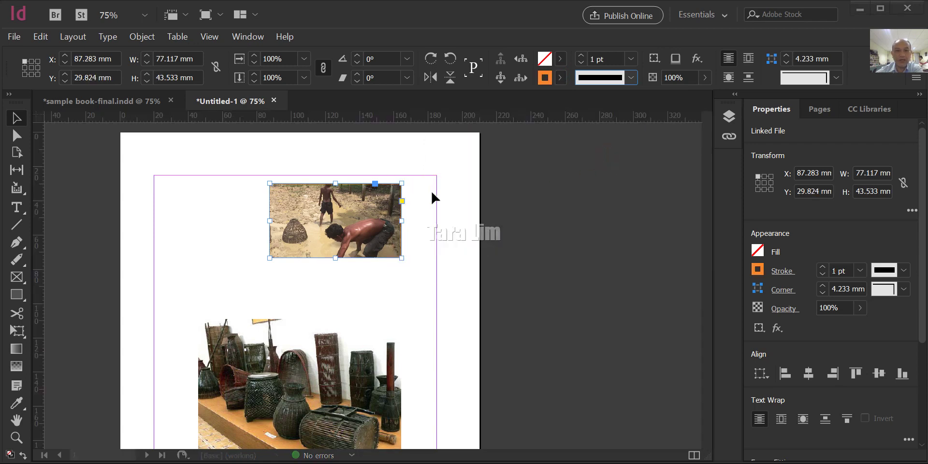
Increase the stroke weight of the upper image frame to 3 pt, trying 2 pt first
{"action": "left_click", "coordinate": [630, 59]}
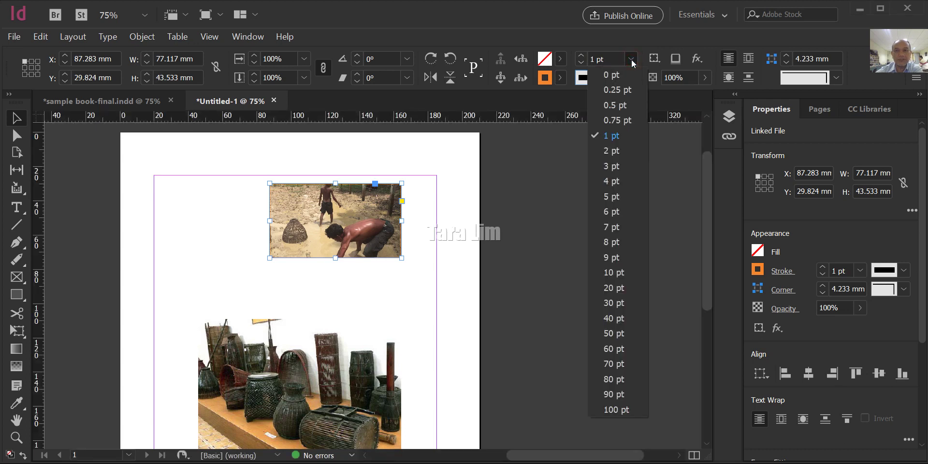
{"action": "left_click", "coordinate": [612, 151]}
{"action": "left_click", "coordinate": [630, 59]}
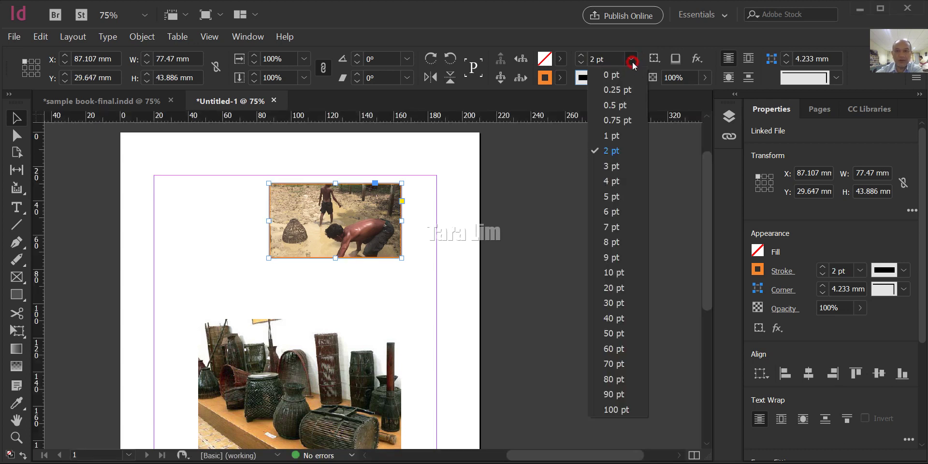
{"action": "left_click", "coordinate": [608, 168]}
{"action": "left_click", "coordinate": [459, 248]}
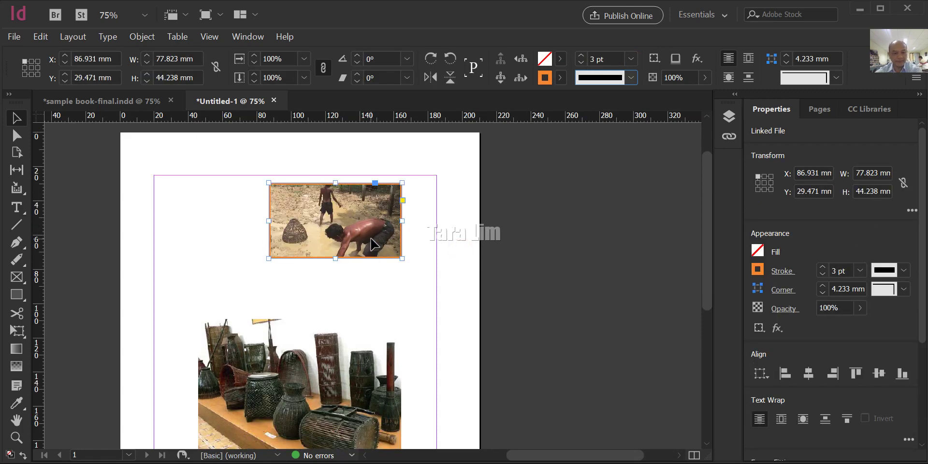
{"action": "scroll", "coordinate": [372, 244], "scroll_direction": "up", "scroll_amount": 1}
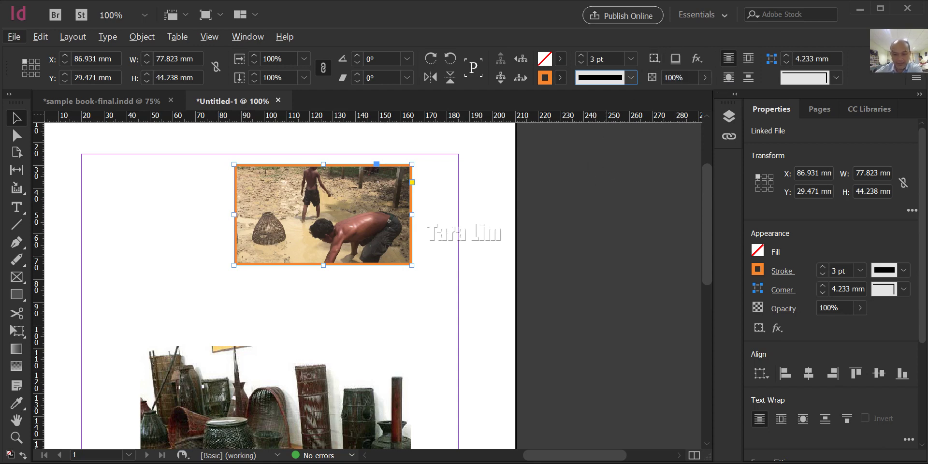
{"action": "key", "text": "ctrl+alt+m"}
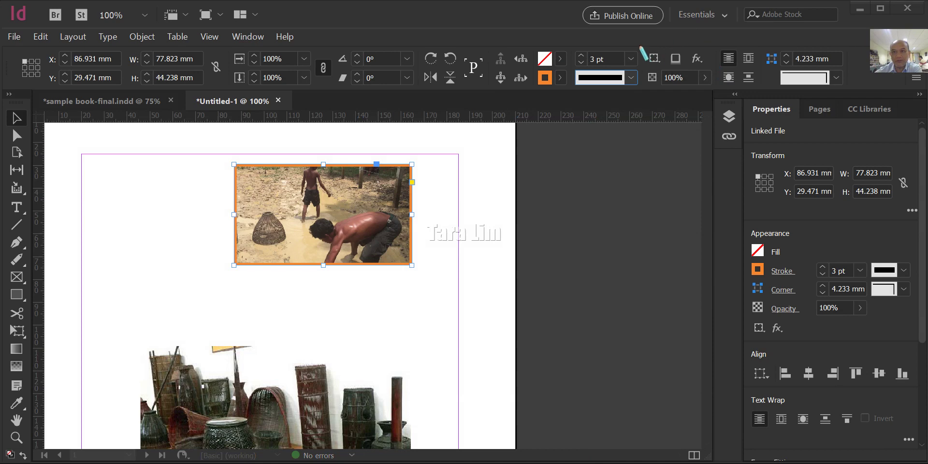
{"action": "left_click_drag", "start_coordinate": [637, 45], "coordinate": [720, 89]}
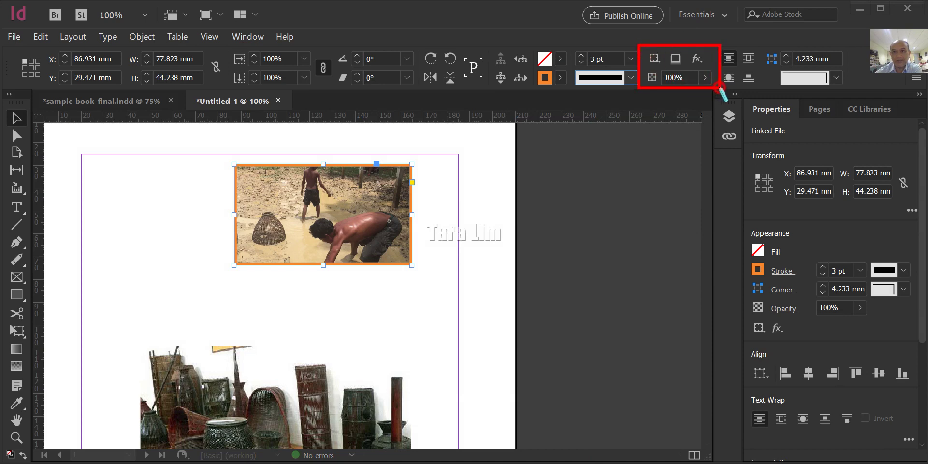
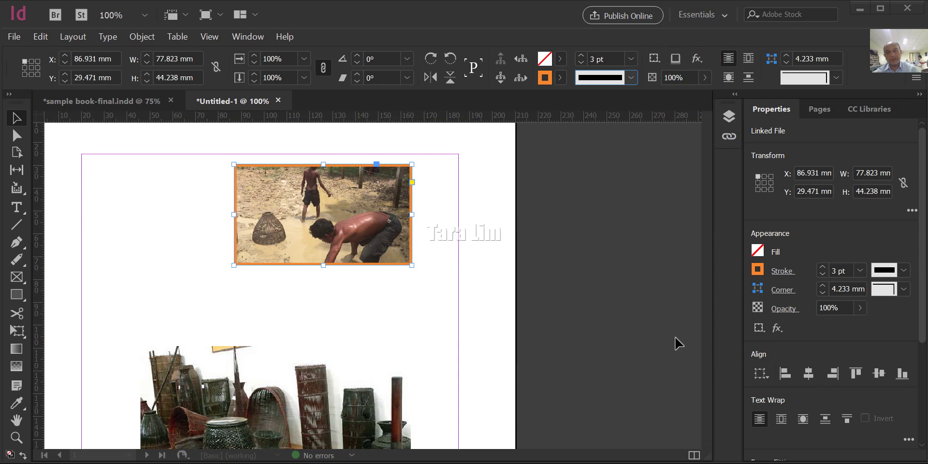
Try the Stroke and Fill effect targets for the upper image, and return the target to Object
{"action": "left_click", "coordinate": [656, 59]}
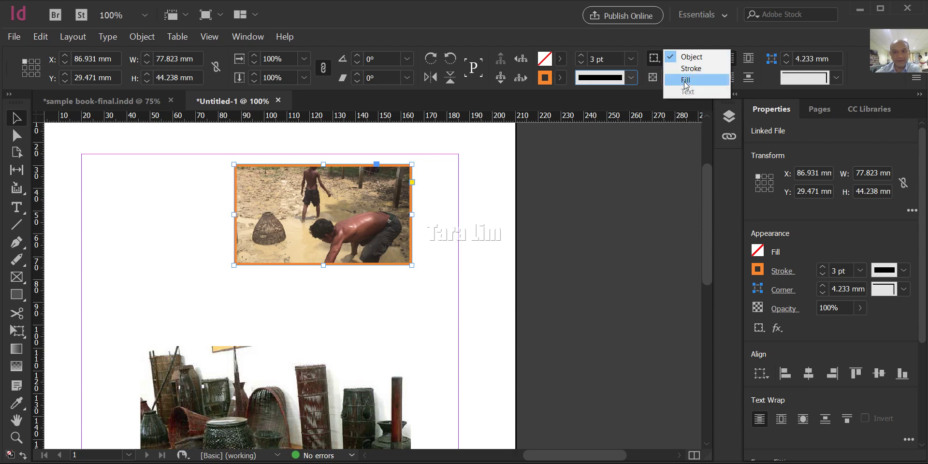
{"action": "left_click", "coordinate": [676, 68]}
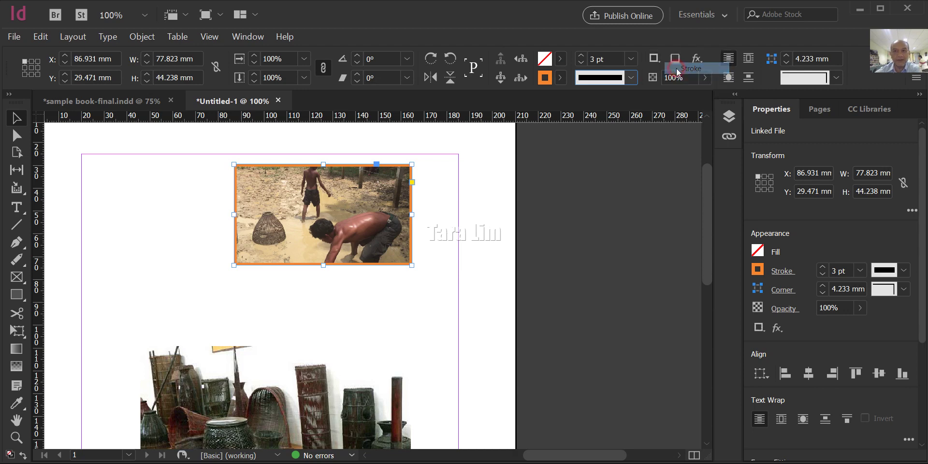
{"action": "left_click", "coordinate": [675, 59]}
{"action": "left_click", "coordinate": [677, 81]}
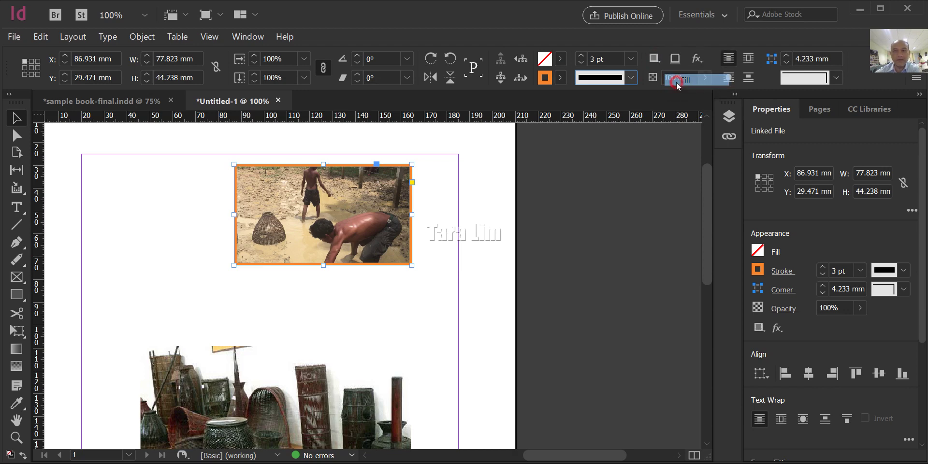
{"action": "left_click", "coordinate": [677, 82]}
{"action": "left_click", "coordinate": [676, 58]}
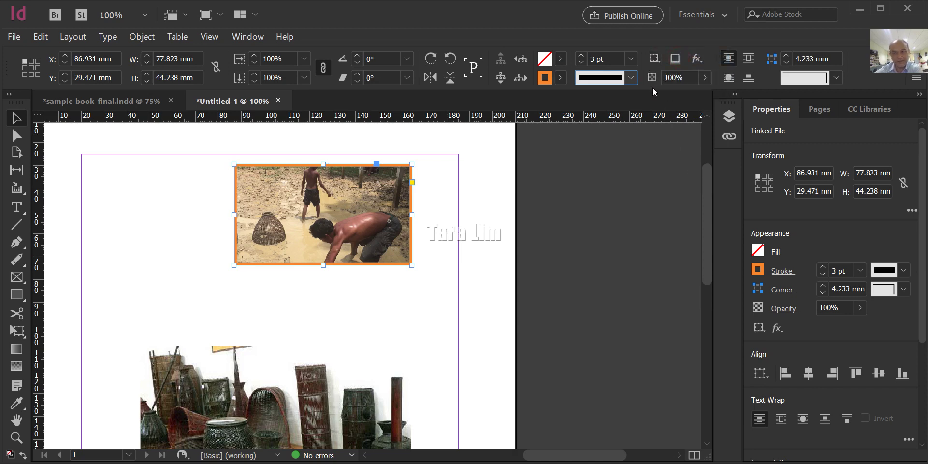
{"action": "left_click", "coordinate": [654, 59]}
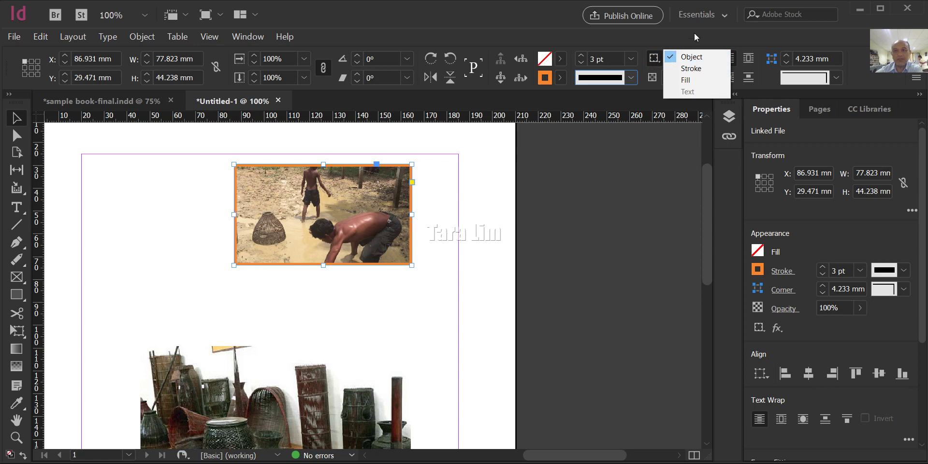
{"action": "left_click", "coordinate": [681, 57]}
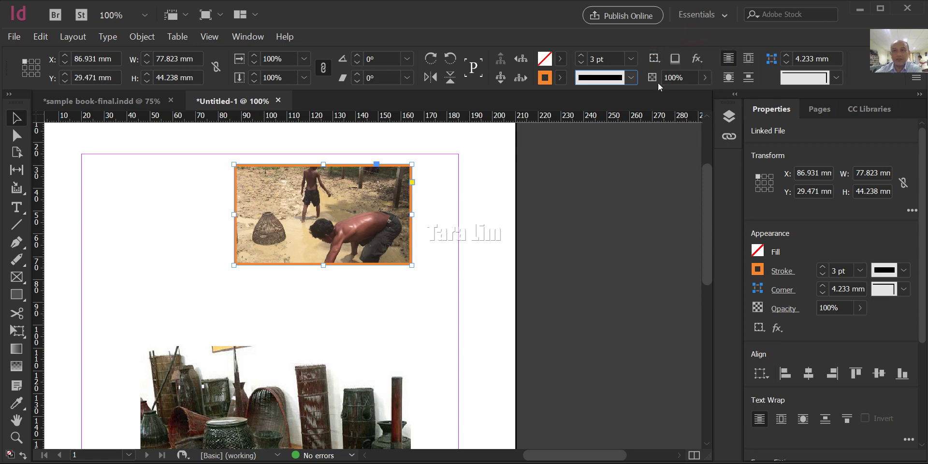
Try the default drop shadow on the upper image and remove it again
{"action": "left_click", "coordinate": [675, 58]}
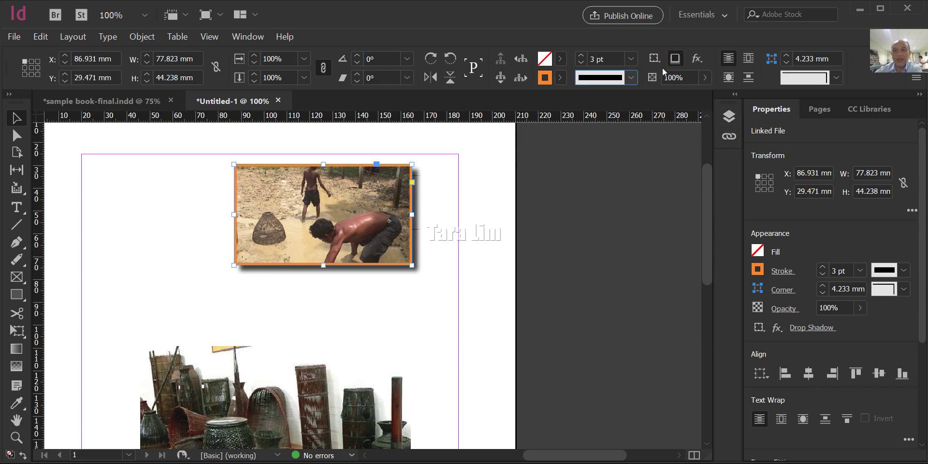
{"action": "left_click", "coordinate": [675, 58]}
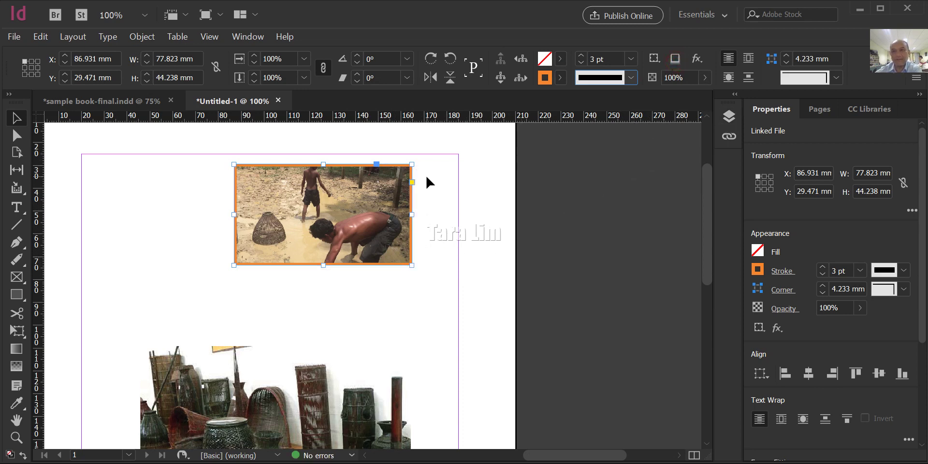
Open the Transparency effect settings for the upper image and move the dialog clear of the picture
{"action": "left_click", "coordinate": [697, 62]}
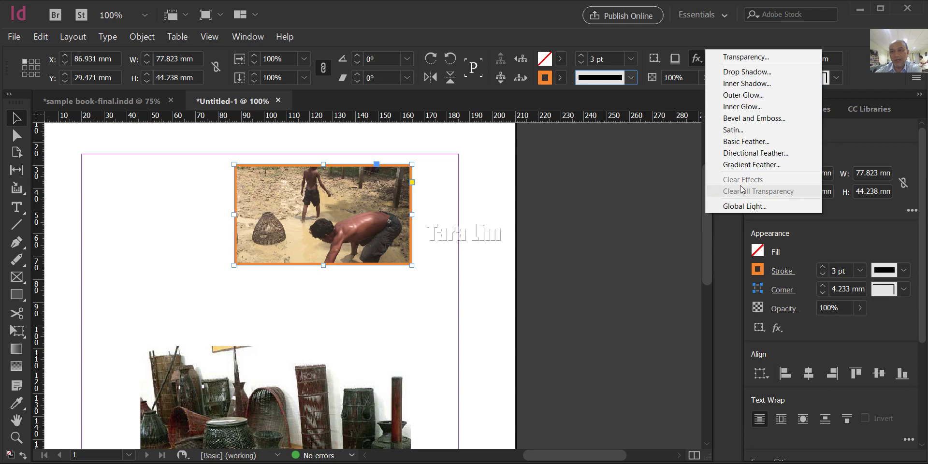
{"action": "left_click", "coordinate": [746, 57]}
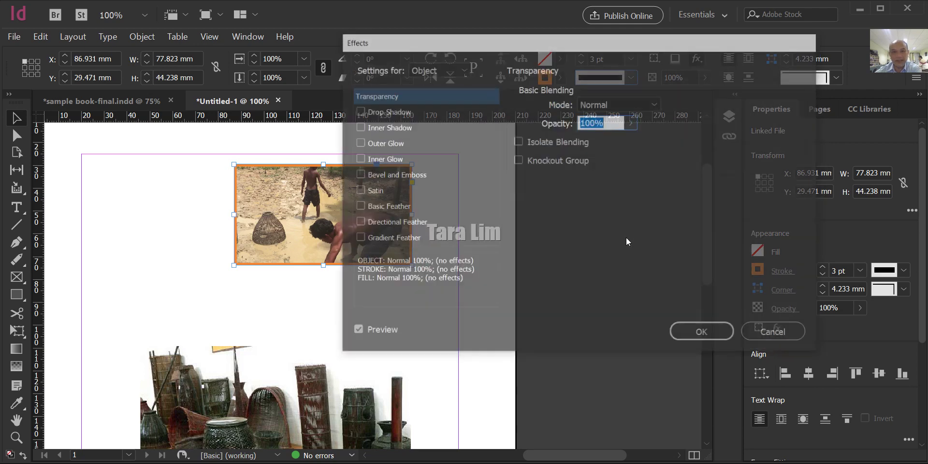
{"action": "left_click_drag", "start_coordinate": [564, 48], "coordinate": [692, 46]}
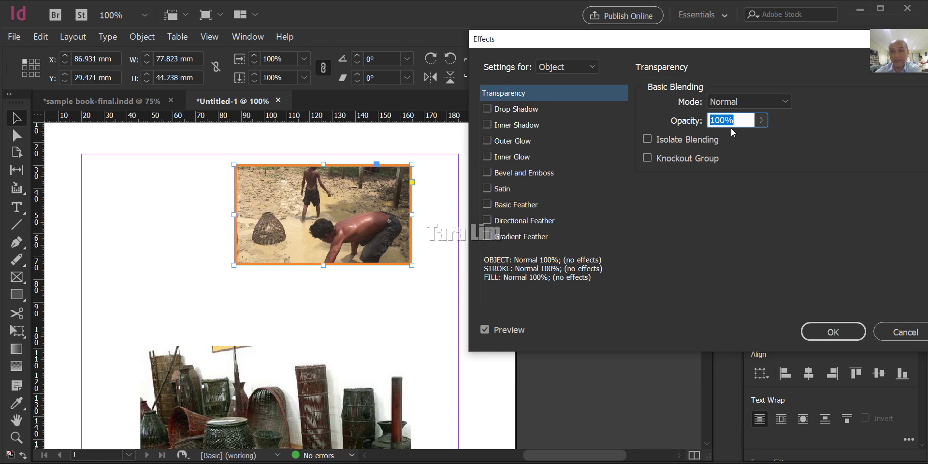
Try an object opacity of 38% on the upper image and restore it to 100%
{"action": "left_click", "coordinate": [761, 120]}
{"action": "left_click", "coordinate": [714, 139]}
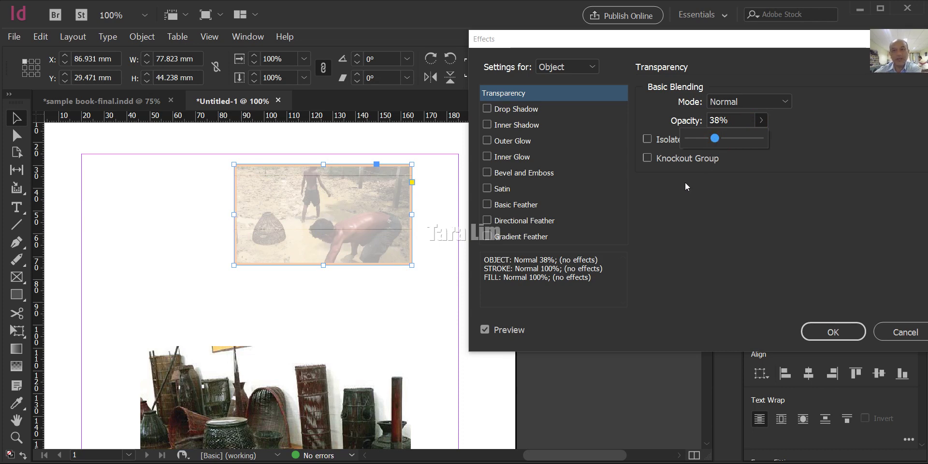
{"action": "left_click_drag", "start_coordinate": [716, 141], "coordinate": [777, 140]}
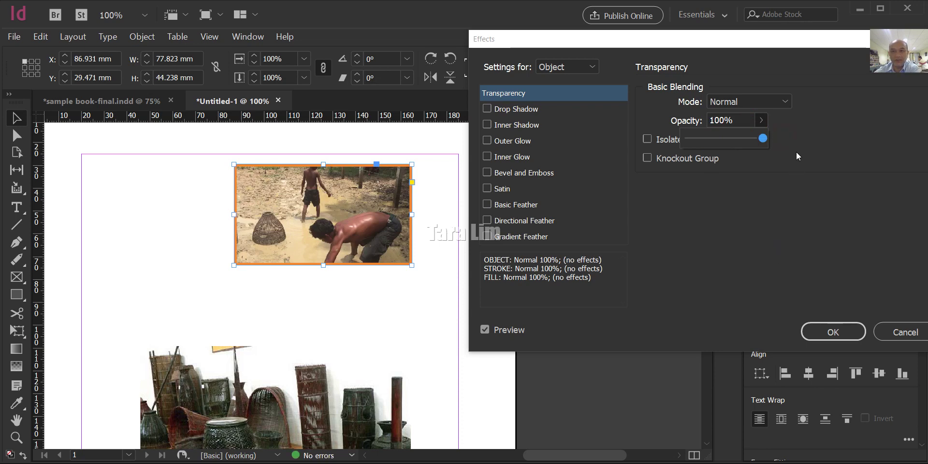
{"action": "left_click", "coordinate": [799, 130]}
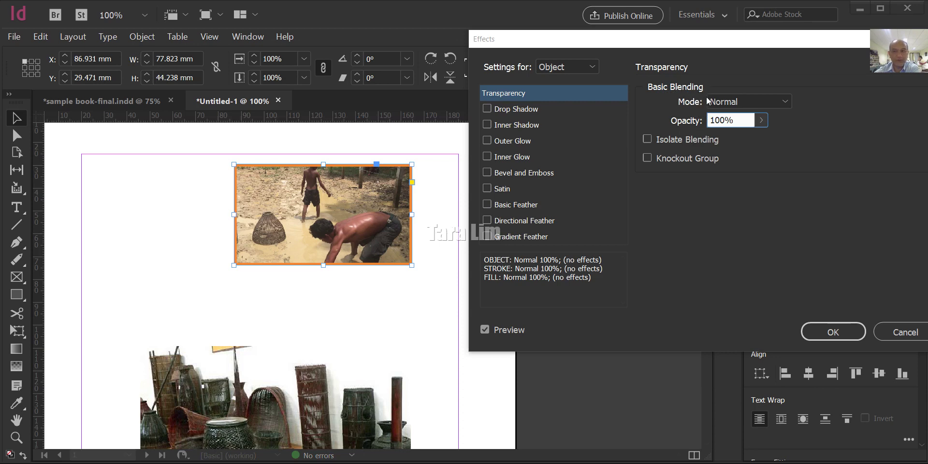
Try the Screen and Lighten blending modes on the upper image and return the mode to Normal
{"action": "left_click", "coordinate": [785, 100]}
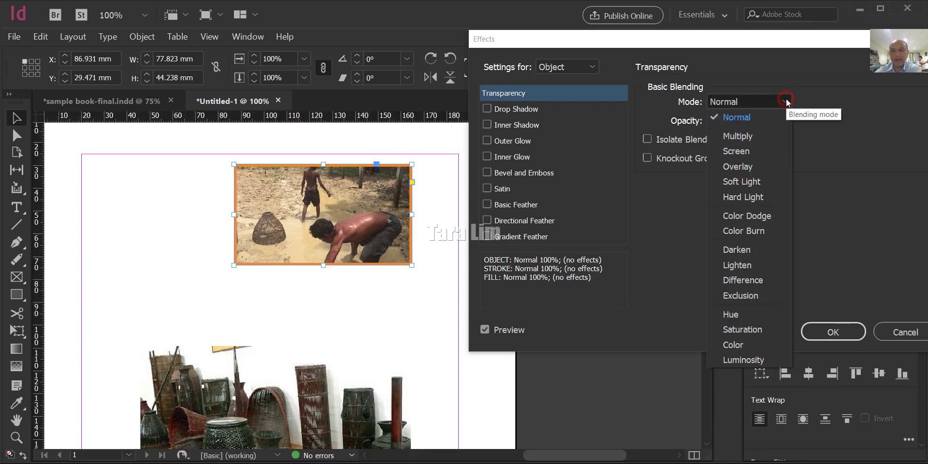
{"action": "left_click", "coordinate": [740, 152]}
{"action": "left_click", "coordinate": [734, 102]}
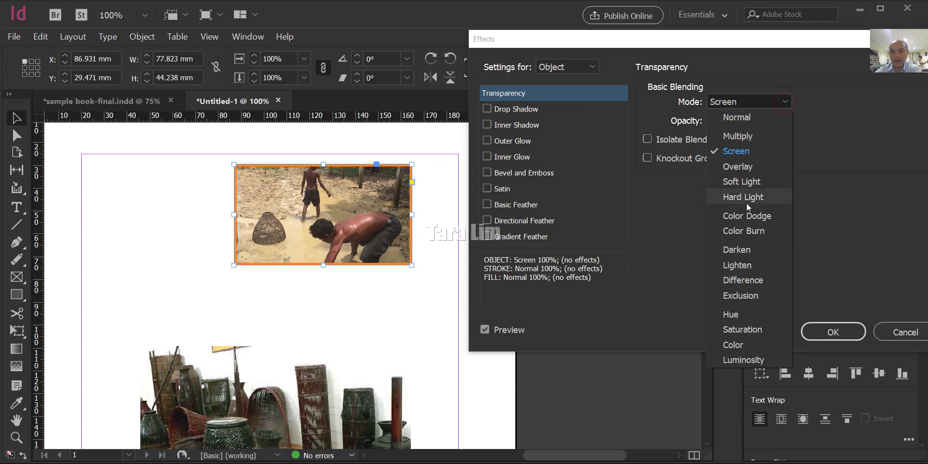
{"action": "left_click", "coordinate": [741, 268]}
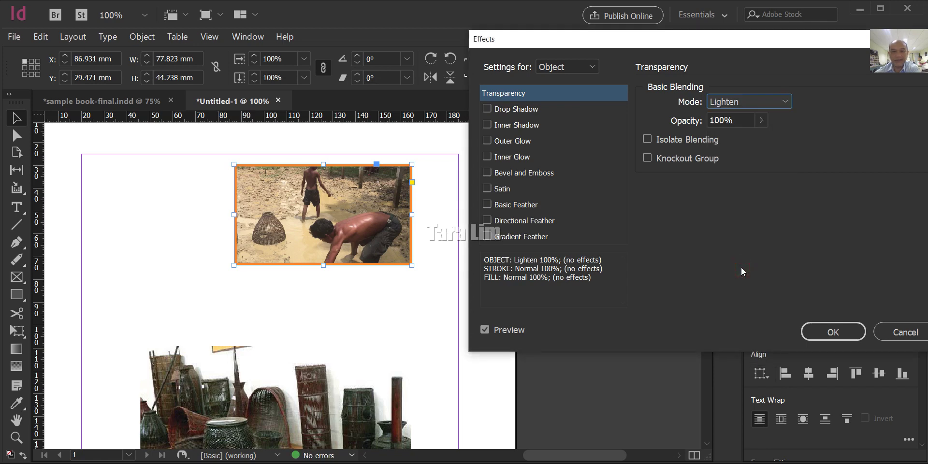
{"action": "left_click", "coordinate": [781, 104]}
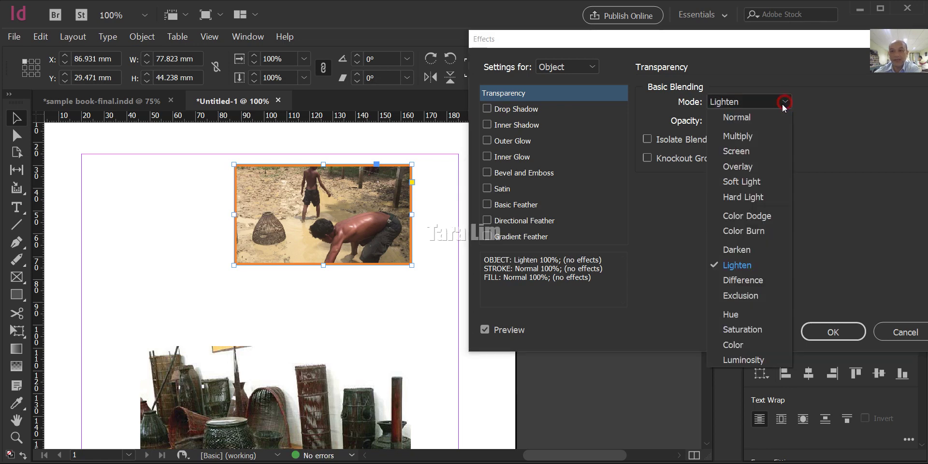
{"action": "left_click", "coordinate": [744, 120]}
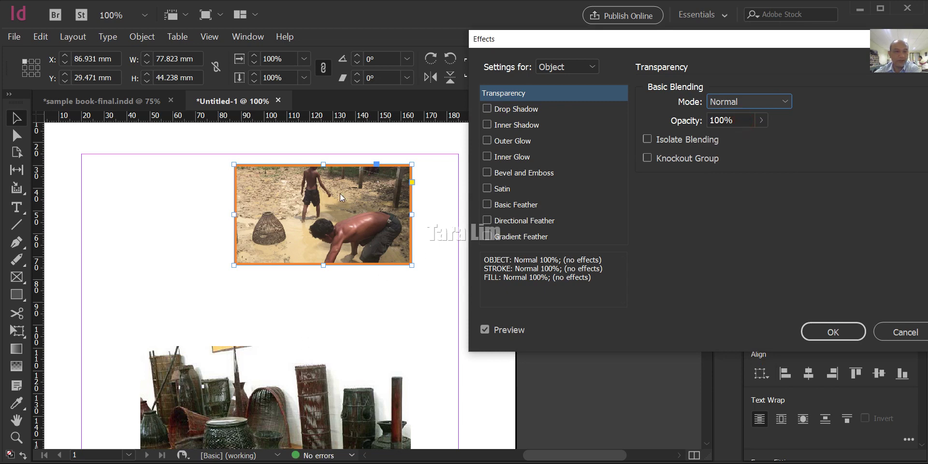
{"action": "left_click", "coordinate": [265, 338]}
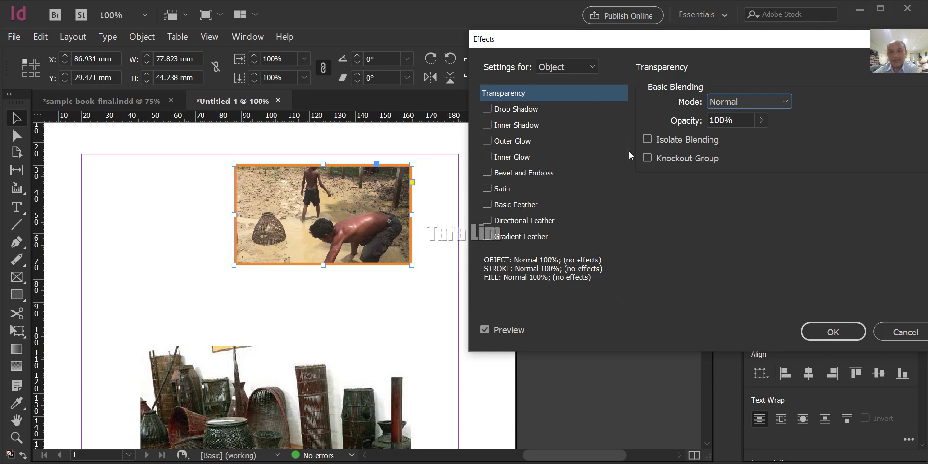
{"action": "left_click", "coordinate": [648, 141]}
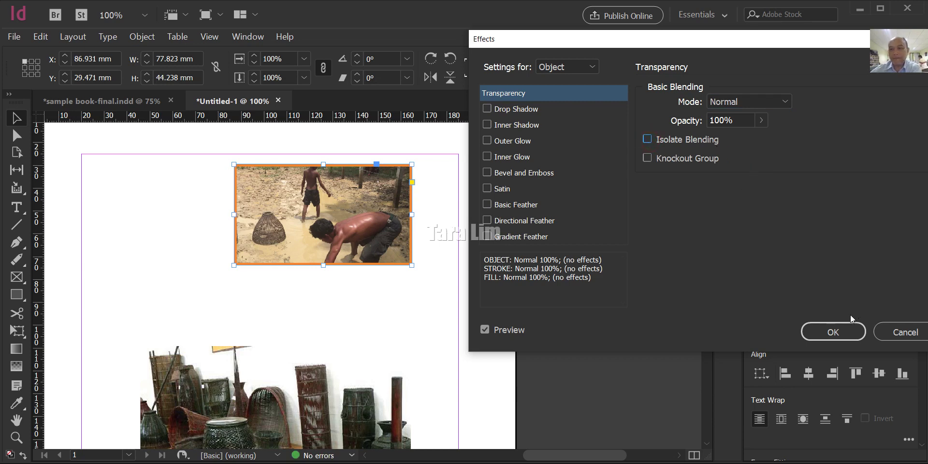
Try the Drop Shadow effect with its default settings in the Effects dialog and turn it off again
{"action": "left_click_drag", "start_coordinate": [824, 43], "coordinate": [796, 40]}
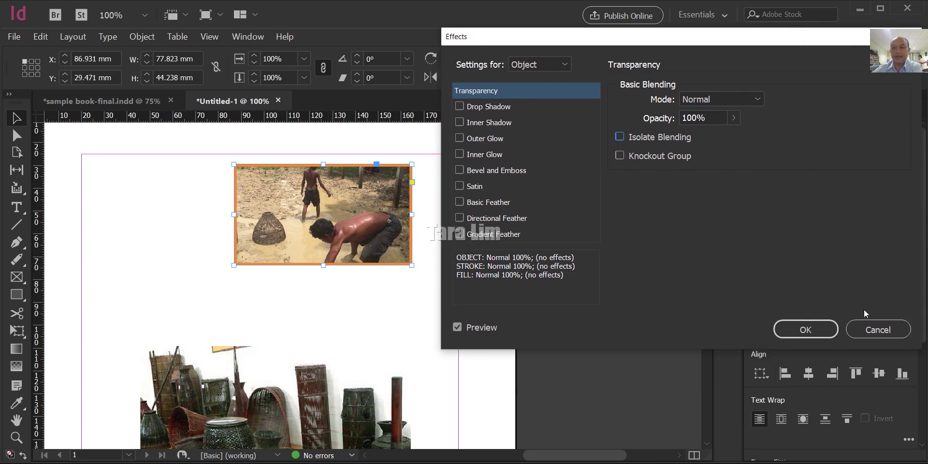
{"action": "left_click_drag", "start_coordinate": [783, 39], "coordinate": [750, 51]}
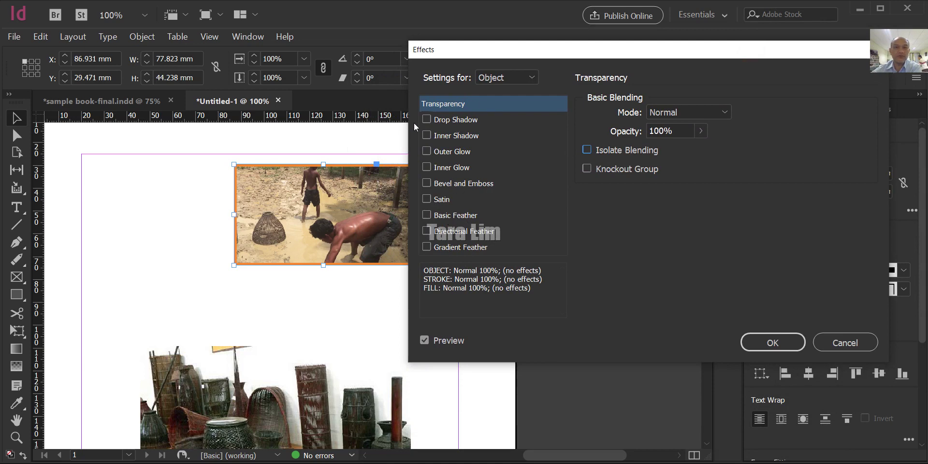
{"action": "left_click", "coordinate": [463, 120]}
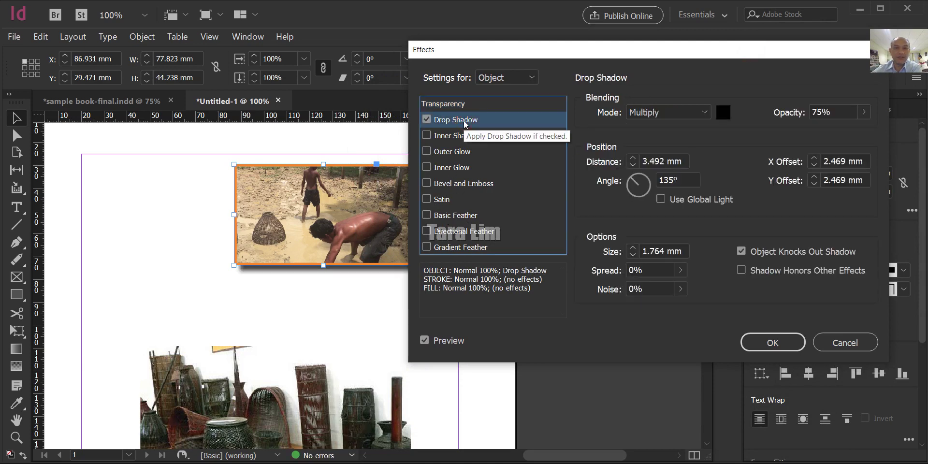
{"action": "left_click", "coordinate": [450, 105]}
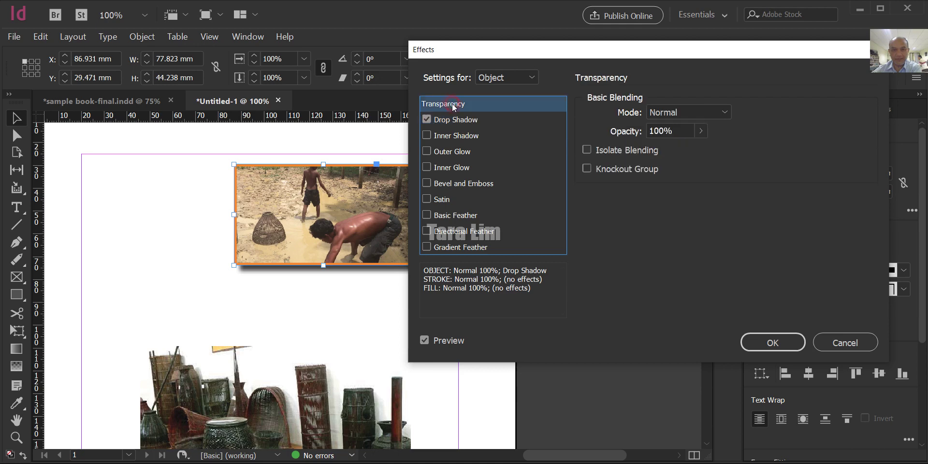
{"action": "left_click", "coordinate": [426, 119]}
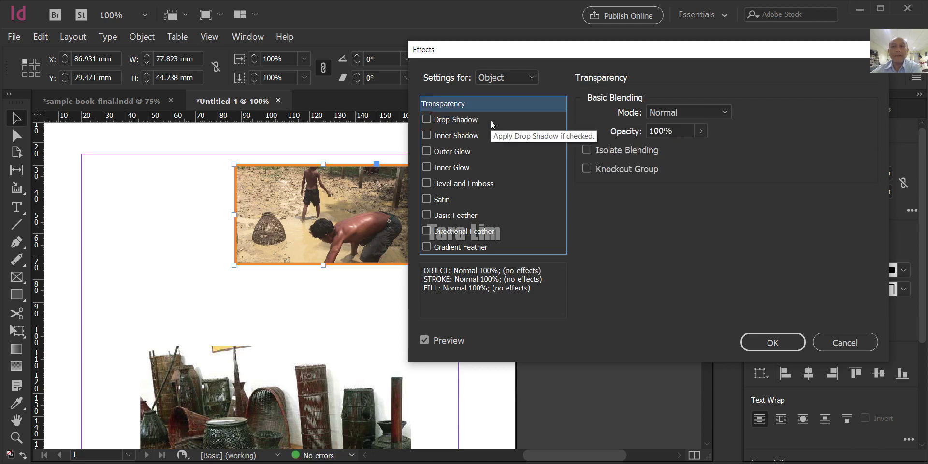
Try Drop Shadow on the upper image, view its settings with the dialog clear of the picture, and turn it off
{"action": "left_click", "coordinate": [427, 120]}
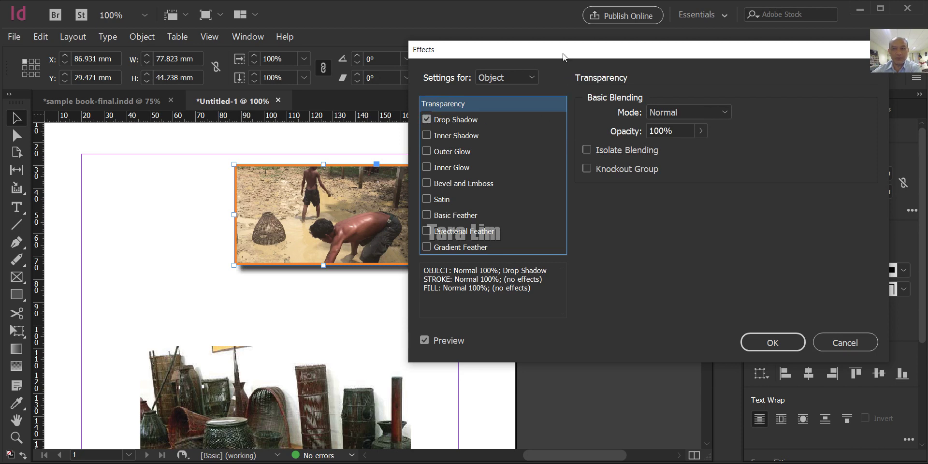
{"action": "left_click_drag", "start_coordinate": [563, 53], "coordinate": [631, 54]}
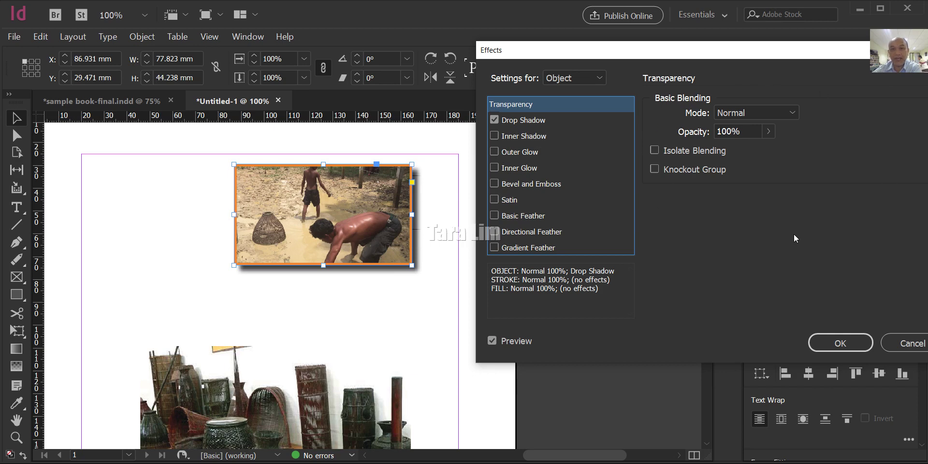
{"action": "left_click_drag", "start_coordinate": [626, 50], "coordinate": [582, 36]}
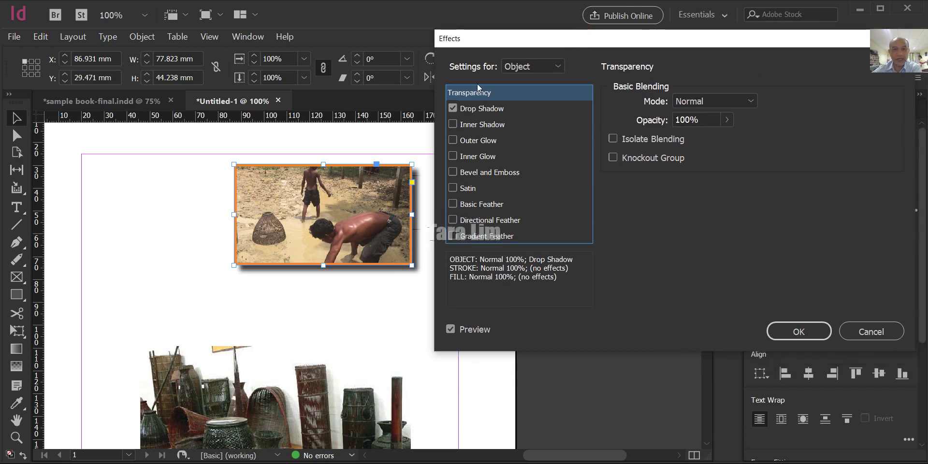
{"action": "left_click", "coordinate": [485, 109]}
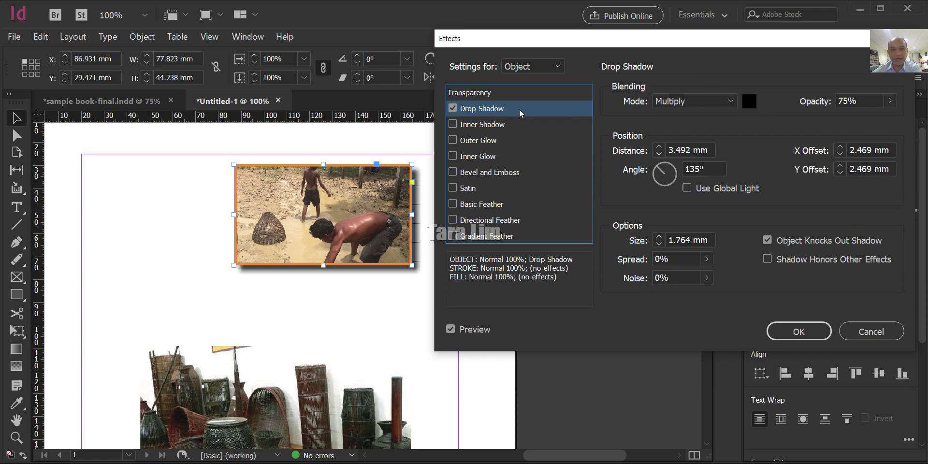
{"action": "left_click", "coordinate": [452, 108]}
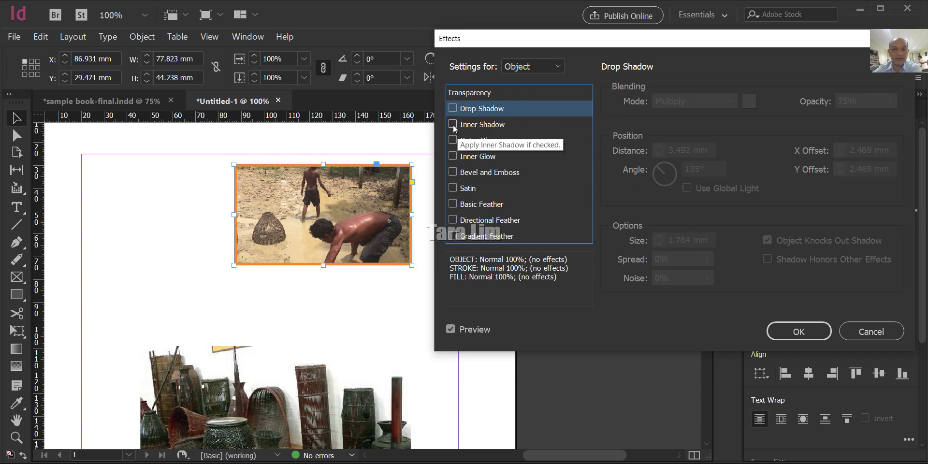
Try the Inner Shadow and Outer Glow effects on the upper image one at a time, turning each off again
{"action": "left_click", "coordinate": [473, 125]}
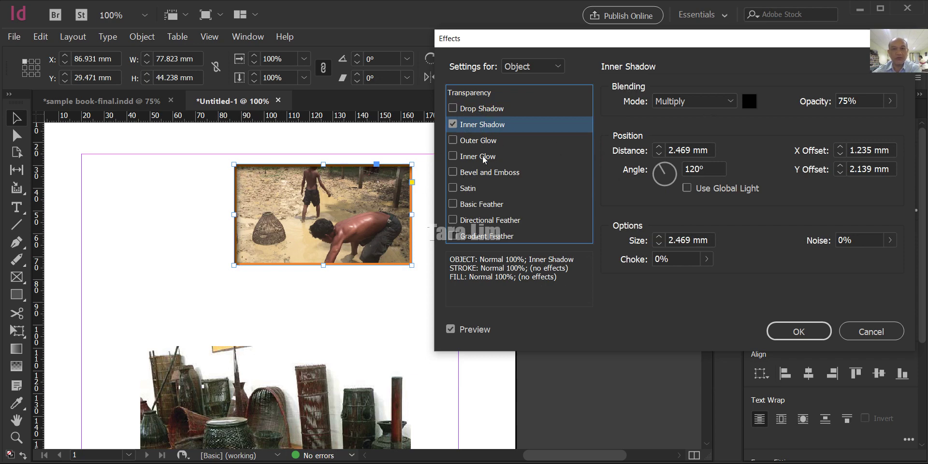
{"action": "left_click", "coordinate": [452, 124]}
{"action": "left_click", "coordinate": [474, 141]}
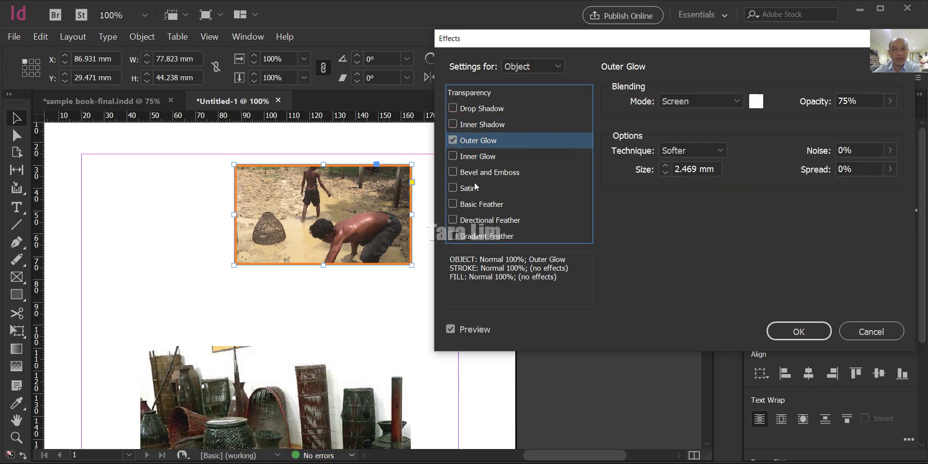
{"action": "left_click", "coordinate": [452, 140]}
Try the Inner Glow and Bevel and Emboss effects on the upper image one at a time, turning each off again
{"action": "left_click", "coordinate": [452, 156]}
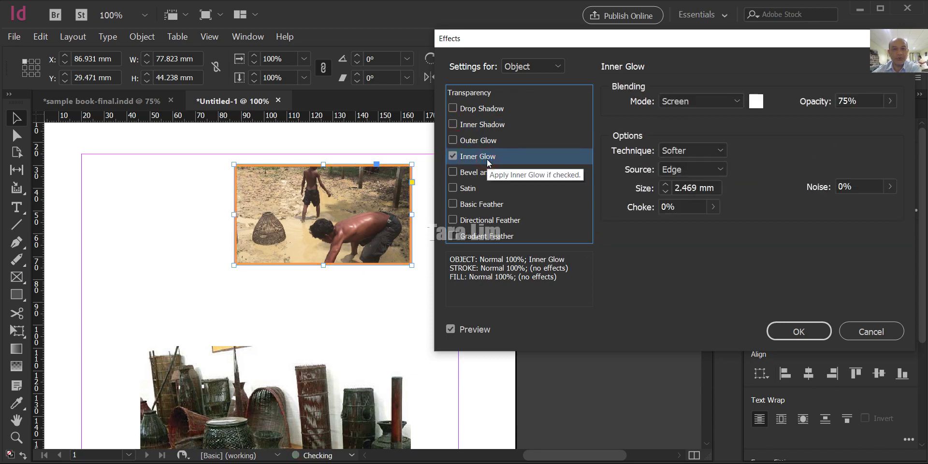
{"action": "left_click", "coordinate": [453, 156]}
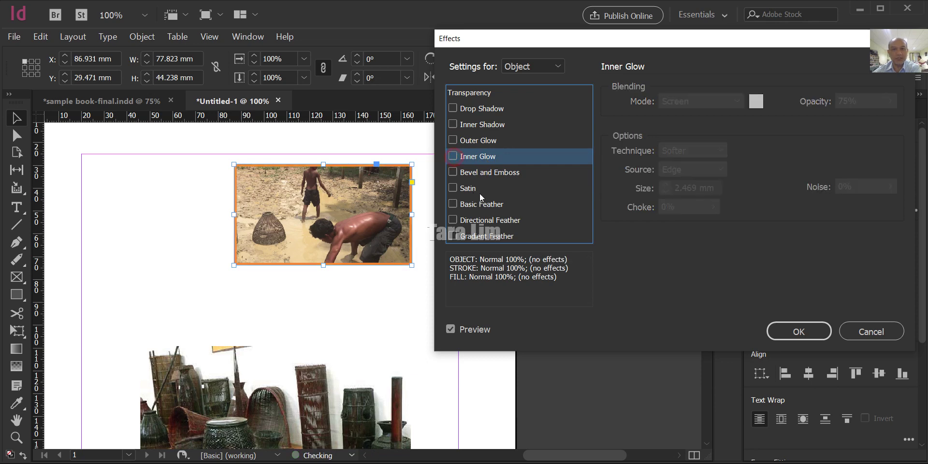
{"action": "left_click", "coordinate": [490, 174]}
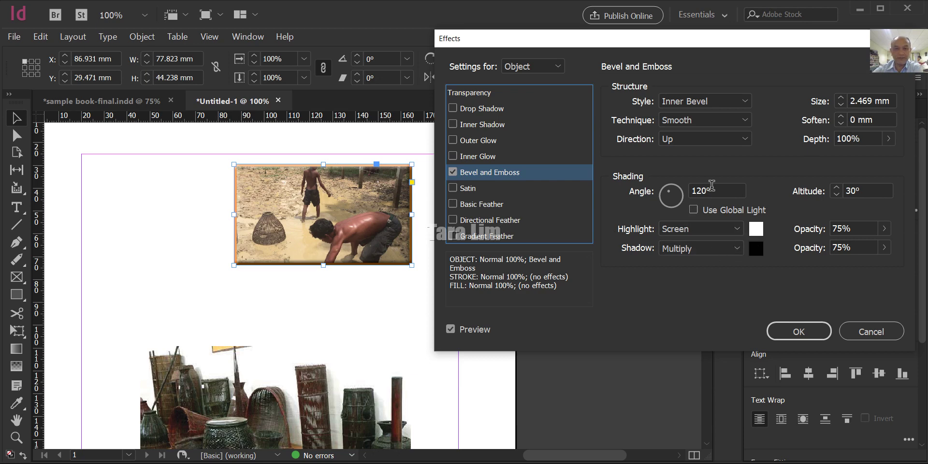
{"action": "left_click", "coordinate": [452, 173]}
Apply the Satin effect to the upper image with the C=0 M=100 Y=0 K=0 swatch and Normal blending mode
{"action": "left_click", "coordinate": [467, 188]}
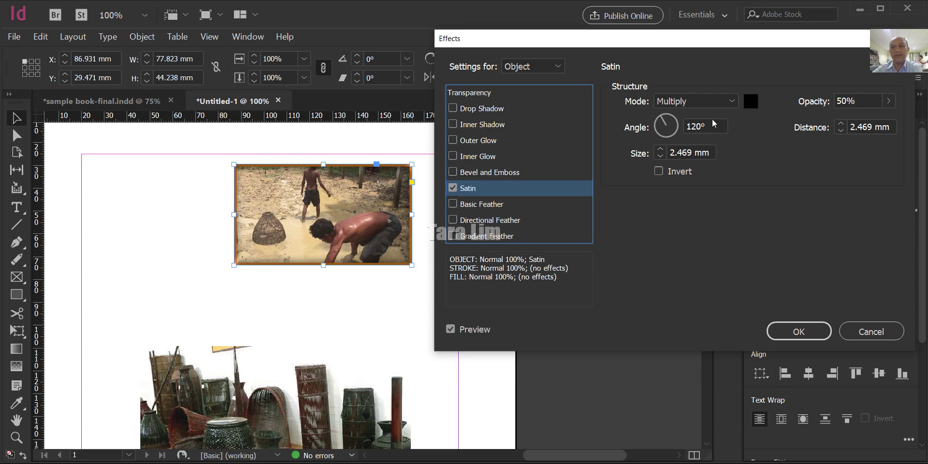
{"action": "left_click", "coordinate": [749, 102]}
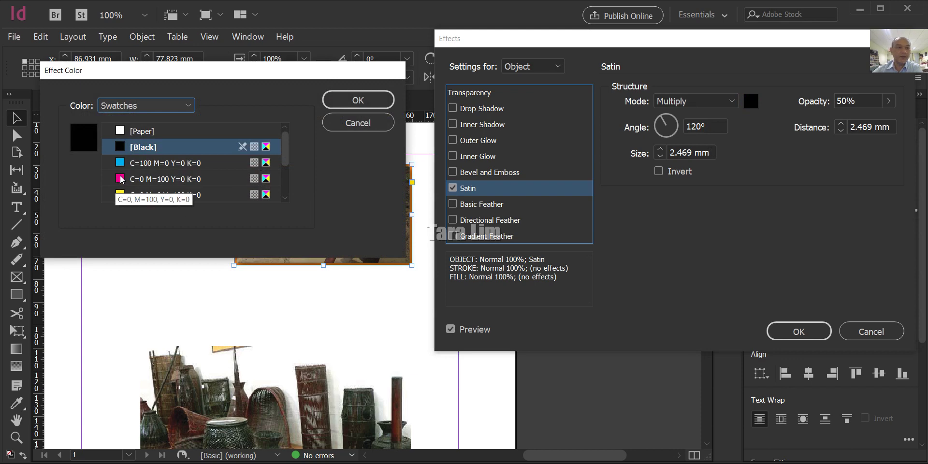
{"action": "left_click", "coordinate": [164, 179]}
{"action": "left_click", "coordinate": [357, 101]}
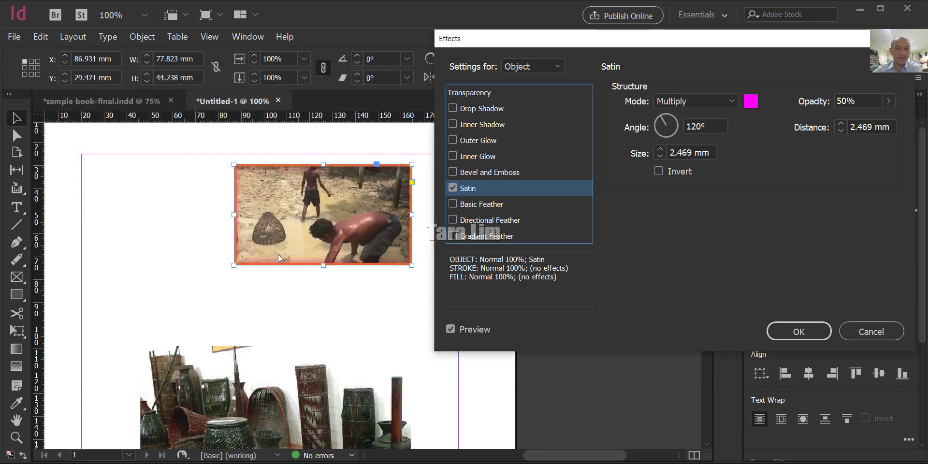
{"action": "left_click", "coordinate": [730, 106]}
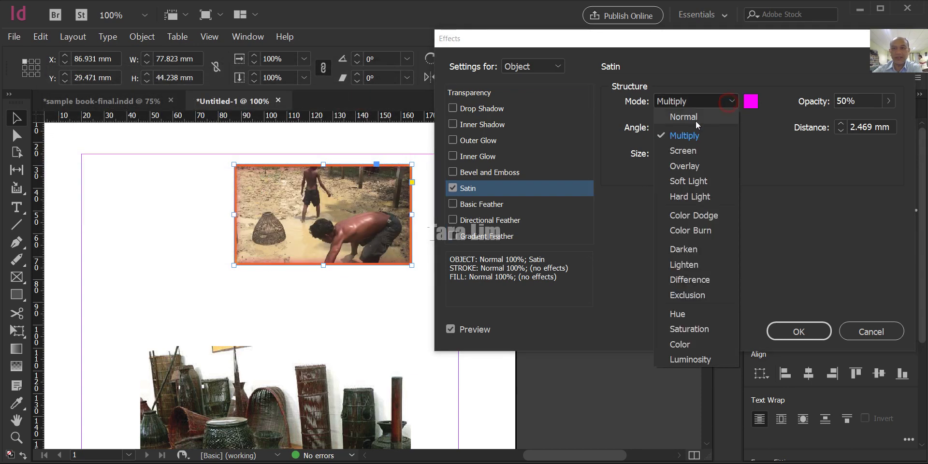
{"action": "left_click", "coordinate": [687, 119]}
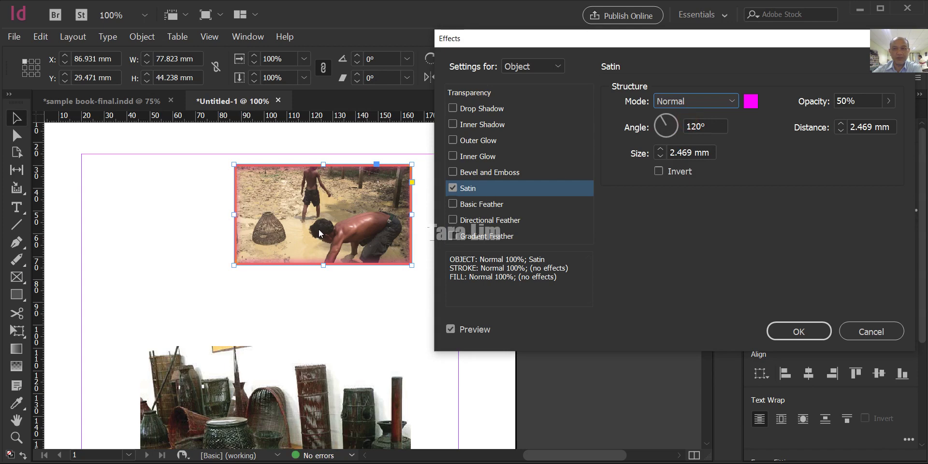
Set the Satin size to 12 mm and try the Invert option, switching it back off
{"action": "left_click", "coordinate": [660, 150]}
{"action": "left_click", "coordinate": [660, 149]}
{"action": "left_click", "coordinate": [660, 149]}
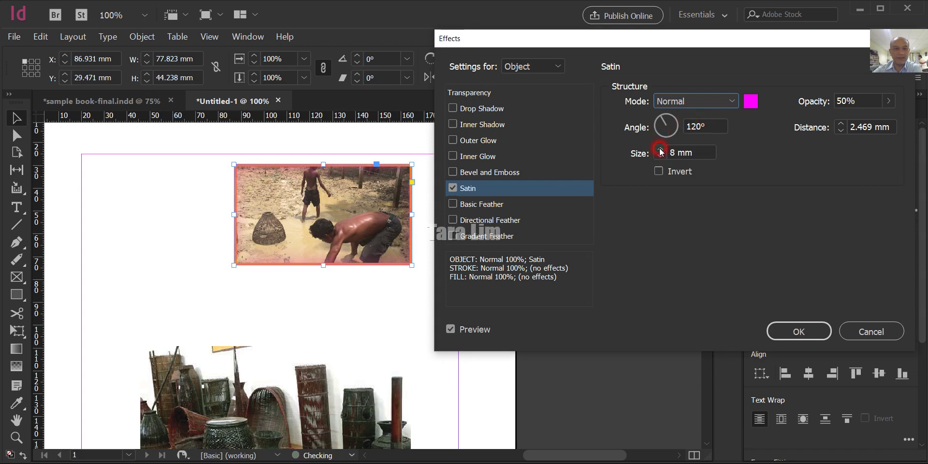
{"action": "left_click", "coordinate": [660, 149]}
{"action": "left_click", "coordinate": [661, 150]}
{"action": "left_click", "coordinate": [660, 149]}
{"action": "left_click", "coordinate": [661, 150]}
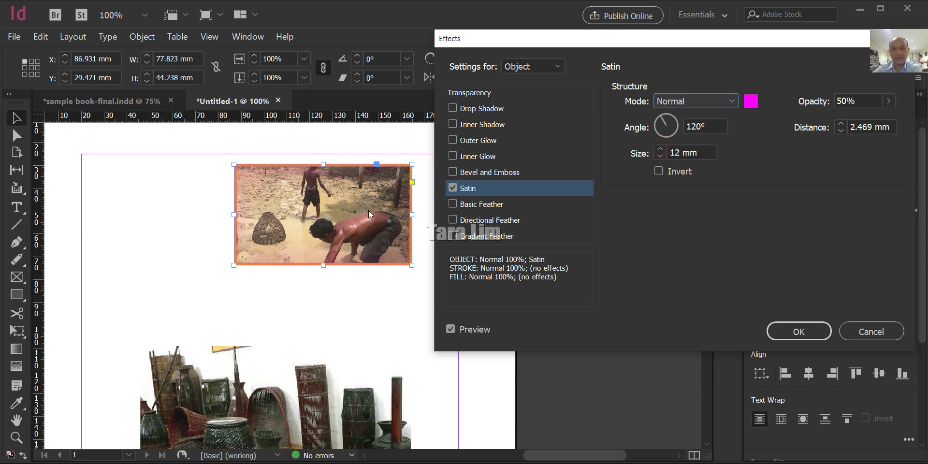
{"action": "left_click", "coordinate": [658, 172]}
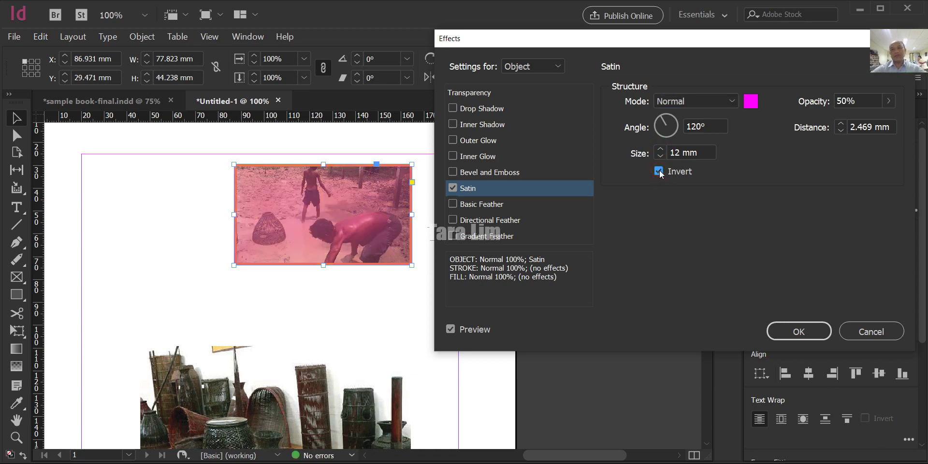
{"action": "left_click", "coordinate": [658, 171]}
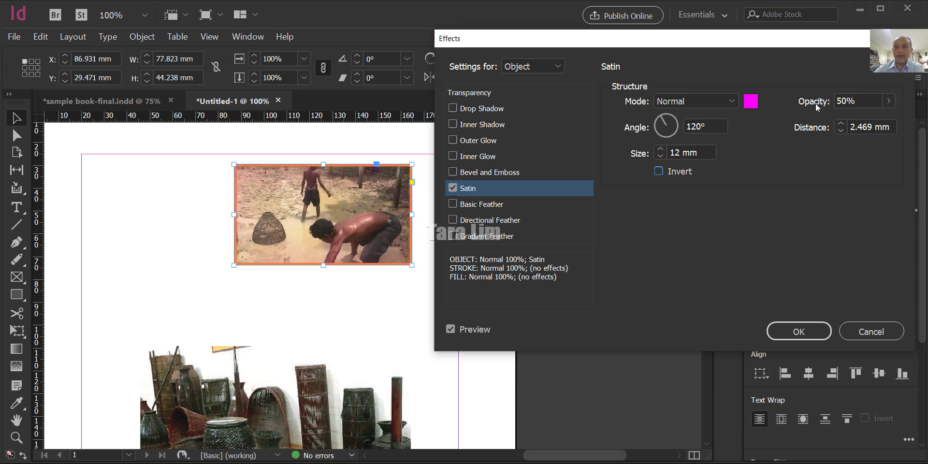
Try a Satin opacity of 100%, restore it to 50%, and turn the Satin effect off
{"action": "left_click", "coordinate": [890, 103]}
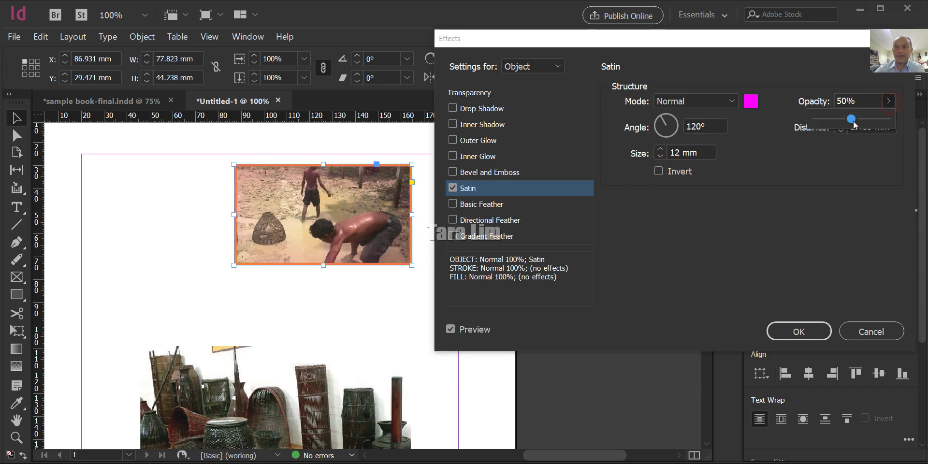
{"action": "left_click_drag", "start_coordinate": [853, 121], "coordinate": [889, 119]}
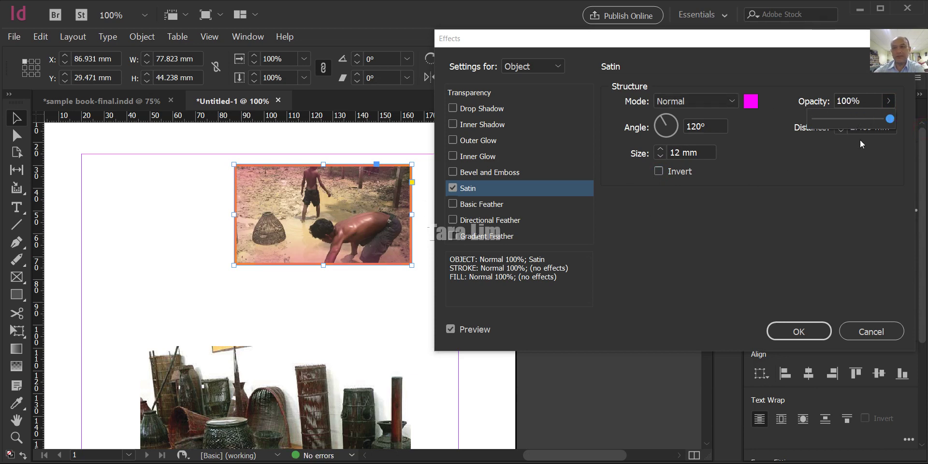
{"action": "left_click_drag", "start_coordinate": [889, 119], "coordinate": [850, 119]}
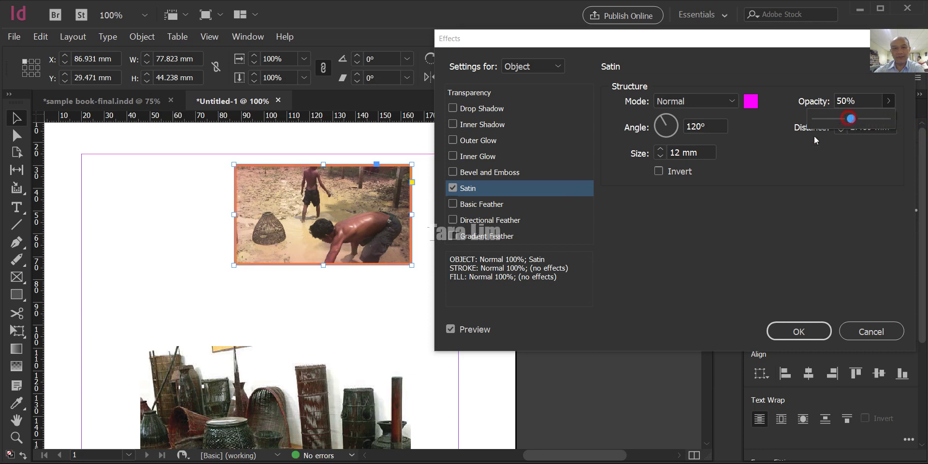
{"action": "left_click", "coordinate": [829, 165]}
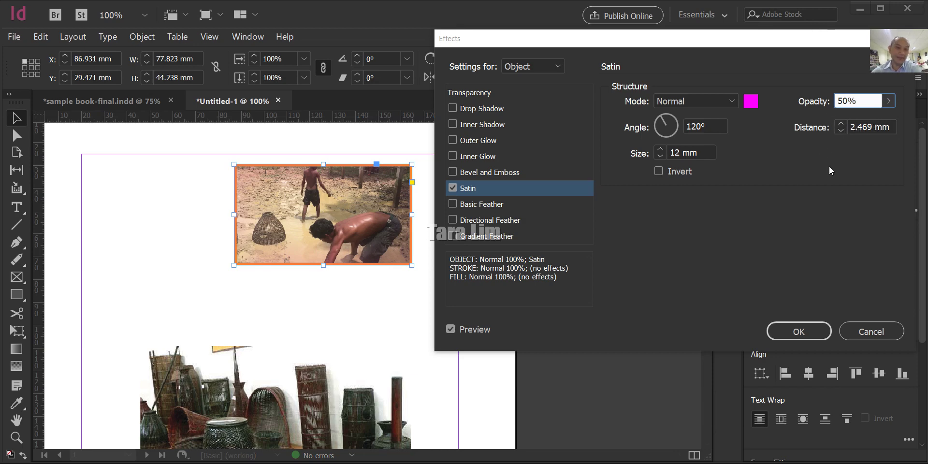
{"action": "left_click", "coordinate": [454, 188]}
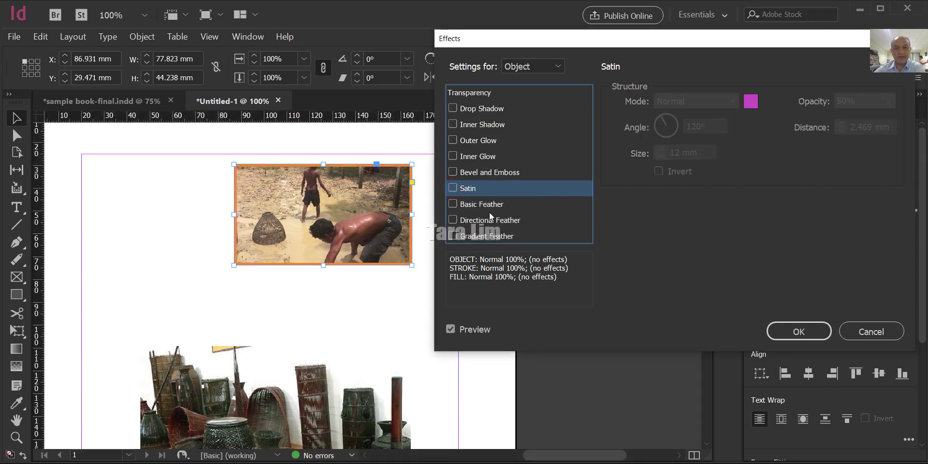
Apply the Basic Feather effect to the upper image with a feather width of 12 mm
{"action": "left_click", "coordinate": [489, 205]}
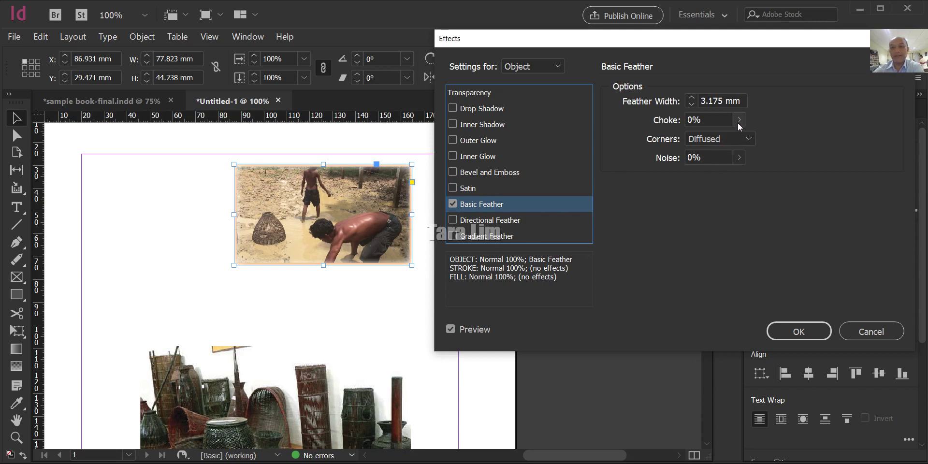
{"action": "left_click", "coordinate": [691, 98]}
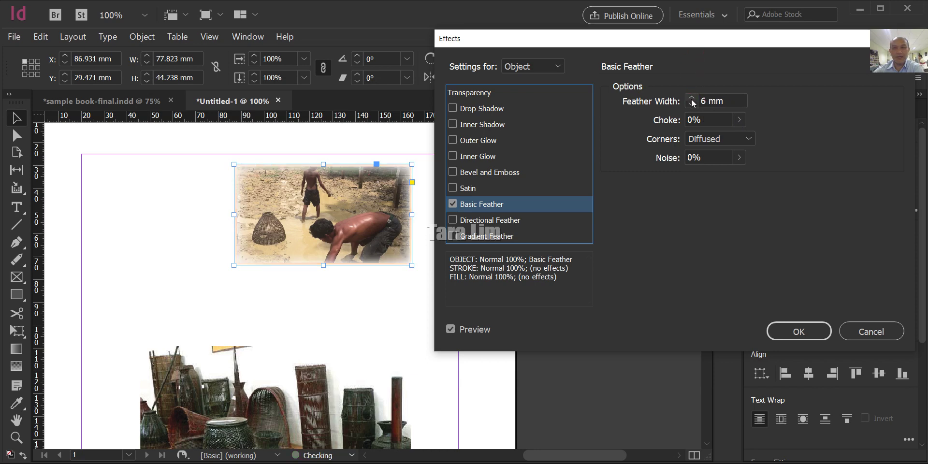
{"action": "left_click", "coordinate": [691, 98]}
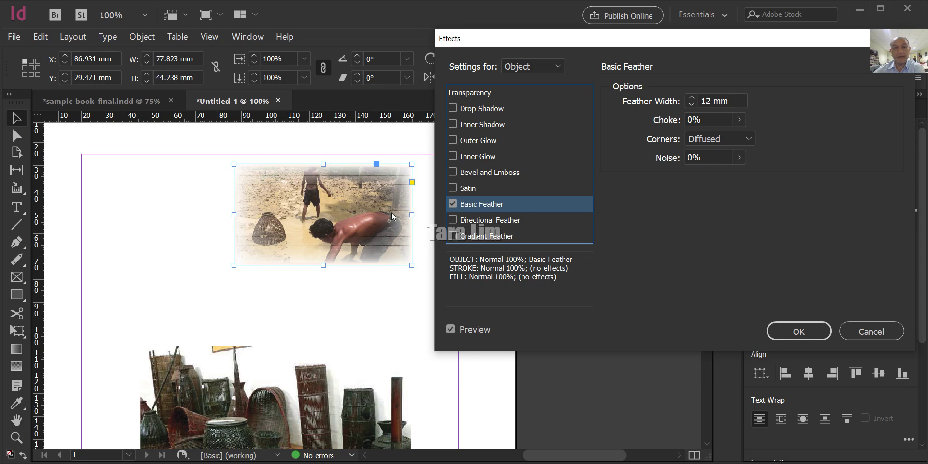
Reduce the Basic Feather width on the upper image to 6 mm
{"action": "left_click", "coordinate": [692, 104]}
{"action": "left_click", "coordinate": [691, 104]}
{"action": "left_click", "coordinate": [691, 104]}
{"action": "left_click", "coordinate": [692, 104]}
{"action": "left_click", "coordinate": [692, 104]}
{"action": "left_click", "coordinate": [692, 105]}
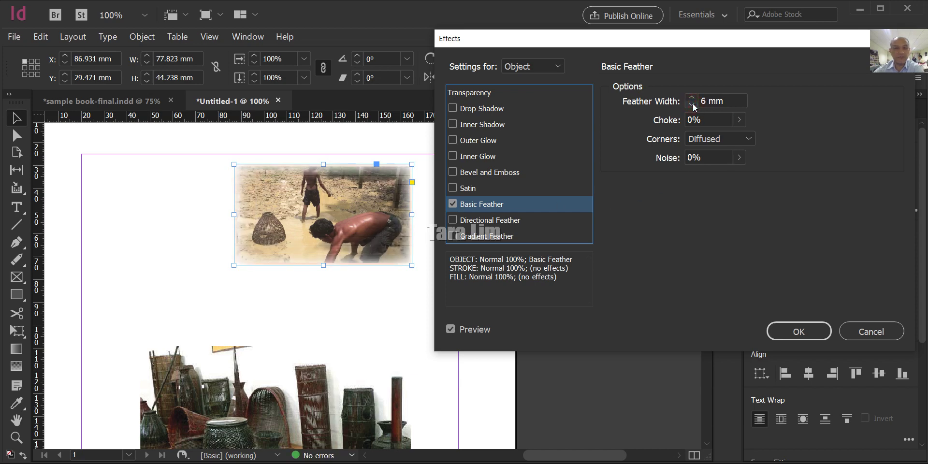
Try a Basic Feather choke of 100% and restore it to 0%
{"action": "left_click", "coordinate": [739, 120]}
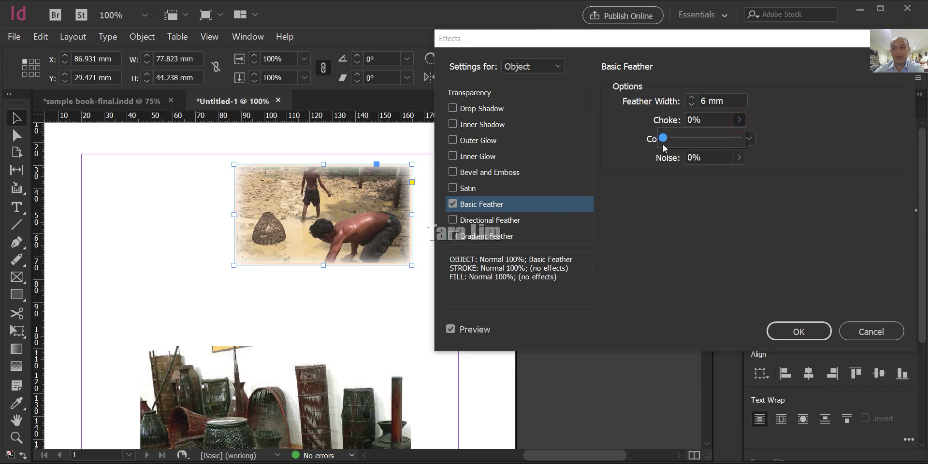
{"action": "left_click_drag", "start_coordinate": [664, 140], "coordinate": [797, 152]}
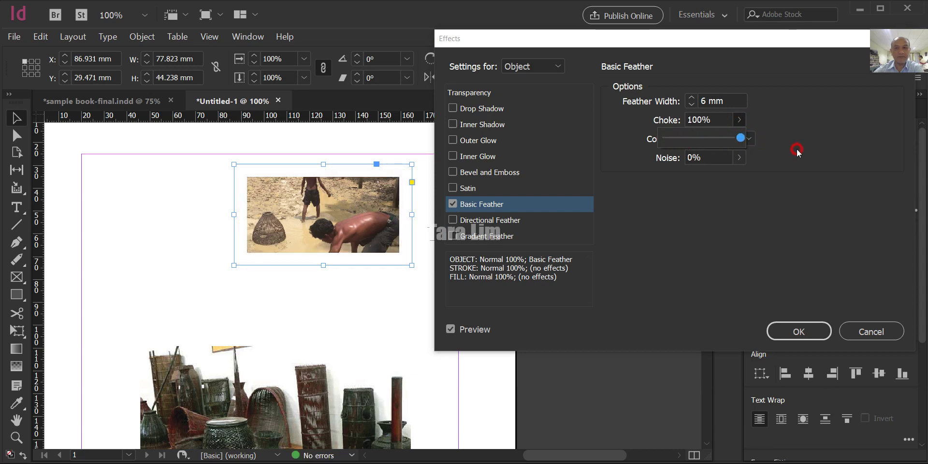
{"action": "left_click_drag", "start_coordinate": [738, 141], "coordinate": [575, 150]}
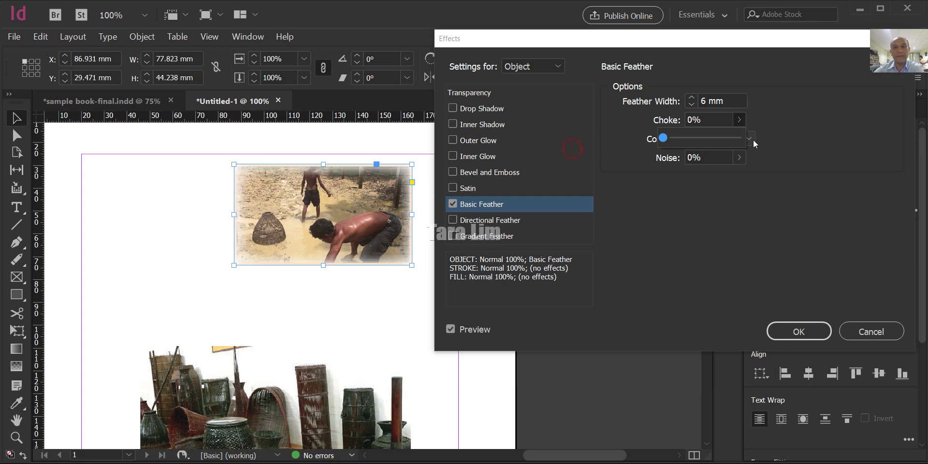
{"action": "left_click", "coordinate": [776, 121]}
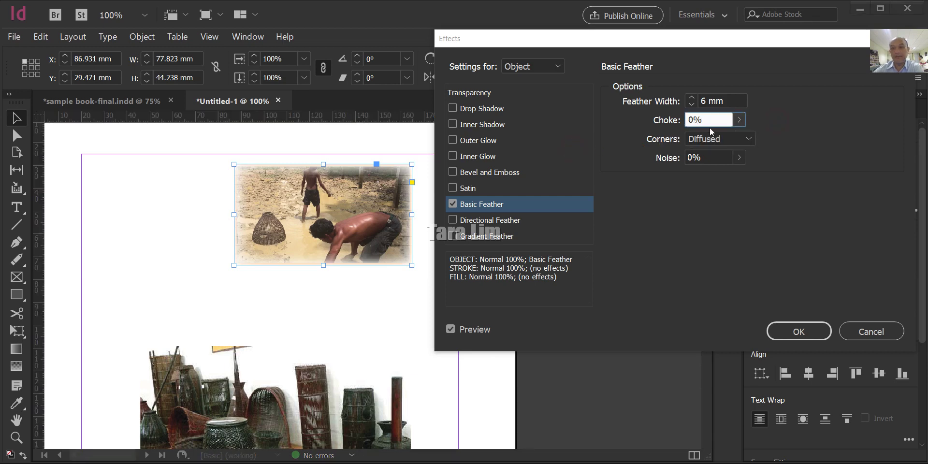
Try the Sharp and Rounded corner options for the Basic Feather on the upper image and restore Diffused
{"action": "left_click", "coordinate": [748, 139]}
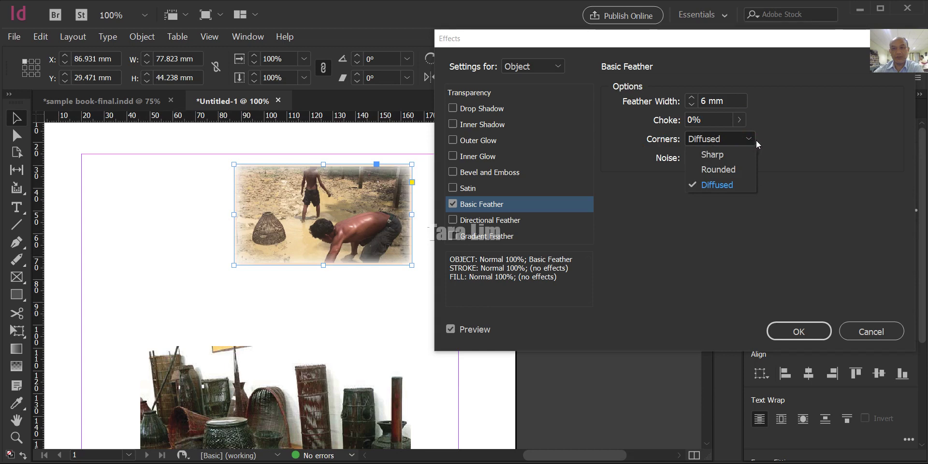
{"action": "left_click", "coordinate": [724, 155]}
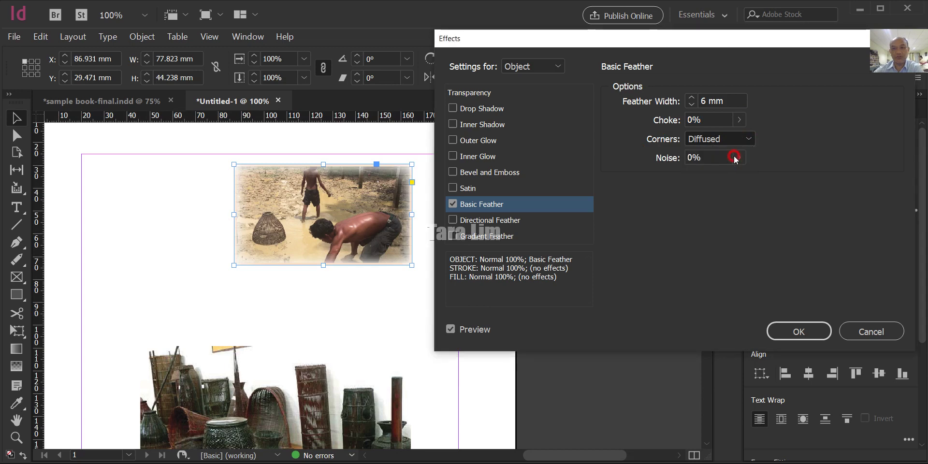
{"action": "left_click", "coordinate": [752, 144]}
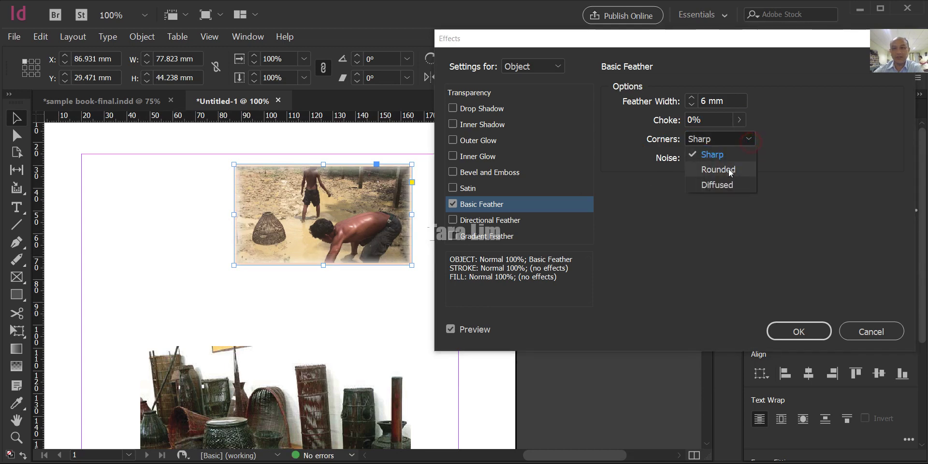
{"action": "left_click", "coordinate": [726, 170]}
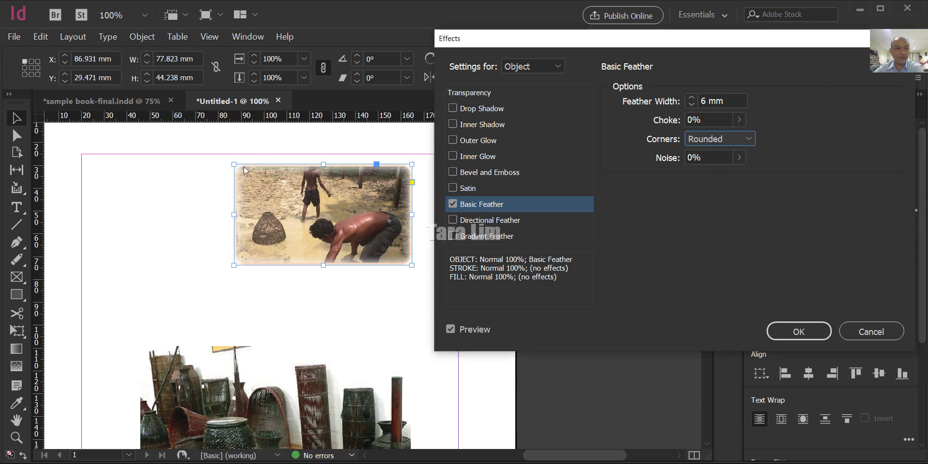
{"action": "left_click", "coordinate": [747, 142]}
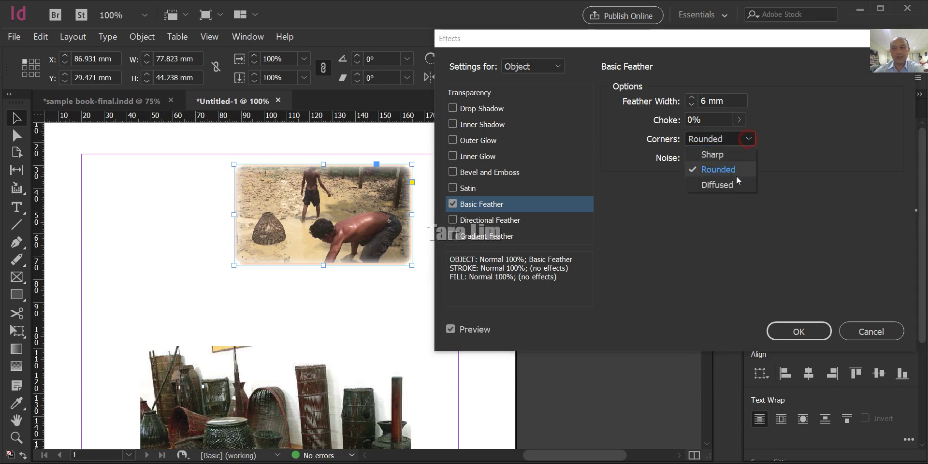
{"action": "left_click", "coordinate": [723, 187]}
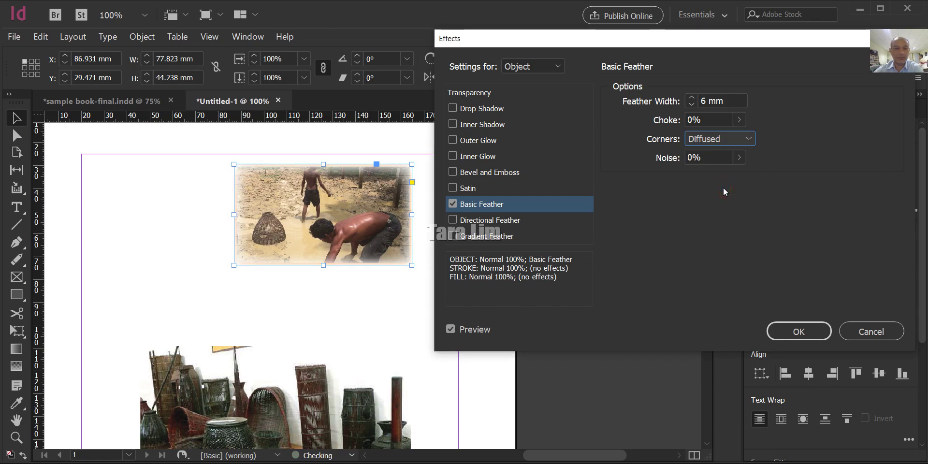
Keep the Basic Feather noise at 0% and turn the Basic Feather effect off for the upper image
{"action": "left_click", "coordinate": [738, 159]}
{"action": "left_click_drag", "start_coordinate": [665, 176], "coordinate": [630, 176]}
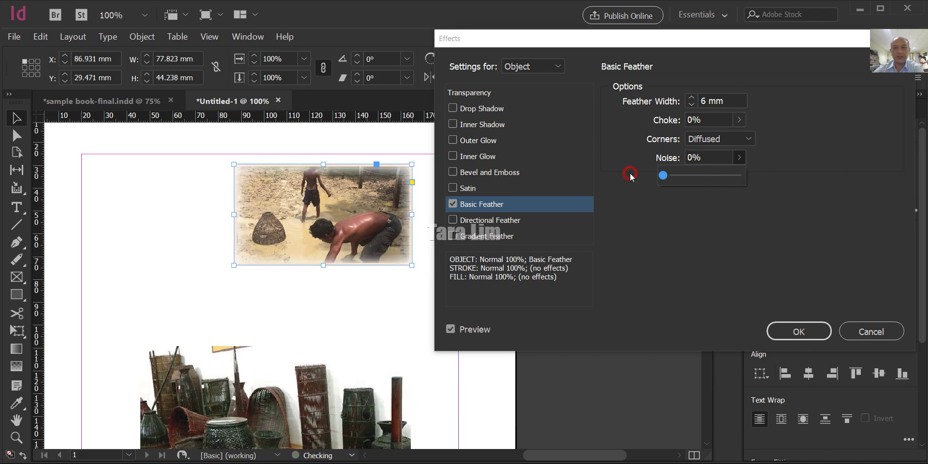
{"action": "left_click", "coordinate": [767, 204]}
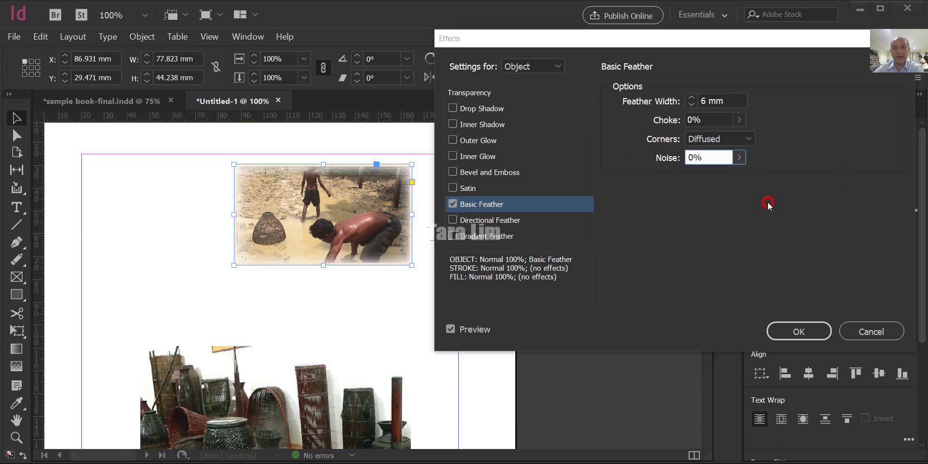
{"action": "left_click", "coordinate": [452, 204]}
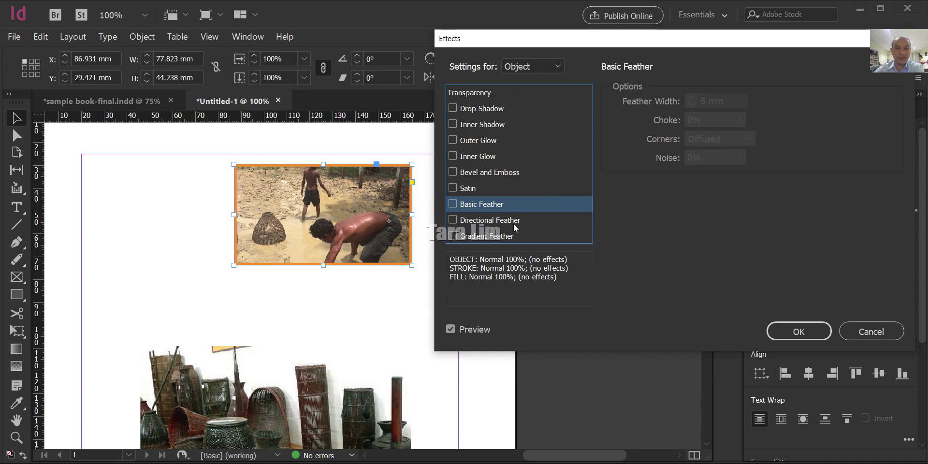
Apply the Directional Feather effect to the upper image with unlinked widths and a top feather width of 8 mm
{"action": "left_click", "coordinate": [485, 221]}
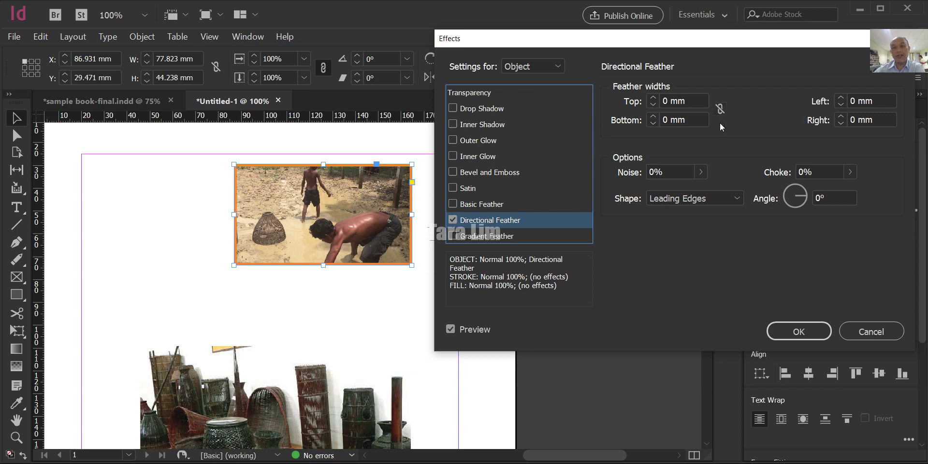
{"action": "left_click", "coordinate": [719, 110]}
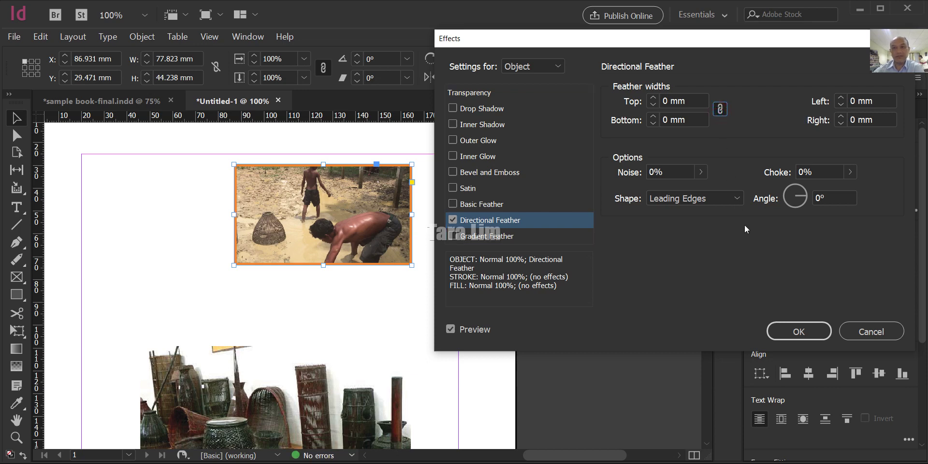
{"action": "left_click", "coordinate": [720, 113]}
{"action": "left_click", "coordinate": [653, 99]}
{"action": "left_click", "coordinate": [653, 98]}
{"action": "left_click", "coordinate": [652, 98]}
{"action": "left_click", "coordinate": [653, 98]}
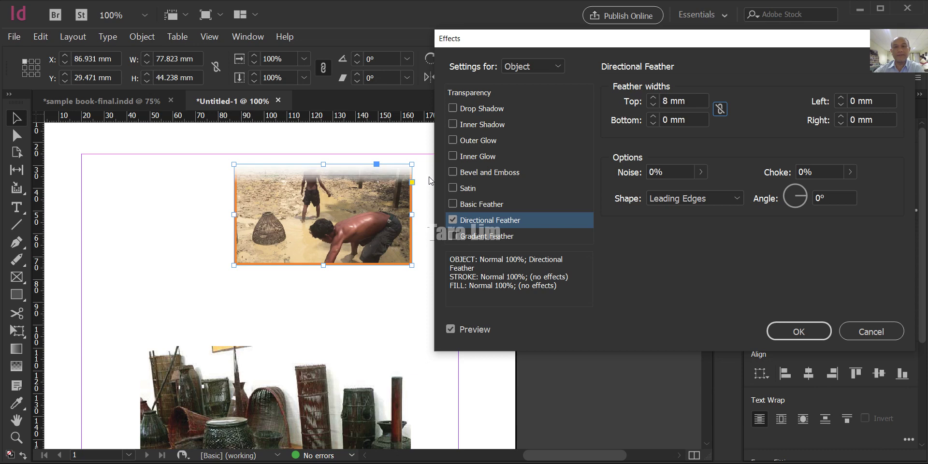
Reset the top Directional Feather width to 0 mm
{"action": "left_click", "coordinate": [652, 104]}
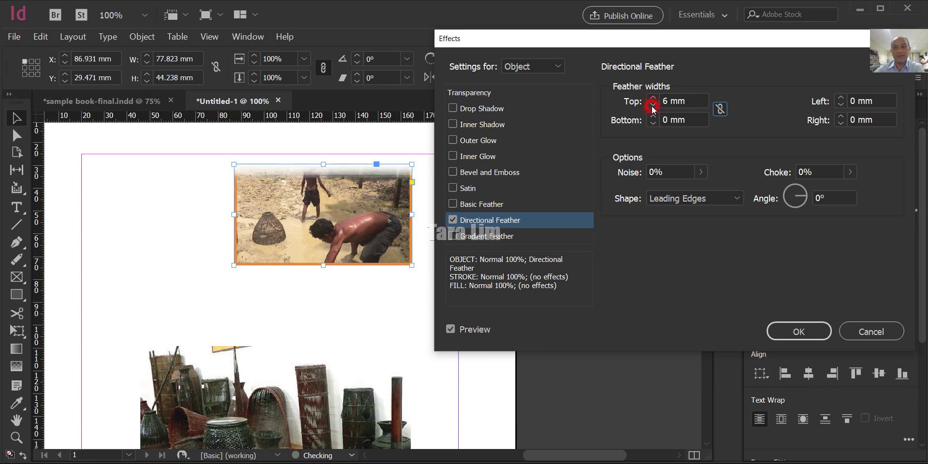
{"action": "left_click", "coordinate": [652, 104]}
{"action": "left_click", "coordinate": [653, 105]}
{"action": "left_click", "coordinate": [652, 104]}
{"action": "left_click", "coordinate": [653, 105]}
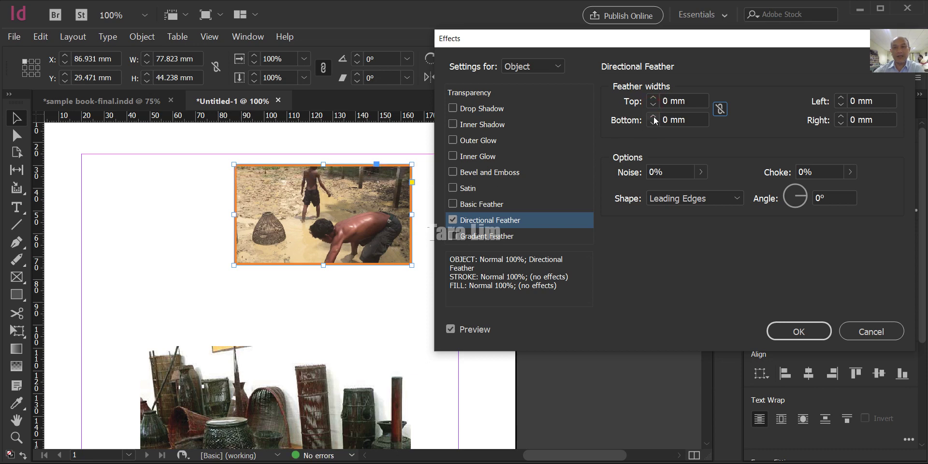
Set the bottom Directional Feather width of the upper image to 10 mm
{"action": "left_click", "coordinate": [652, 117]}
{"action": "left_click", "coordinate": [652, 117]}
{"action": "left_click", "coordinate": [653, 117]}
{"action": "left_click", "coordinate": [653, 117]}
{"action": "left_click", "coordinate": [653, 117]}
{"action": "left_click", "coordinate": [652, 116]}
{"action": "left_click", "coordinate": [653, 117]}
{"action": "left_click", "coordinate": [653, 117]}
{"action": "left_click", "coordinate": [653, 117]}
{"action": "left_click", "coordinate": [653, 117]}
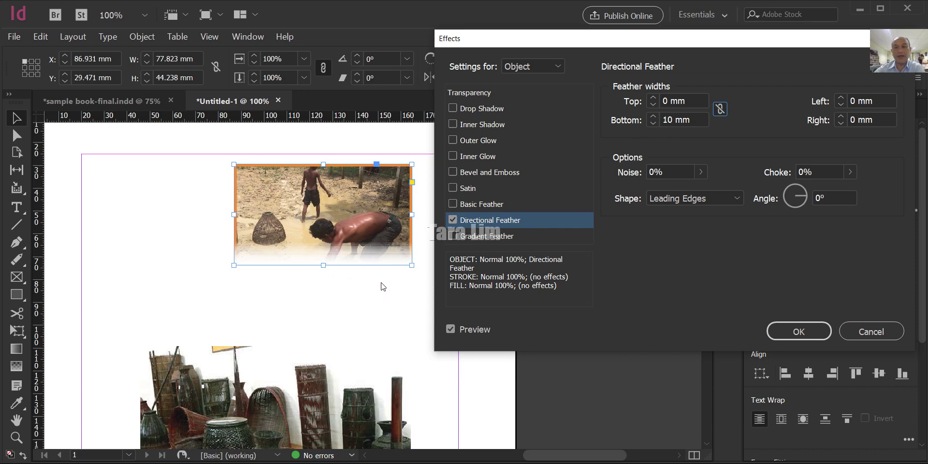
Reset the bottom Directional Feather width to 0 mm
{"action": "left_click", "coordinate": [654, 123]}
{"action": "left_click", "coordinate": [653, 124]}
{"action": "left_click", "coordinate": [653, 123]}
{"action": "left_click", "coordinate": [653, 124]}
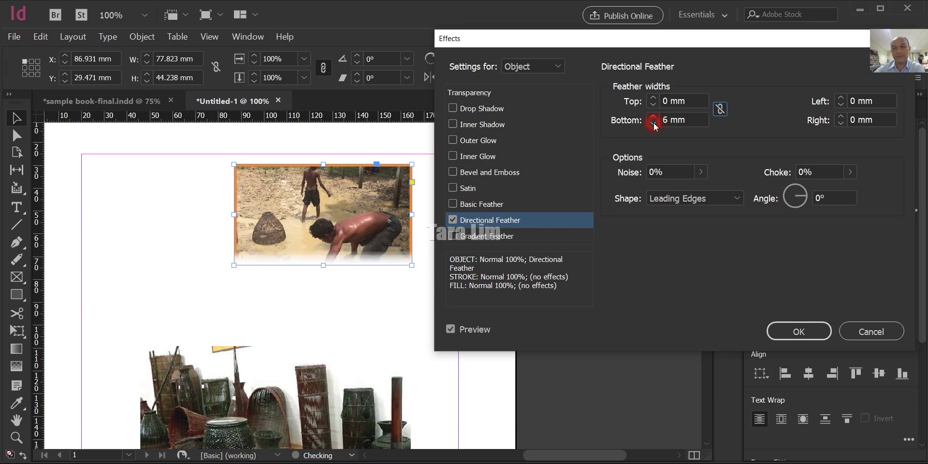
{"action": "left_click", "coordinate": [653, 123]}
{"action": "left_click", "coordinate": [653, 123]}
{"action": "left_click", "coordinate": [653, 124]}
{"action": "left_click", "coordinate": [653, 124]}
{"action": "left_click", "coordinate": [653, 124]}
{"action": "left_click", "coordinate": [653, 123]}
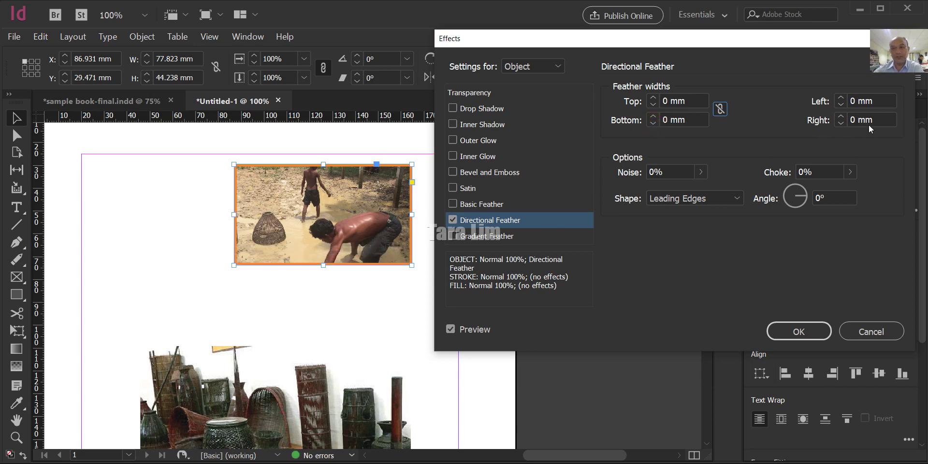
Try a Directional Feather width of 14 mm on the left edge and on the right edge, restoring each to 0 mm
{"action": "left_click", "coordinate": [841, 101]}
{"action": "left_click", "coordinate": [841, 100]}
{"action": "left_click", "coordinate": [840, 101]}
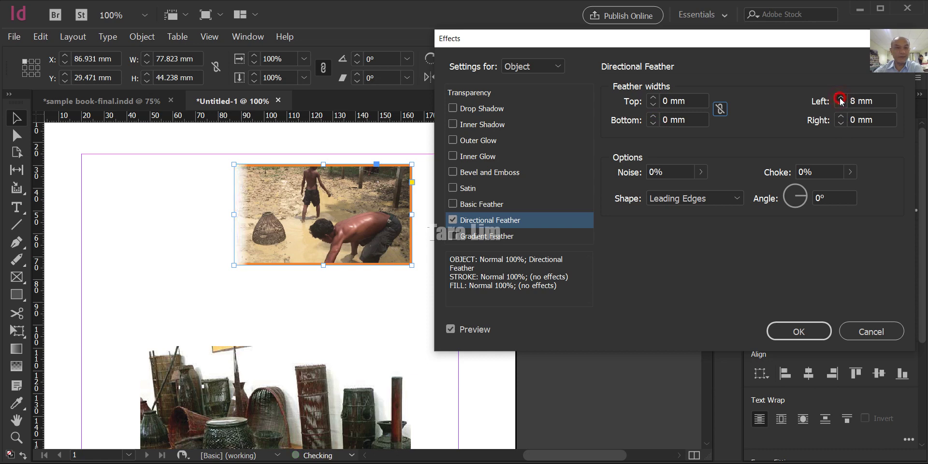
{"action": "left_click", "coordinate": [841, 101]}
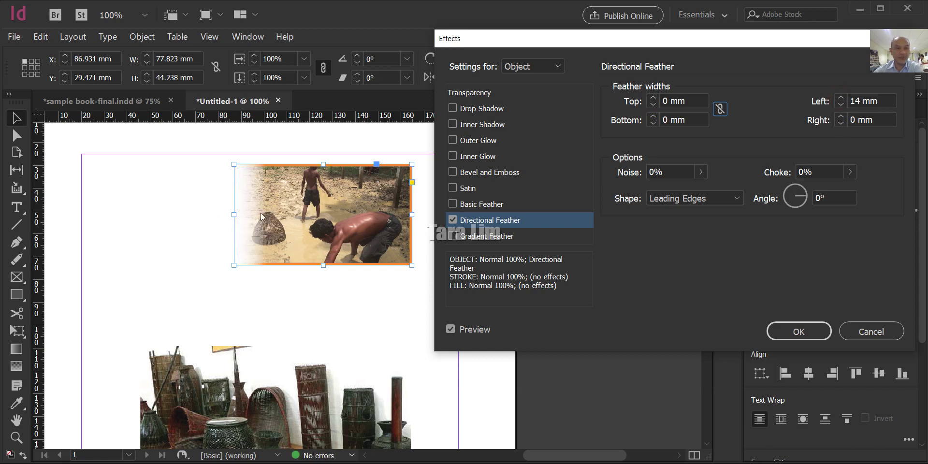
{"action": "left_click", "coordinate": [841, 105]}
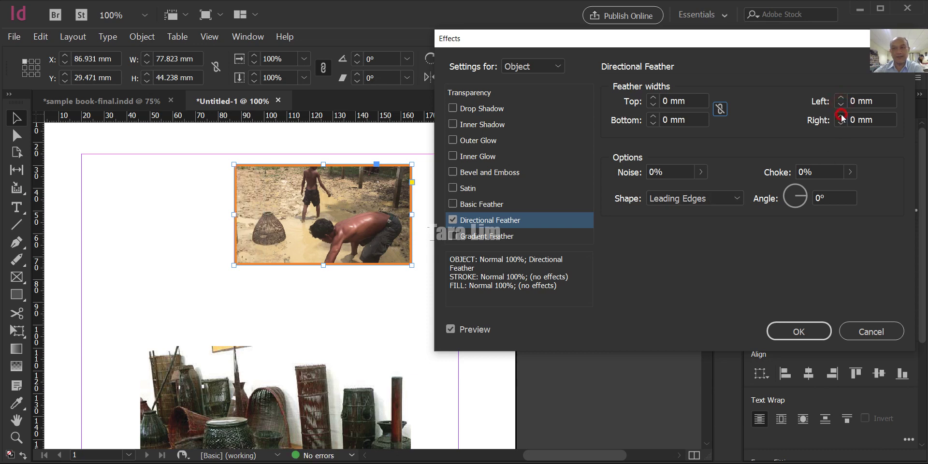
{"action": "left_click", "coordinate": [840, 116]}
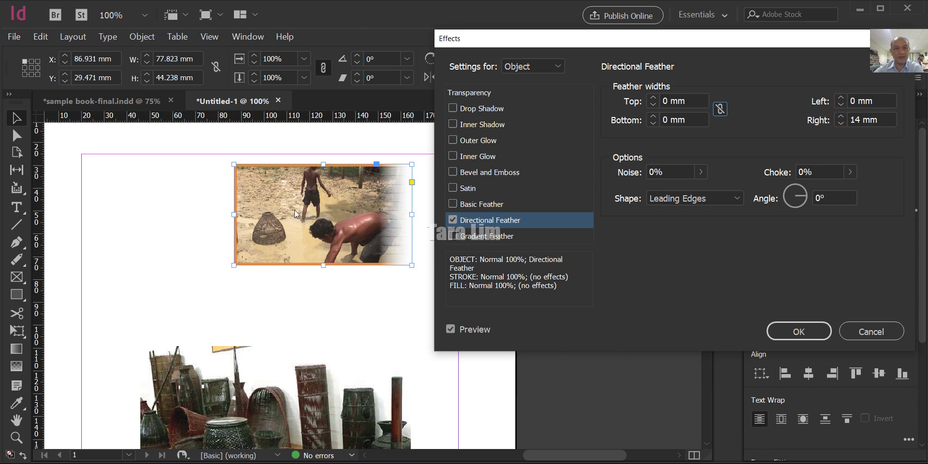
{"action": "left_click", "coordinate": [840, 124]}
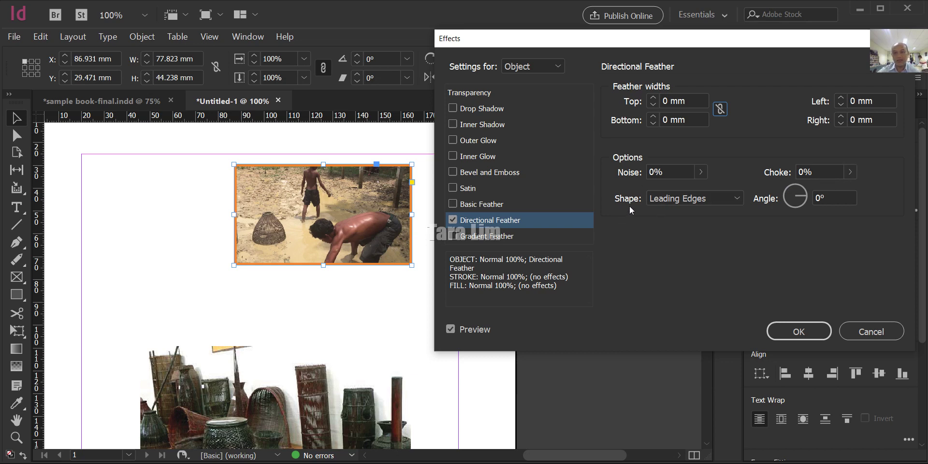
Try the All Edges and First Edge Only shapes for the Directional Feather and restore Leading Edges
{"action": "left_click", "coordinate": [733, 199]}
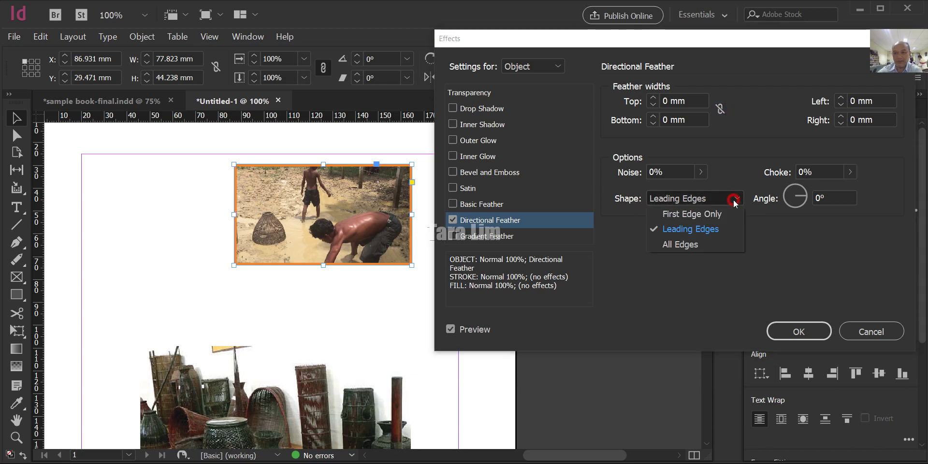
{"action": "left_click", "coordinate": [685, 244]}
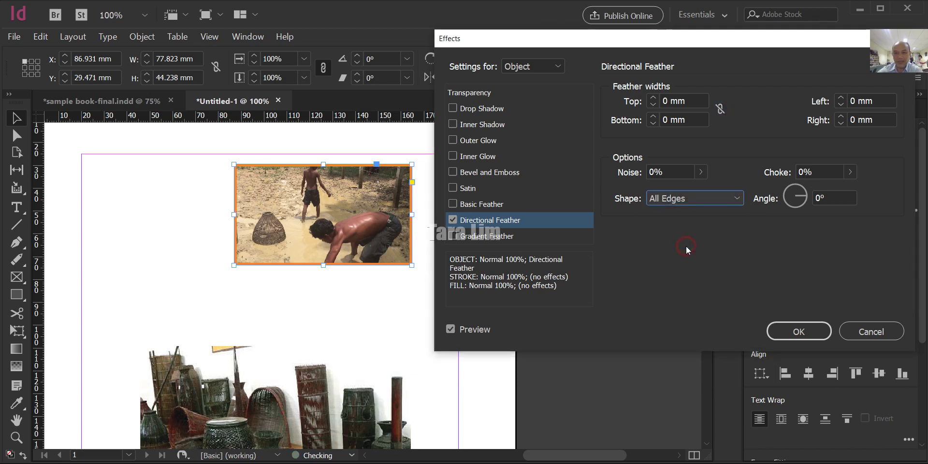
{"action": "left_click", "coordinate": [734, 202]}
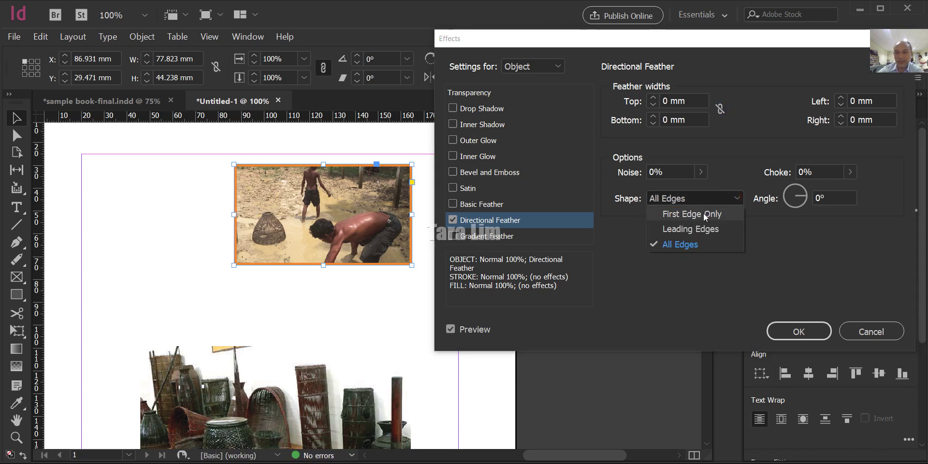
{"action": "left_click", "coordinate": [703, 213]}
{"action": "left_click", "coordinate": [736, 201]}
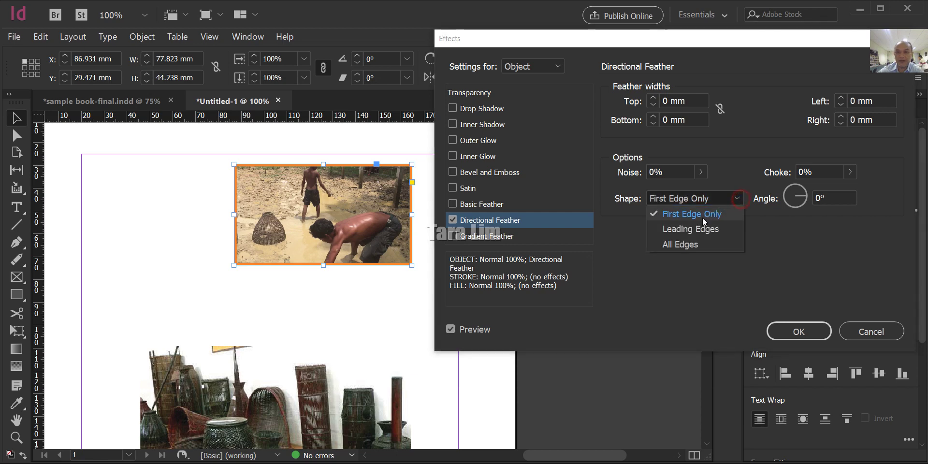
{"action": "left_click", "coordinate": [692, 229]}
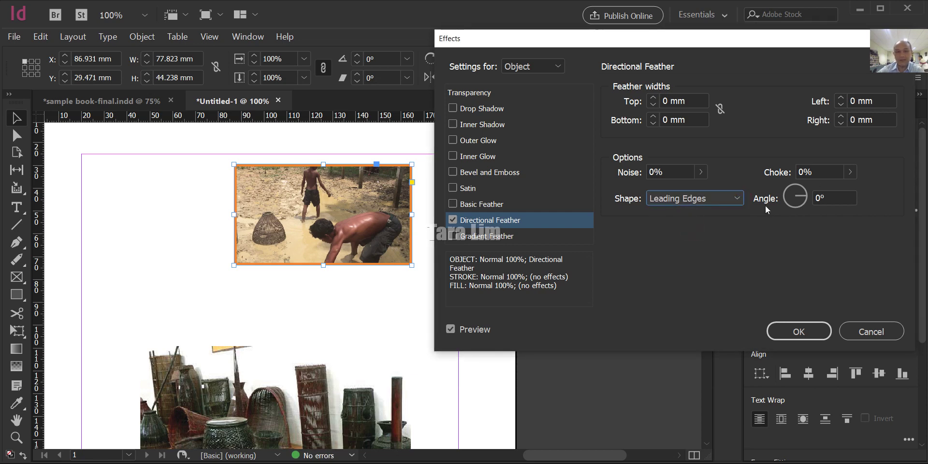
Set the Directional Feather angle to 33° and the left feather width to 10 mm
{"action": "left_click", "coordinate": [803, 193]}
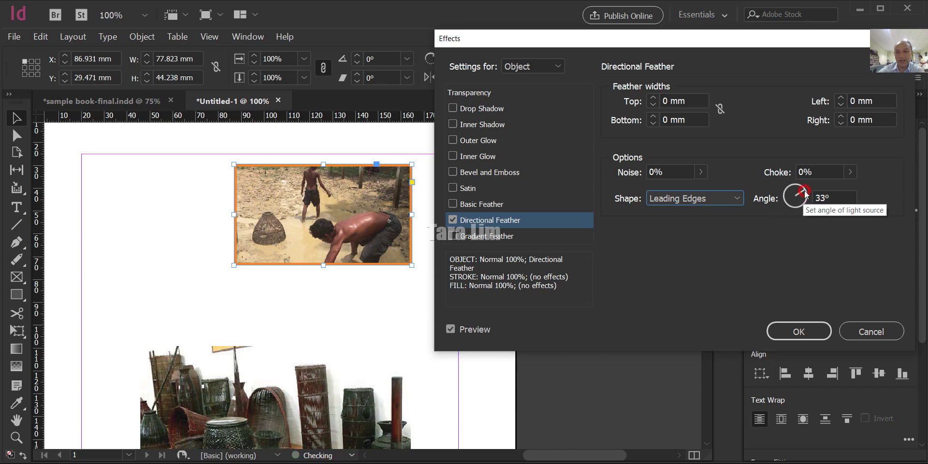
{"action": "left_click", "coordinate": [840, 104]}
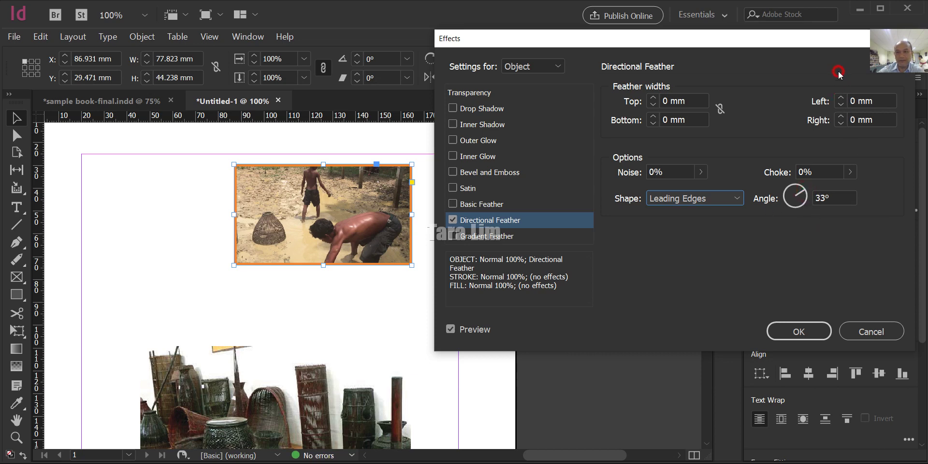
{"action": "left_click", "coordinate": [841, 98]}
{"action": "left_click", "coordinate": [841, 99]}
{"action": "left_click", "coordinate": [841, 98]}
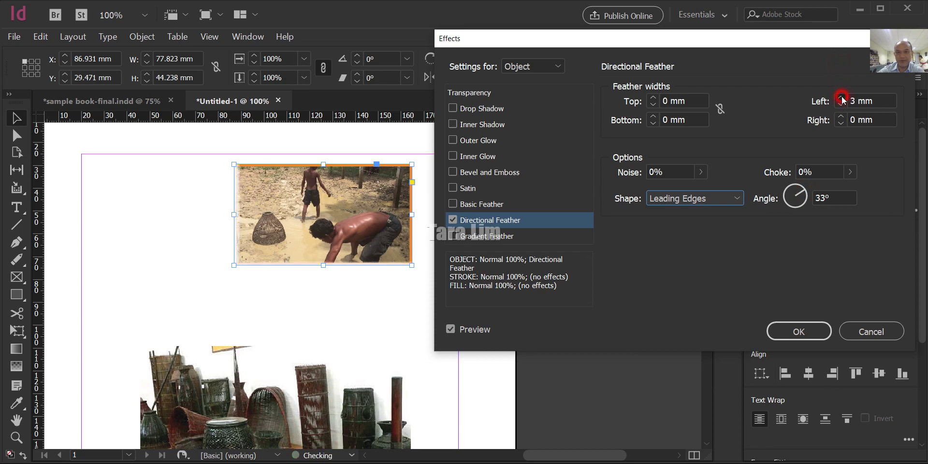
{"action": "left_click", "coordinate": [841, 98]}
{"action": "left_click", "coordinate": [842, 98]}
{"action": "left_click", "coordinate": [841, 98]}
{"action": "left_click", "coordinate": [841, 98]}
{"action": "left_click", "coordinate": [841, 98]}
{"action": "left_click", "coordinate": [841, 98]}
{"action": "left_click", "coordinate": [841, 99]}
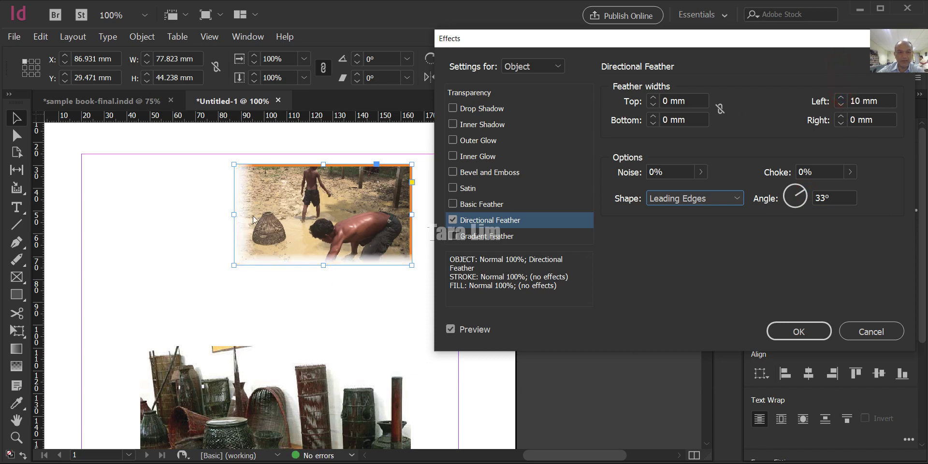
Reset the left Directional Feather width to 0 mm
{"action": "left_click", "coordinate": [841, 104]}
{"action": "left_click", "coordinate": [841, 104]}
{"action": "left_click", "coordinate": [840, 104]}
{"action": "left_click", "coordinate": [840, 105]}
{"action": "left_click", "coordinate": [841, 104]}
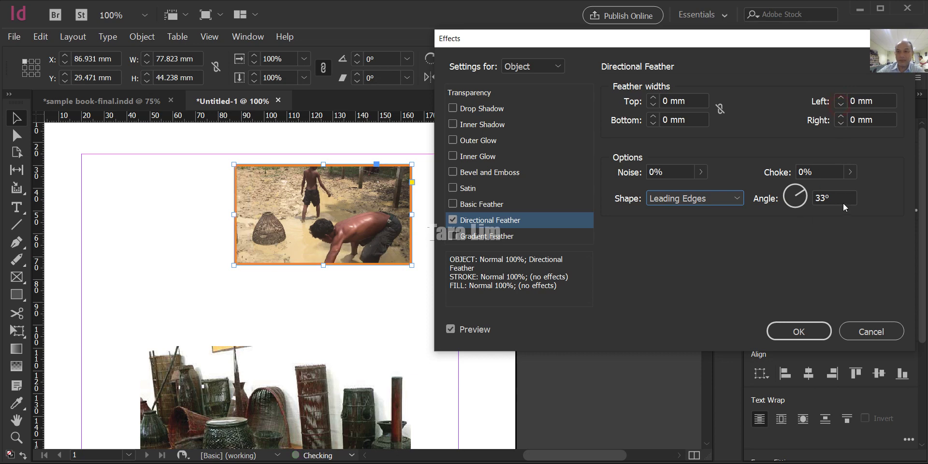
Reset the Directional Feather angle to 0° and turn the Directional Feather effect off
{"action": "left_click", "coordinate": [793, 196]}
{"action": "type", "text": "0"}
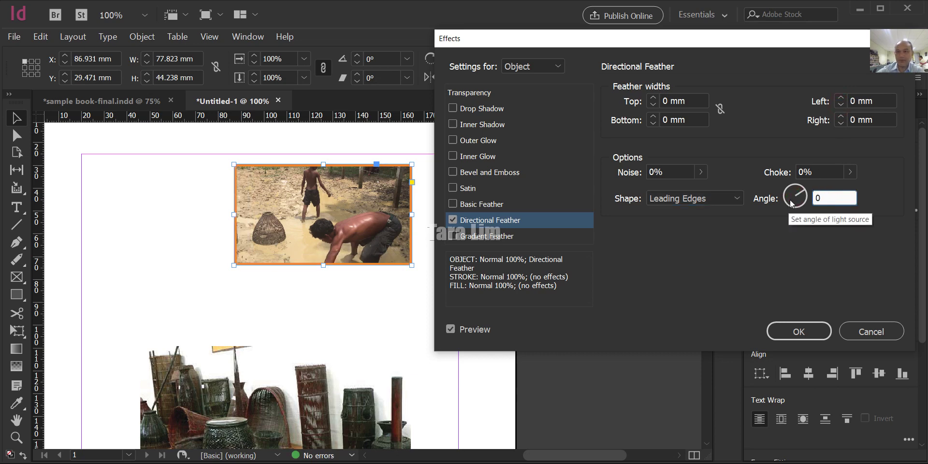
{"action": "left_click", "coordinate": [671, 174]}
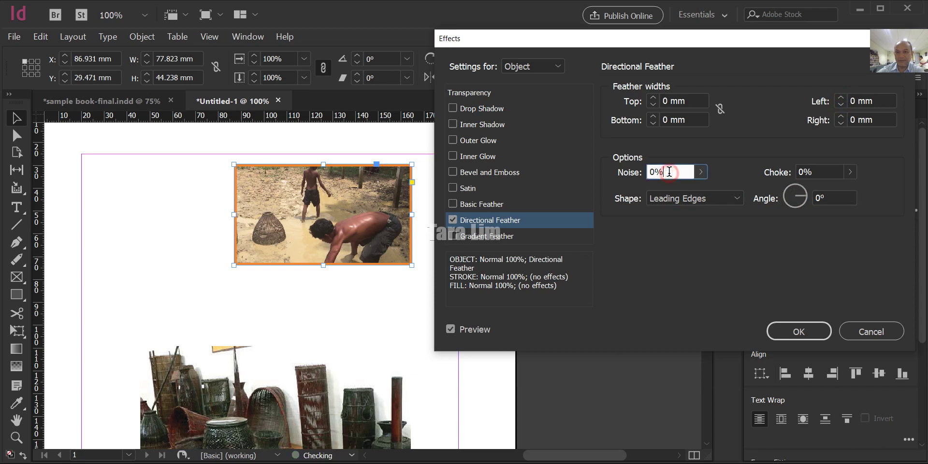
{"action": "left_click", "coordinate": [473, 221]}
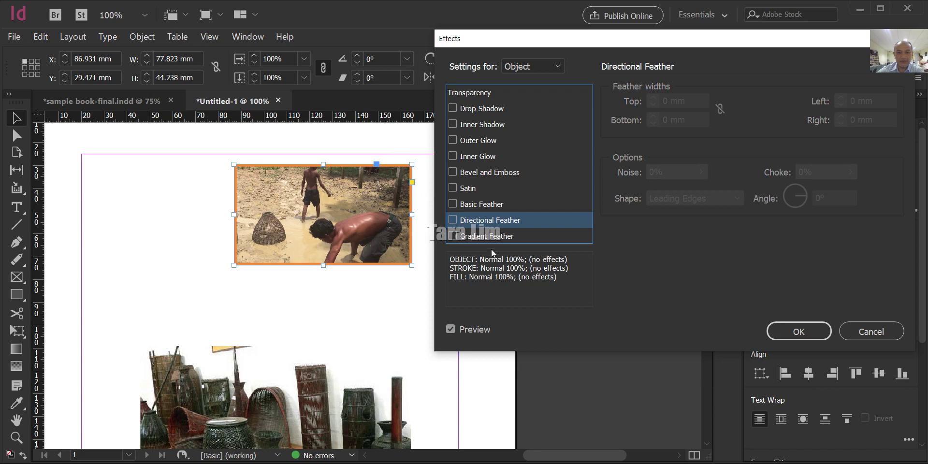
Apply a Gradient Feather to the image and try adjusting its start and end gradient stops
{"action": "left_click", "coordinate": [481, 237]}
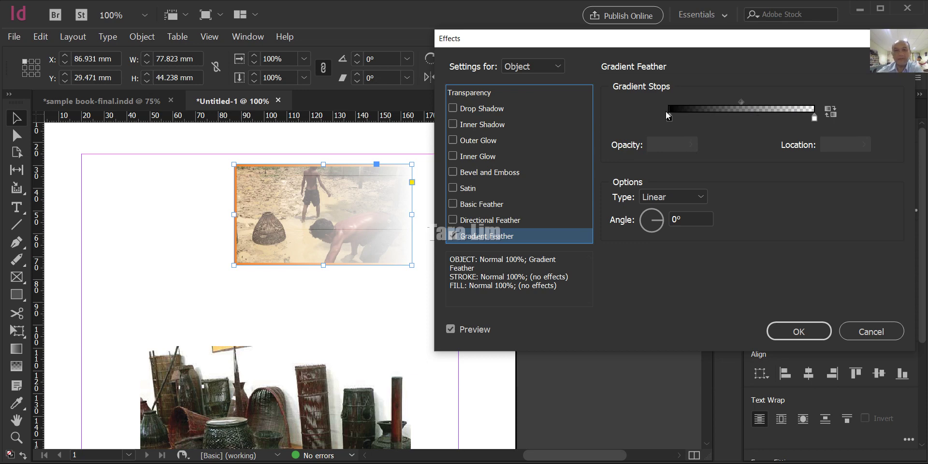
{"action": "left_click", "coordinate": [813, 118]}
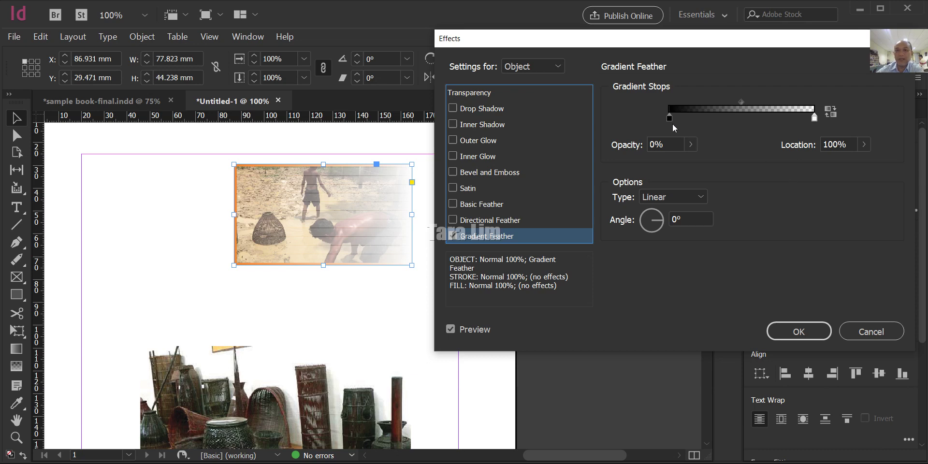
{"action": "left_click", "coordinate": [814, 118]}
{"action": "left_click", "coordinate": [669, 117]}
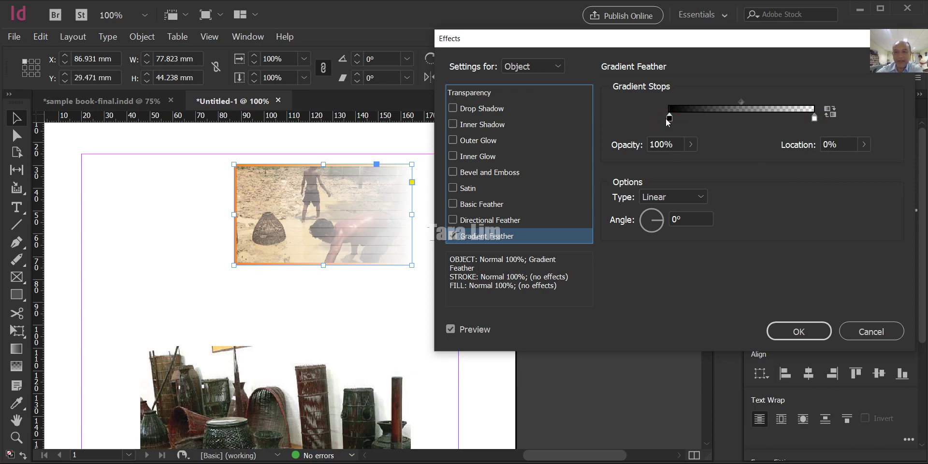
{"action": "left_click_drag", "start_coordinate": [669, 118], "coordinate": [633, 119]}
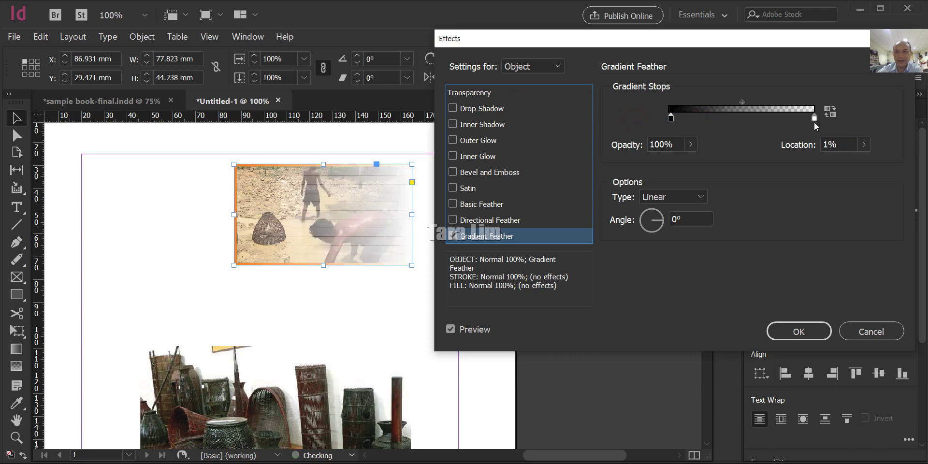
{"action": "left_click_drag", "start_coordinate": [815, 119], "coordinate": [840, 122]}
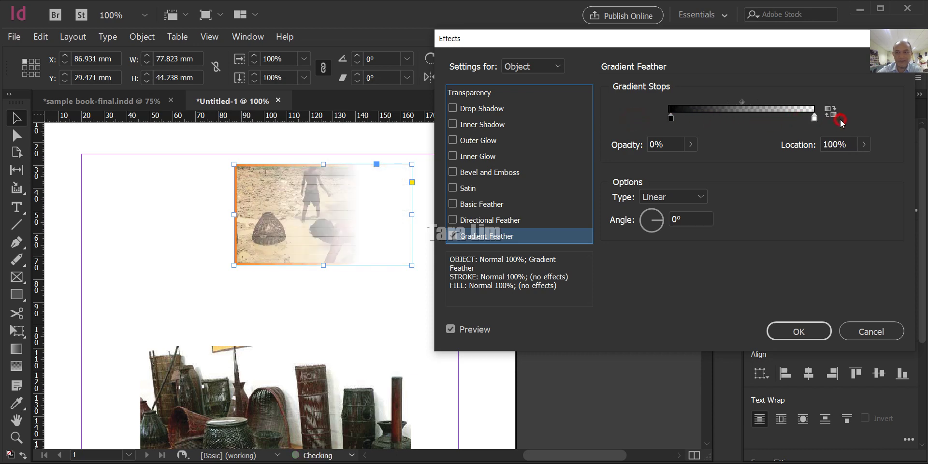
Try the Radial type for the Gradient Feather and restore Linear
{"action": "left_click", "coordinate": [700, 198]}
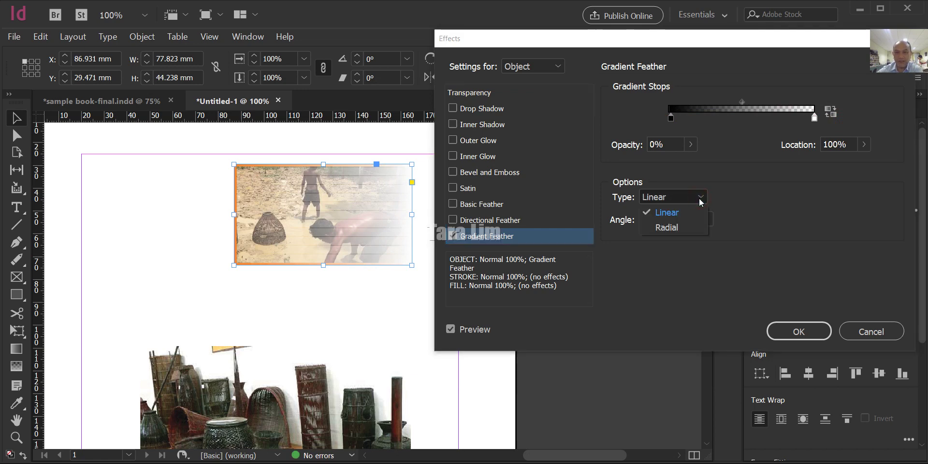
{"action": "left_click", "coordinate": [689, 225]}
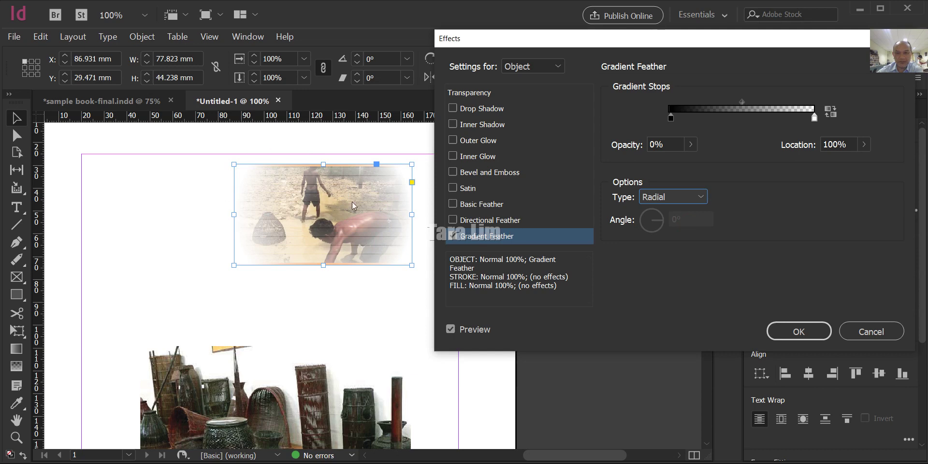
{"action": "left_click", "coordinate": [700, 196]}
{"action": "left_click", "coordinate": [665, 214]}
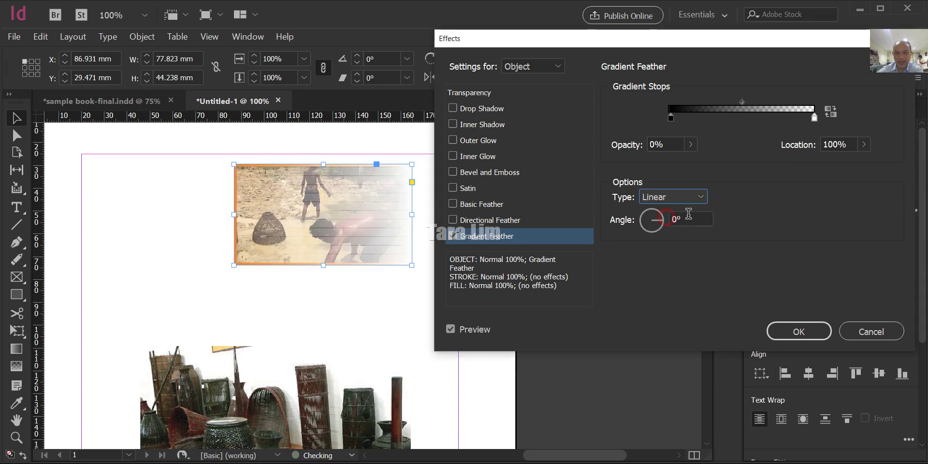
Try Gradient Feather angles of 47° and -136°, and reset the angle to 0°
{"action": "left_click_drag", "start_coordinate": [660, 227], "coordinate": [661, 214]}
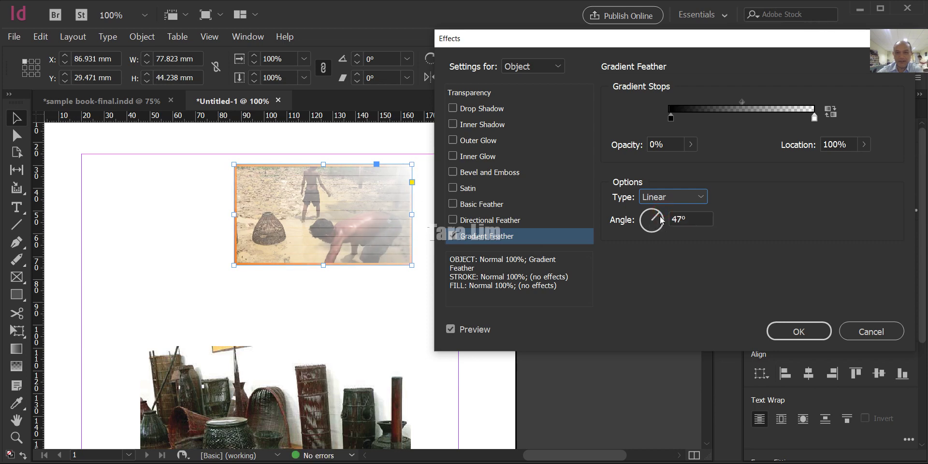
{"action": "left_click_drag", "start_coordinate": [661, 220], "coordinate": [640, 231]}
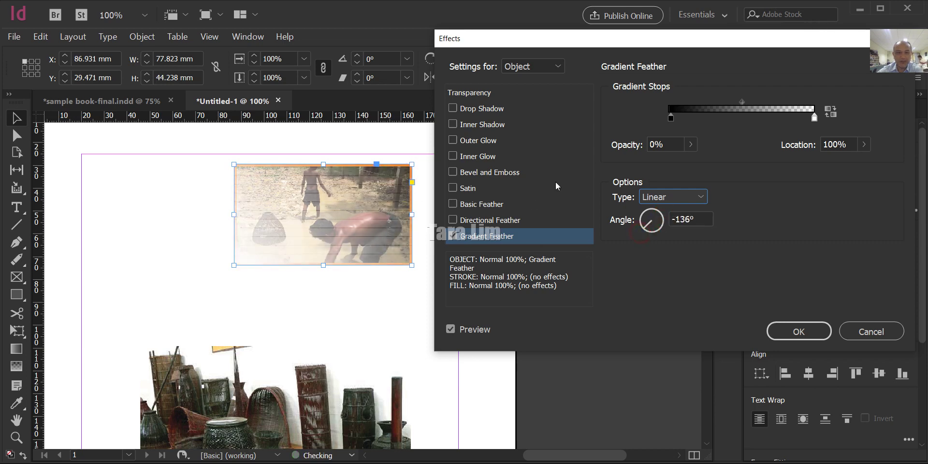
{"action": "left_click", "coordinate": [696, 221]}
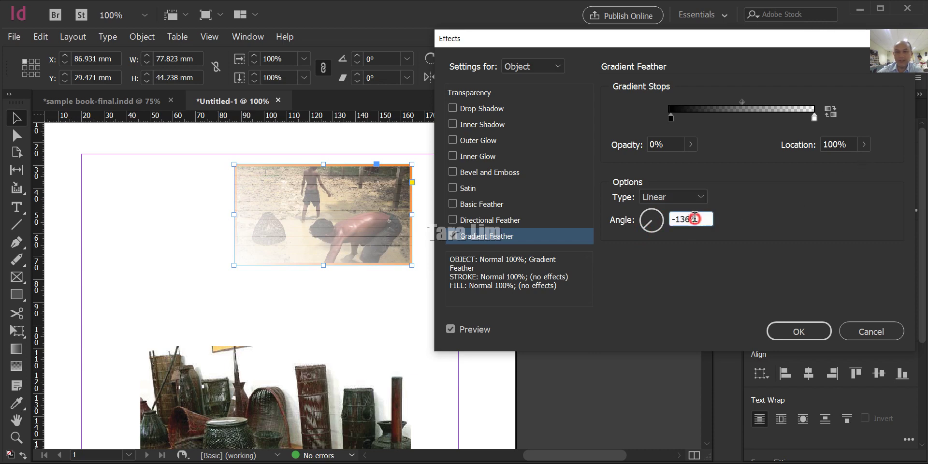
{"action": "type", "text": "0"}
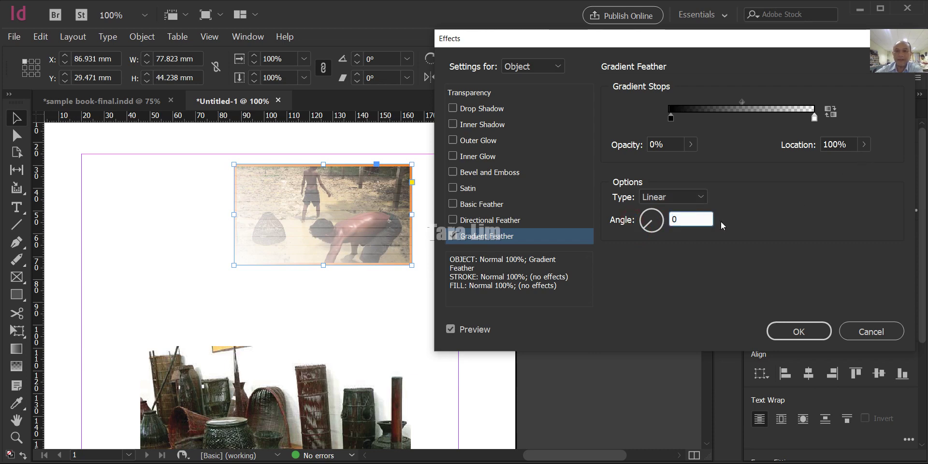
{"action": "left_click", "coordinate": [737, 188]}
Turn the Gradient Feather off and cancel the effect settings
{"action": "left_click", "coordinate": [671, 145]}
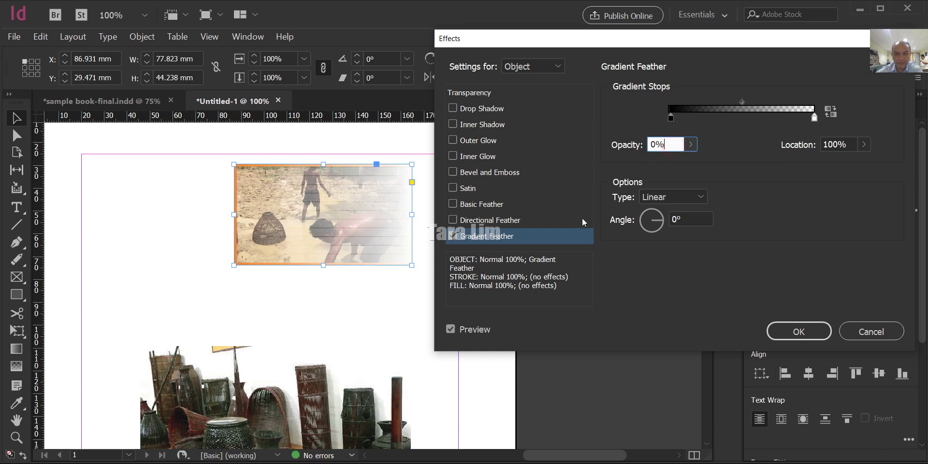
{"action": "left_click", "coordinate": [453, 236]}
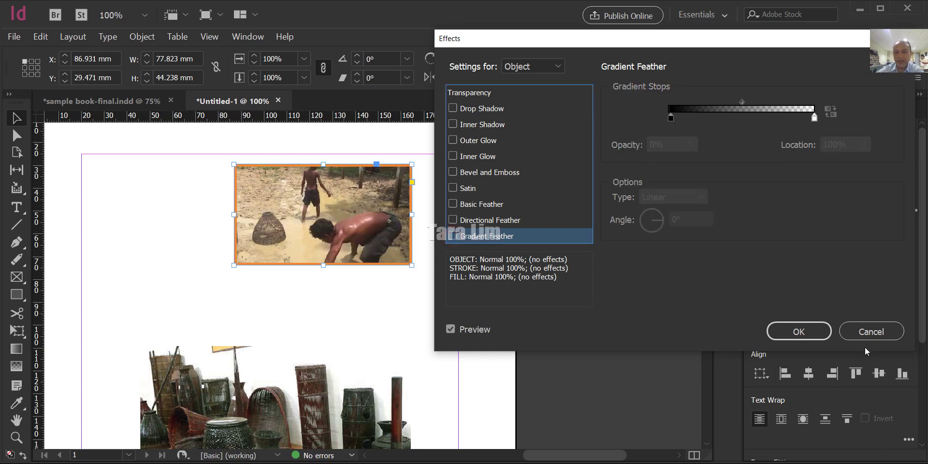
{"action": "left_click", "coordinate": [867, 332]}
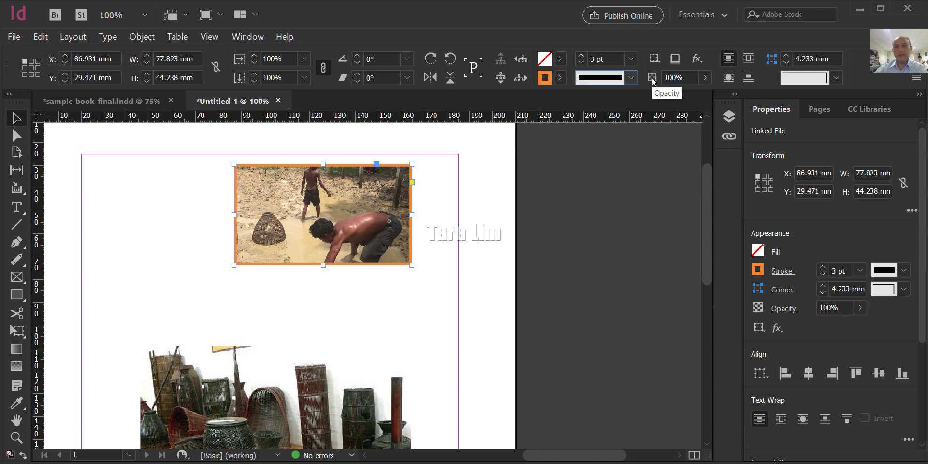
Try an opacity of 48% on the image and restore it to 100%
{"action": "left_click", "coordinate": [705, 77]}
{"action": "left_click_drag", "start_coordinate": [706, 95], "coordinate": [666, 96]}
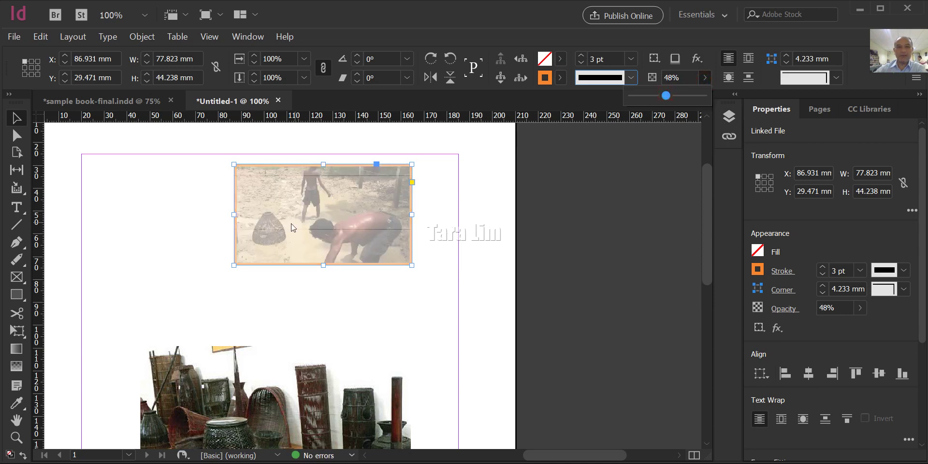
{"action": "left_click_drag", "start_coordinate": [666, 95], "coordinate": [739, 94]}
{"action": "left_click", "coordinate": [710, 62]}
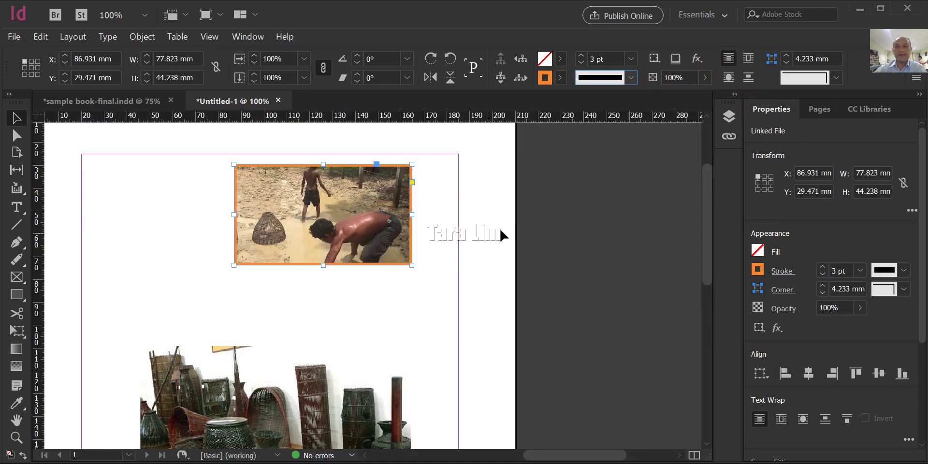
Draw a text frame about 165 × 81 mm from the upper-left margin corner over the orange-stroked image and fill it with placeholder text
{"action": "scroll", "coordinate": [502, 232], "scroll_direction": "down", "scroll_amount": 3}
{"action": "scroll", "coordinate": [445, 271], "scroll_direction": "up", "scroll_amount": 3}
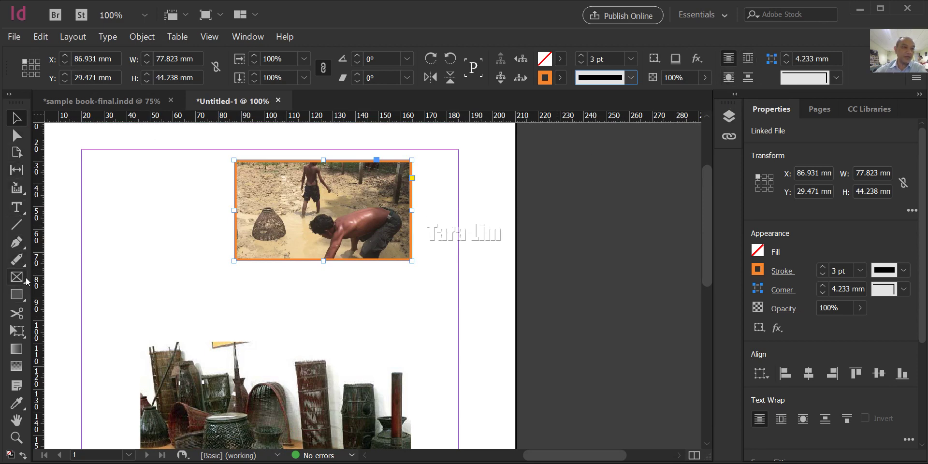
{"action": "left_click", "coordinate": [16, 207]}
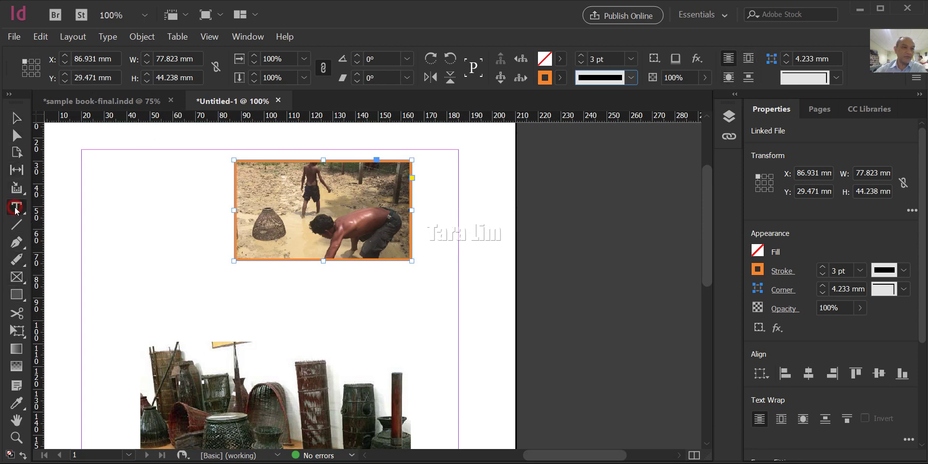
{"action": "left_click", "coordinate": [87, 159]}
{"action": "left_click_drag", "start_coordinate": [83, 151], "coordinate": [458, 335]}
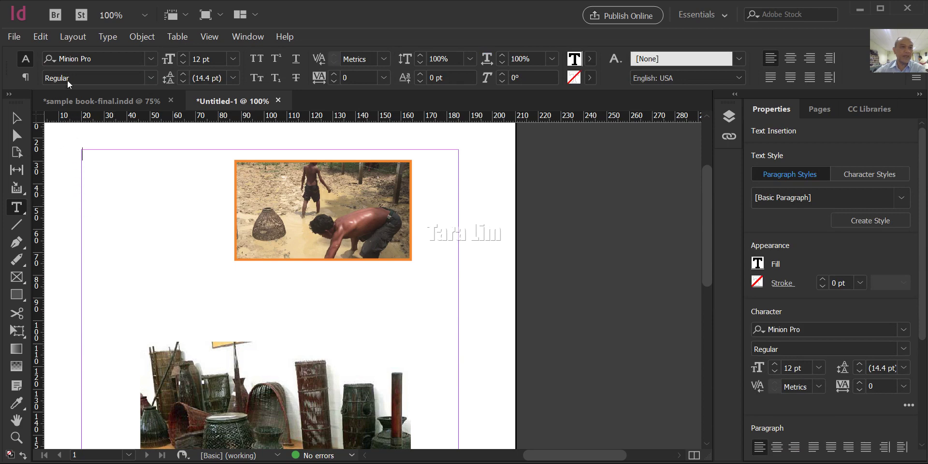
{"action": "left_click", "coordinate": [107, 36]}
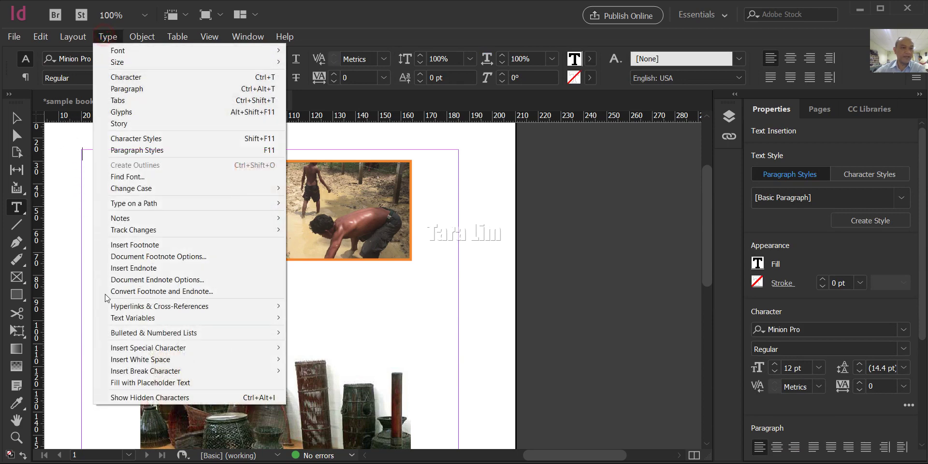
{"action": "left_click", "coordinate": [132, 381]}
Send the placeholder text frame to the back, behind the orange-stroked image, and deselect it
{"action": "left_click", "coordinate": [15, 117]}
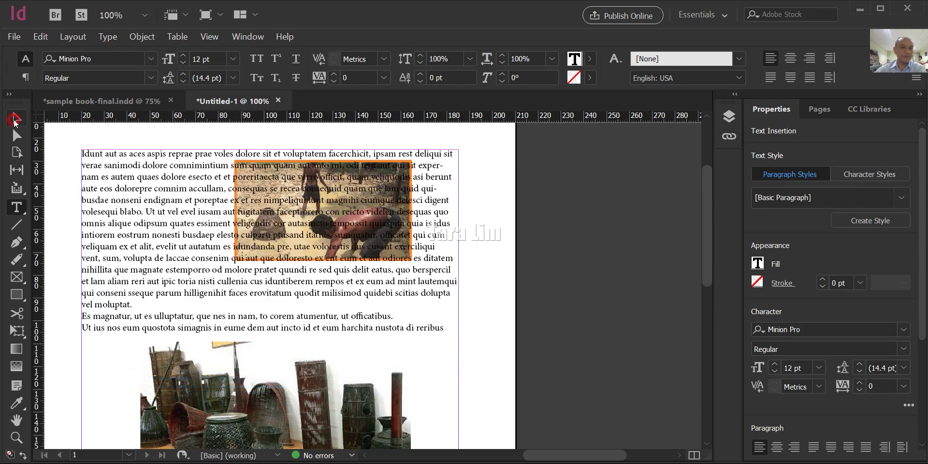
{"action": "left_click", "coordinate": [518, 235]}
{"action": "left_click", "coordinate": [439, 235]}
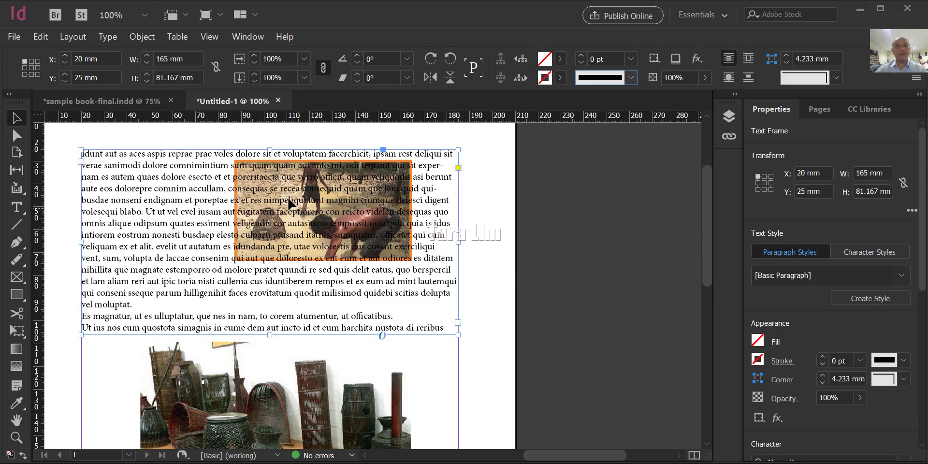
{"action": "left_click", "coordinate": [144, 38]}
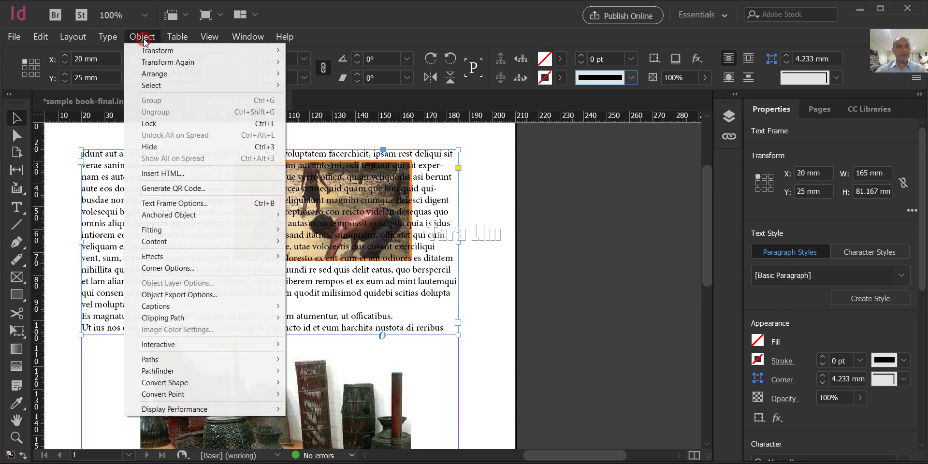
{"action": "mouse_move", "coordinate": [164, 74]}
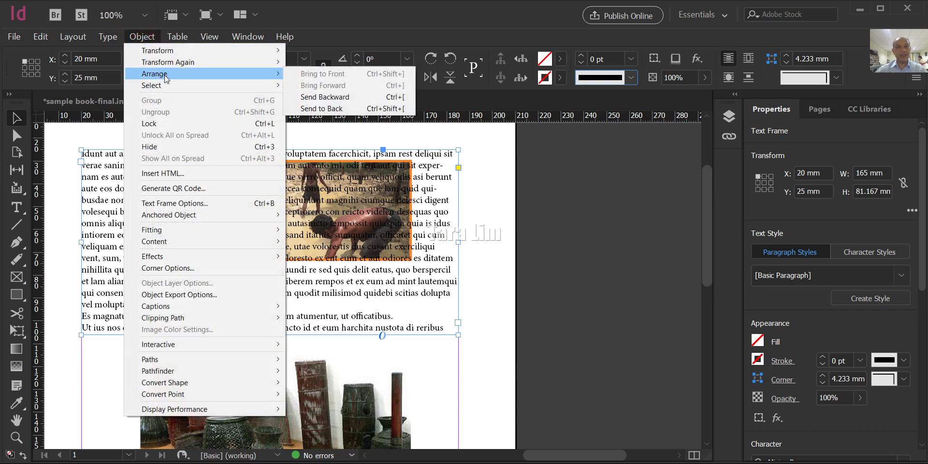
{"action": "left_click", "coordinate": [330, 110]}
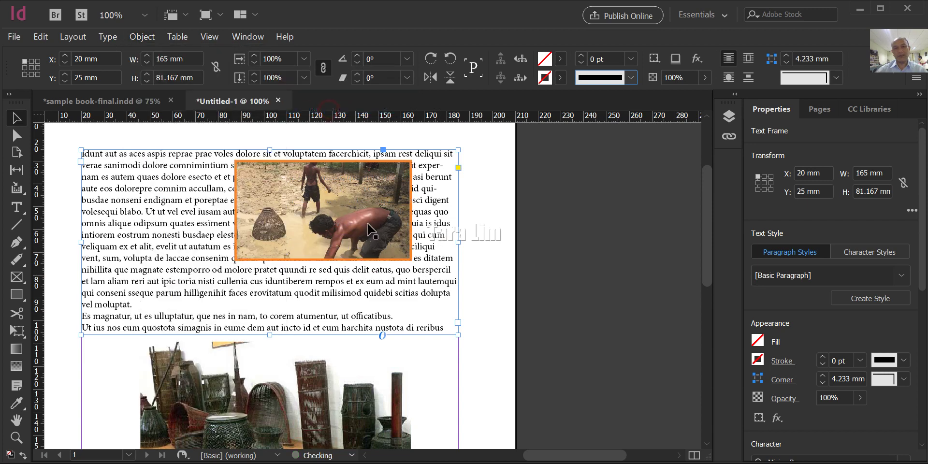
{"action": "left_click", "coordinate": [543, 217]}
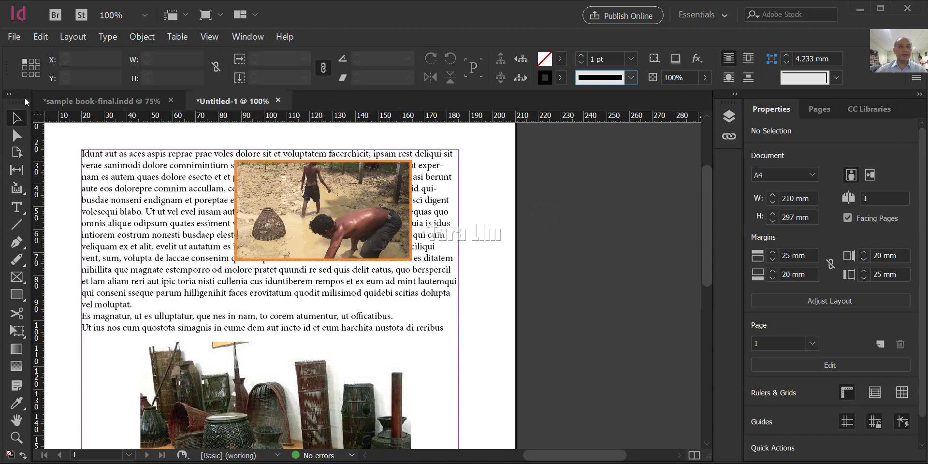
Wrap the placeholder text around the bounding box of the orange-stroked image
{"action": "left_click", "coordinate": [397, 181]}
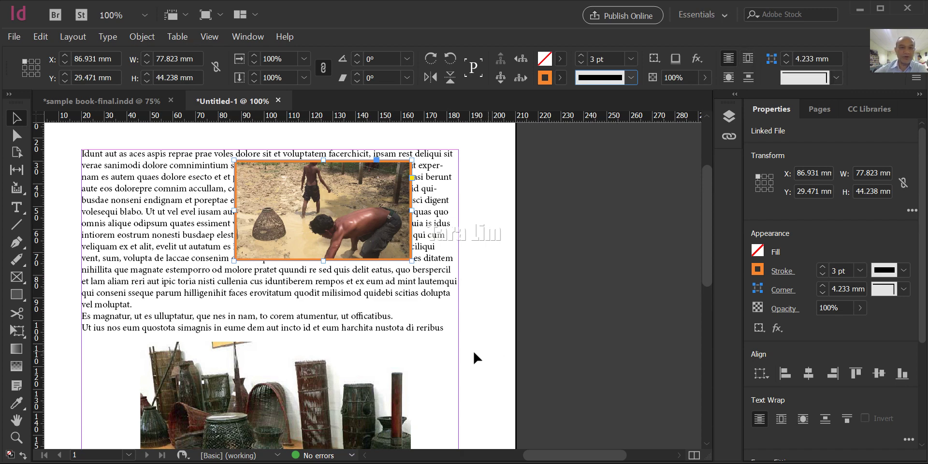
{"action": "scroll", "coordinate": [421, 213], "scroll_direction": "up", "scroll_amount": 1}
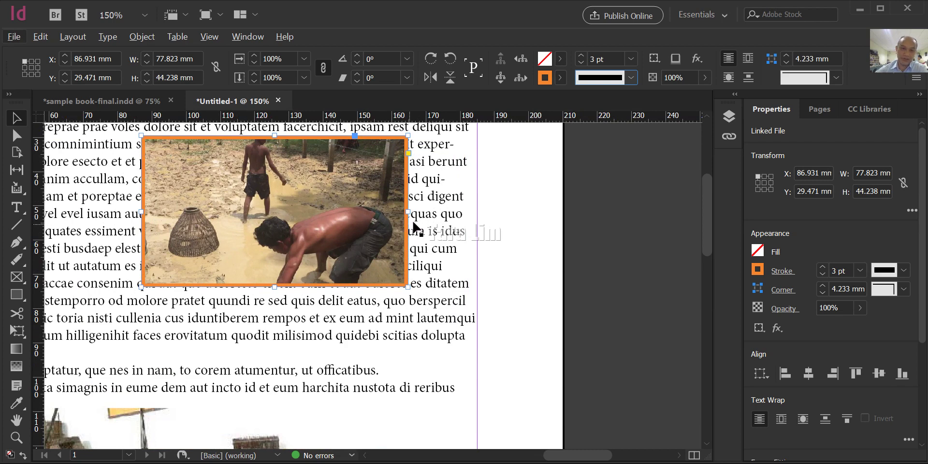
{"action": "left_click", "coordinate": [746, 60]}
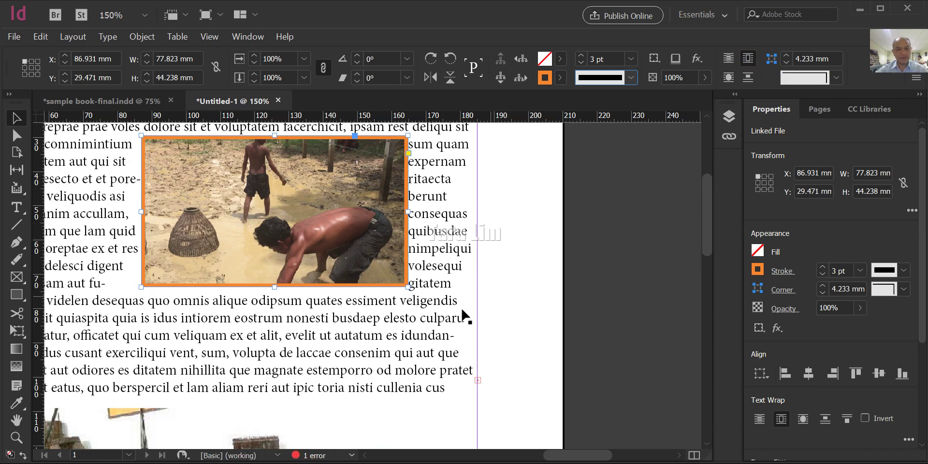
{"action": "scroll", "coordinate": [463, 316], "scroll_direction": "down", "scroll_amount": 1, "text": "alt"}
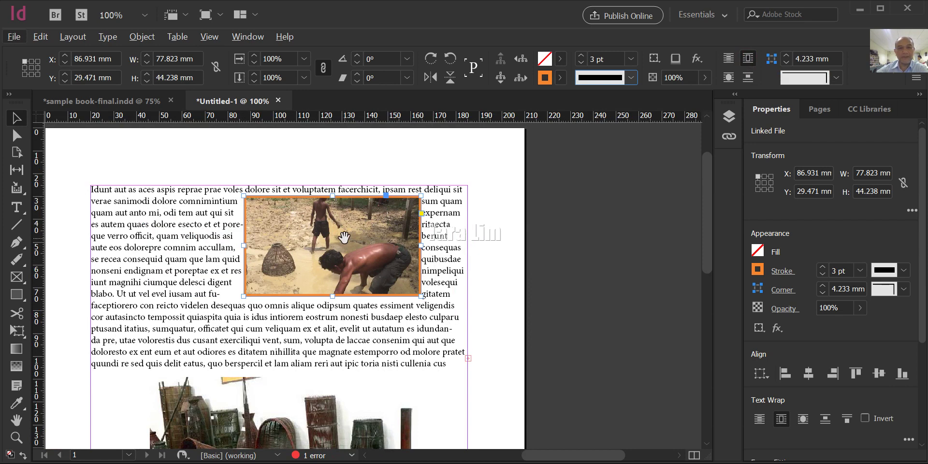
Move the wrapped image to the text frame's upper-right corner and back into the middle of the text at about X 66 mm, Y 40 mm
{"action": "left_click", "coordinate": [393, 231]}
{"action": "left_click_drag", "start_coordinate": [393, 231], "coordinate": [257, 250]}
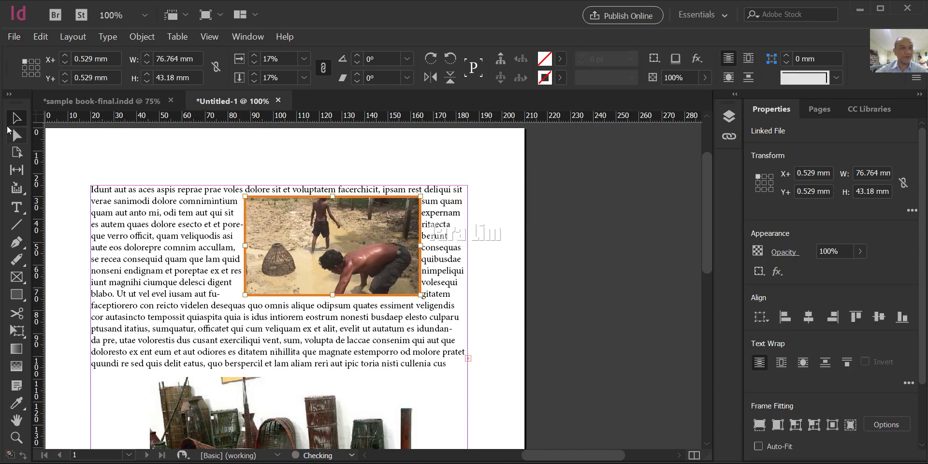
{"action": "left_click", "coordinate": [135, 156]}
{"action": "left_click", "coordinate": [258, 213]}
{"action": "left_click_drag", "start_coordinate": [258, 212], "coordinate": [304, 201]}
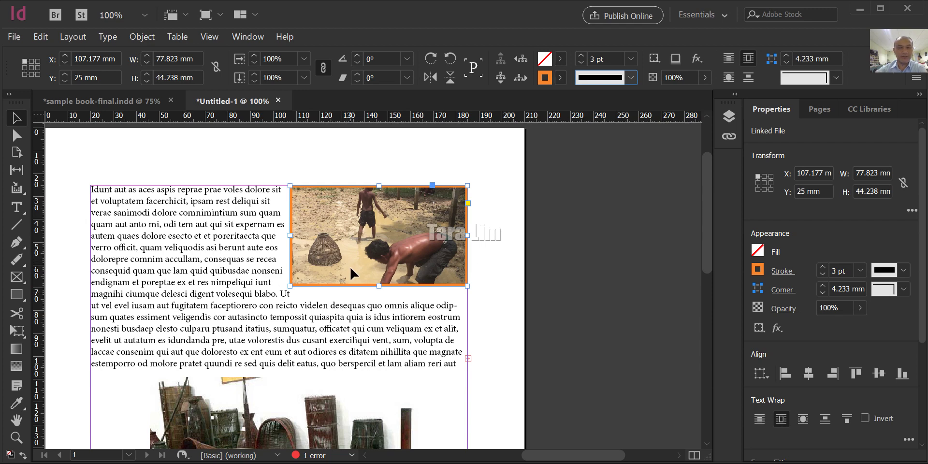
{"action": "left_click_drag", "start_coordinate": [380, 205], "coordinate": [291, 241]}
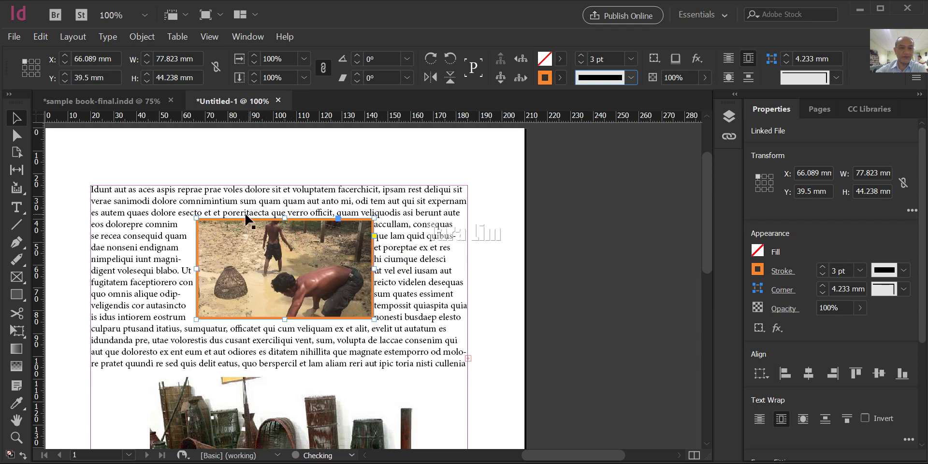
{"action": "left_click_drag", "start_coordinate": [327, 246], "coordinate": [327, 247]}
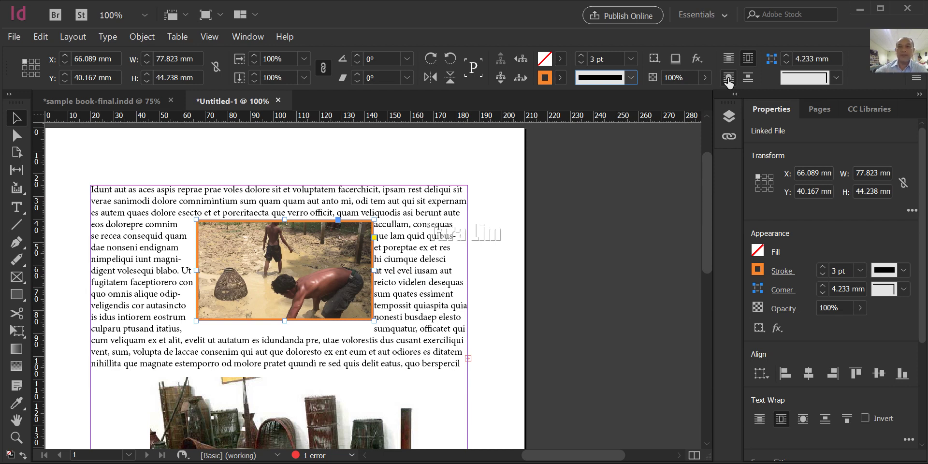
Wrap the placeholder text around the object shape of the orange-stroked image and select the picture inside its frame
{"action": "left_click", "coordinate": [728, 80]}
{"action": "double_click", "coordinate": [255, 250]}
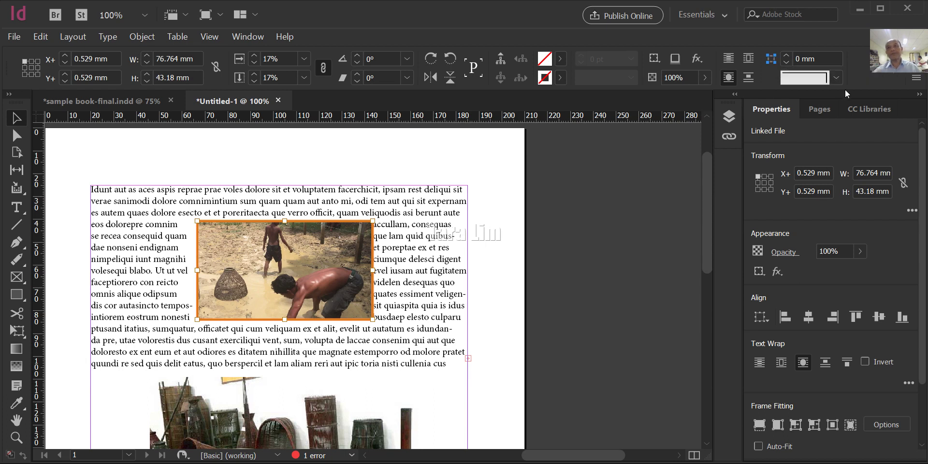
Try to give the picture inside the frame rounded corners and a larger corner size
{"action": "left_click", "coordinate": [770, 62]}
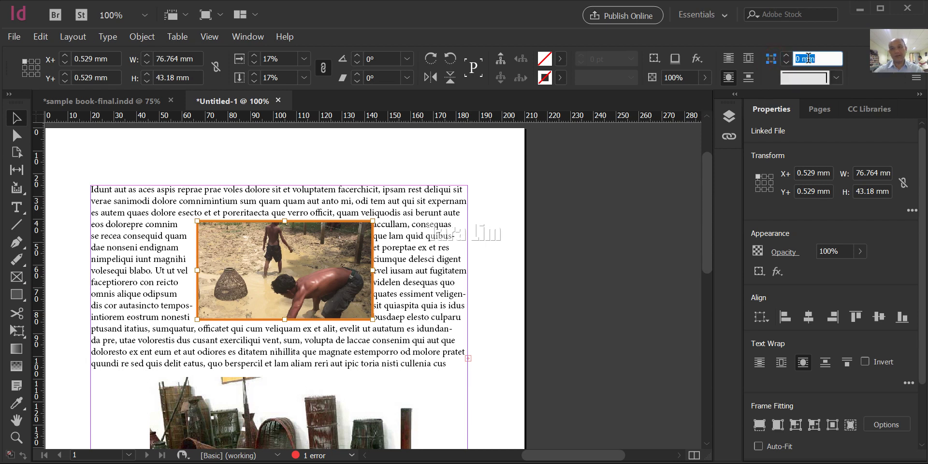
{"action": "left_click", "coordinate": [771, 61]}
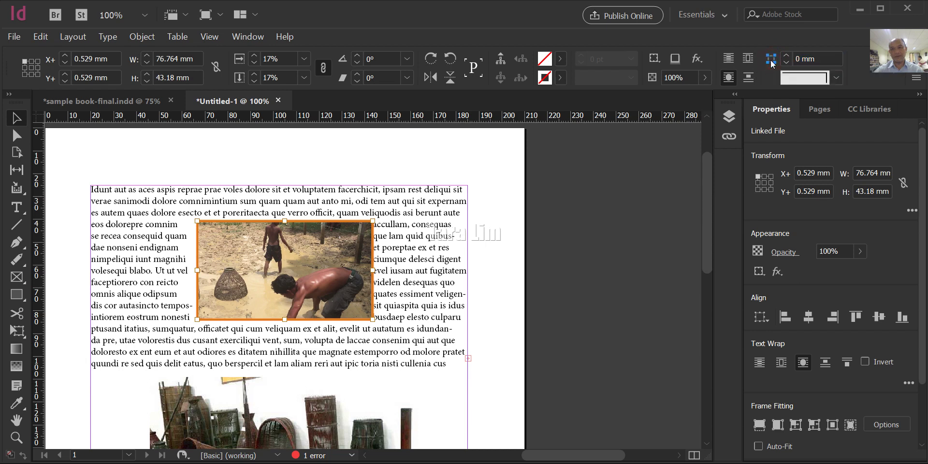
{"action": "left_click", "coordinate": [811, 80]}
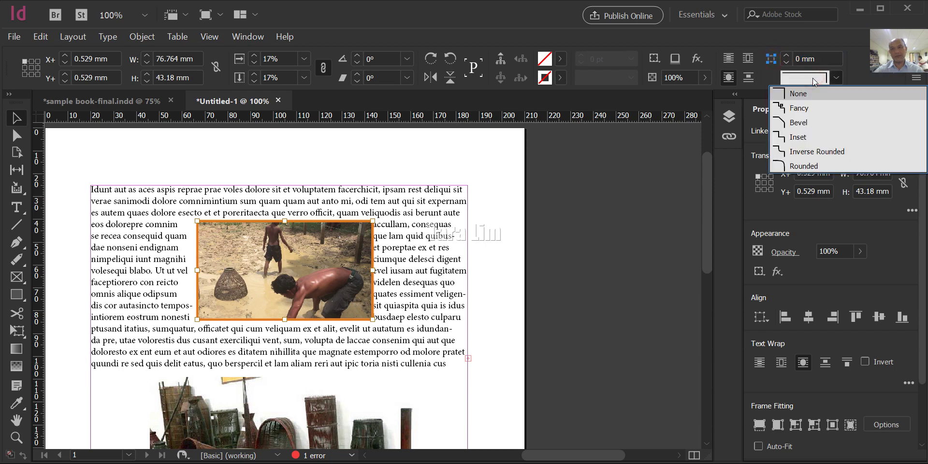
{"action": "left_click", "coordinate": [789, 169]}
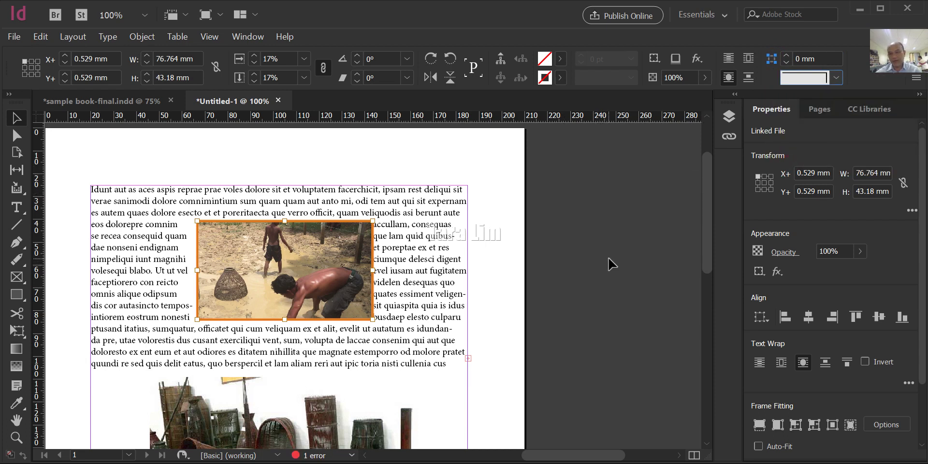
{"action": "scroll", "coordinate": [811, 282], "scroll_direction": "down", "scroll_amount": 3}
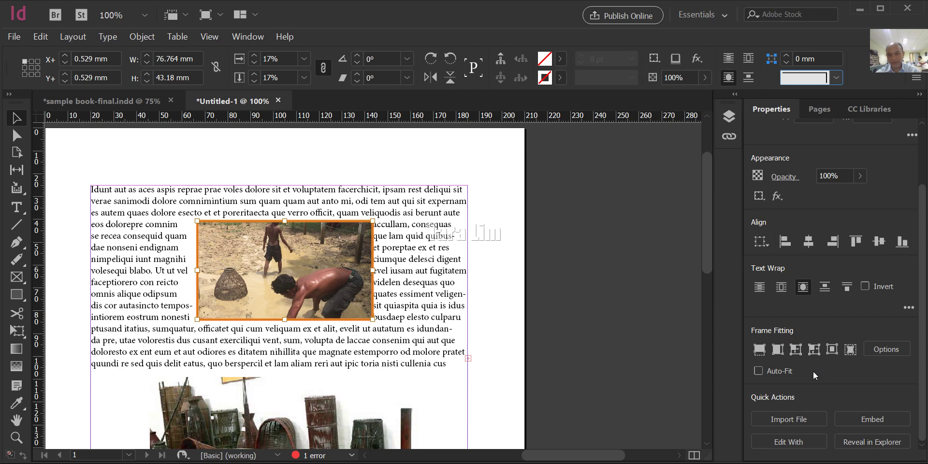
{"action": "scroll", "coordinate": [827, 209], "scroll_direction": "up", "scroll_amount": 3}
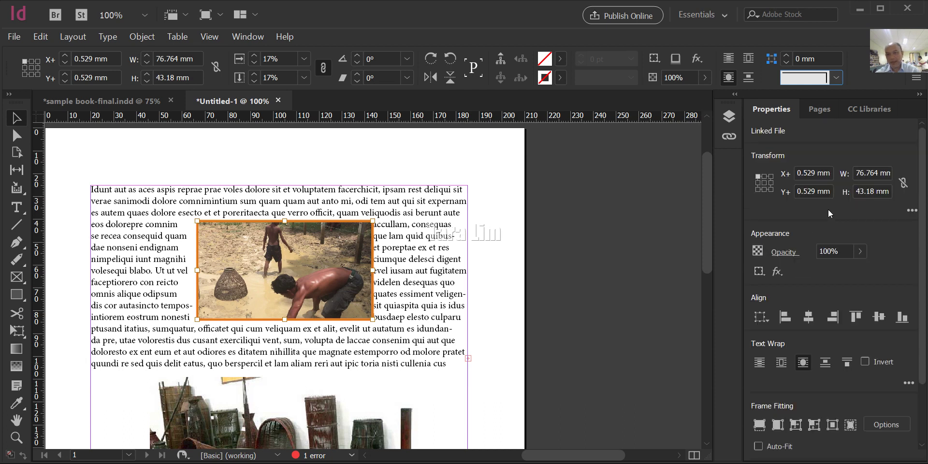
{"action": "left_click", "coordinate": [786, 51]}
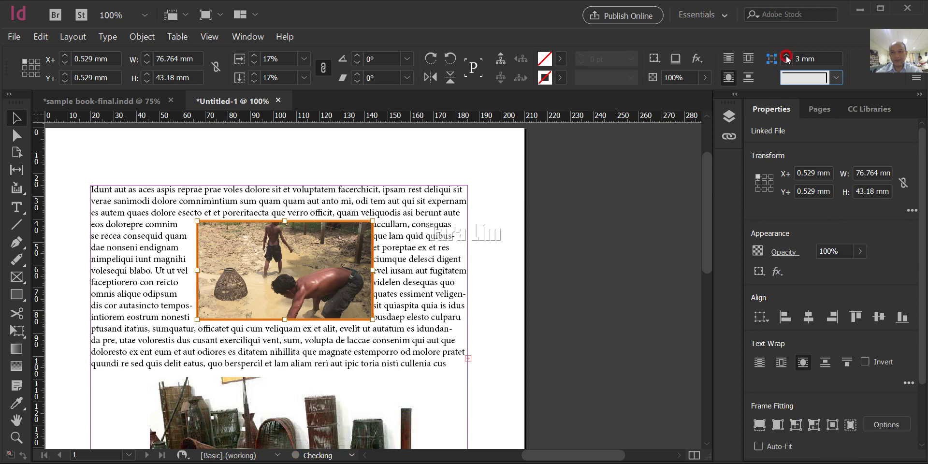
{"action": "left_click", "coordinate": [786, 59]}
{"action": "left_click", "coordinate": [787, 59]}
{"action": "left_click", "coordinate": [786, 59]}
{"action": "left_click", "coordinate": [787, 58]}
{"action": "left_click", "coordinate": [787, 59]}
{"action": "left_click", "coordinate": [836, 78]}
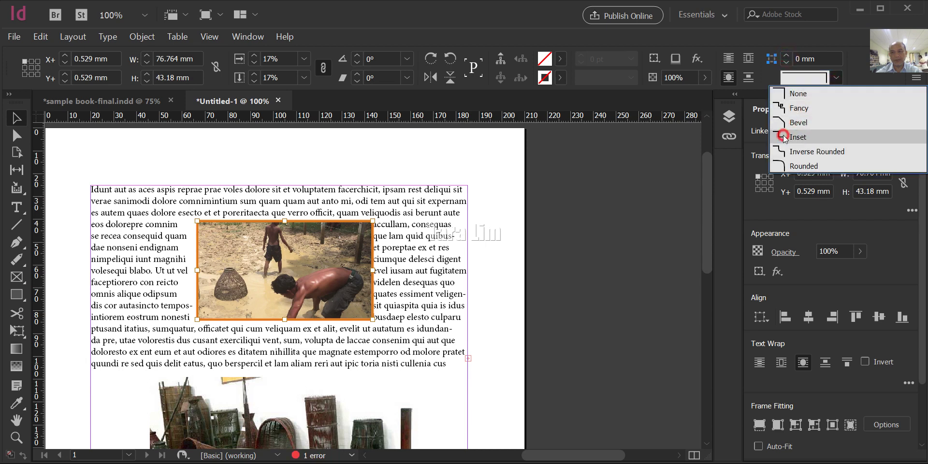
{"action": "left_click", "coordinate": [782, 166]}
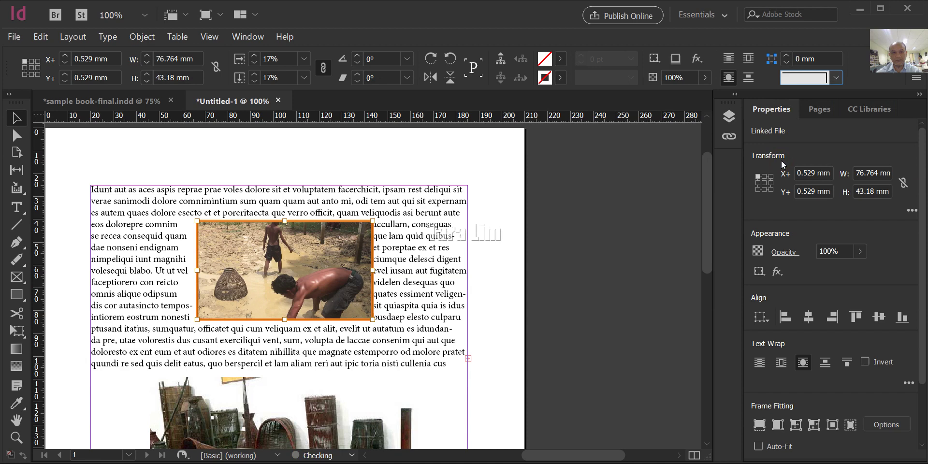
Select the orange-stroked image frame instead of its content and apply the Rounded corner shape
{"action": "left_click", "coordinate": [65, 140]}
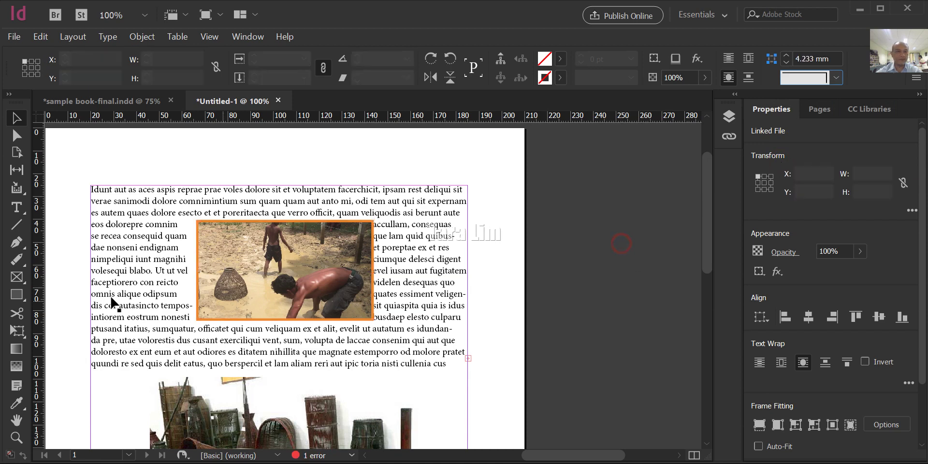
{"action": "left_click", "coordinate": [257, 231]}
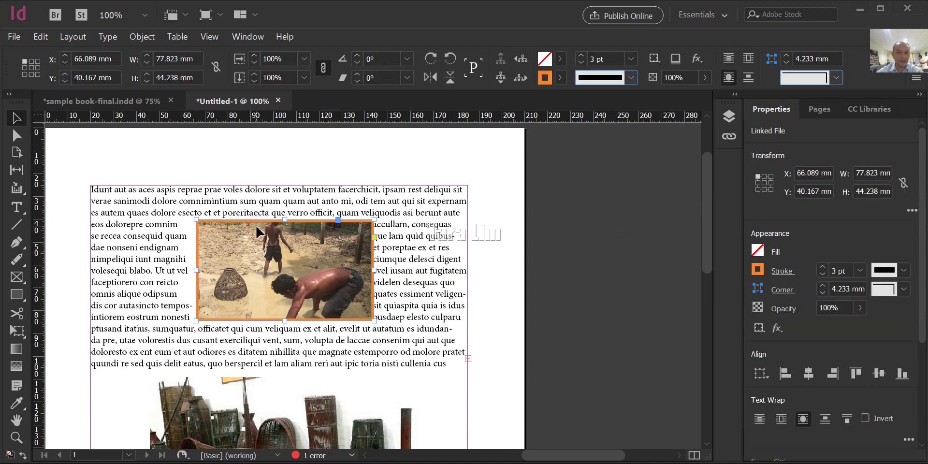
{"action": "left_click", "coordinate": [835, 78]}
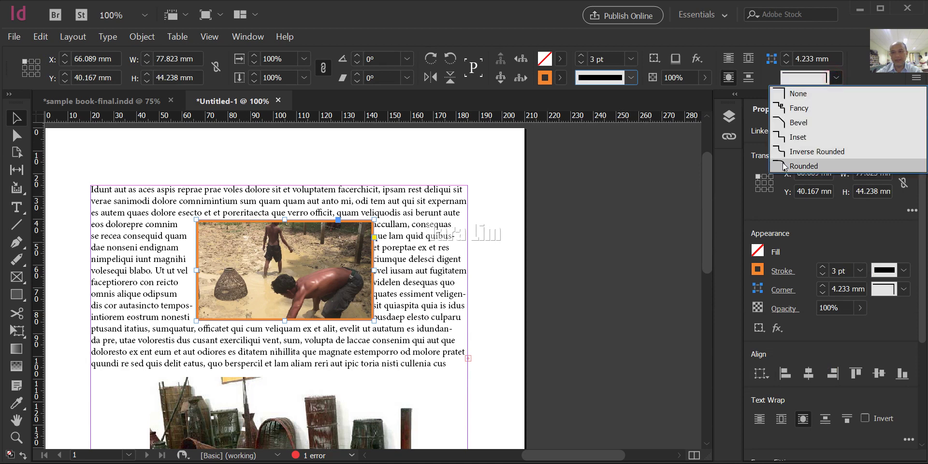
{"action": "left_click", "coordinate": [802, 165]}
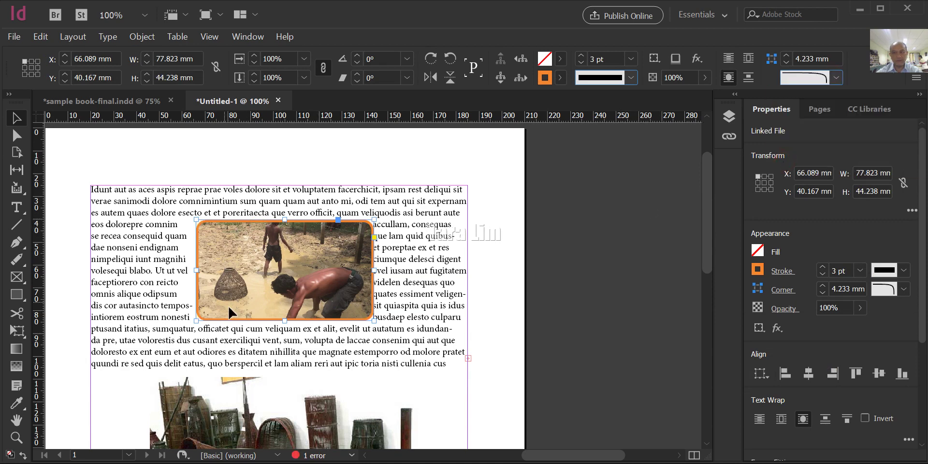
{"action": "left_click", "coordinate": [772, 60]}
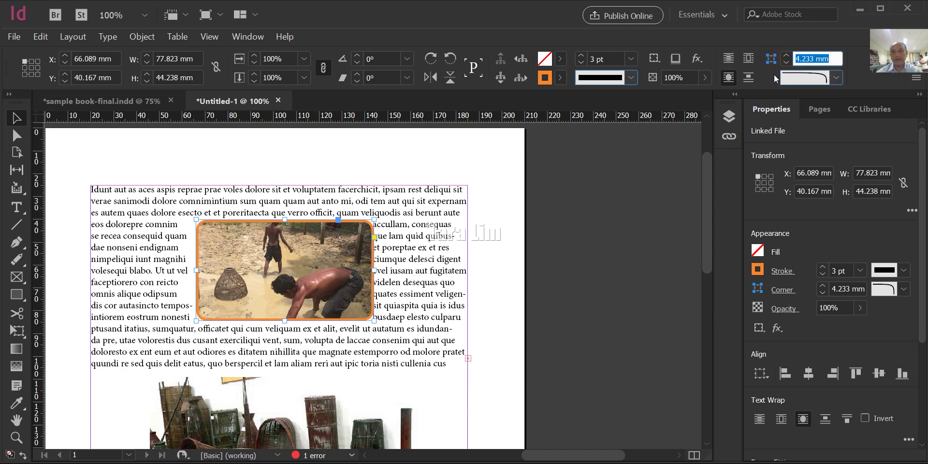
{"action": "left_click", "coordinate": [763, 78]}
{"action": "left_click", "coordinate": [799, 57]}
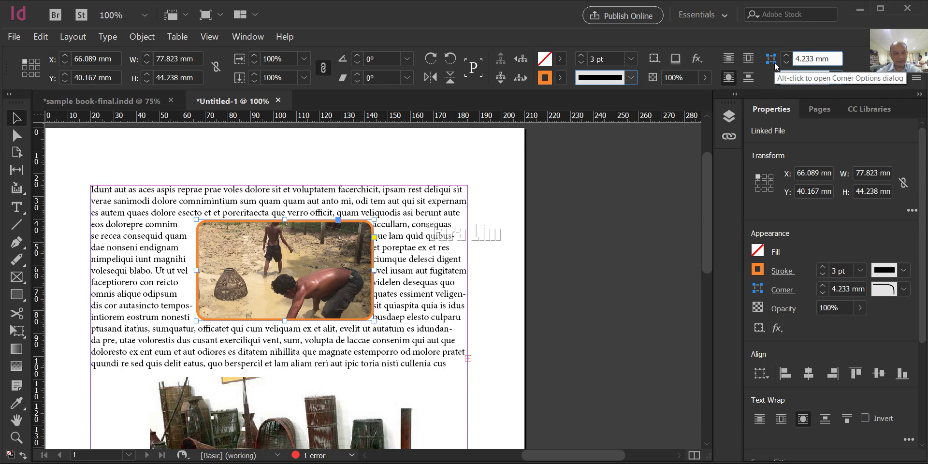
{"action": "left_click", "coordinate": [773, 60], "text": "alt"}
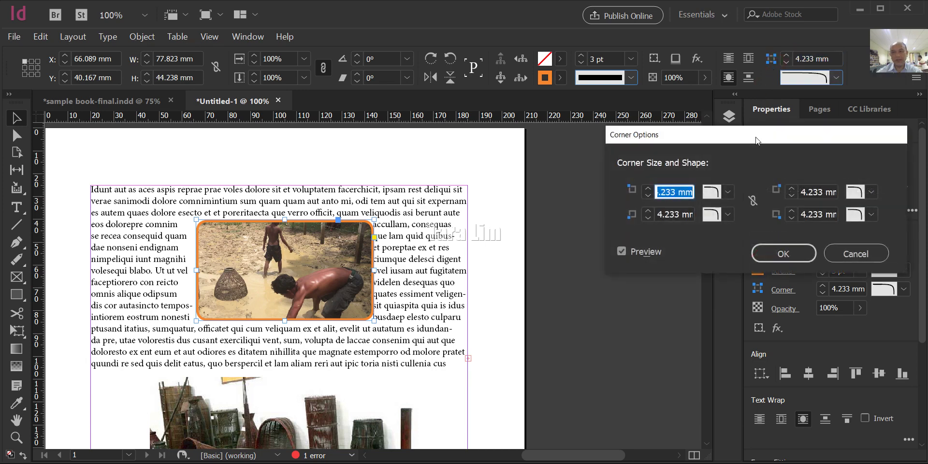
{"action": "left_click_drag", "start_coordinate": [755, 138], "coordinate": [647, 146]}
{"action": "left_click", "coordinate": [762, 264]}
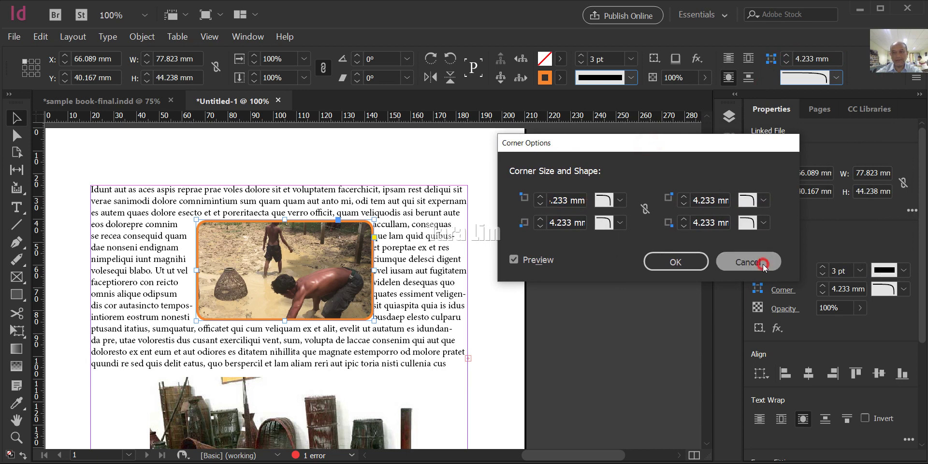
Unlink the image frame's corner sizes in Corner Options and set the upper-left, lower-left and lower-right corners to 0 mm
{"action": "left_click", "coordinate": [772, 61], "text": "alt"}
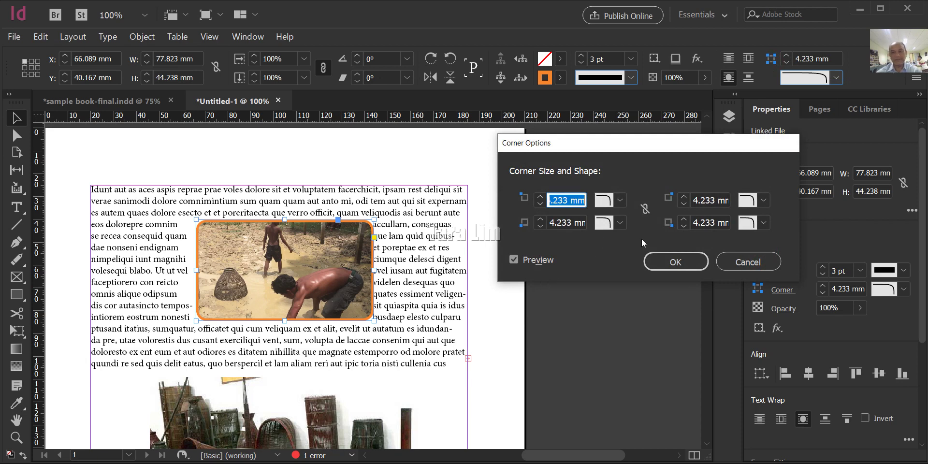
{"action": "left_click", "coordinate": [643, 209]}
{"action": "left_click", "coordinate": [643, 215]}
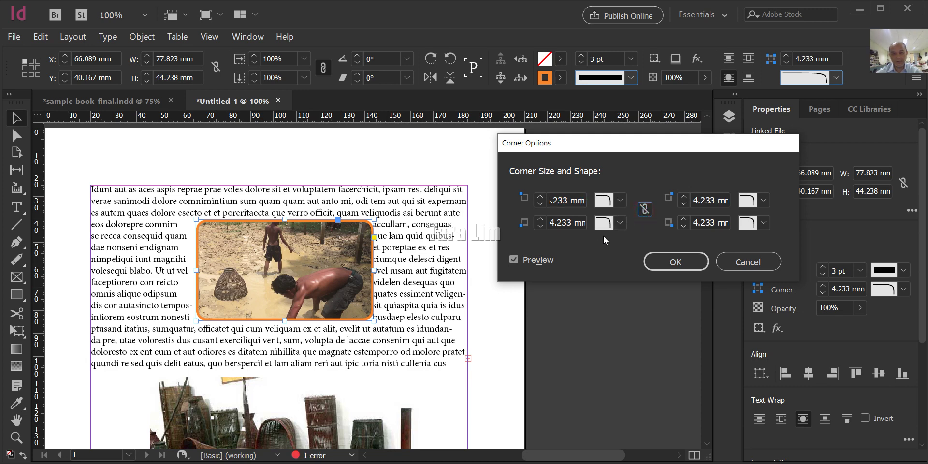
{"action": "left_click", "coordinate": [540, 205]}
{"action": "left_click", "coordinate": [539, 226]}
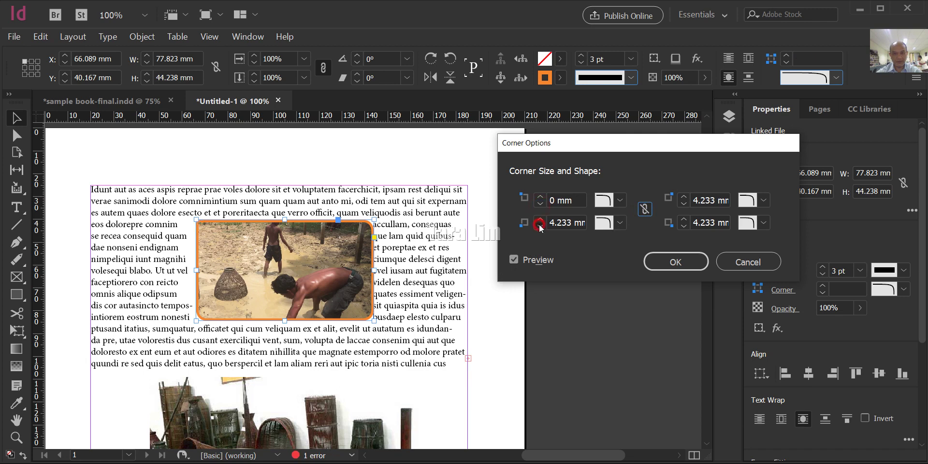
{"action": "left_click", "coordinate": [683, 226]}
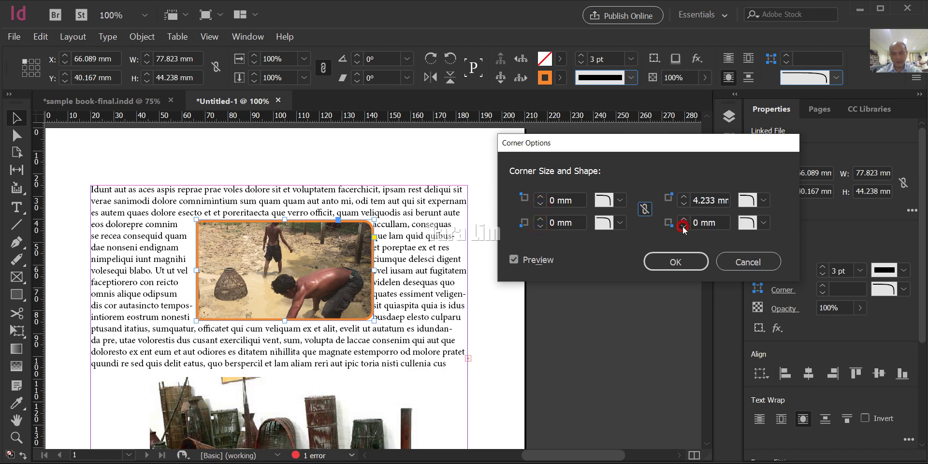
Set the image frame's upper-right rounded corner to 32 mm, apply the corner options and deselect the image
{"action": "left_click", "coordinate": [683, 197]}
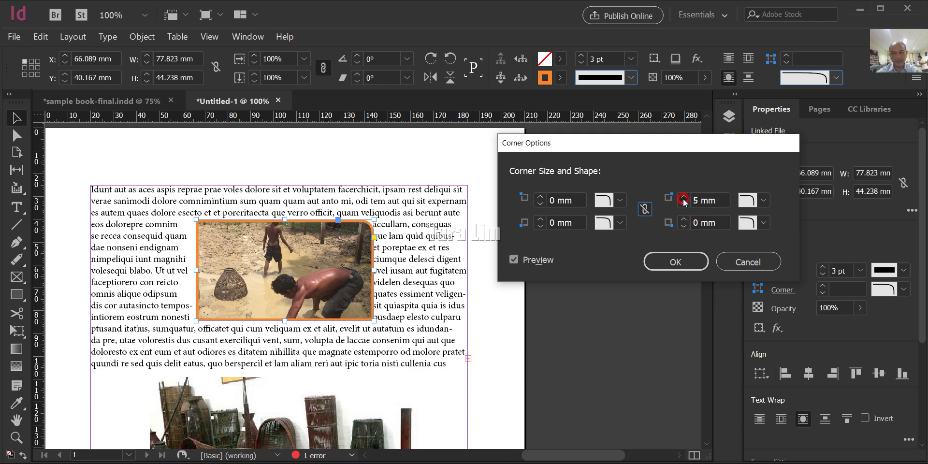
{"action": "left_click", "coordinate": [683, 198]}
{"action": "left_click", "coordinate": [683, 198]}
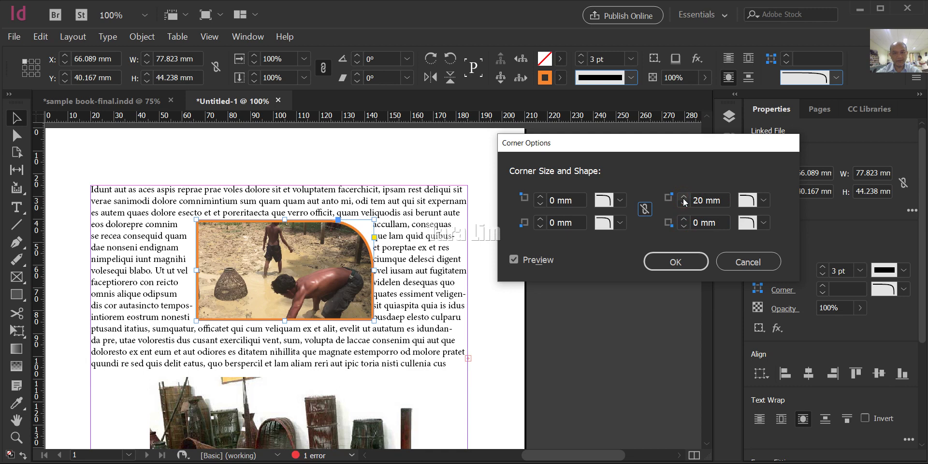
{"action": "left_click", "coordinate": [683, 198]}
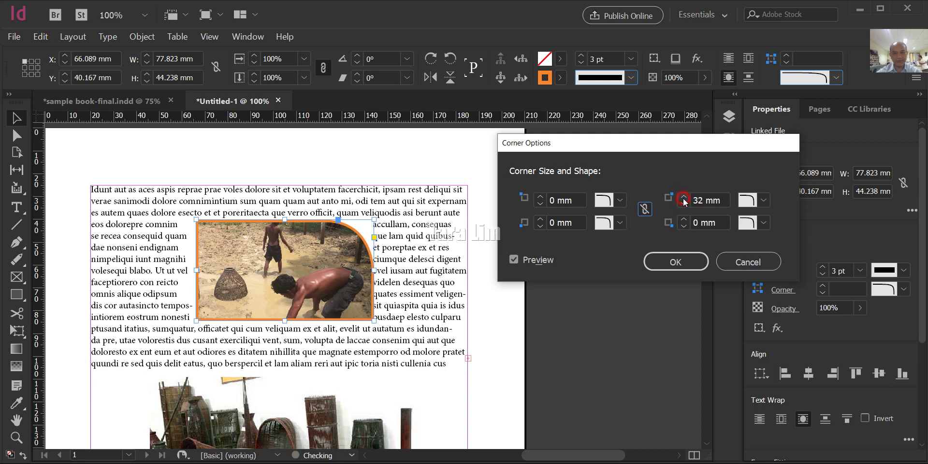
{"action": "left_click", "coordinate": [675, 264]}
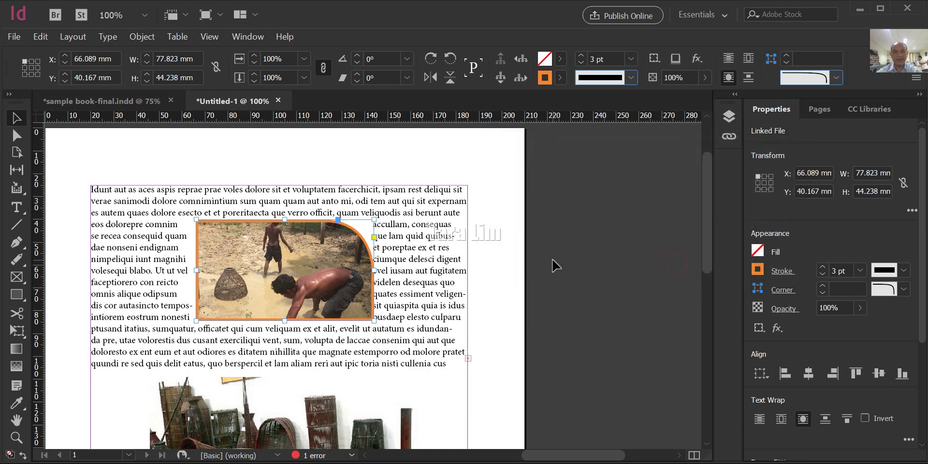
{"action": "left_click", "coordinate": [594, 214]}
{"action": "left_click", "coordinate": [341, 246]}
{"action": "left_click", "coordinate": [638, 198]}
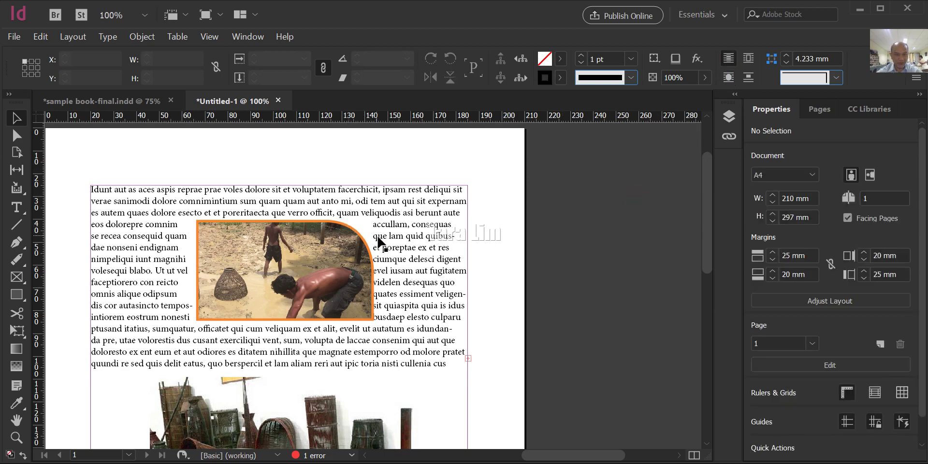
Make the placeholder text jump over the orange-stroked image and move the image down to Y 42 mm
{"action": "left_click", "coordinate": [300, 242]}
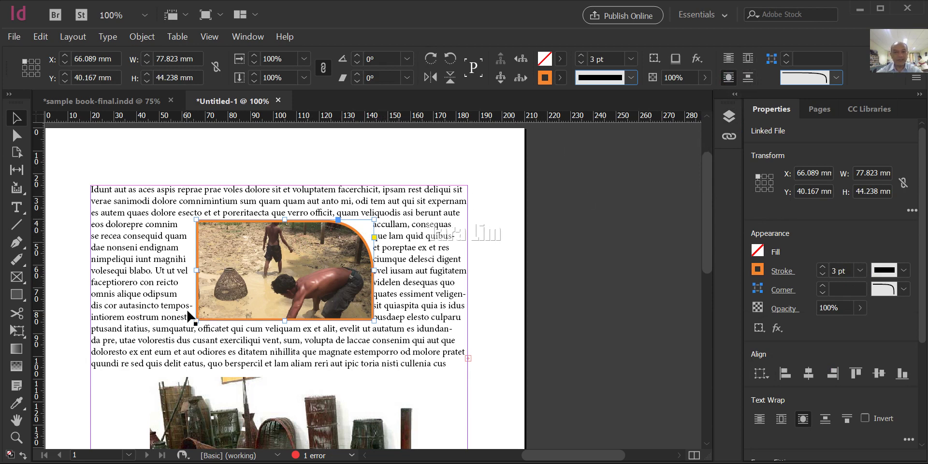
{"action": "left_click", "coordinate": [747, 79]}
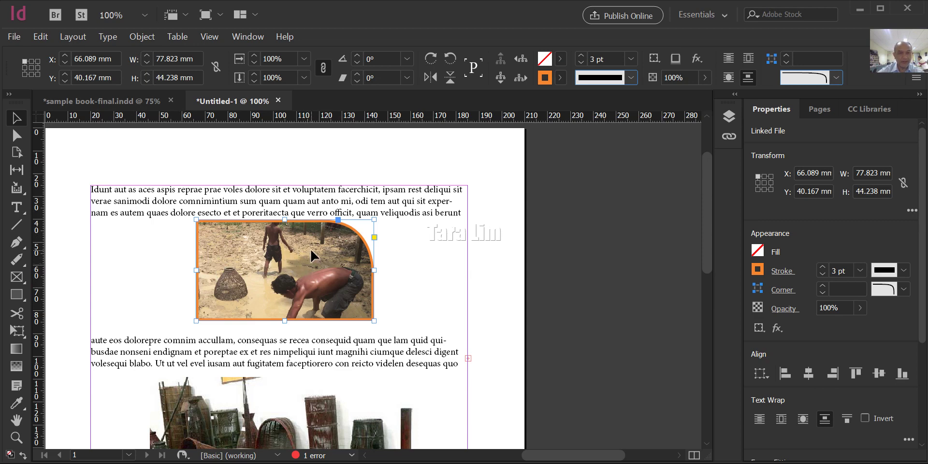
{"action": "left_click_drag", "start_coordinate": [309, 248], "coordinate": [318, 269]}
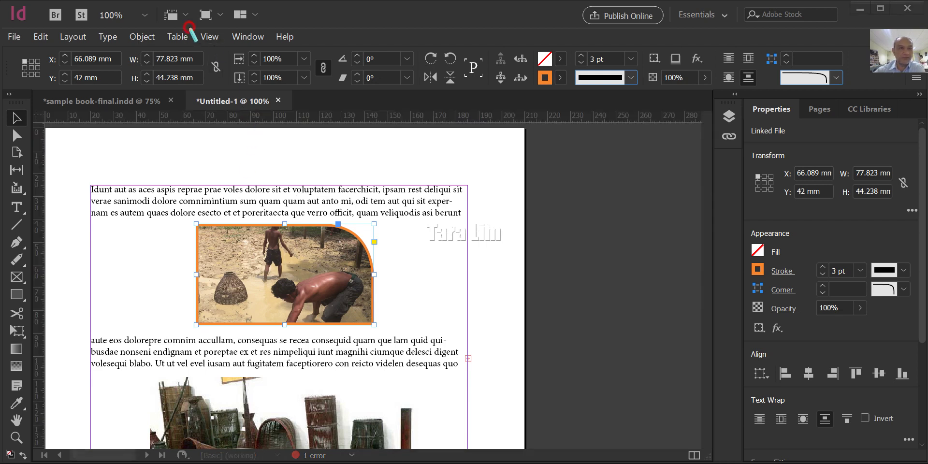
{"action": "left_click_drag", "start_coordinate": [189, 26], "coordinate": [231, 47]}
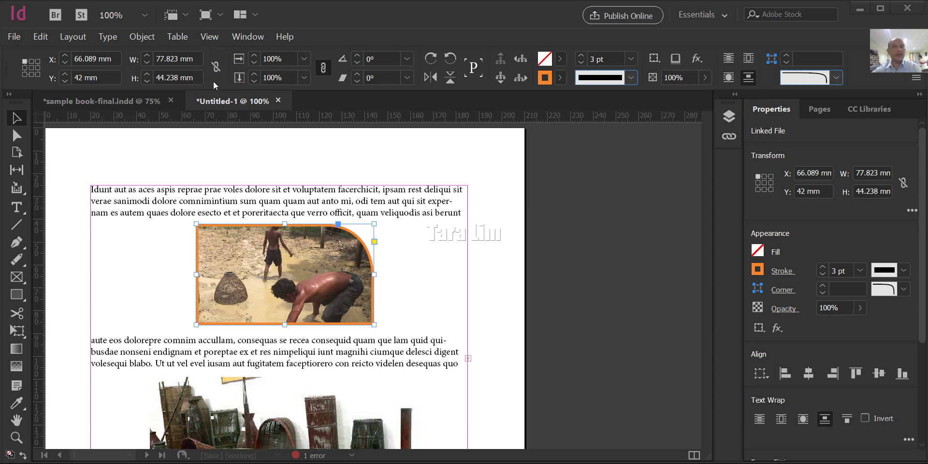
{"action": "left_click", "coordinate": [210, 37]}
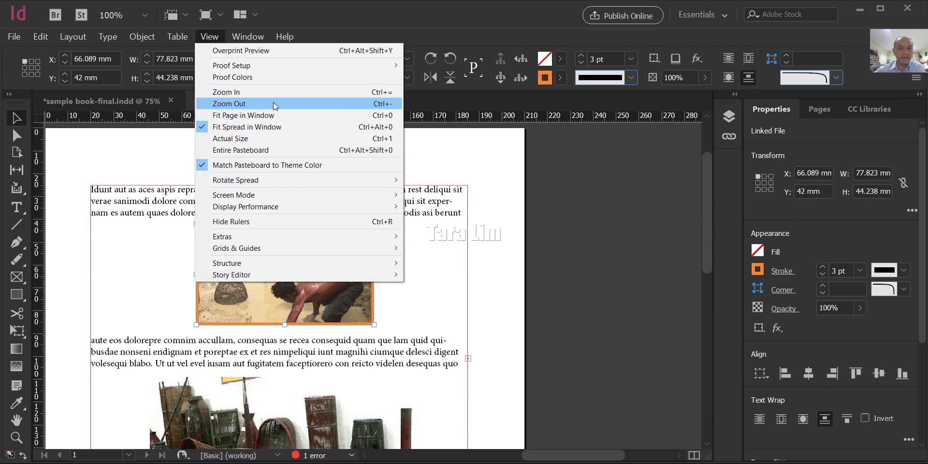
{"action": "left_click", "coordinate": [228, 92]}
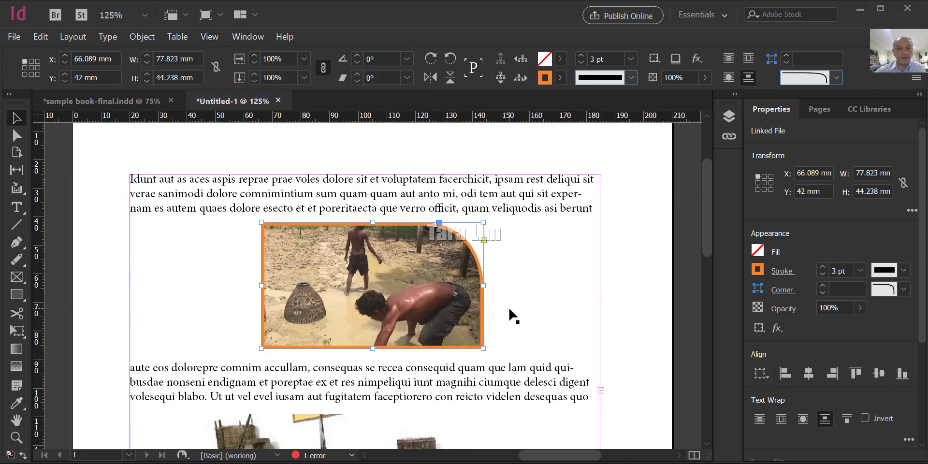
{"action": "left_click", "coordinate": [209, 37]}
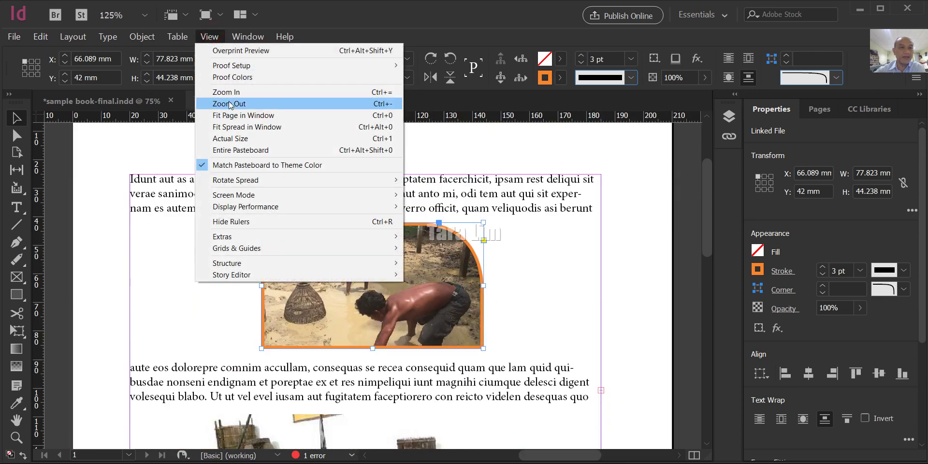
{"action": "left_click", "coordinate": [231, 103]}
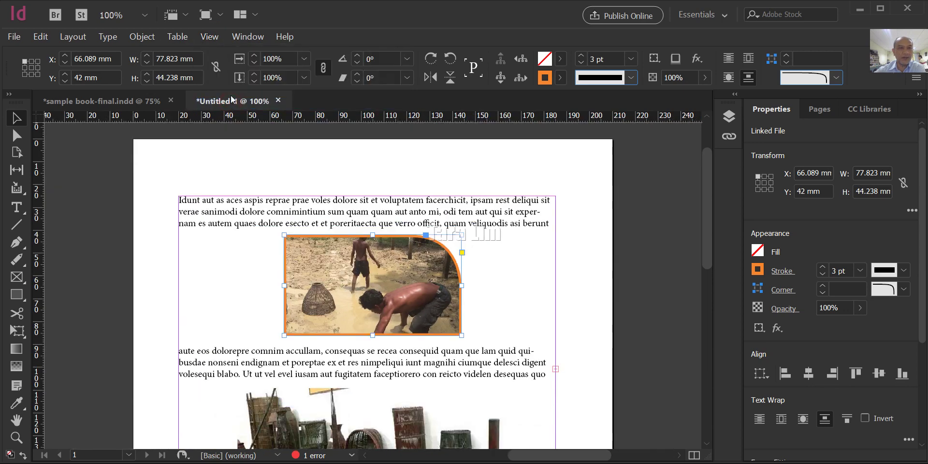
Fit the whole first page in the window and deselect the orange-stroked image
{"action": "left_click", "coordinate": [210, 36]}
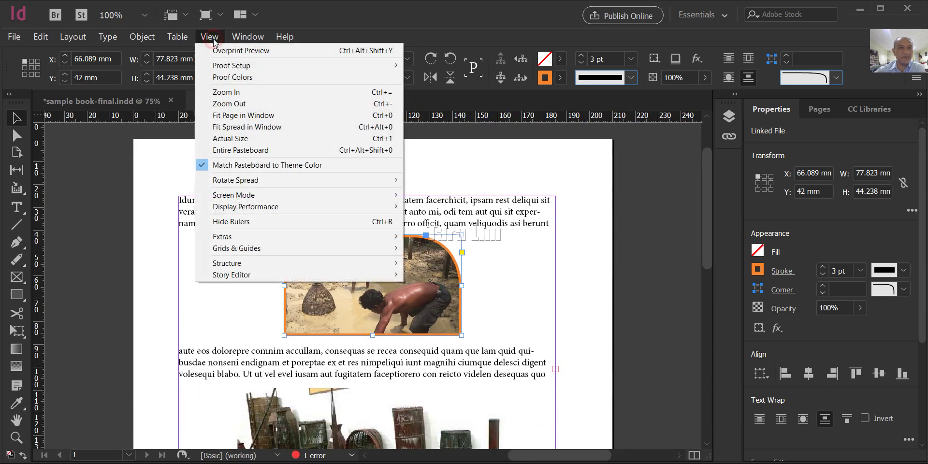
{"action": "left_click", "coordinate": [241, 117]}
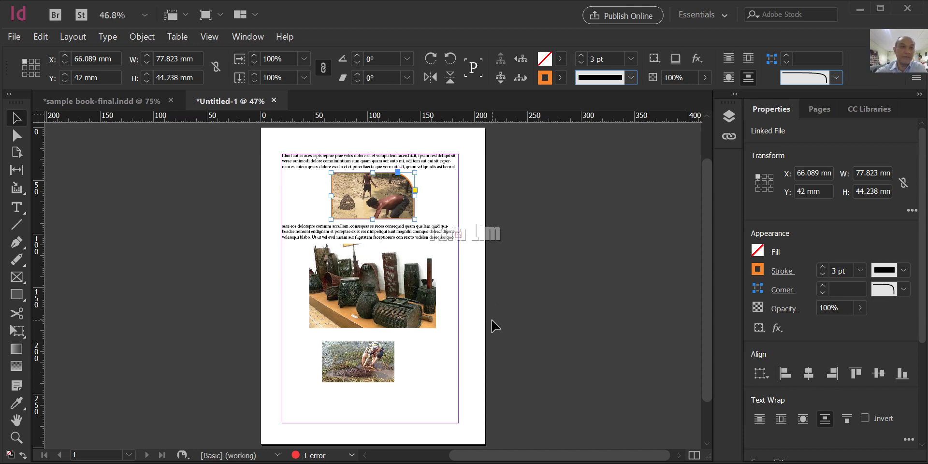
{"action": "left_click", "coordinate": [208, 37]}
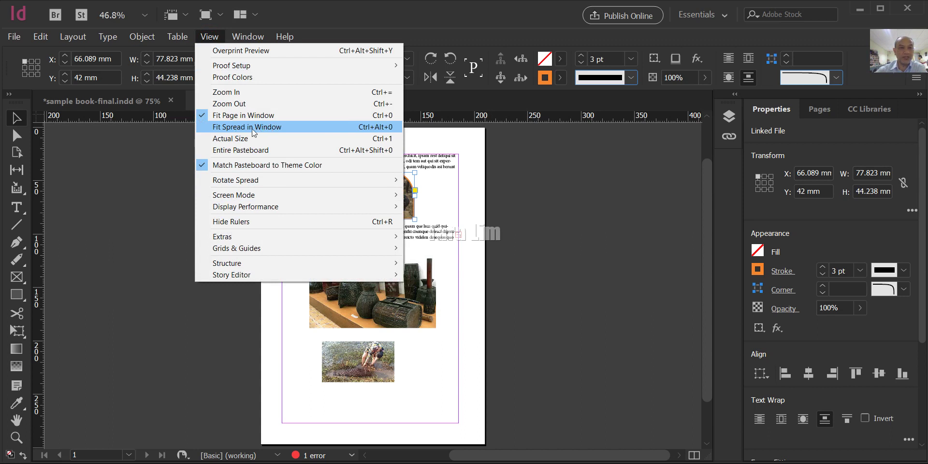
{"action": "left_click", "coordinate": [556, 295]}
Look over page 4 of sample book-final.indd and return to the Untitled-1 document
{"action": "left_click", "coordinate": [116, 99]}
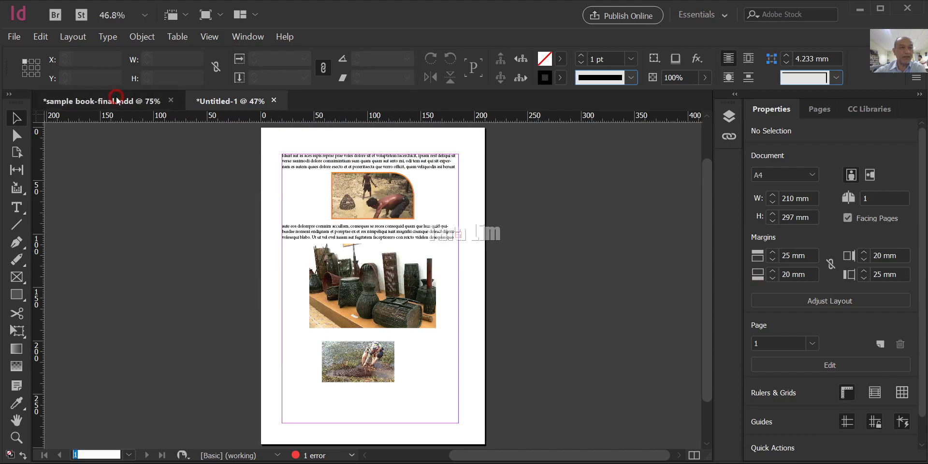
{"action": "scroll", "coordinate": [427, 303], "scroll_direction": "down", "scroll_amount": 15}
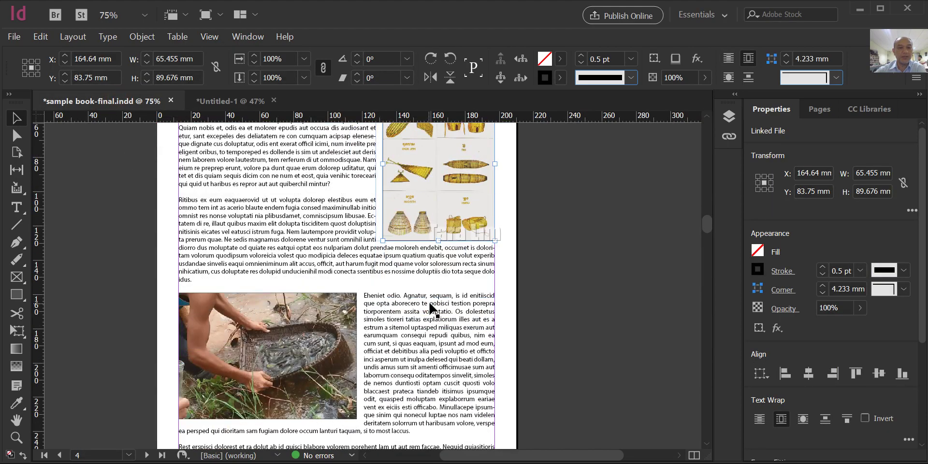
{"action": "scroll", "coordinate": [484, 289], "scroll_direction": "up", "scroll_amount": 5}
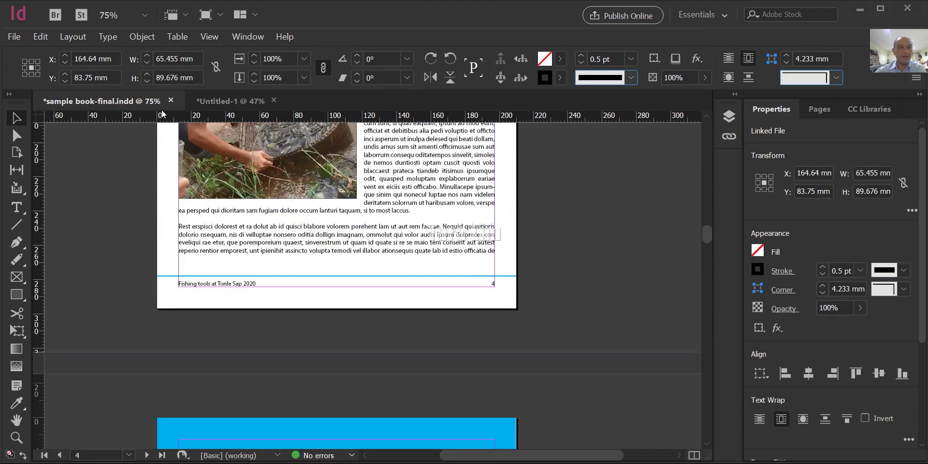
{"action": "left_click", "coordinate": [251, 102]}
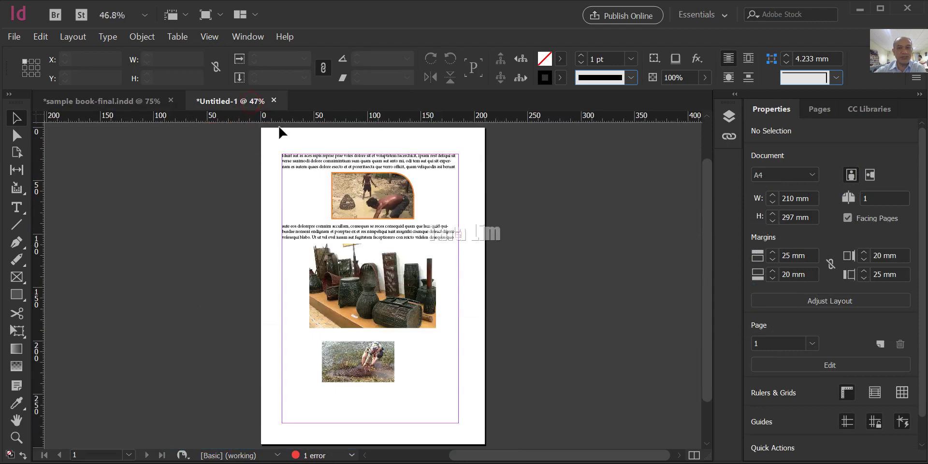
Add two pages based on A-Master after page 1 to form the facing spread 2-3
{"action": "left_click", "coordinate": [818, 110]}
{"action": "left_click_drag", "start_coordinate": [901, 155], "coordinate": [857, 296]}
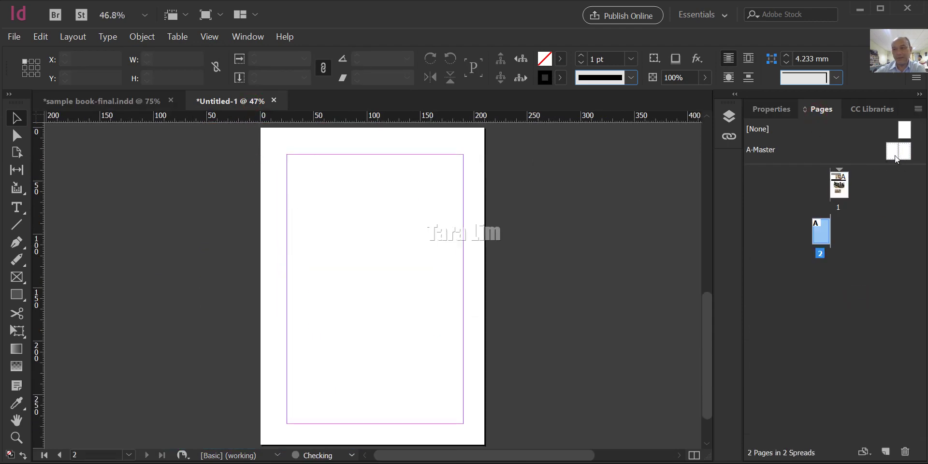
{"action": "left_click_drag", "start_coordinate": [898, 157], "coordinate": [874, 281]}
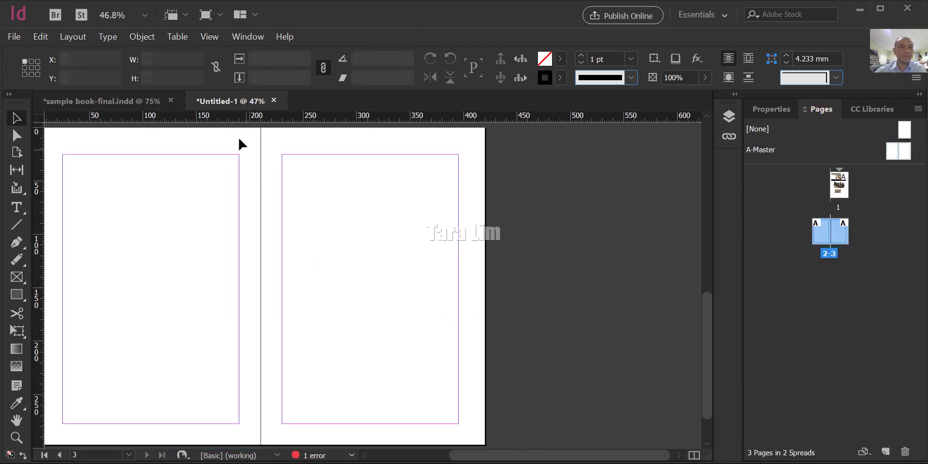
Fit the whole spread 2-3 in the window
{"action": "left_click_drag", "start_coordinate": [241, 251], "coordinate": [321, 238]}
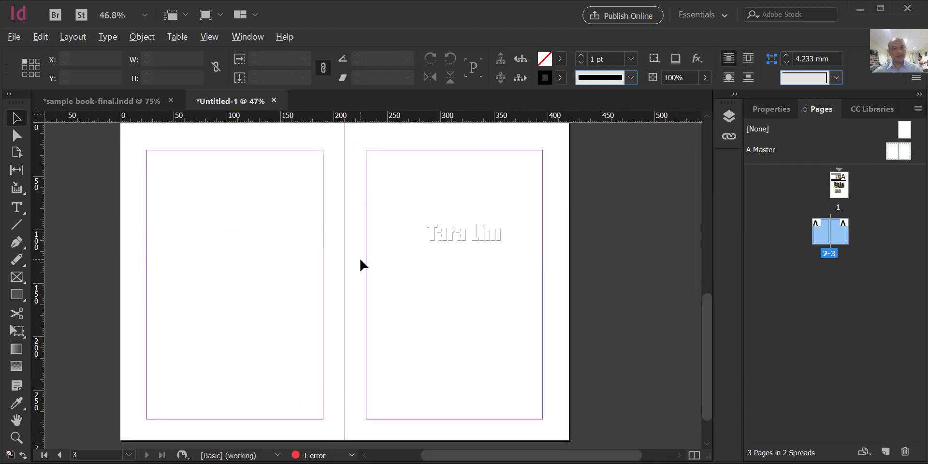
{"action": "key", "text": "ctrl+1"}
{"action": "scroll", "coordinate": [360, 260], "scroll_direction": "down", "scroll_amount": 3, "text": "alt"}
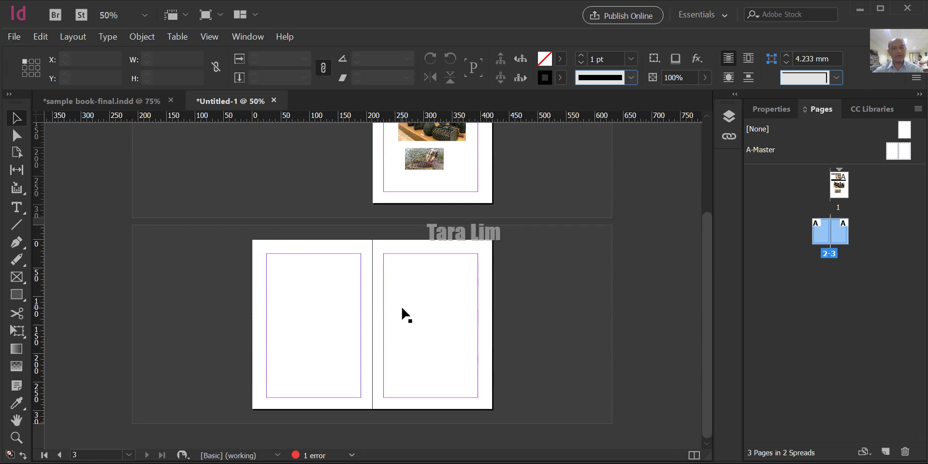
{"action": "scroll", "coordinate": [403, 310], "scroll_direction": "up", "scroll_amount": 2, "text": "alt"}
{"action": "scroll", "coordinate": [403, 314], "scroll_direction": "down", "scroll_amount": 1}
{"action": "left_click_drag", "start_coordinate": [569, 326], "coordinate": [427, 274]}
{"action": "scroll", "coordinate": [401, 300], "scroll_direction": "up", "scroll_amount": 5, "text": "alt"}
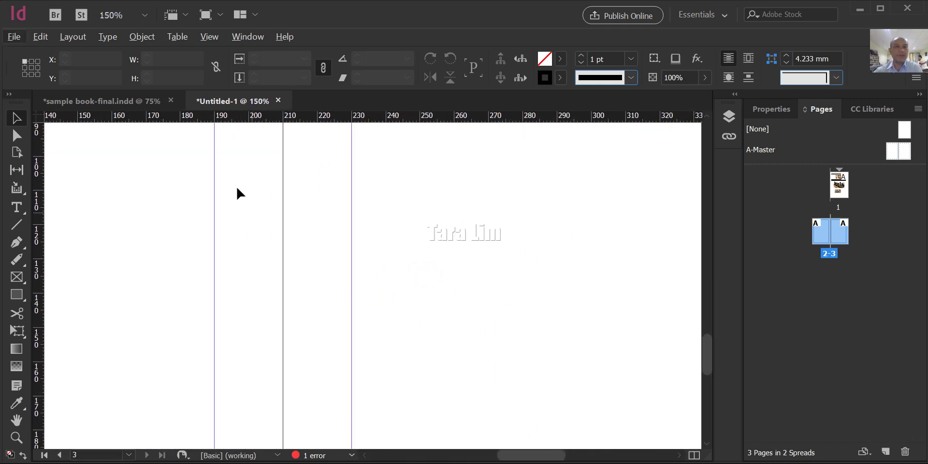
{"action": "left_click", "coordinate": [208, 38]}
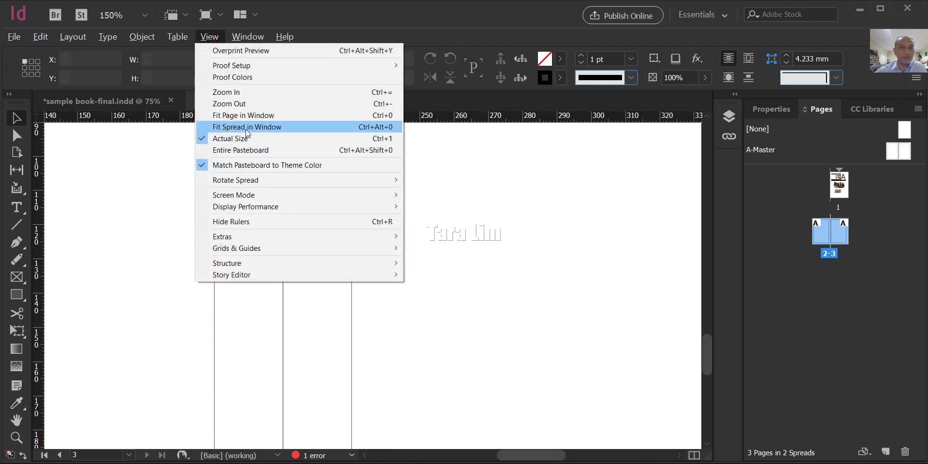
{"action": "left_click", "coordinate": [245, 127]}
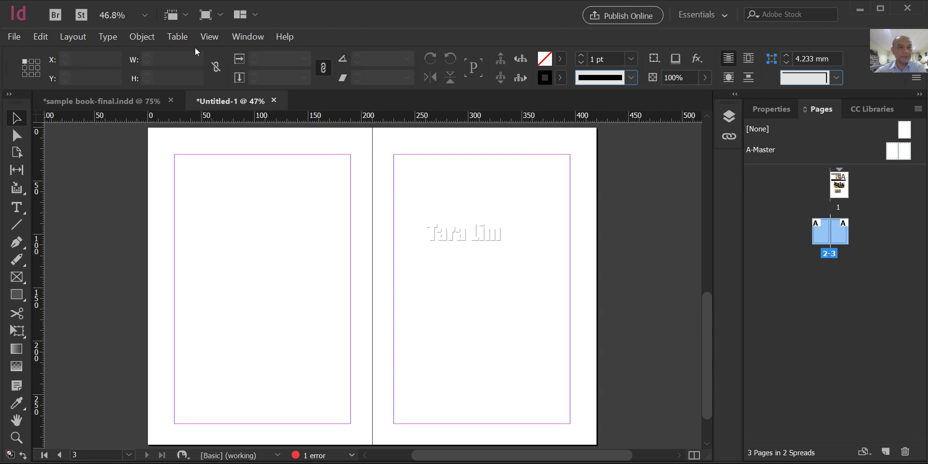
View the spread at actual size and go to page 1 of the document
{"action": "left_click", "coordinate": [206, 38]}
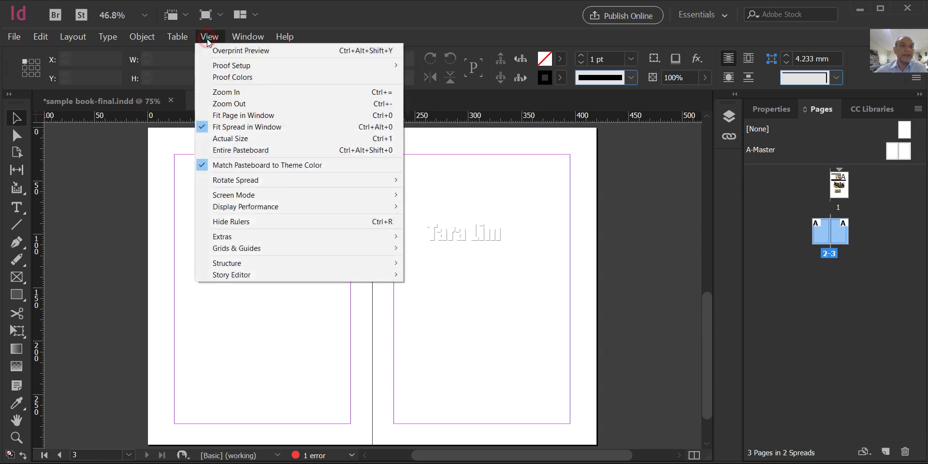
{"action": "left_click", "coordinate": [235, 139]}
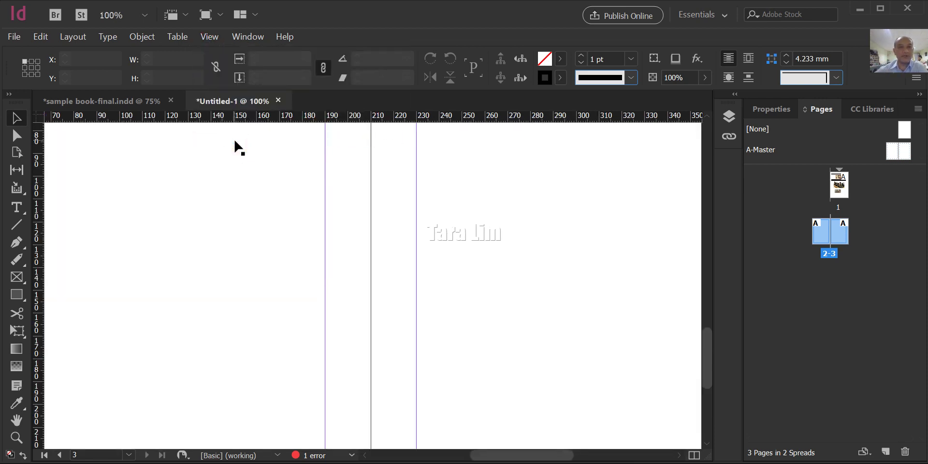
{"action": "double_click", "coordinate": [839, 186]}
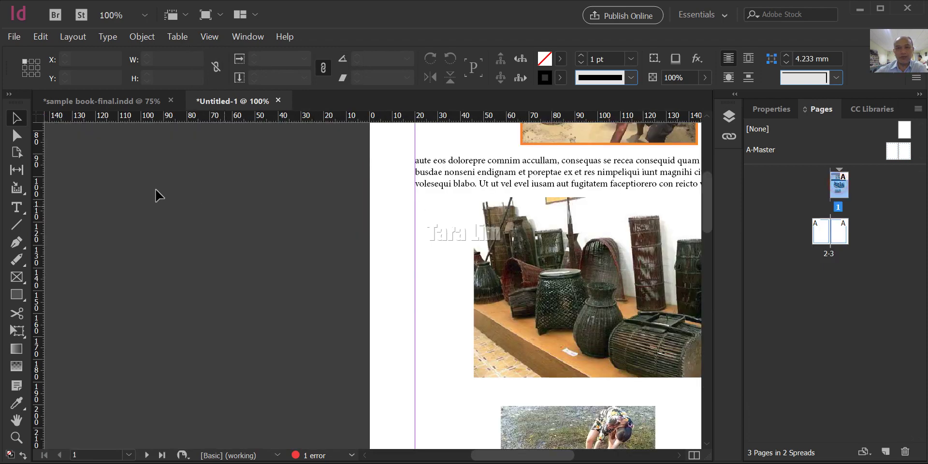
View page 1's pictures at actual size and display the entire pasteboard around the page
{"action": "scroll", "coordinate": [491, 313], "scroll_direction": "down", "scroll_amount": 6}
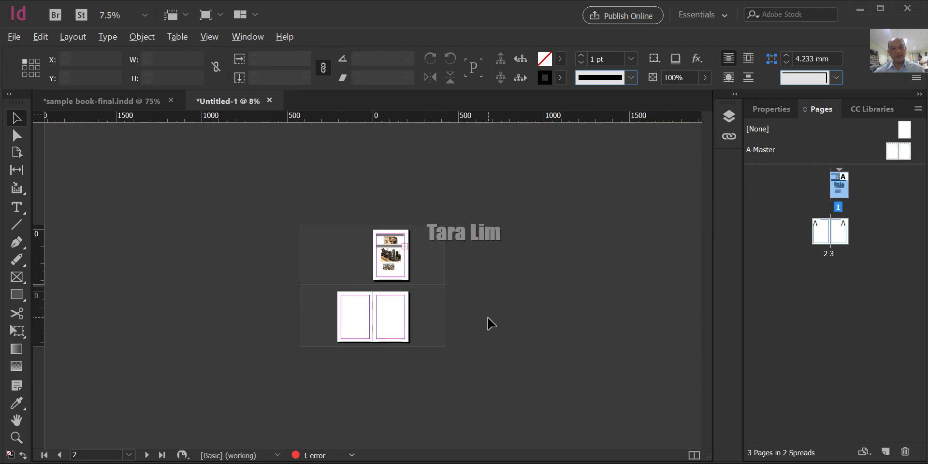
{"action": "scroll", "coordinate": [488, 321], "scroll_direction": "up", "scroll_amount": 2}
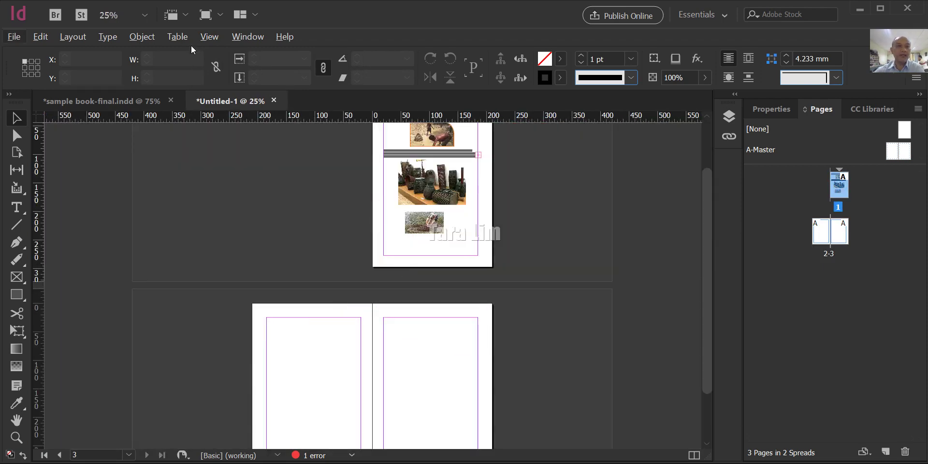
{"action": "left_click", "coordinate": [209, 37]}
{"action": "left_click", "coordinate": [232, 139]}
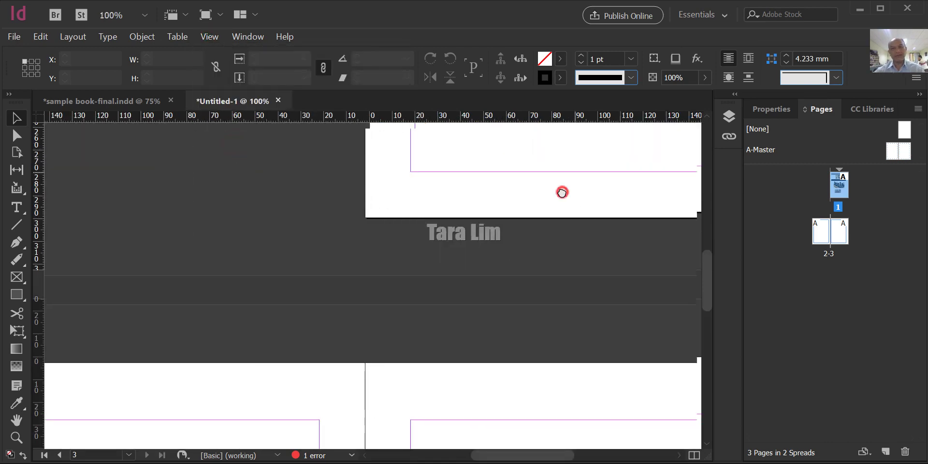
{"action": "left_click_drag", "start_coordinate": [563, 190], "coordinate": [385, 364]}
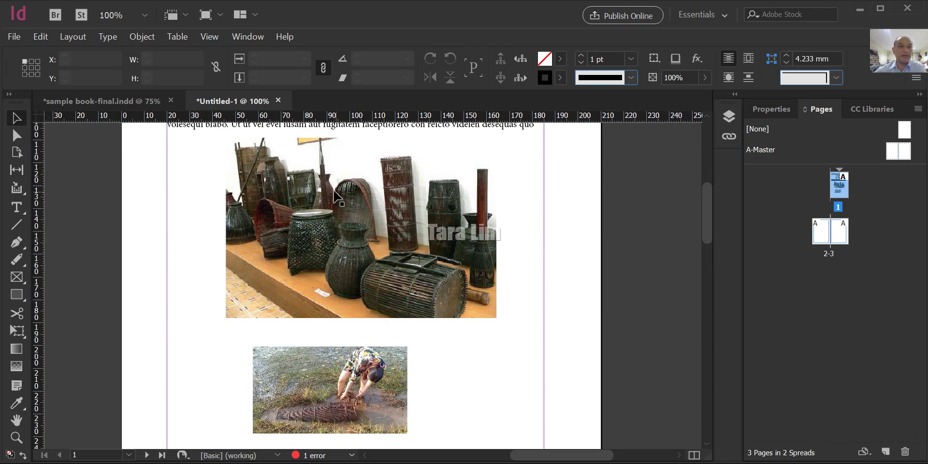
{"action": "left_click", "coordinate": [214, 42]}
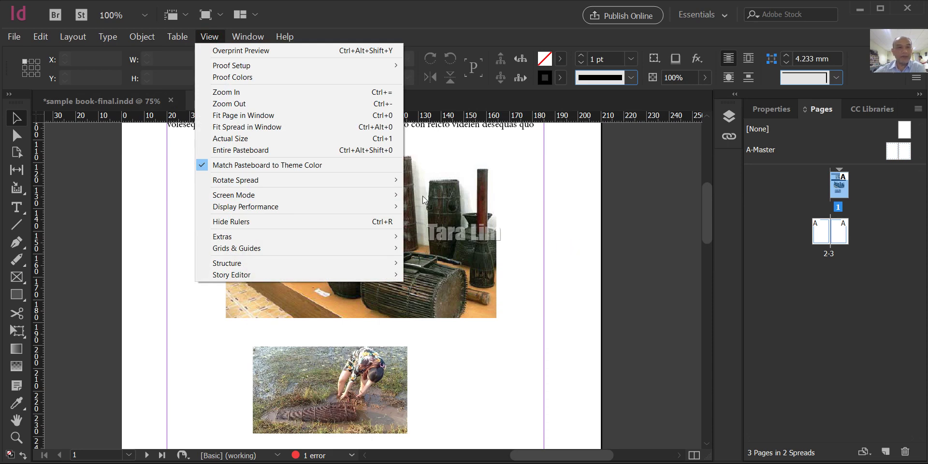
{"action": "left_click", "coordinate": [237, 151]}
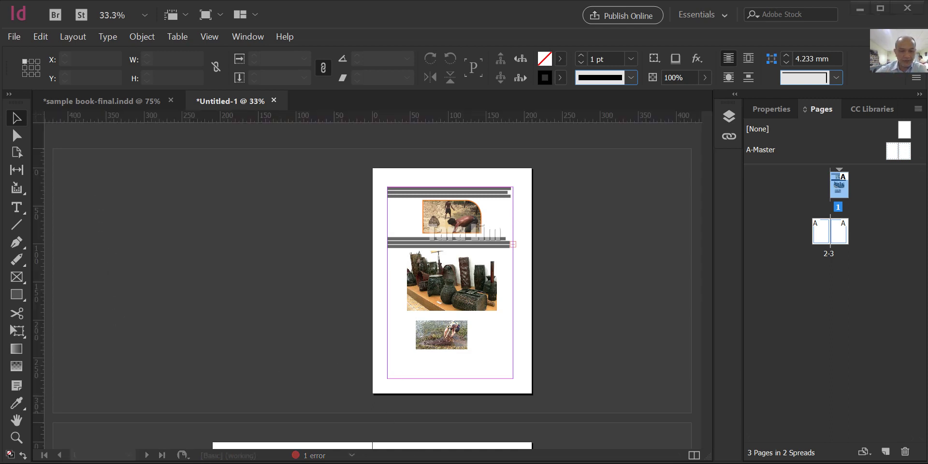
{"action": "mouse_move", "coordinate": [54, 152]}
{"action": "left_mouse_down"}
{"action": "mouse_move", "coordinate": [309, 286]}
{"action": "mouse_move", "coordinate": [372, 413]}
{"action": "left_mouse_up"}
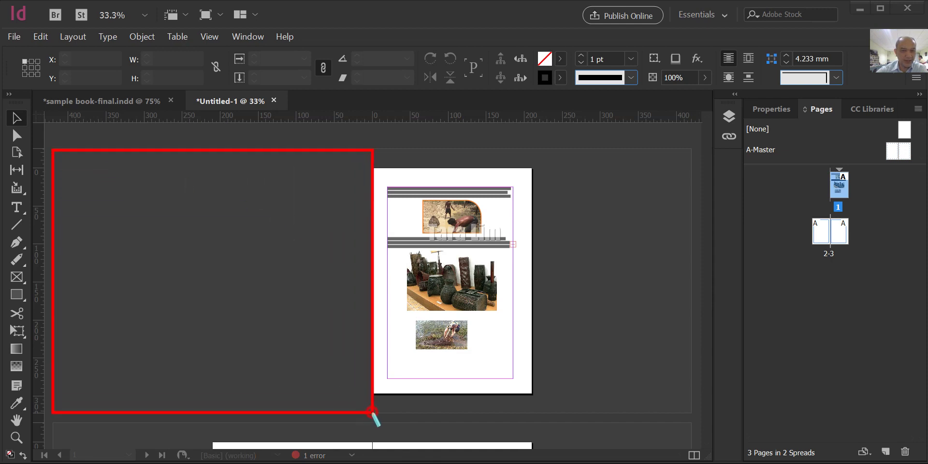
{"action": "left_click_drag", "start_coordinate": [532, 151], "coordinate": [695, 412]}
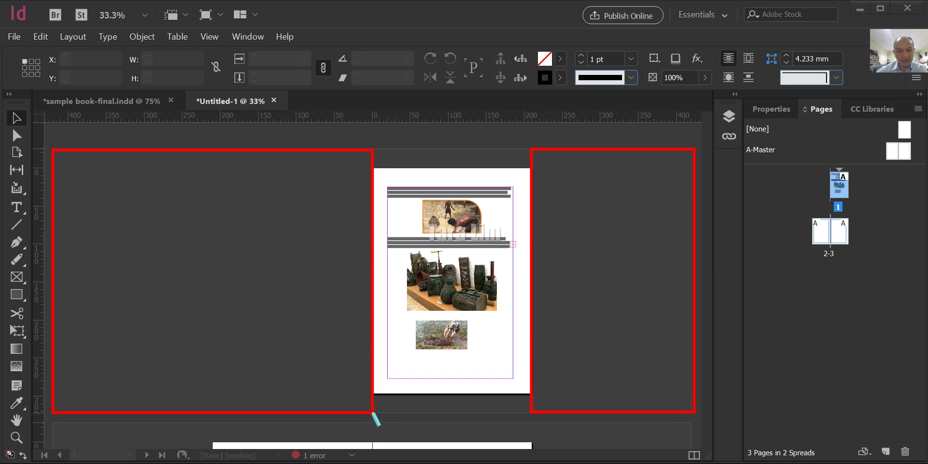
{"action": "mouse_move", "coordinate": [372, 412]}
{"action": "left_mouse_down"}
{"action": "mouse_move", "coordinate": [527, 422]}
{"action": "mouse_move", "coordinate": [532, 395]}
{"action": "left_mouse_up"}
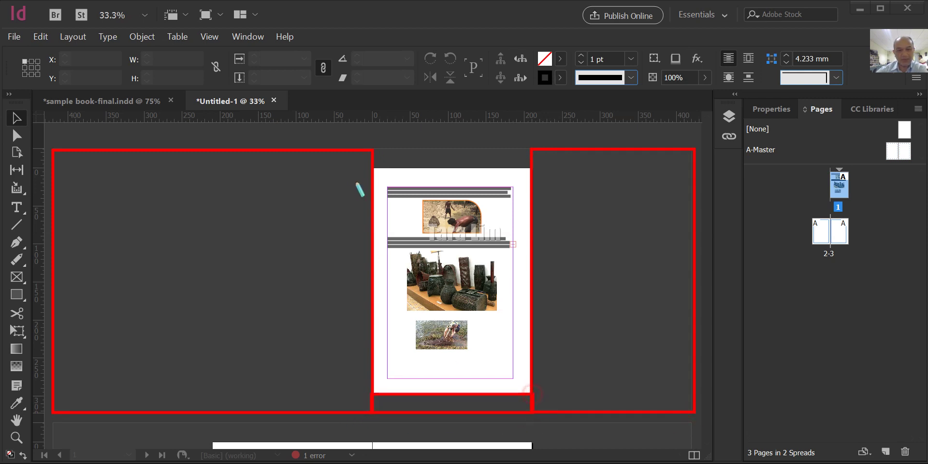
{"action": "left_click_drag", "start_coordinate": [370, 150], "coordinate": [533, 170]}
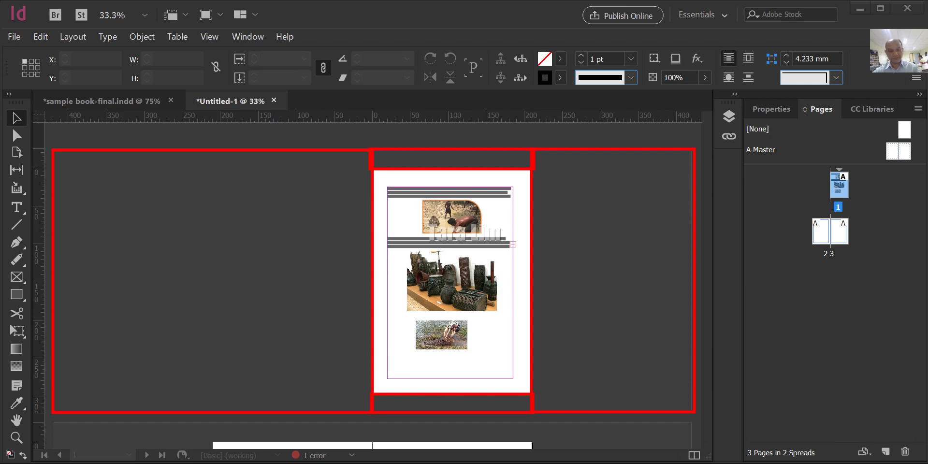
{"action": "key", "text": "ctrl+z"}
{"action": "key", "text": "ctrl+z"}
{"action": "key", "text": "ctrl+z"}
{"action": "key", "text": "ctrl+z"}
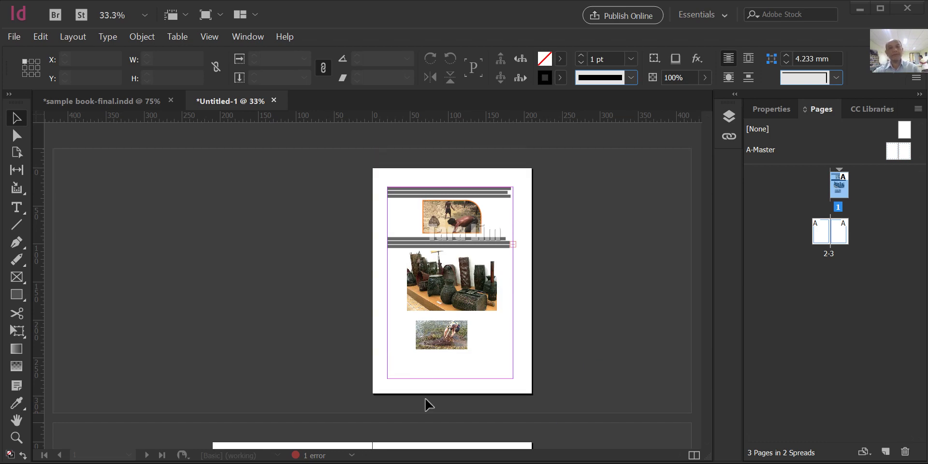
{"action": "scroll", "coordinate": [495, 305], "scroll_direction": "up", "scroll_amount": 3}
{"action": "scroll", "coordinate": [498, 294], "scroll_direction": "down", "scroll_amount": 1}
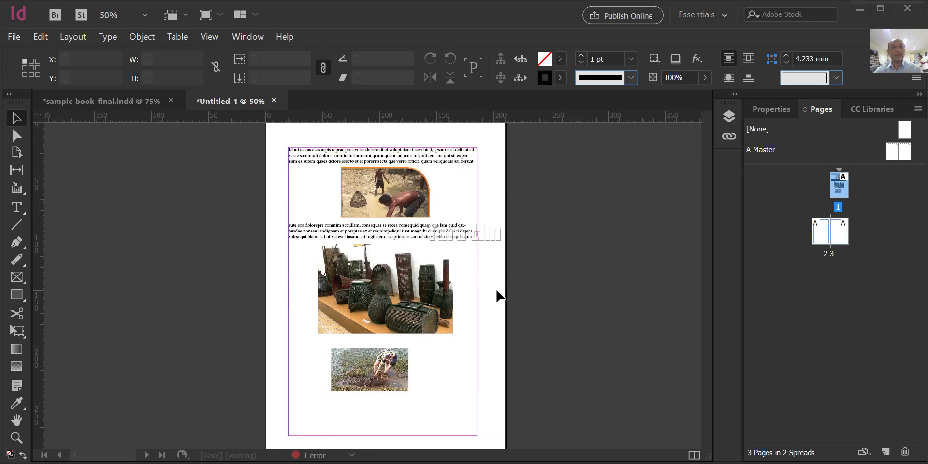
{"action": "left_click", "coordinate": [217, 39]}
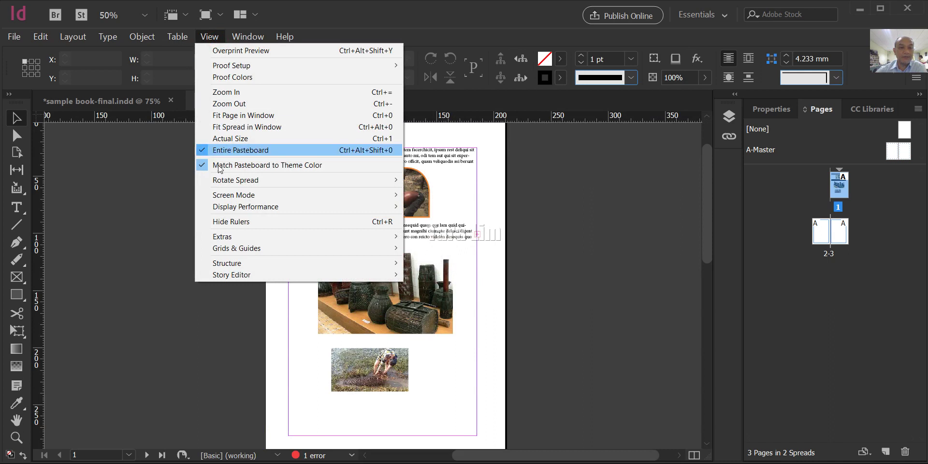
{"action": "left_click", "coordinate": [476, 20]}
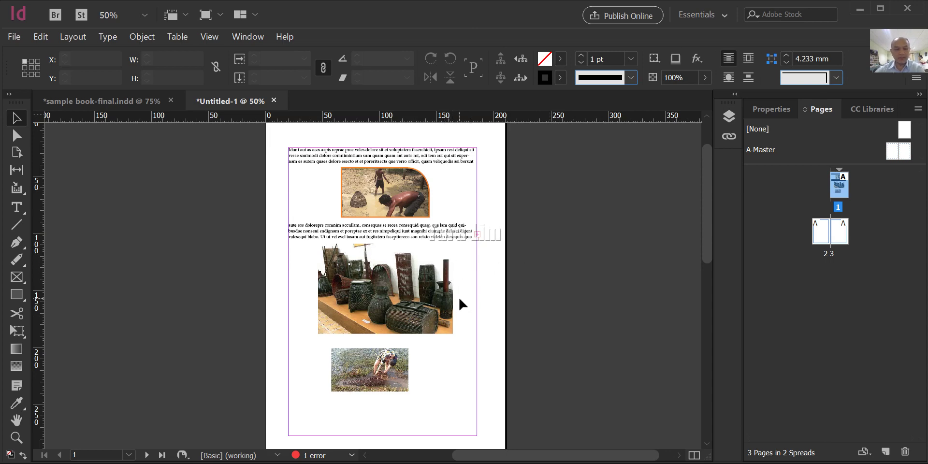
{"action": "scroll", "coordinate": [451, 310], "scroll_direction": "up", "scroll_amount": 2}
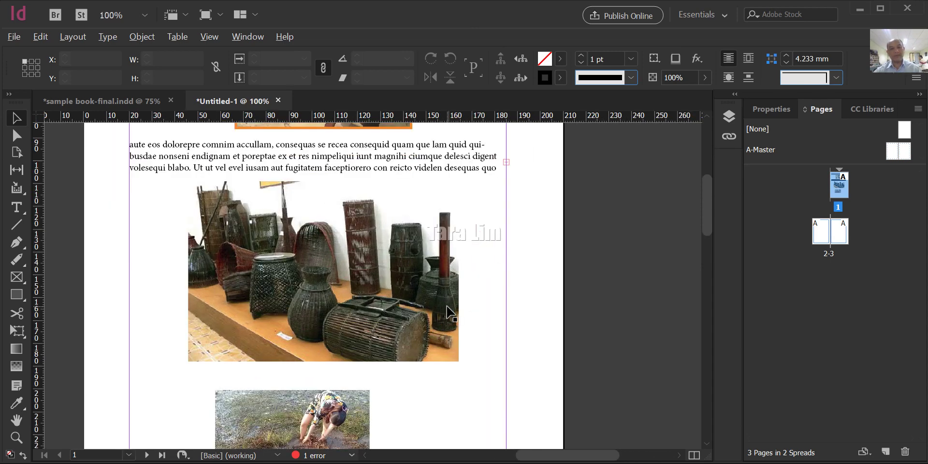
{"action": "scroll", "coordinate": [451, 310], "scroll_direction": "up", "scroll_amount": 5}
{"action": "scroll", "coordinate": [492, 302], "scroll_direction": "down", "scroll_amount": 3}
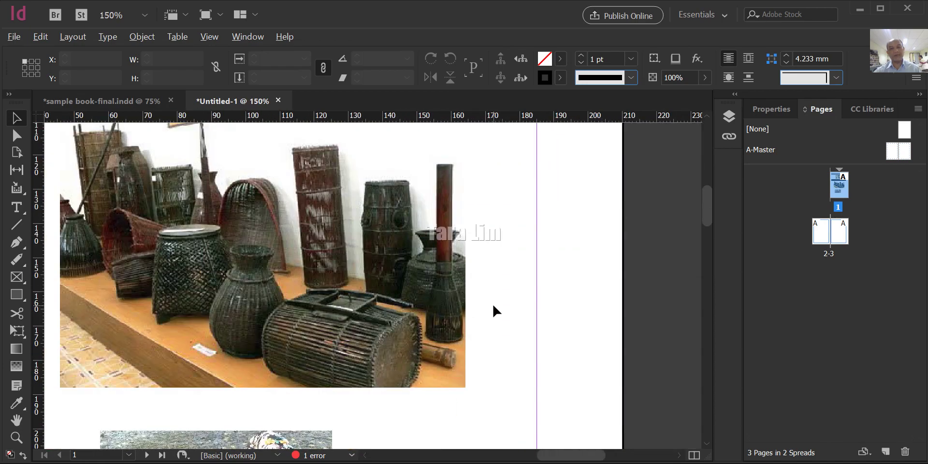
{"action": "scroll", "coordinate": [492, 302], "scroll_direction": "down", "scroll_amount": 3}
{"action": "scroll", "coordinate": [493, 311], "scroll_direction": "up", "scroll_amount": 3}
{"action": "scroll", "coordinate": [447, 266], "scroll_direction": "down", "scroll_amount": 3}
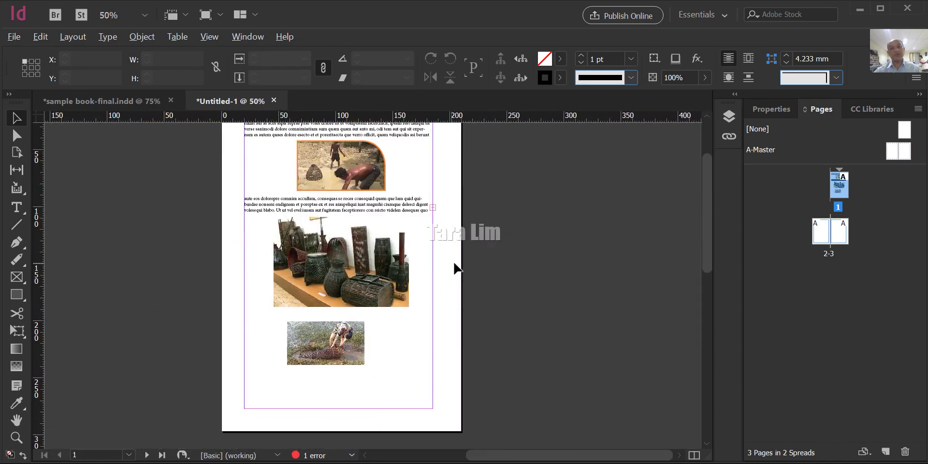
{"action": "scroll", "coordinate": [392, 271], "scroll_direction": "up", "scroll_amount": 4}
{"action": "scroll", "coordinate": [420, 268], "scroll_direction": "down", "scroll_amount": 2}
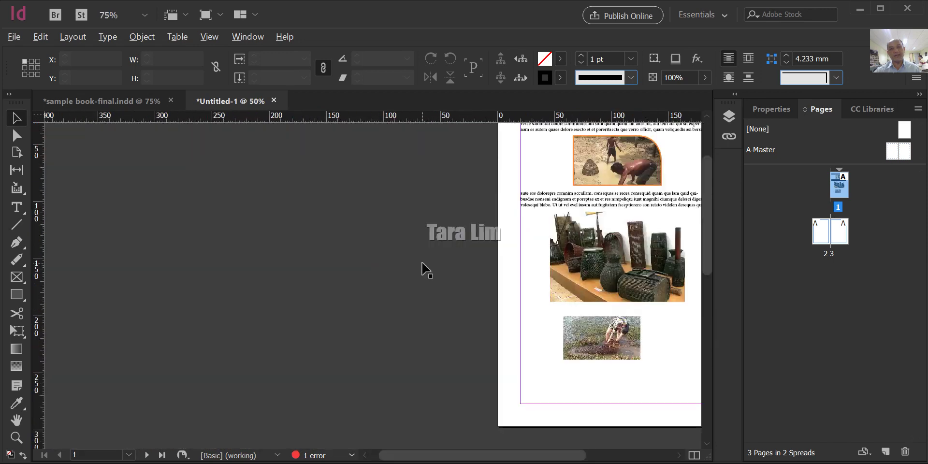
Inspect page 1's basket picture at 150% and the surrounding spreads at 25%, finishing at 75% magnification
{"action": "scroll", "coordinate": [561, 273], "scroll_direction": "up", "scroll_amount": 1}
{"action": "scroll", "coordinate": [619, 276], "scroll_direction": "up", "scroll_amount": 2}
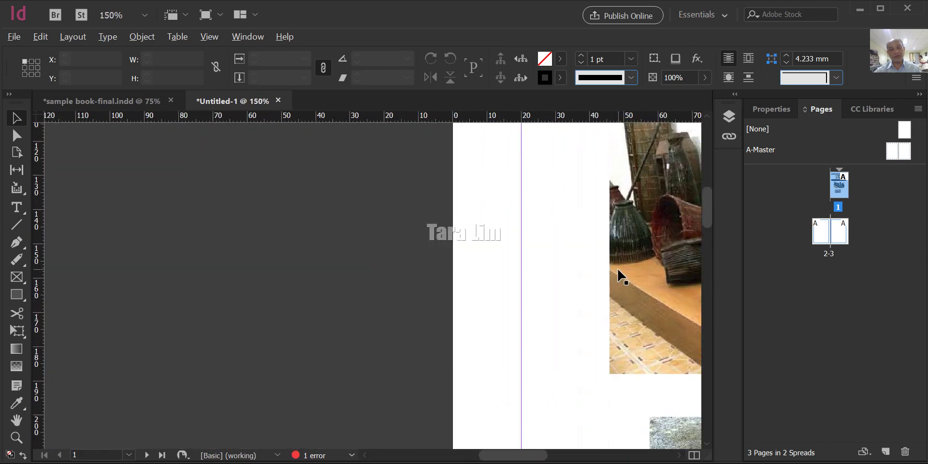
{"action": "left_click_drag", "start_coordinate": [632, 269], "coordinate": [396, 243]}
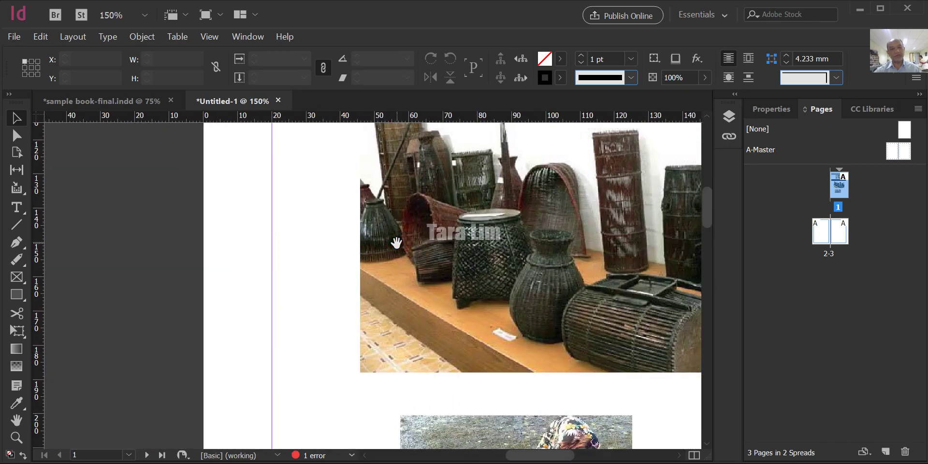
{"action": "scroll", "coordinate": [395, 247], "scroll_direction": "down", "scroll_amount": 5}
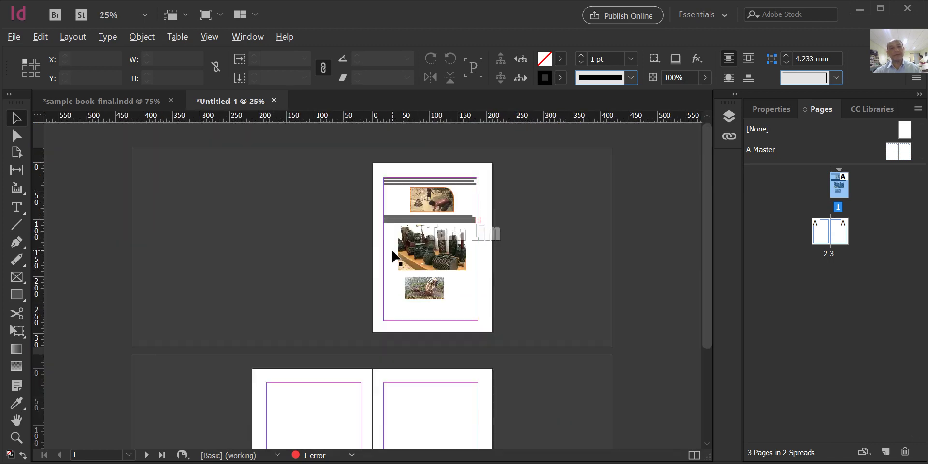
{"action": "scroll", "coordinate": [393, 256], "scroll_direction": "up", "scroll_amount": 2}
{"action": "scroll", "coordinate": [534, 288], "scroll_direction": "left", "scroll_amount": 1}
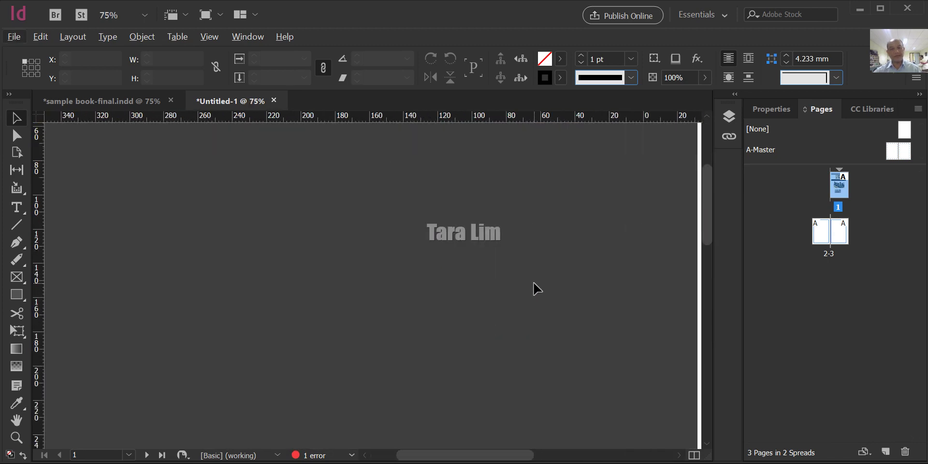
Look horizontally across page 1 and the pasteboard on both sides of it at 75% magnification
{"action": "scroll", "coordinate": [534, 289], "scroll_direction": "right", "scroll_amount": 5}
{"action": "scroll", "coordinate": [534, 288], "scroll_direction": "left", "scroll_amount": 1}
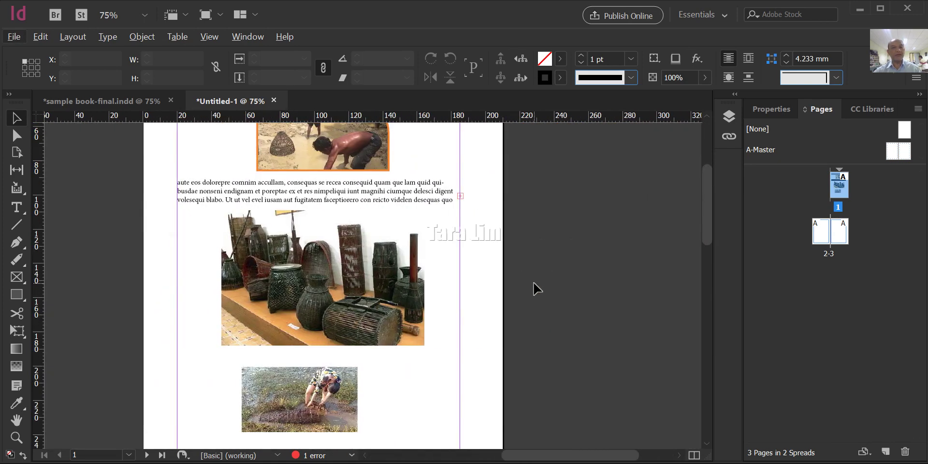
{"action": "scroll", "coordinate": [534, 288], "scroll_direction": "left", "scroll_amount": 4}
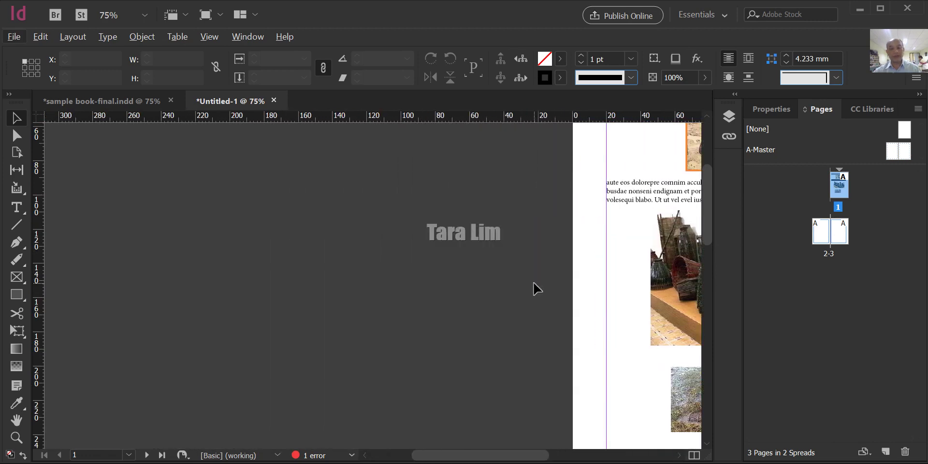
{"action": "scroll", "coordinate": [533, 284], "scroll_direction": "left", "scroll_amount": 2}
{"action": "scroll", "coordinate": [533, 284], "scroll_direction": "right", "scroll_amount": 5}
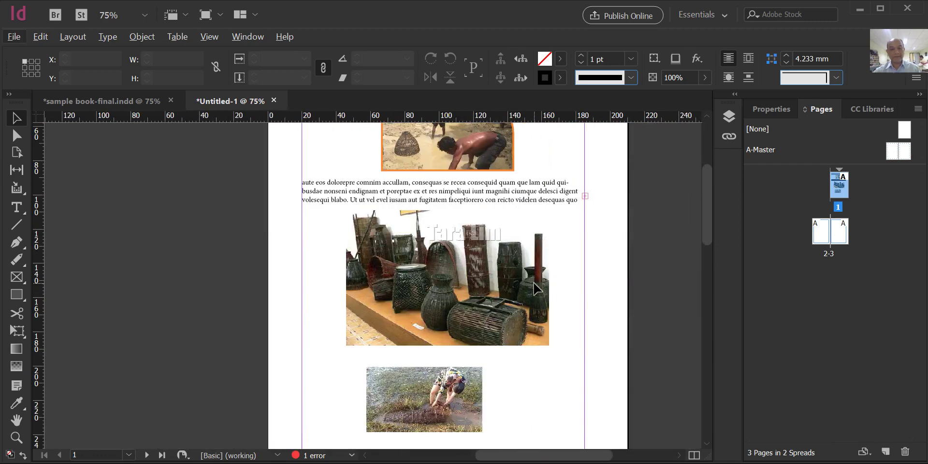
{"action": "scroll", "coordinate": [534, 289], "scroll_direction": "right", "scroll_amount": 3}
{"action": "scroll", "coordinate": [533, 282], "scroll_direction": "left", "scroll_amount": 6}
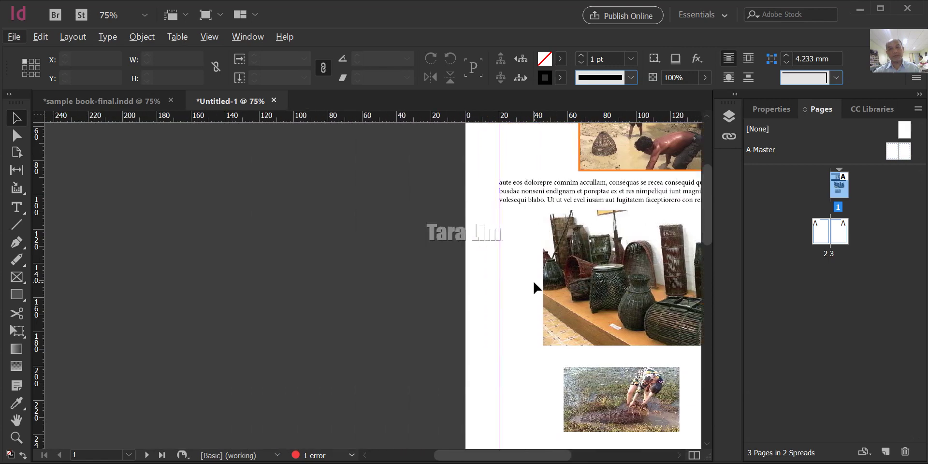
{"action": "scroll", "coordinate": [533, 282], "scroll_direction": "right", "scroll_amount": 3}
{"action": "scroll", "coordinate": [534, 285], "scroll_direction": "right", "scroll_amount": 4}
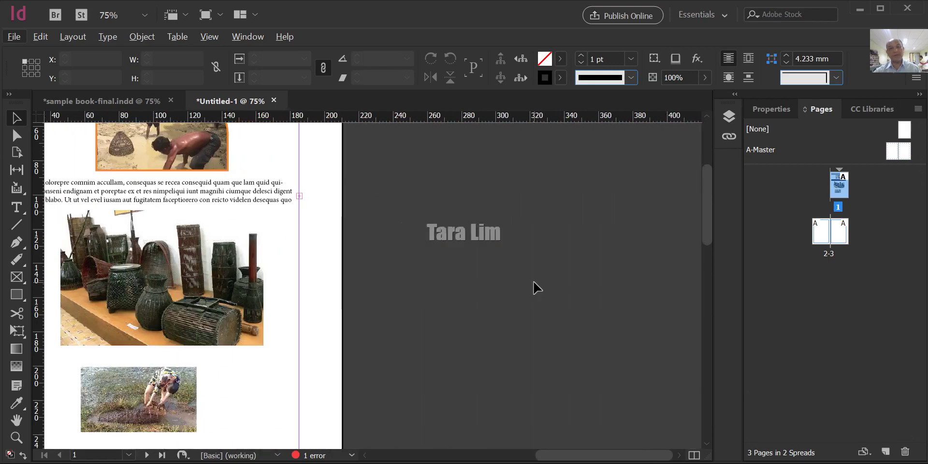
{"action": "scroll", "coordinate": [533, 282], "scroll_direction": "left", "scroll_amount": 5}
{"action": "scroll", "coordinate": [536, 278], "scroll_direction": "left", "scroll_amount": 2}
{"action": "scroll", "coordinate": [535, 271], "scroll_direction": "right", "scroll_amount": 6}
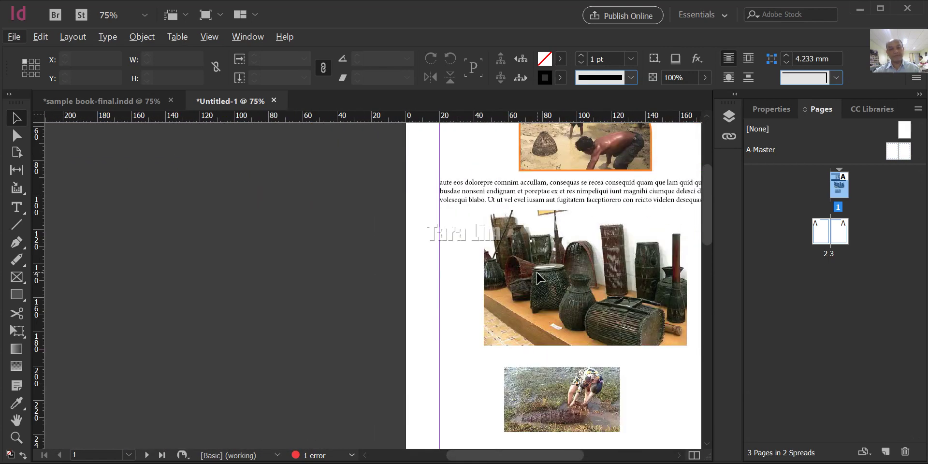
{"action": "scroll", "coordinate": [536, 270], "scroll_direction": "left", "scroll_amount": 2}
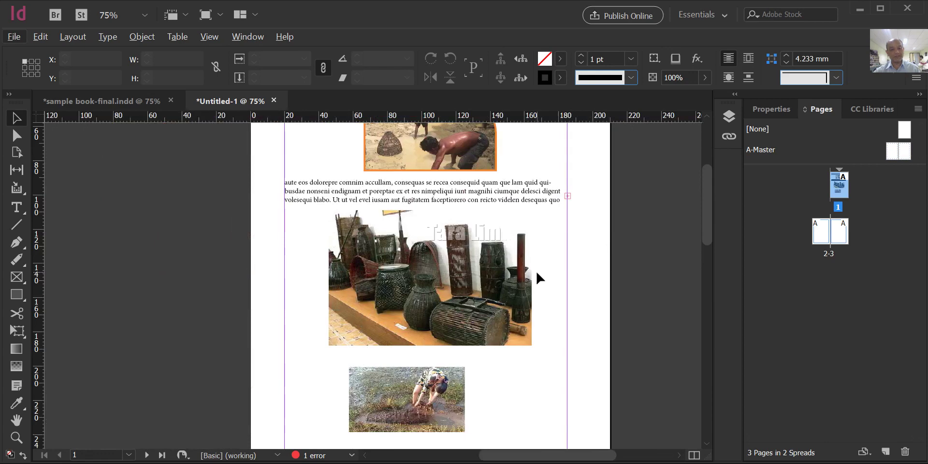
Look vertically through the document between page 1 and spread 2-3, finishing at the upper part of page 1
{"action": "scroll", "coordinate": [535, 269], "scroll_direction": "up", "scroll_amount": 5}
{"action": "scroll", "coordinate": [536, 270], "scroll_direction": "down", "scroll_amount": 10}
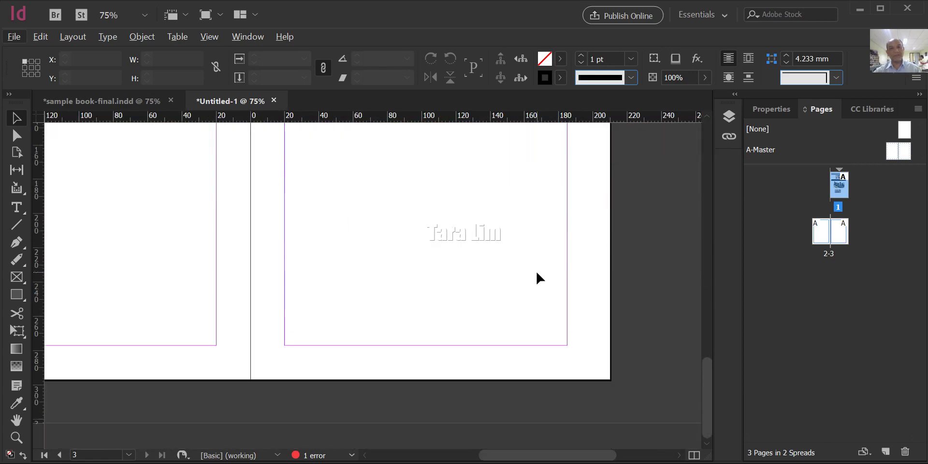
{"action": "scroll", "coordinate": [535, 269], "scroll_direction": "up", "scroll_amount": 10}
{"action": "scroll", "coordinate": [535, 269], "scroll_direction": "down", "scroll_amount": 10}
{"action": "scroll", "coordinate": [536, 270], "scroll_direction": "up", "scroll_amount": 10}
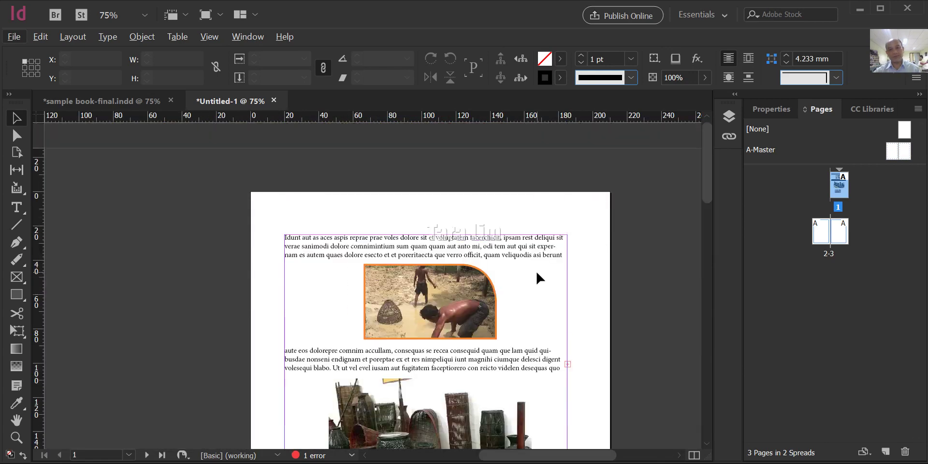
{"action": "scroll", "coordinate": [535, 270], "scroll_direction": "down", "scroll_amount": 10}
{"action": "scroll", "coordinate": [536, 269], "scroll_direction": "up", "scroll_amount": 10}
{"action": "scroll", "coordinate": [536, 270], "scroll_direction": "down", "scroll_amount": 10}
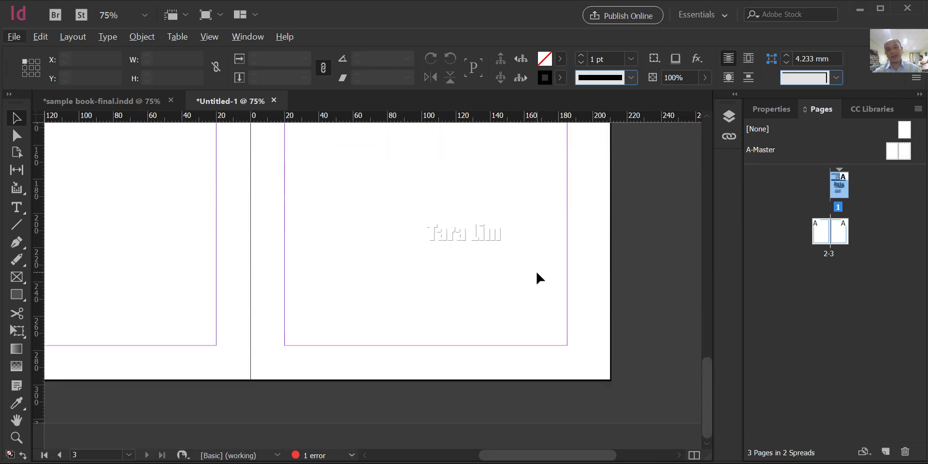
{"action": "scroll", "coordinate": [535, 270], "scroll_direction": "up", "scroll_amount": 10}
{"action": "scroll", "coordinate": [536, 272], "scroll_direction": "down", "scroll_amount": 10}
{"action": "scroll", "coordinate": [537, 273], "scroll_direction": "up", "scroll_amount": 5}
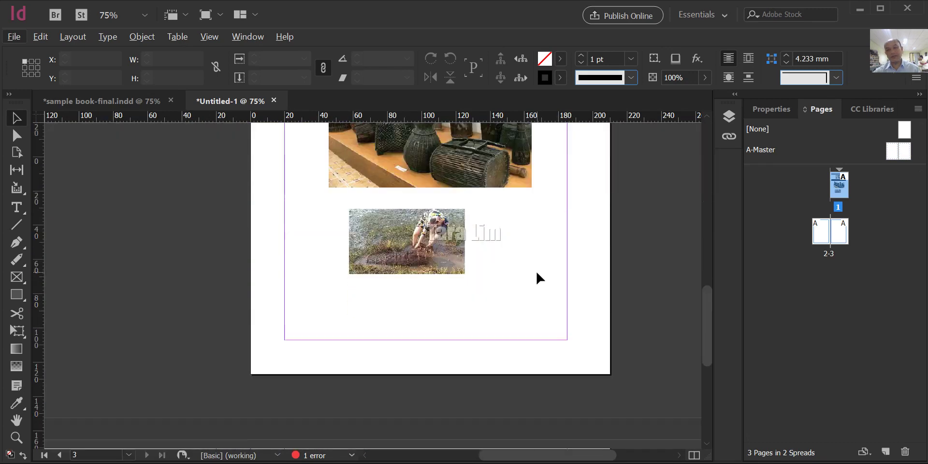
{"action": "scroll", "coordinate": [536, 273], "scroll_direction": "down", "scroll_amount": 5}
{"action": "scroll", "coordinate": [537, 273], "scroll_direction": "up", "scroll_amount": 5}
{"action": "scroll", "coordinate": [536, 273], "scroll_direction": "down", "scroll_amount": 5}
{"action": "scroll", "coordinate": [537, 273], "scroll_direction": "up", "scroll_amount": 10}
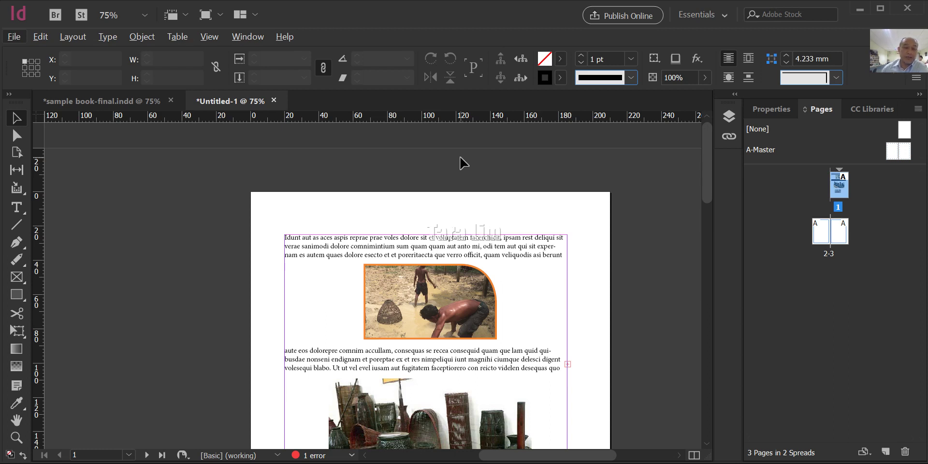
{"action": "scroll", "coordinate": [419, 163], "scroll_direction": "down", "scroll_amount": 1}
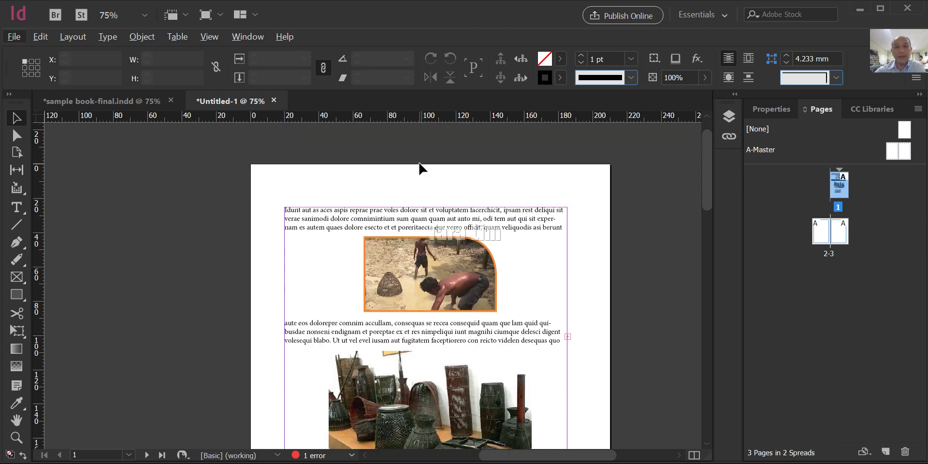
{"action": "scroll", "coordinate": [419, 165], "scroll_direction": "down", "scroll_amount": 1}
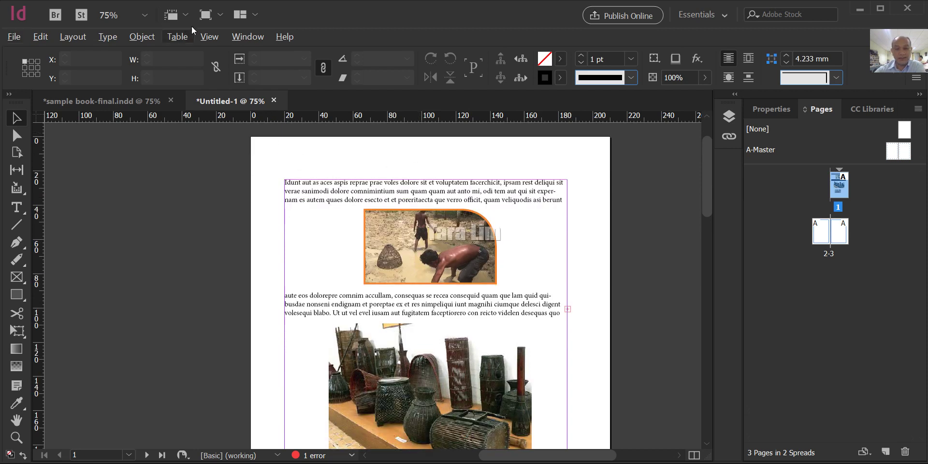